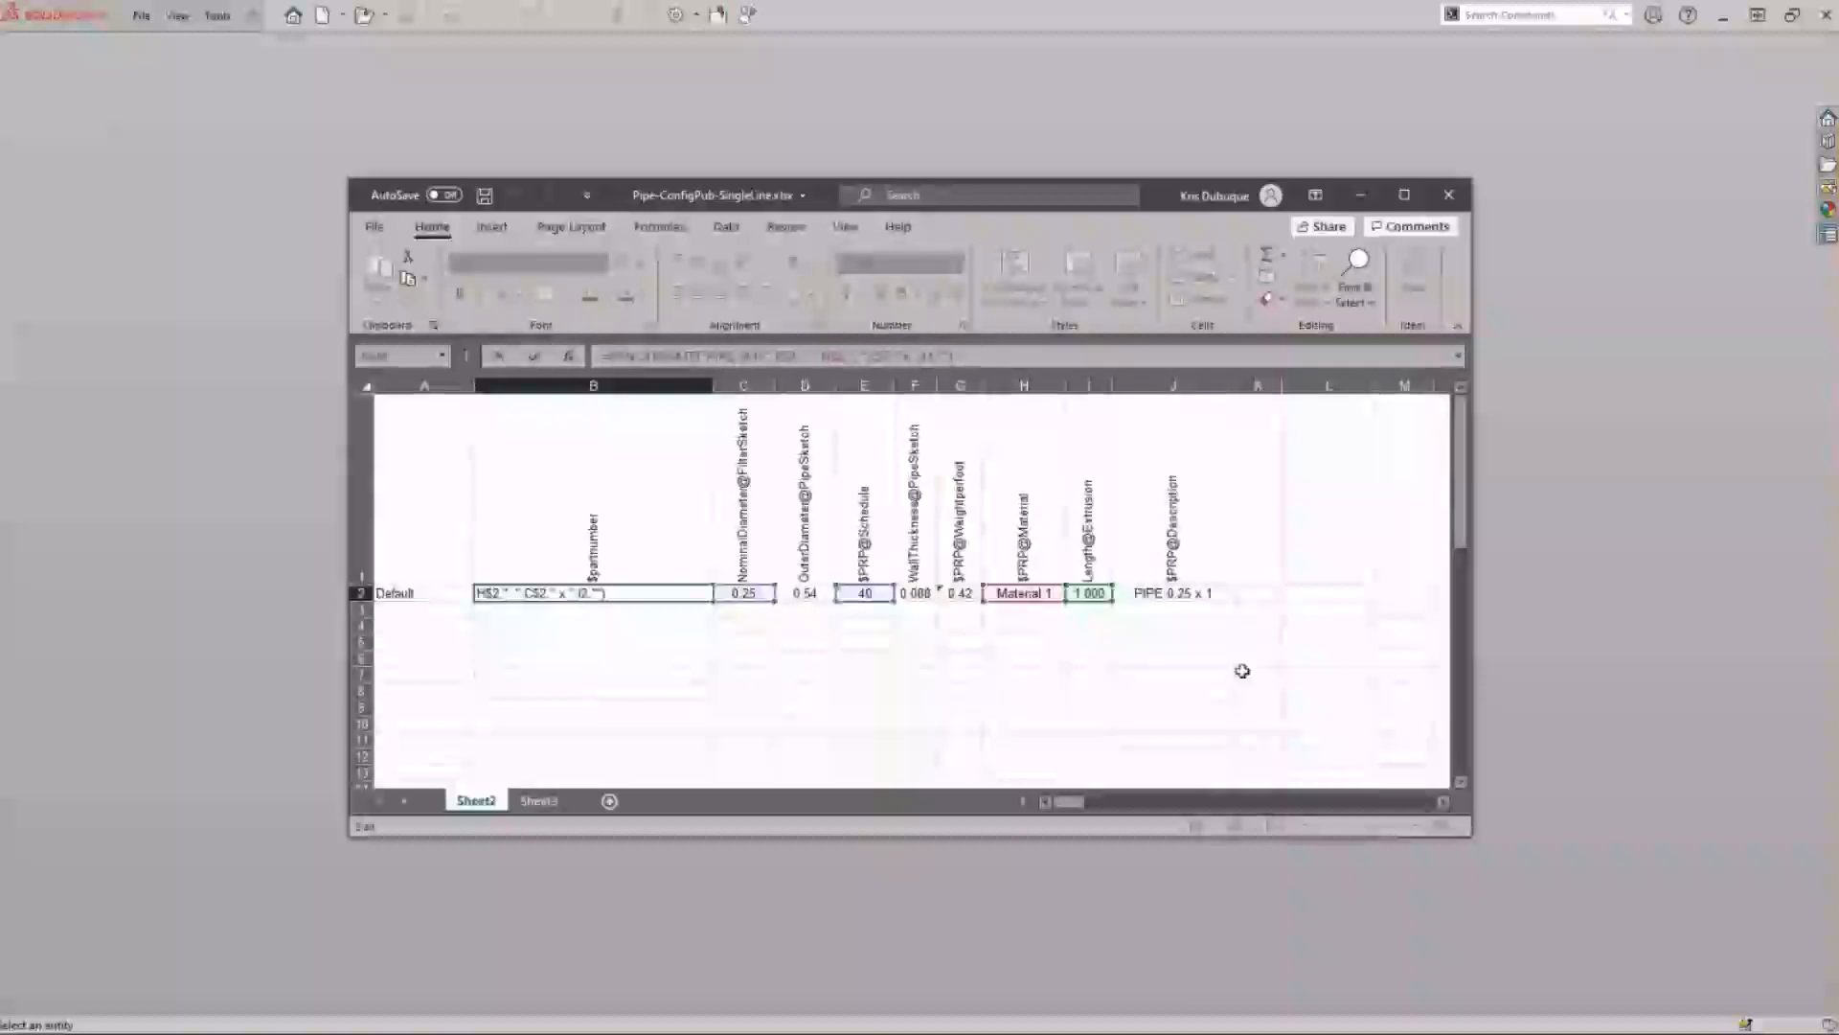
Switch to SOLIDWORKS, open the recent part Pipe-Config Pub-DesignTable and show its configurations
click(1243, 672)
click(1554, 591)
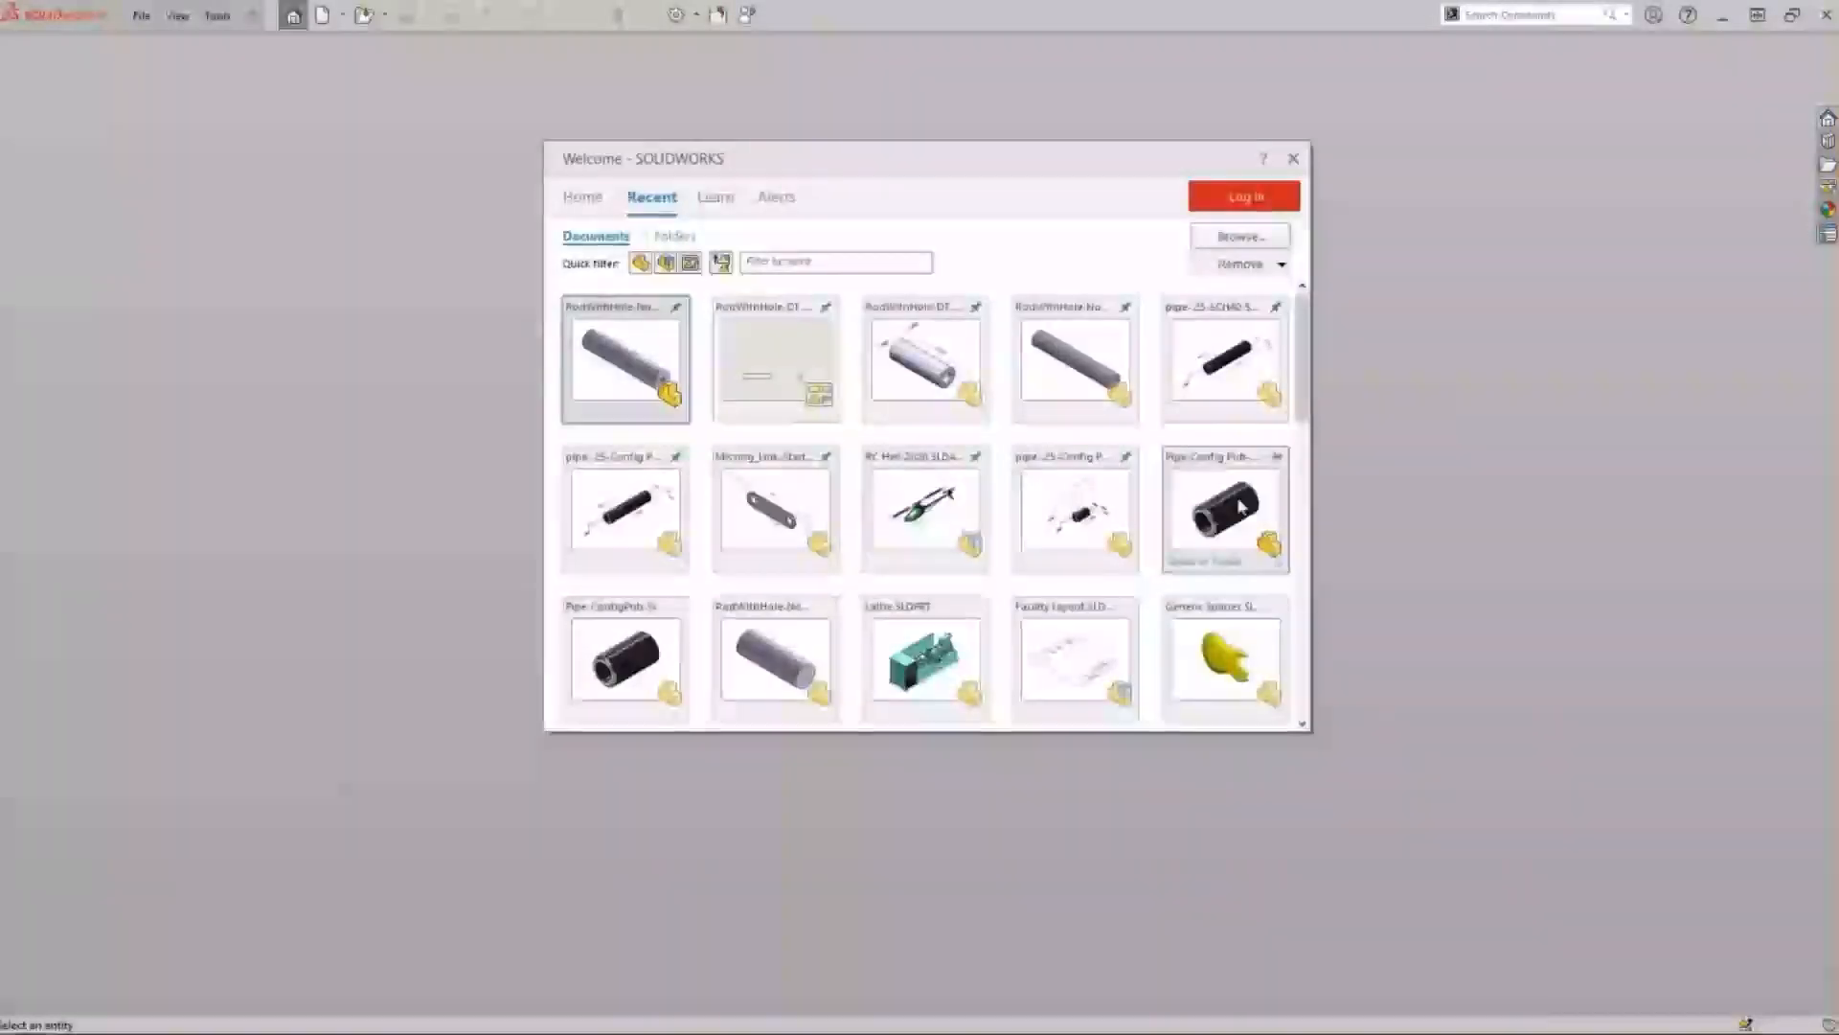
click(1224, 507)
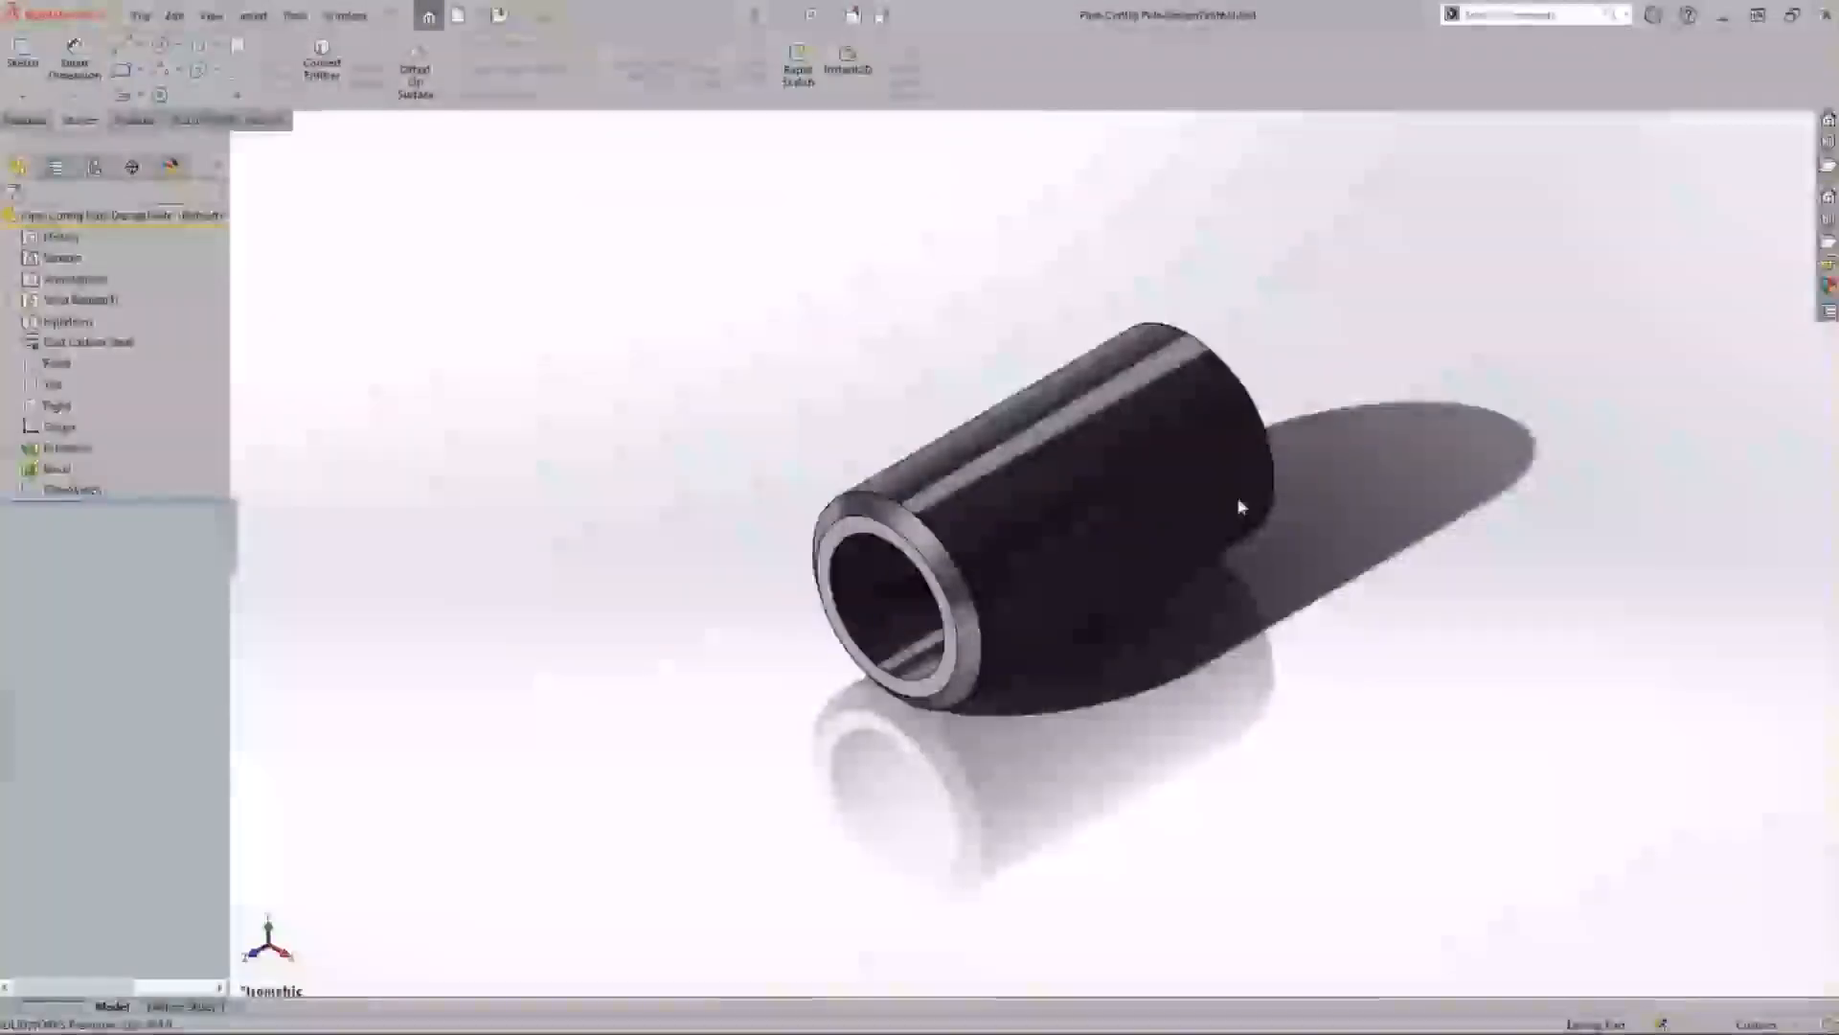
click(93, 167)
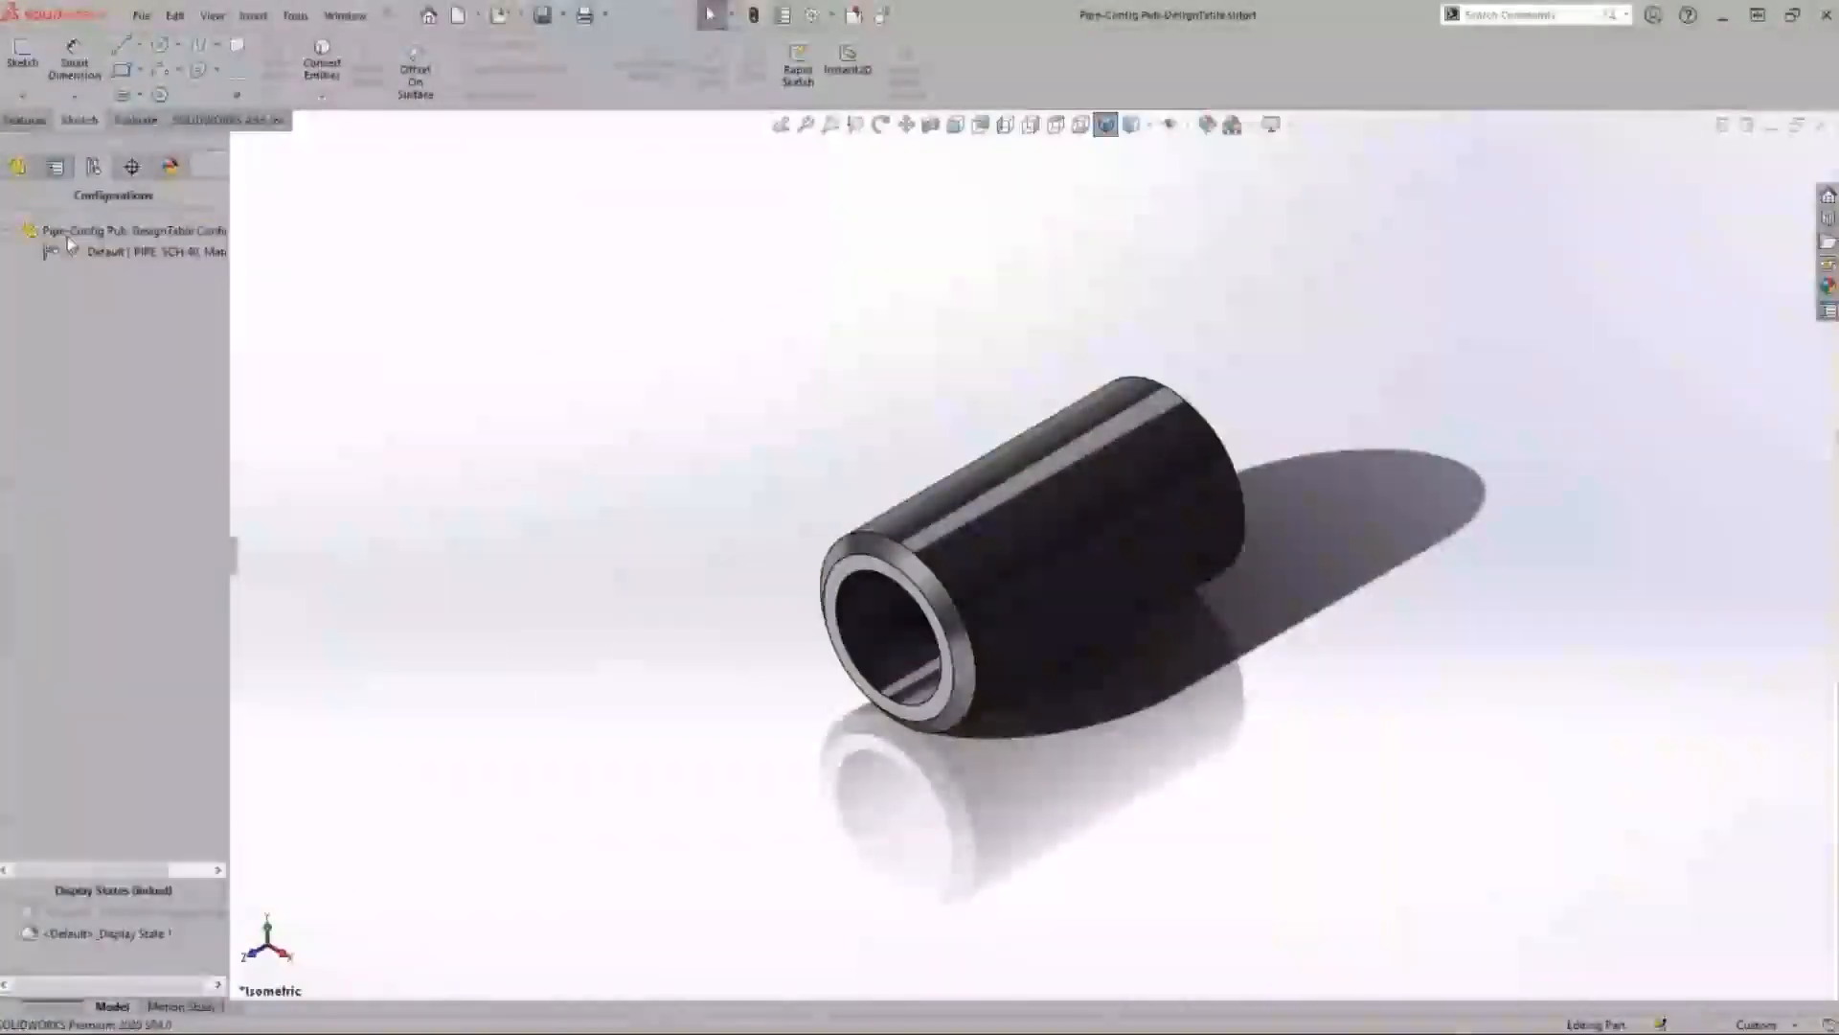
click(105, 253)
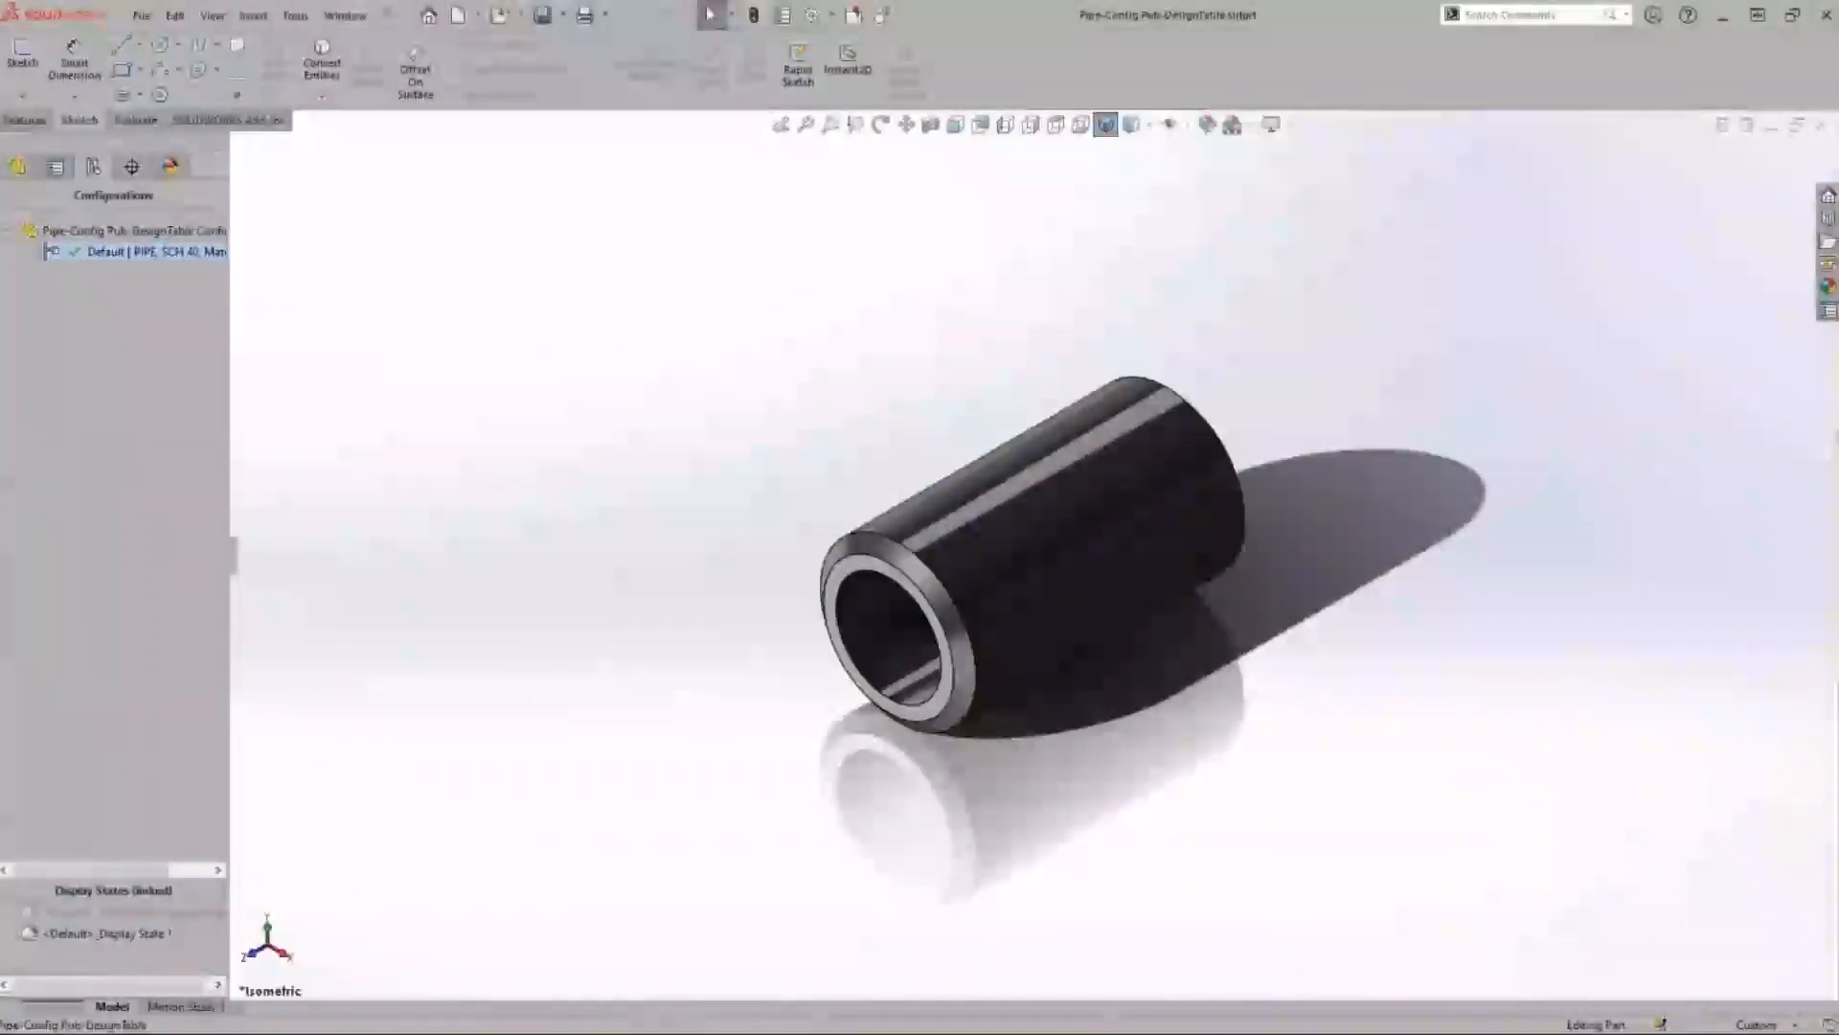
Insert a design table from the file Pipe-ConfigPub-SingleLine.xlsx, linked to the file, and close the embedded sheet
click(253, 15)
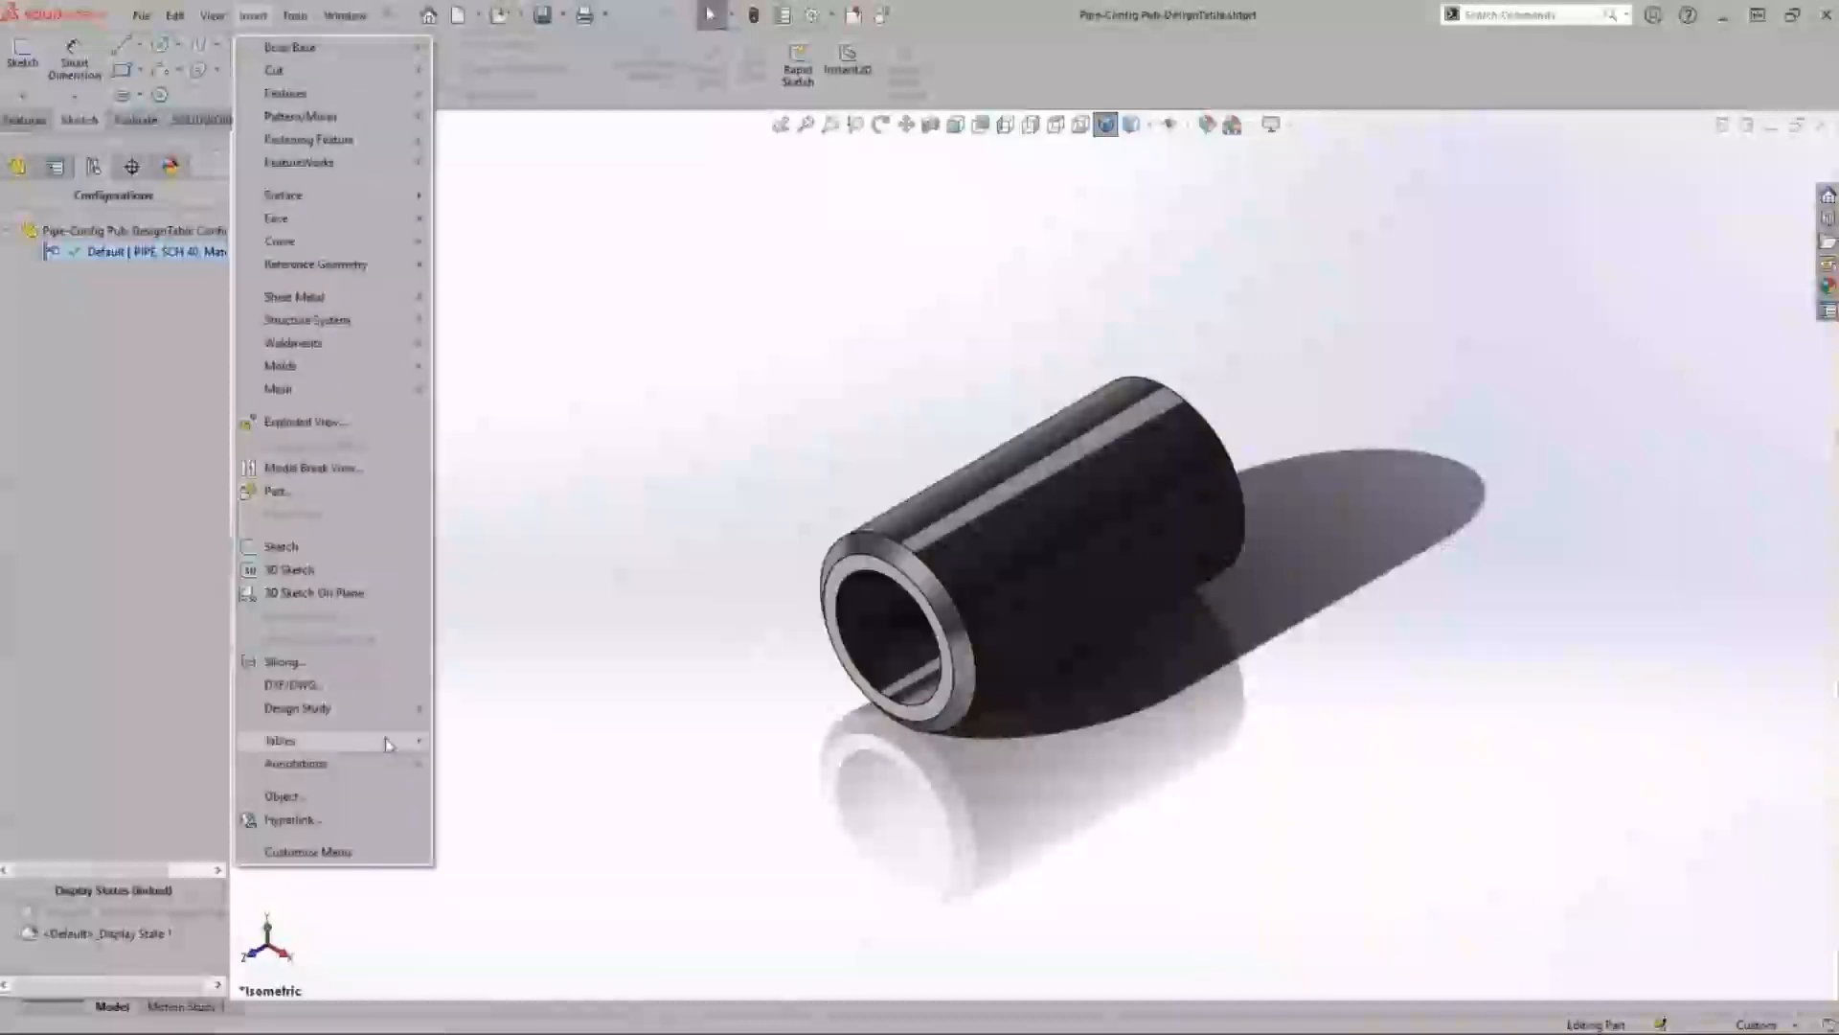
mouse_move(386, 740)
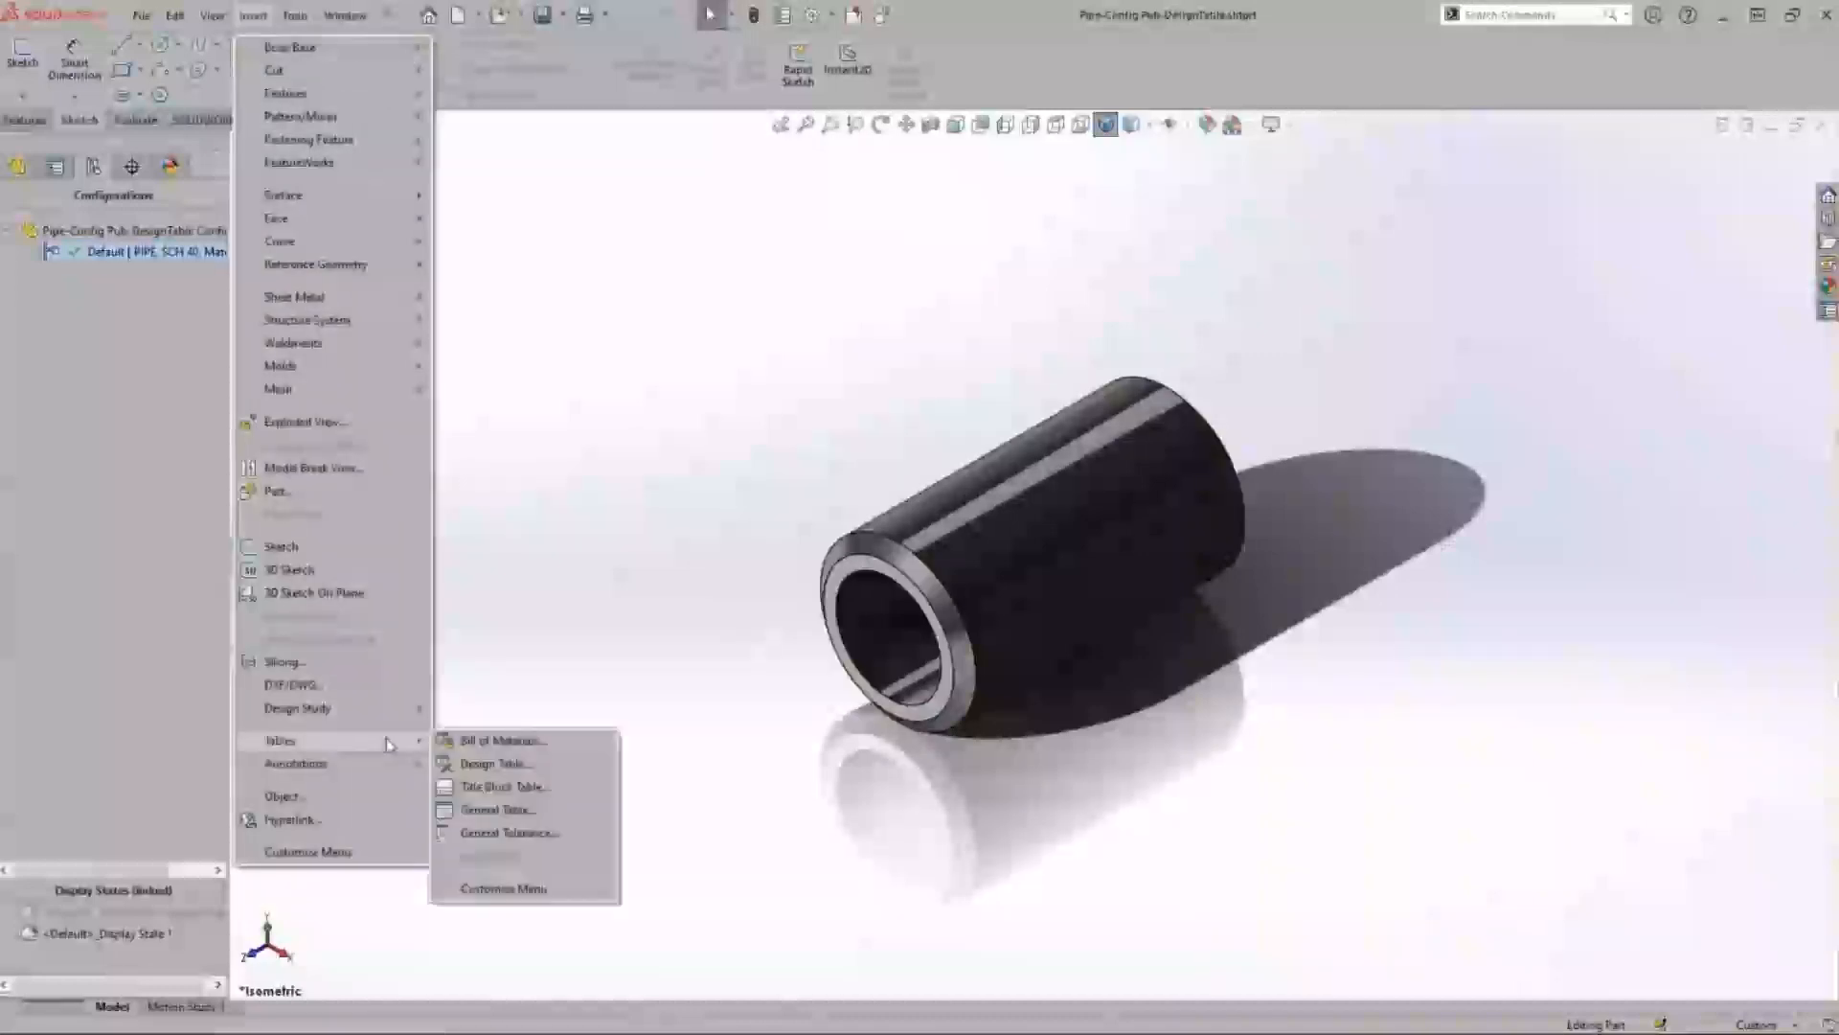
click(585, 763)
click(69, 308)
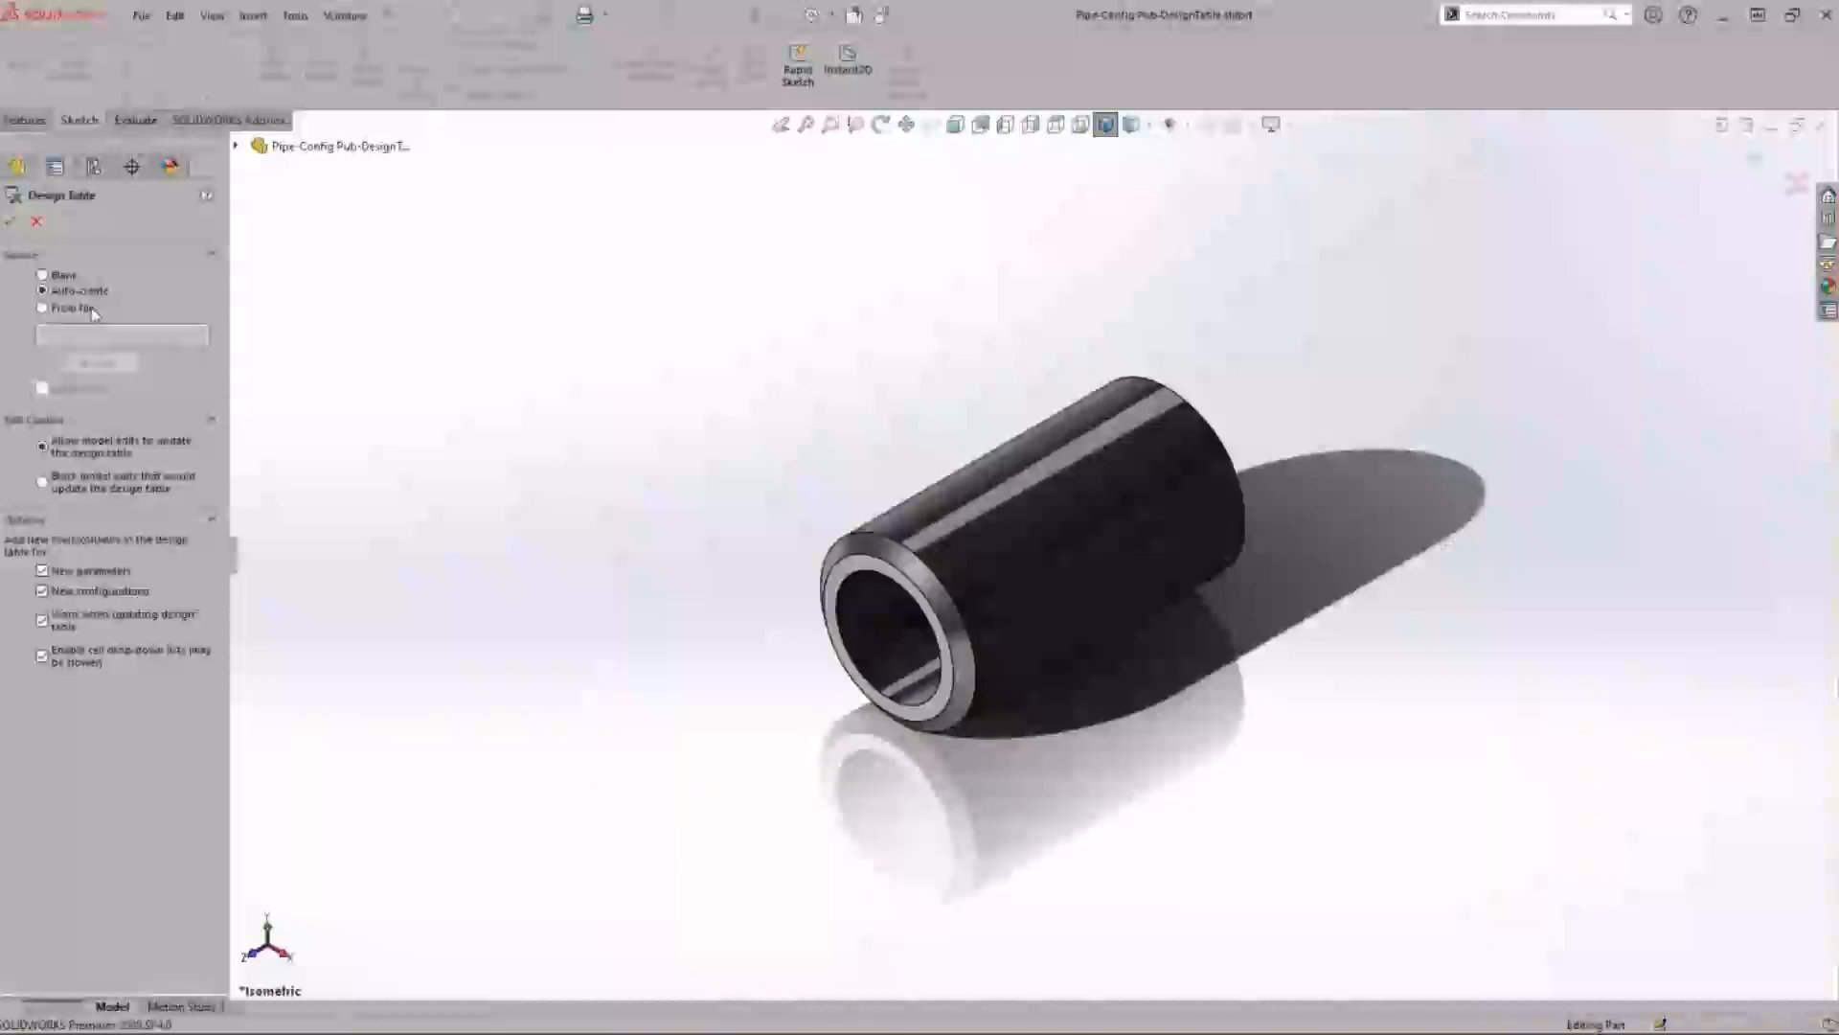
click(61, 390)
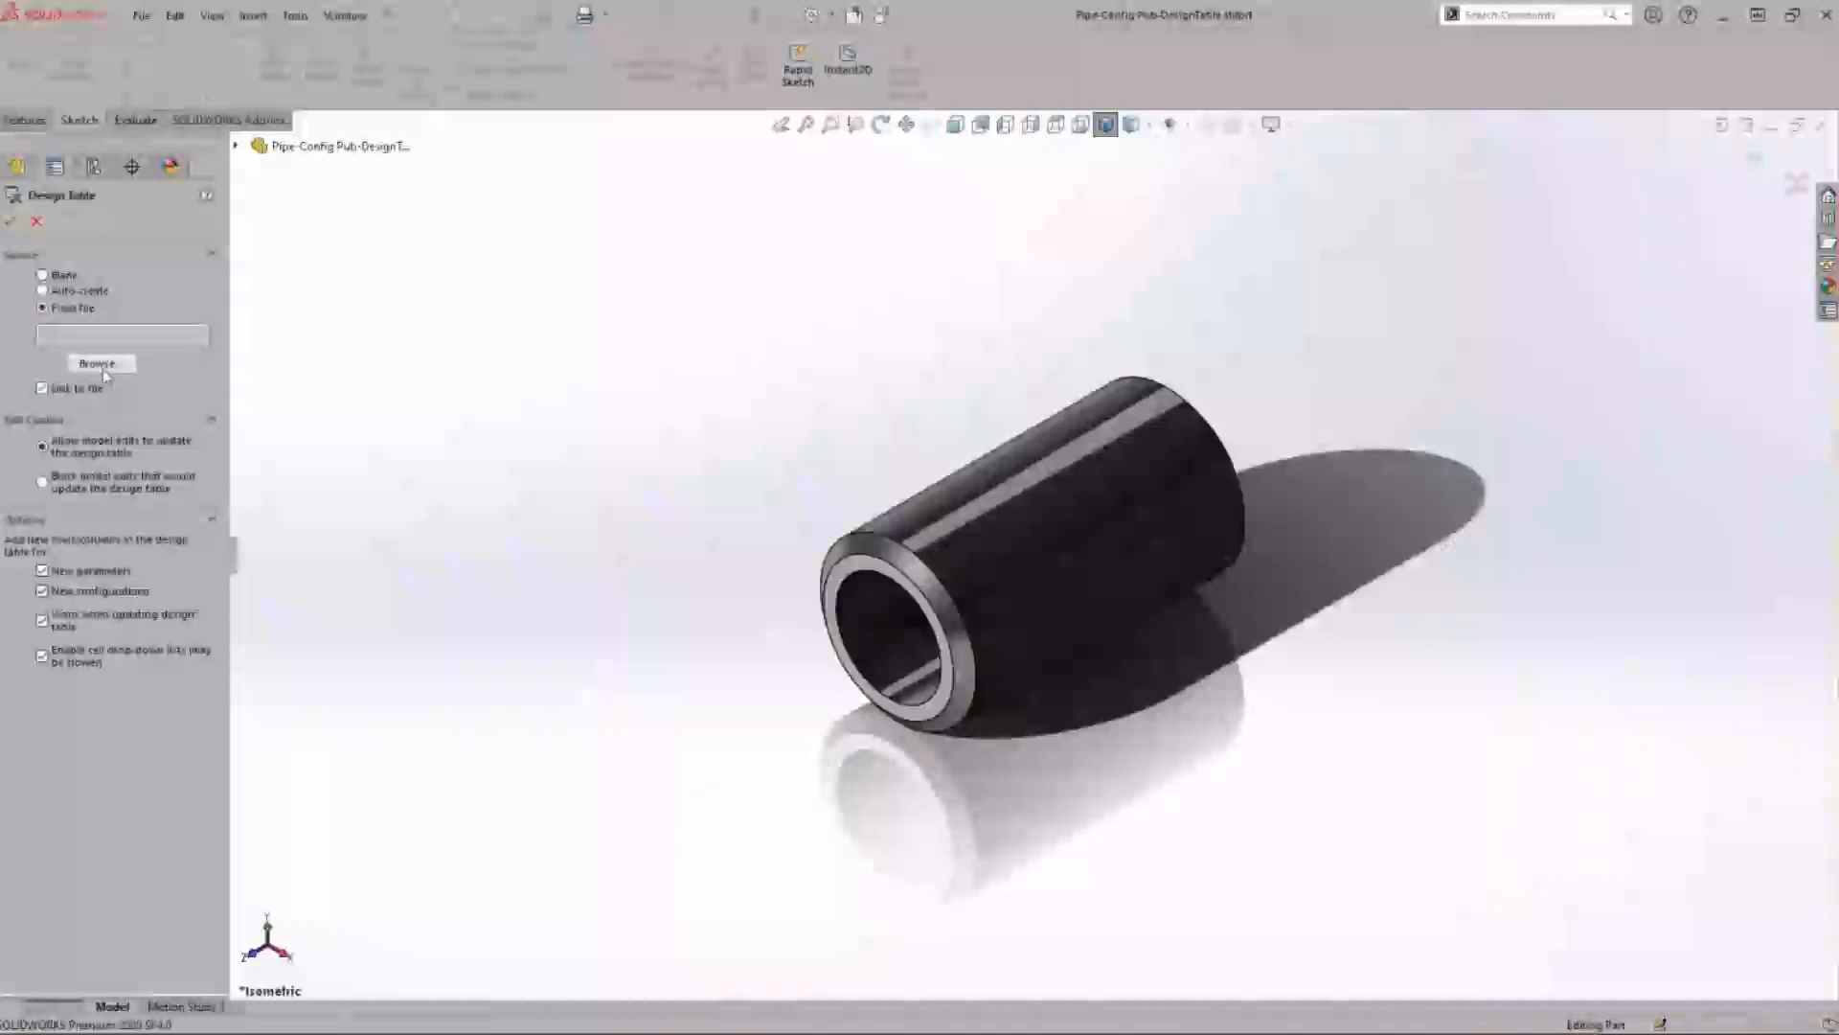
click(99, 364)
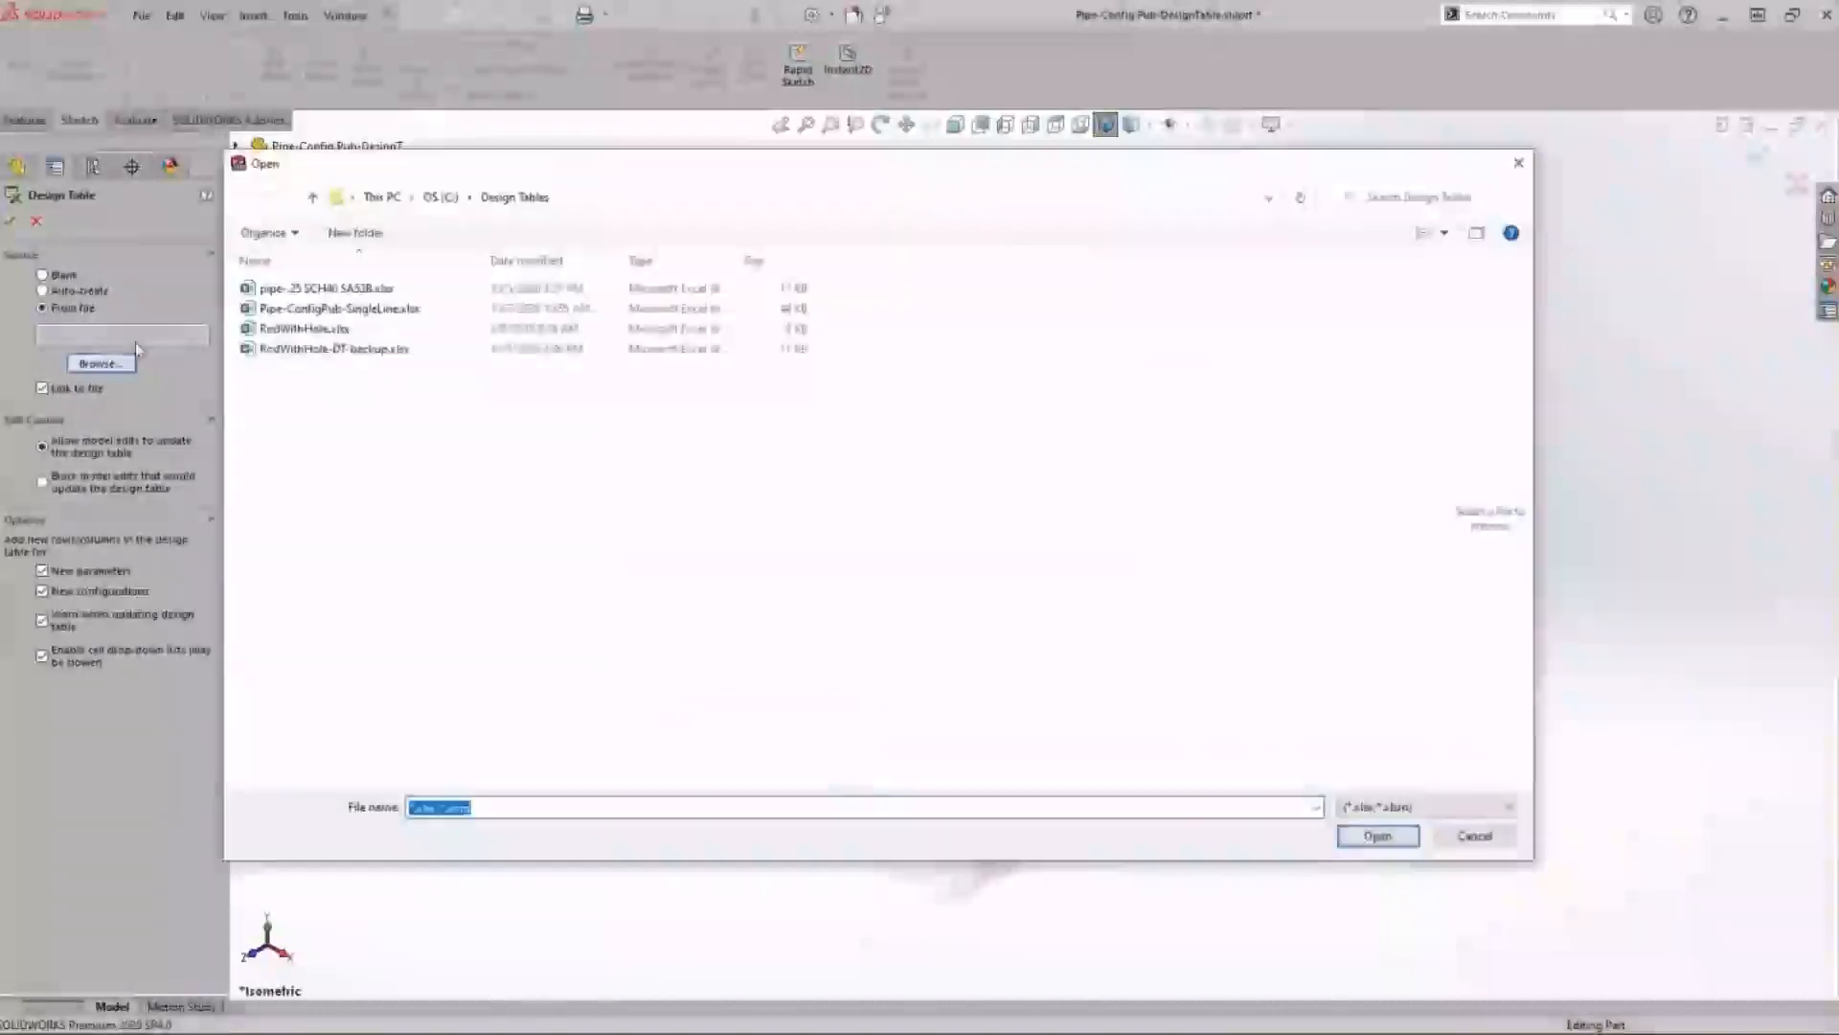
click(325, 308)
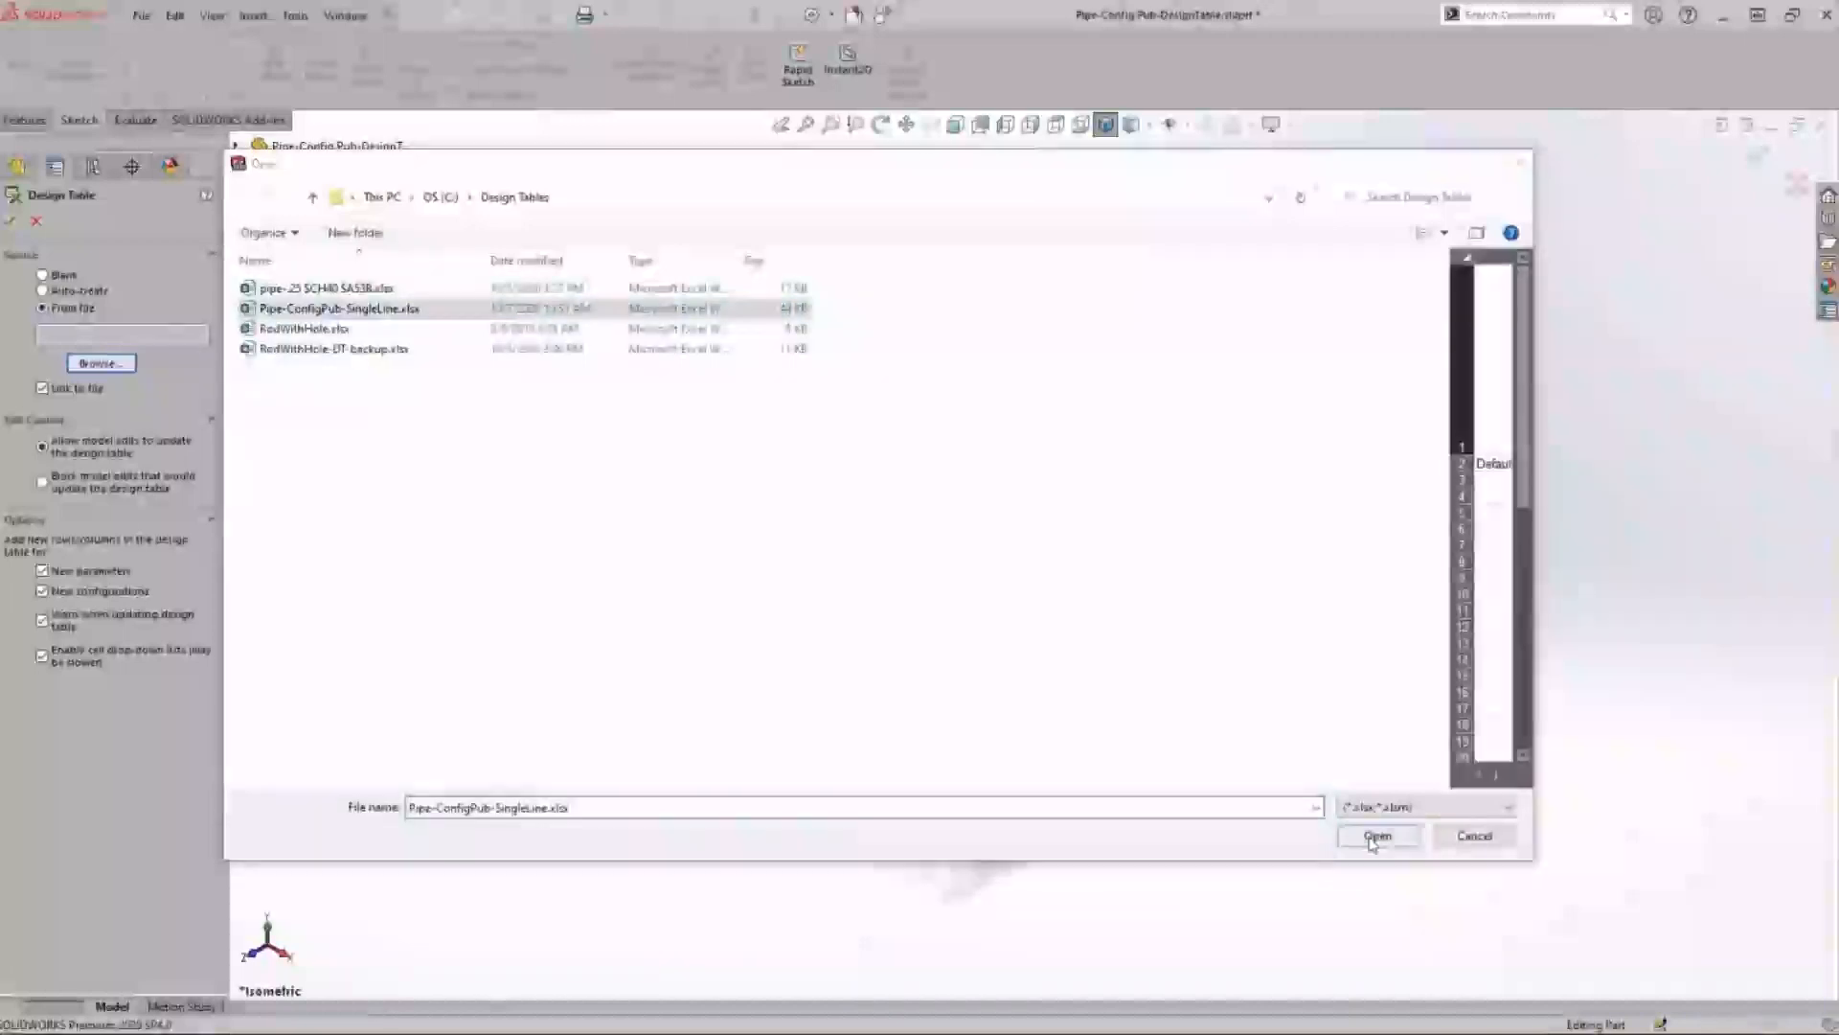
click(1377, 835)
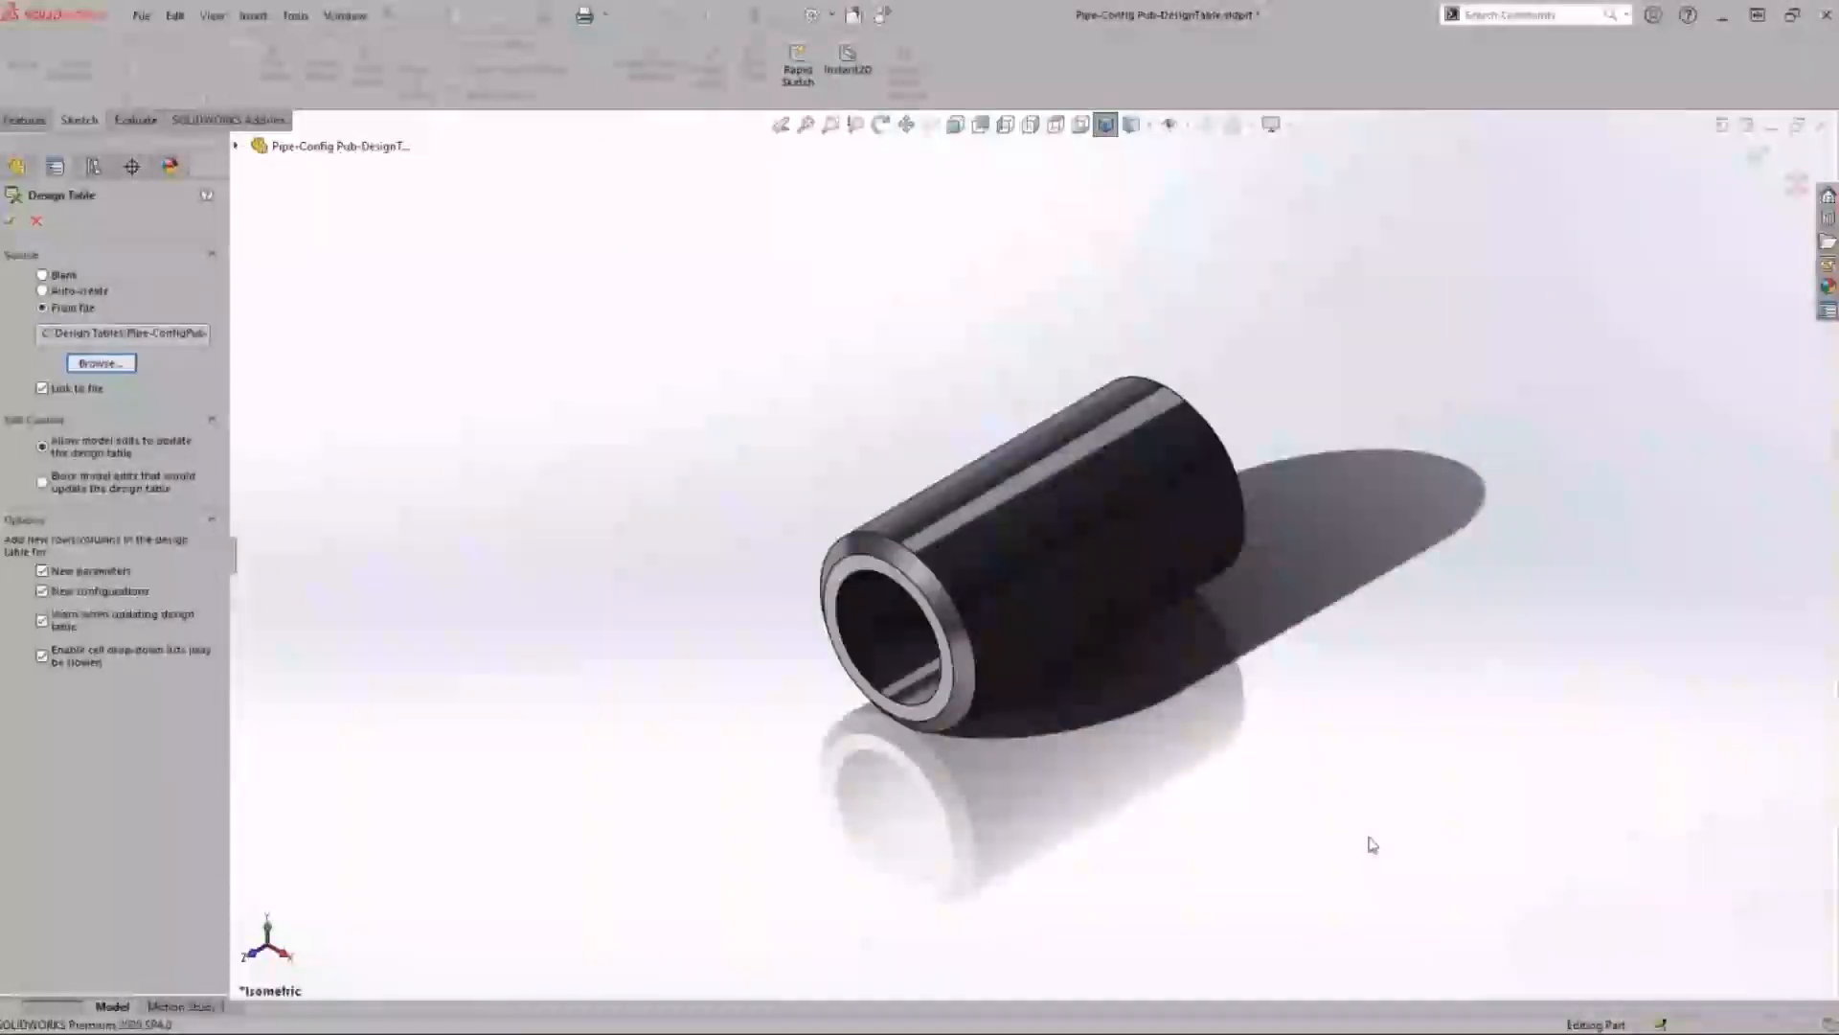
click(11, 225)
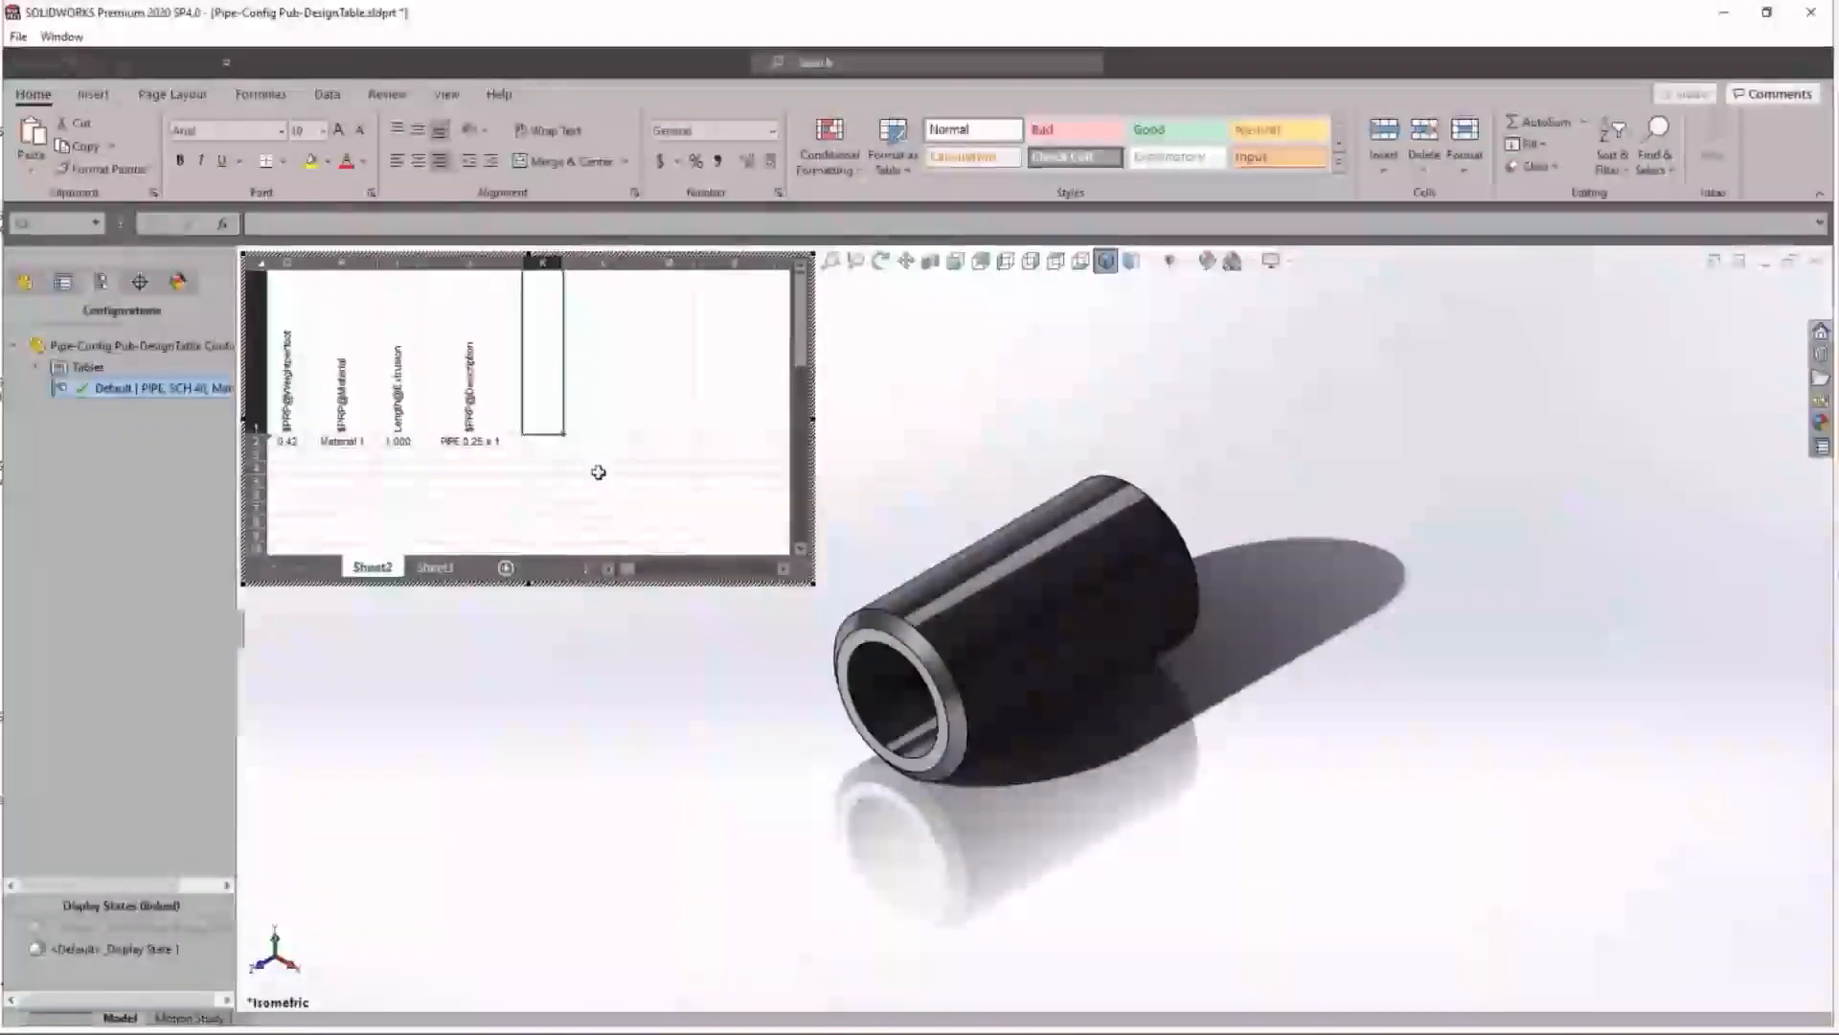
click(934, 476)
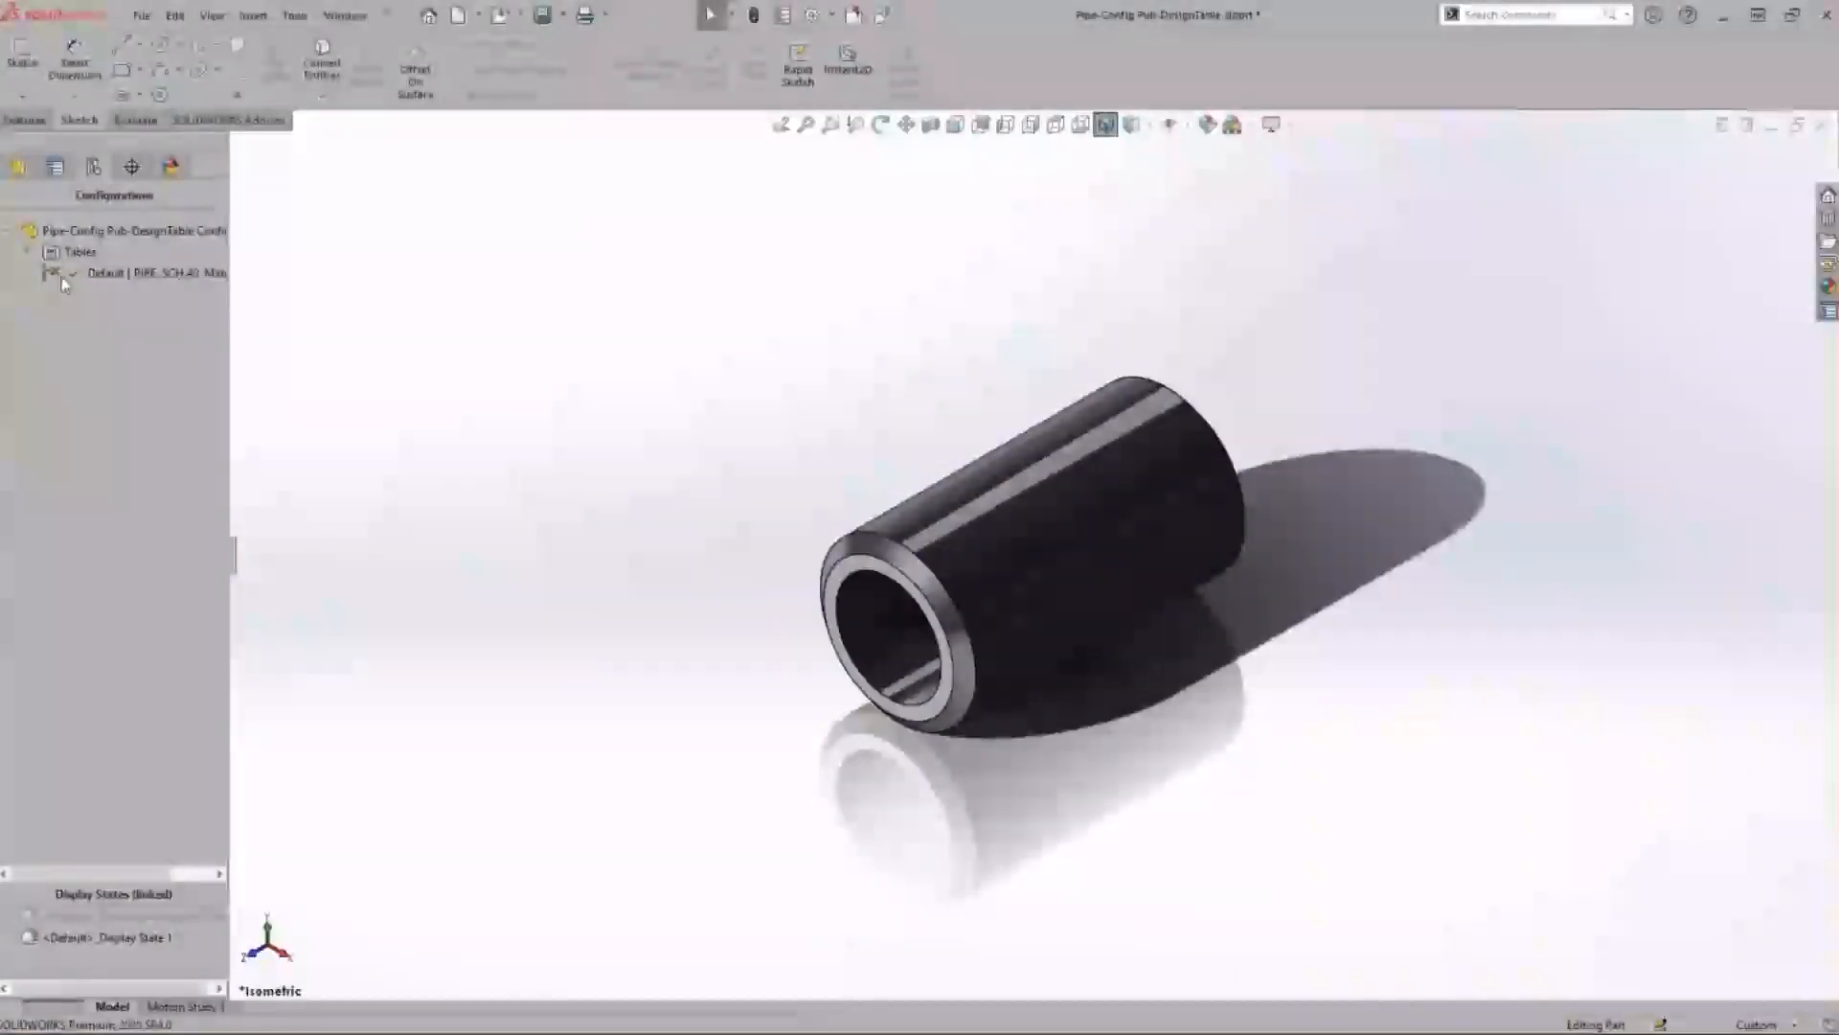
Expand the part's configuration tables and open the Configuration Publisher for the part
click(144, 278)
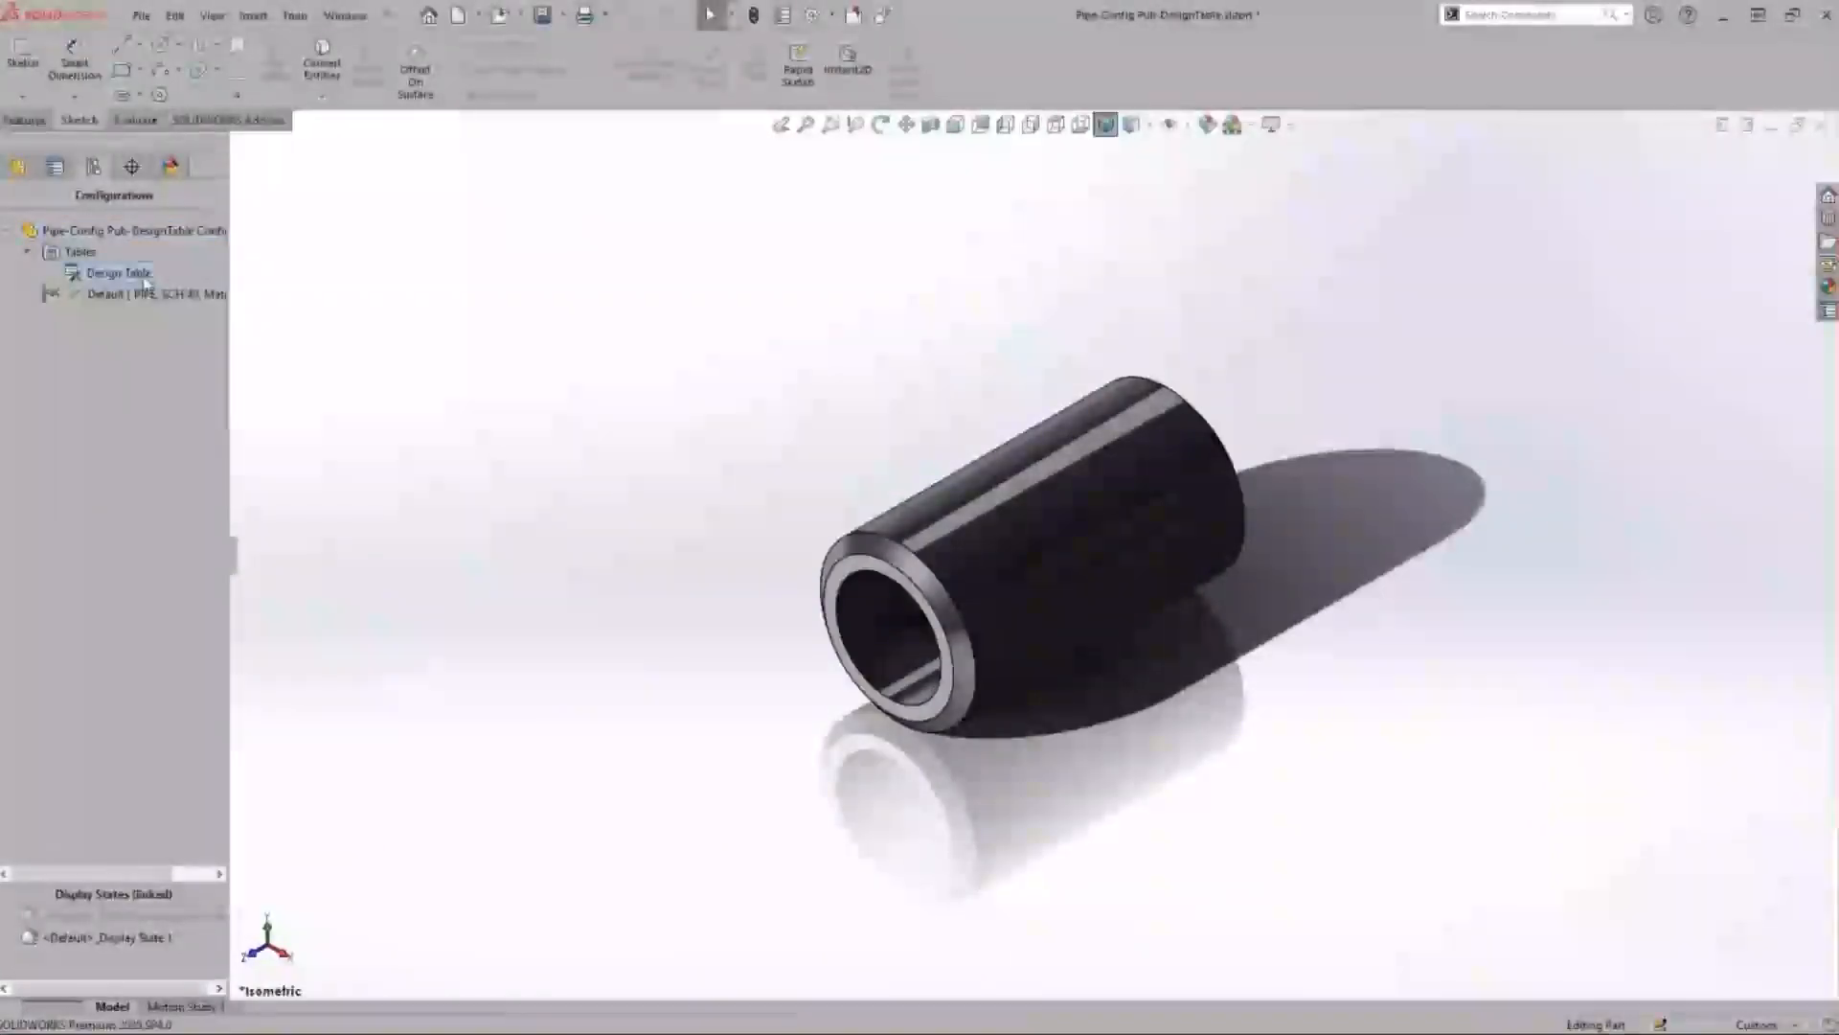
right_click(141, 239)
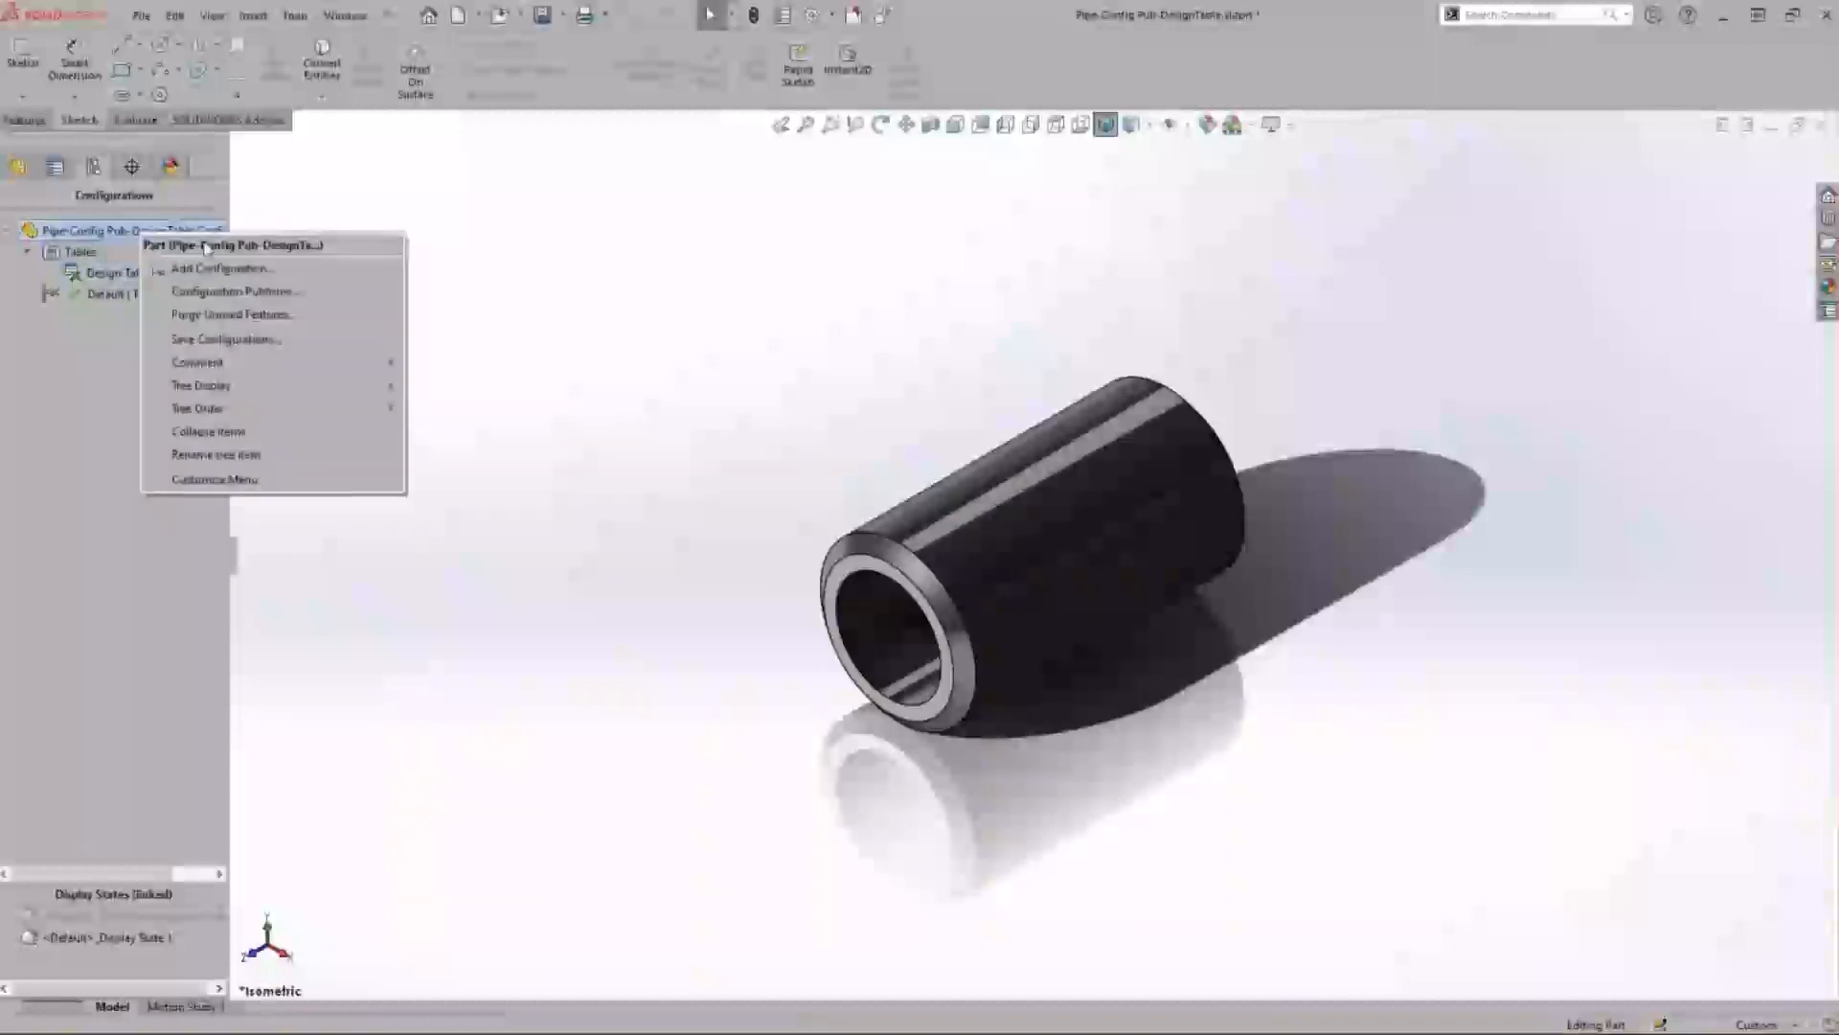
click(337, 297)
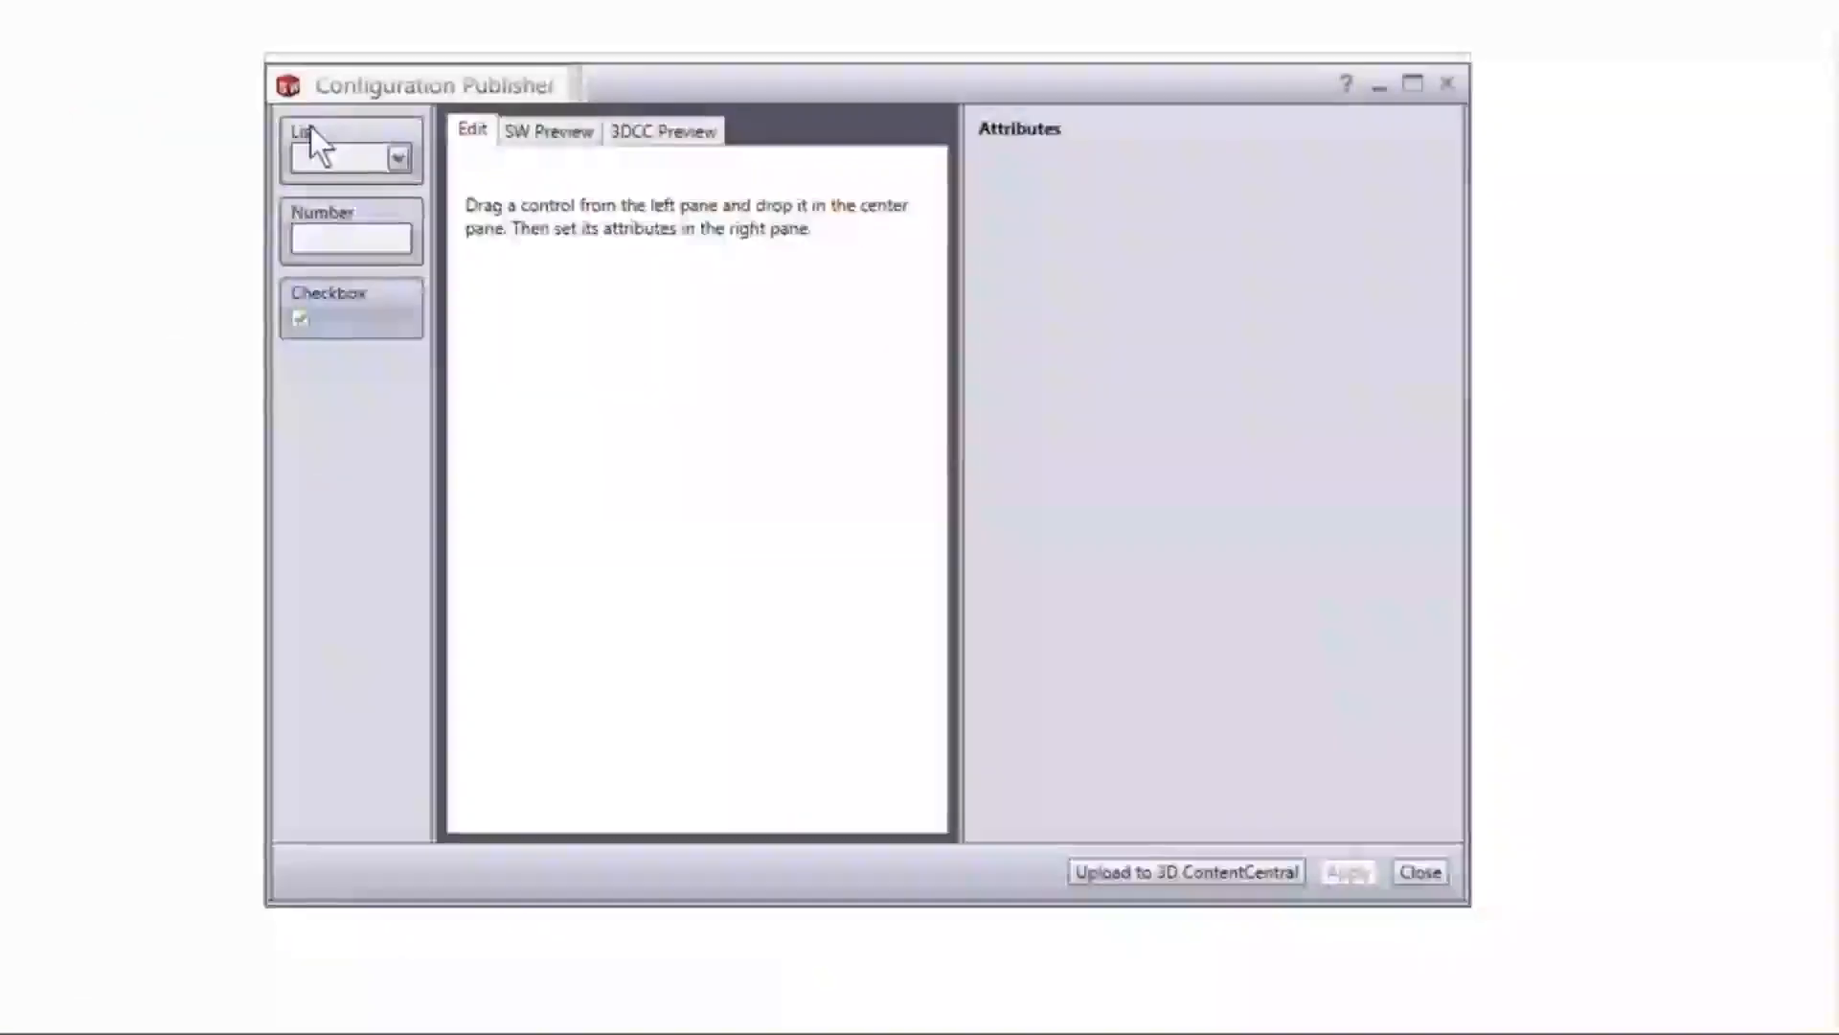
Add a list control named Nominal Diameter and assign it the design table variable NominalDiameter@FilterSketch
drag(310, 127, 638, 237)
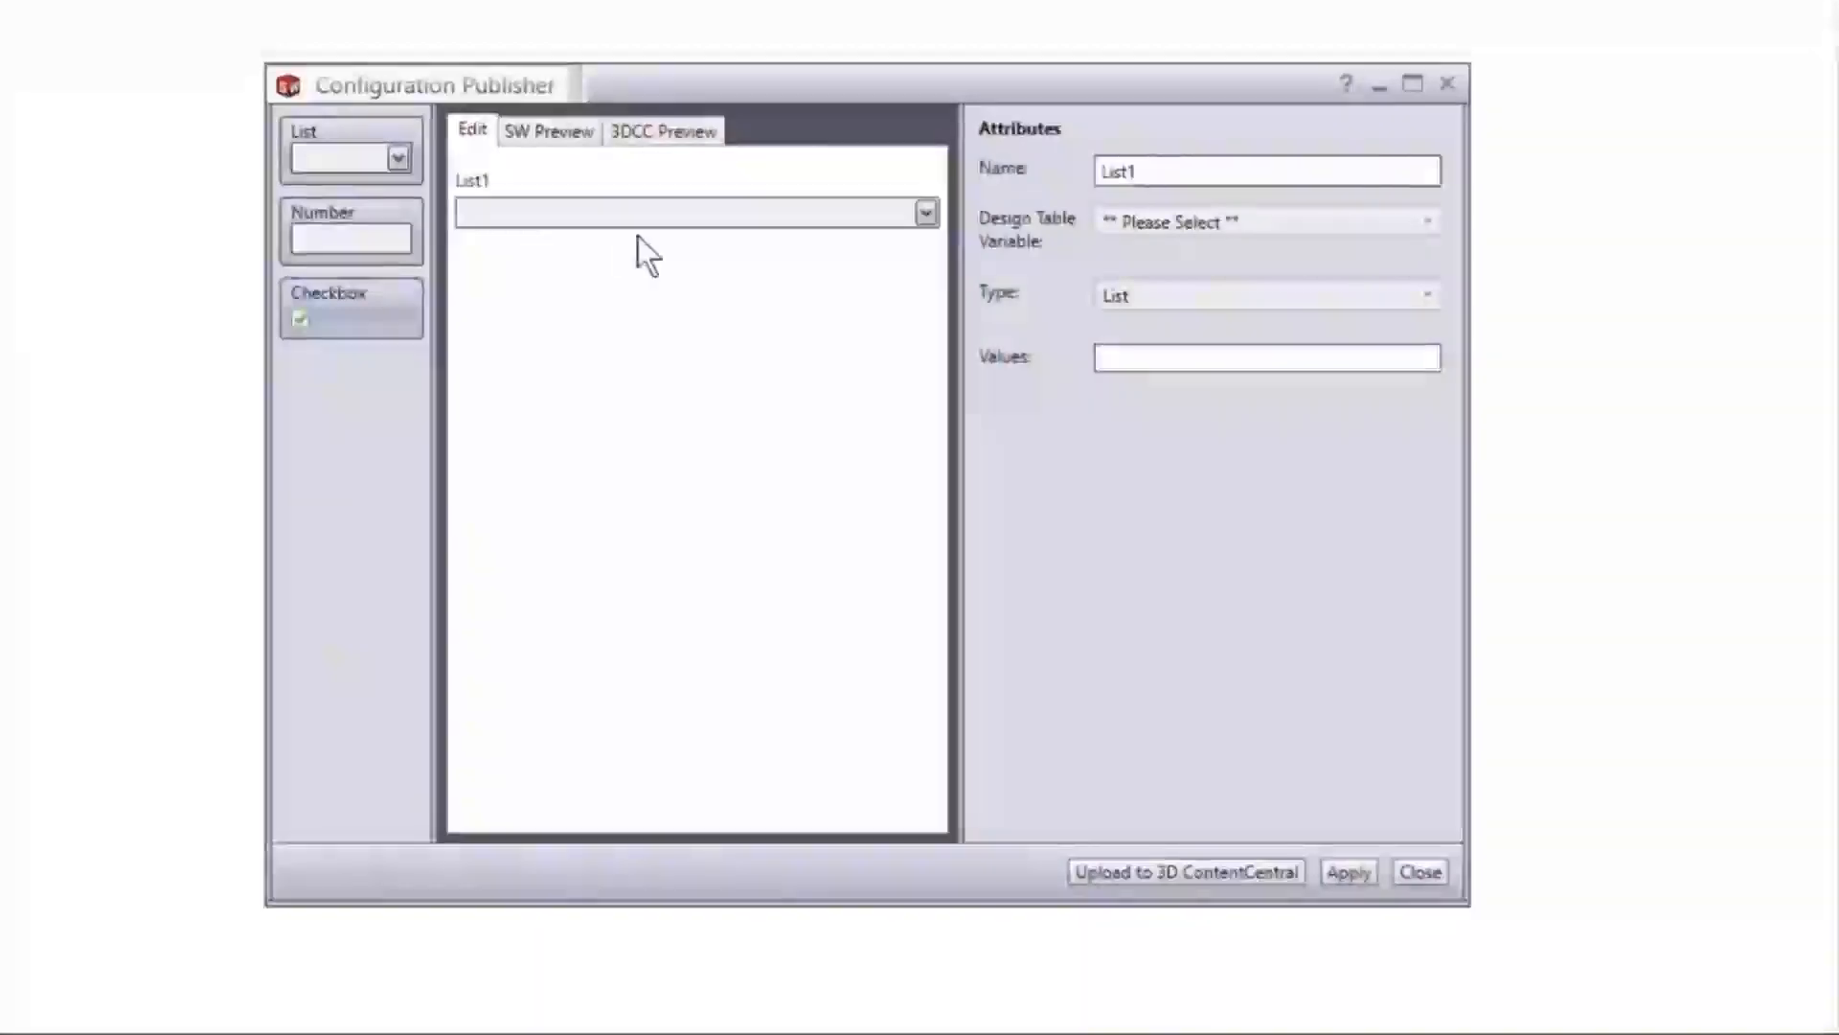
double_click(1154, 172)
key(BackSpace)
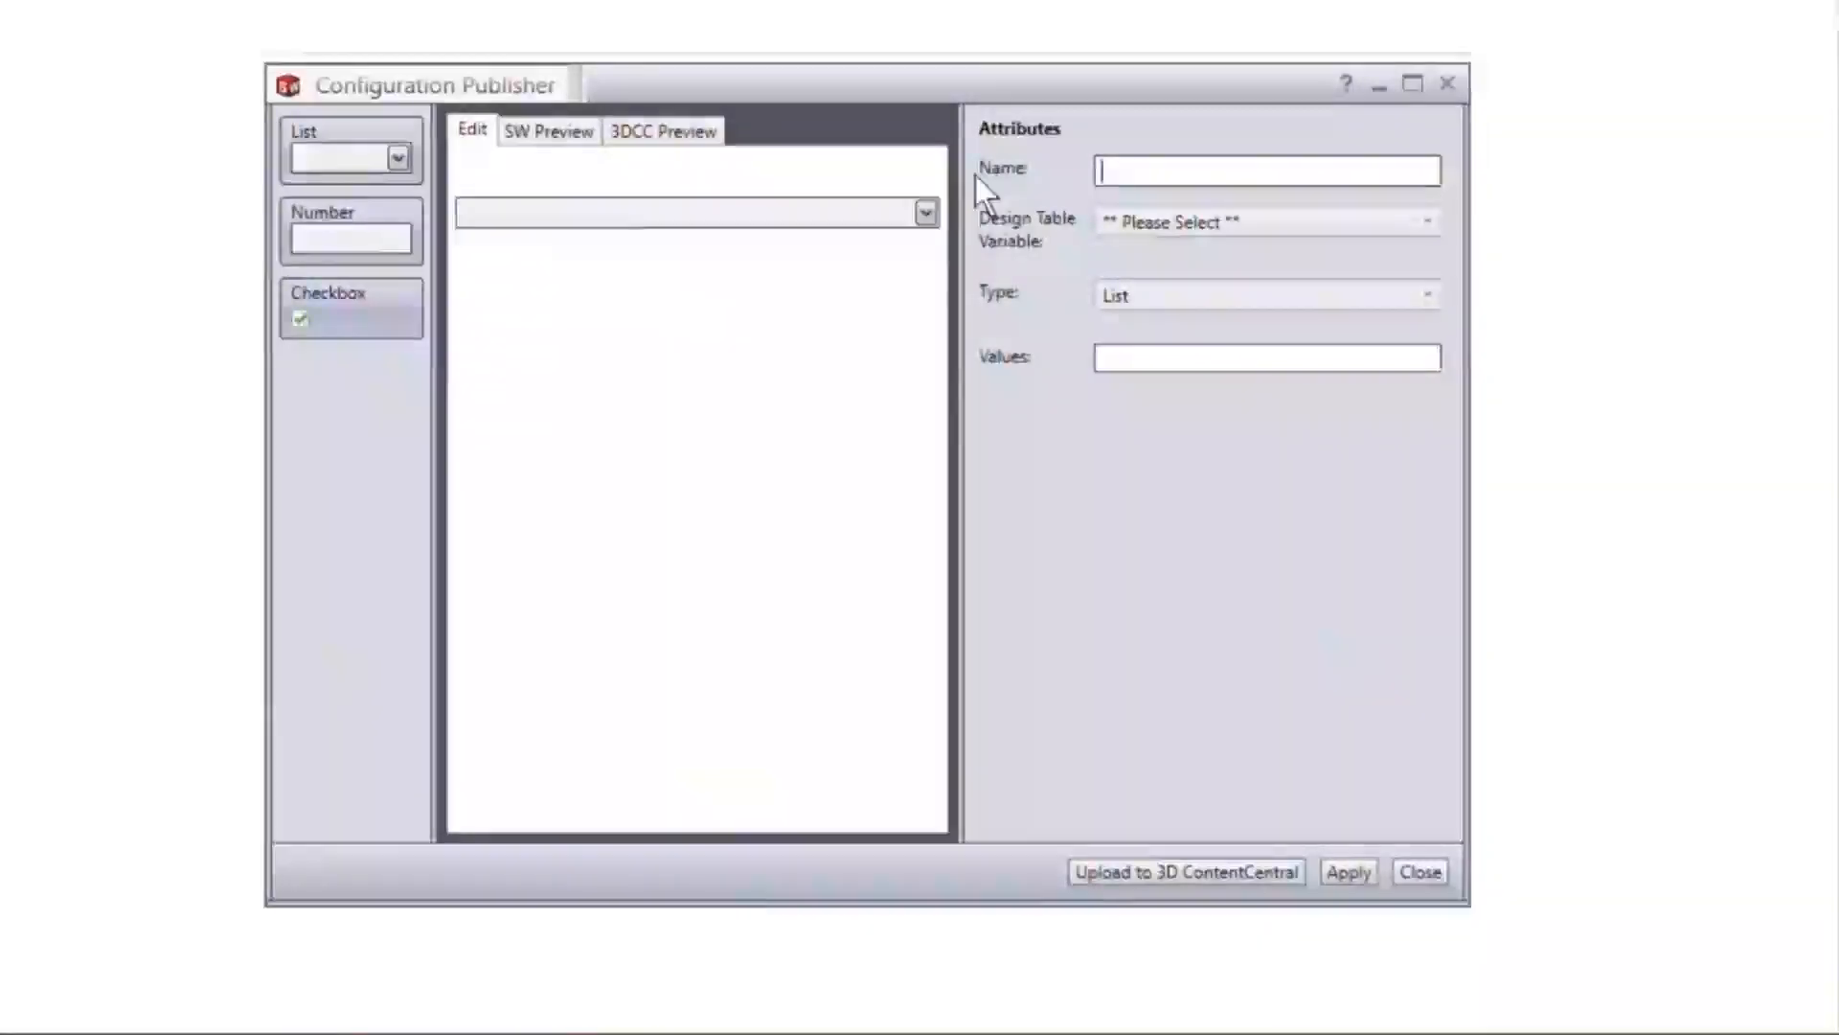
text(Nominal D)
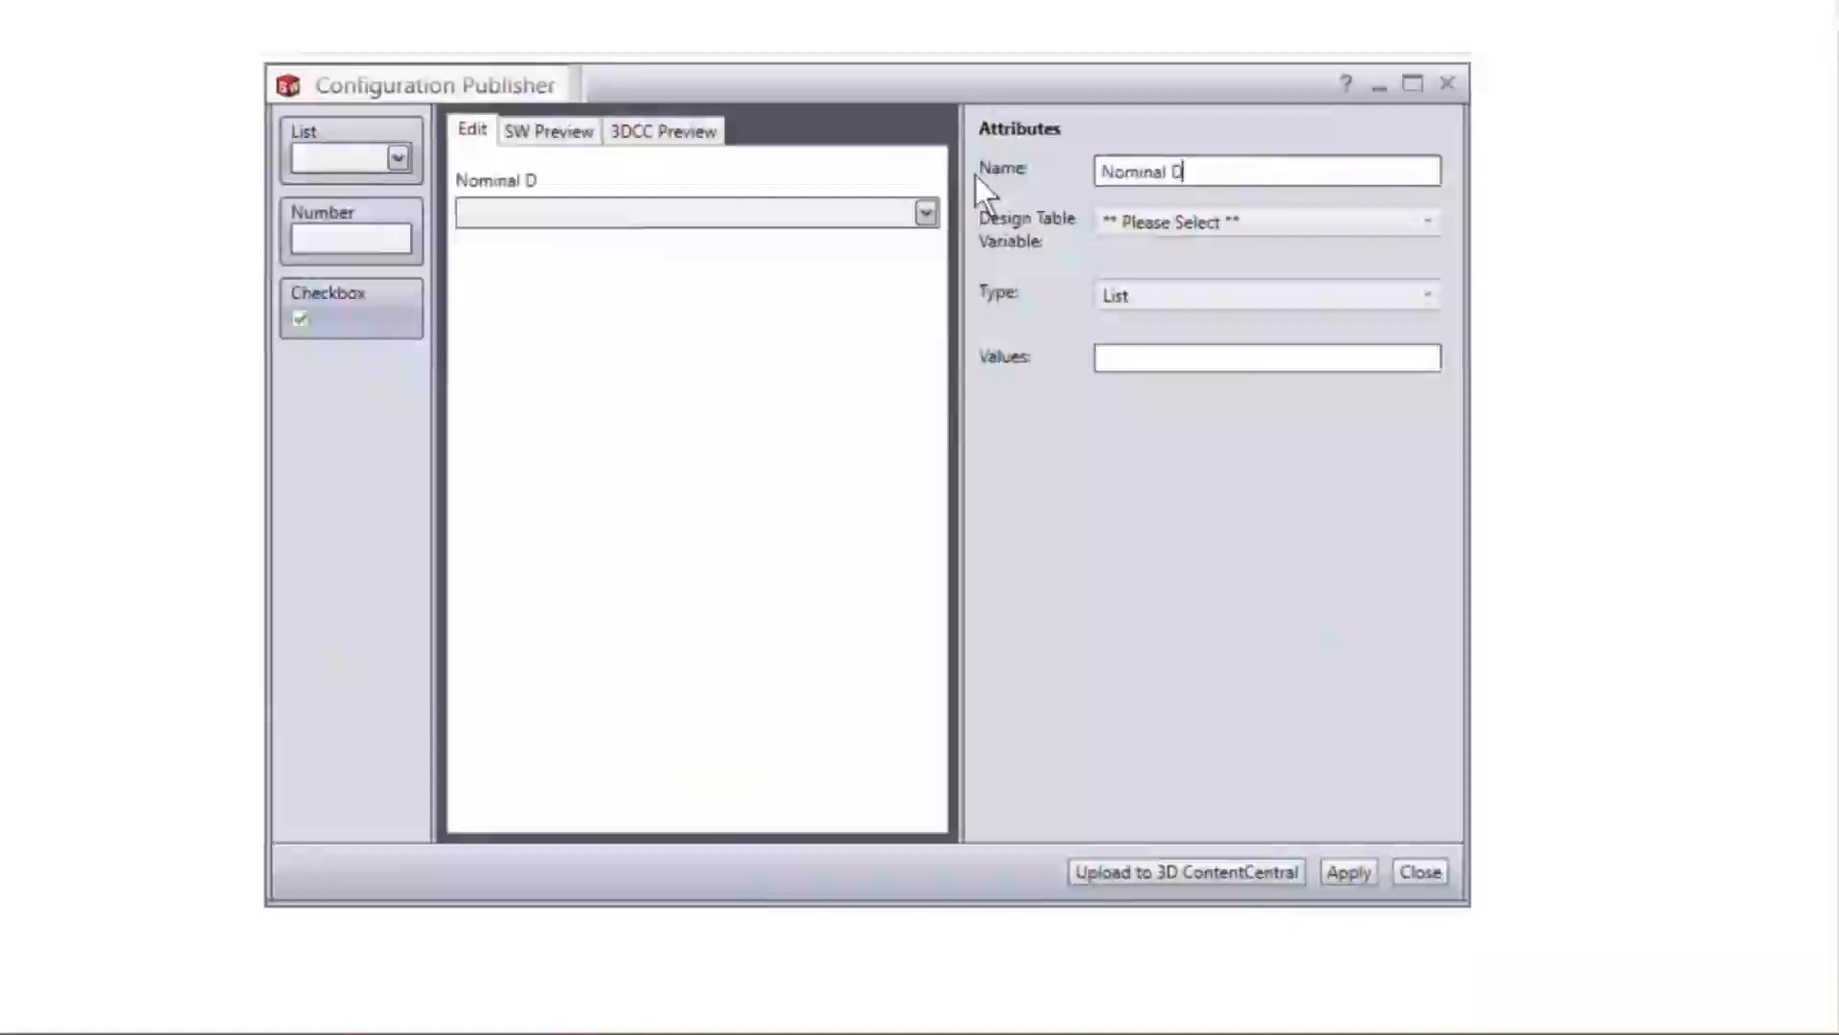
text(iameter)
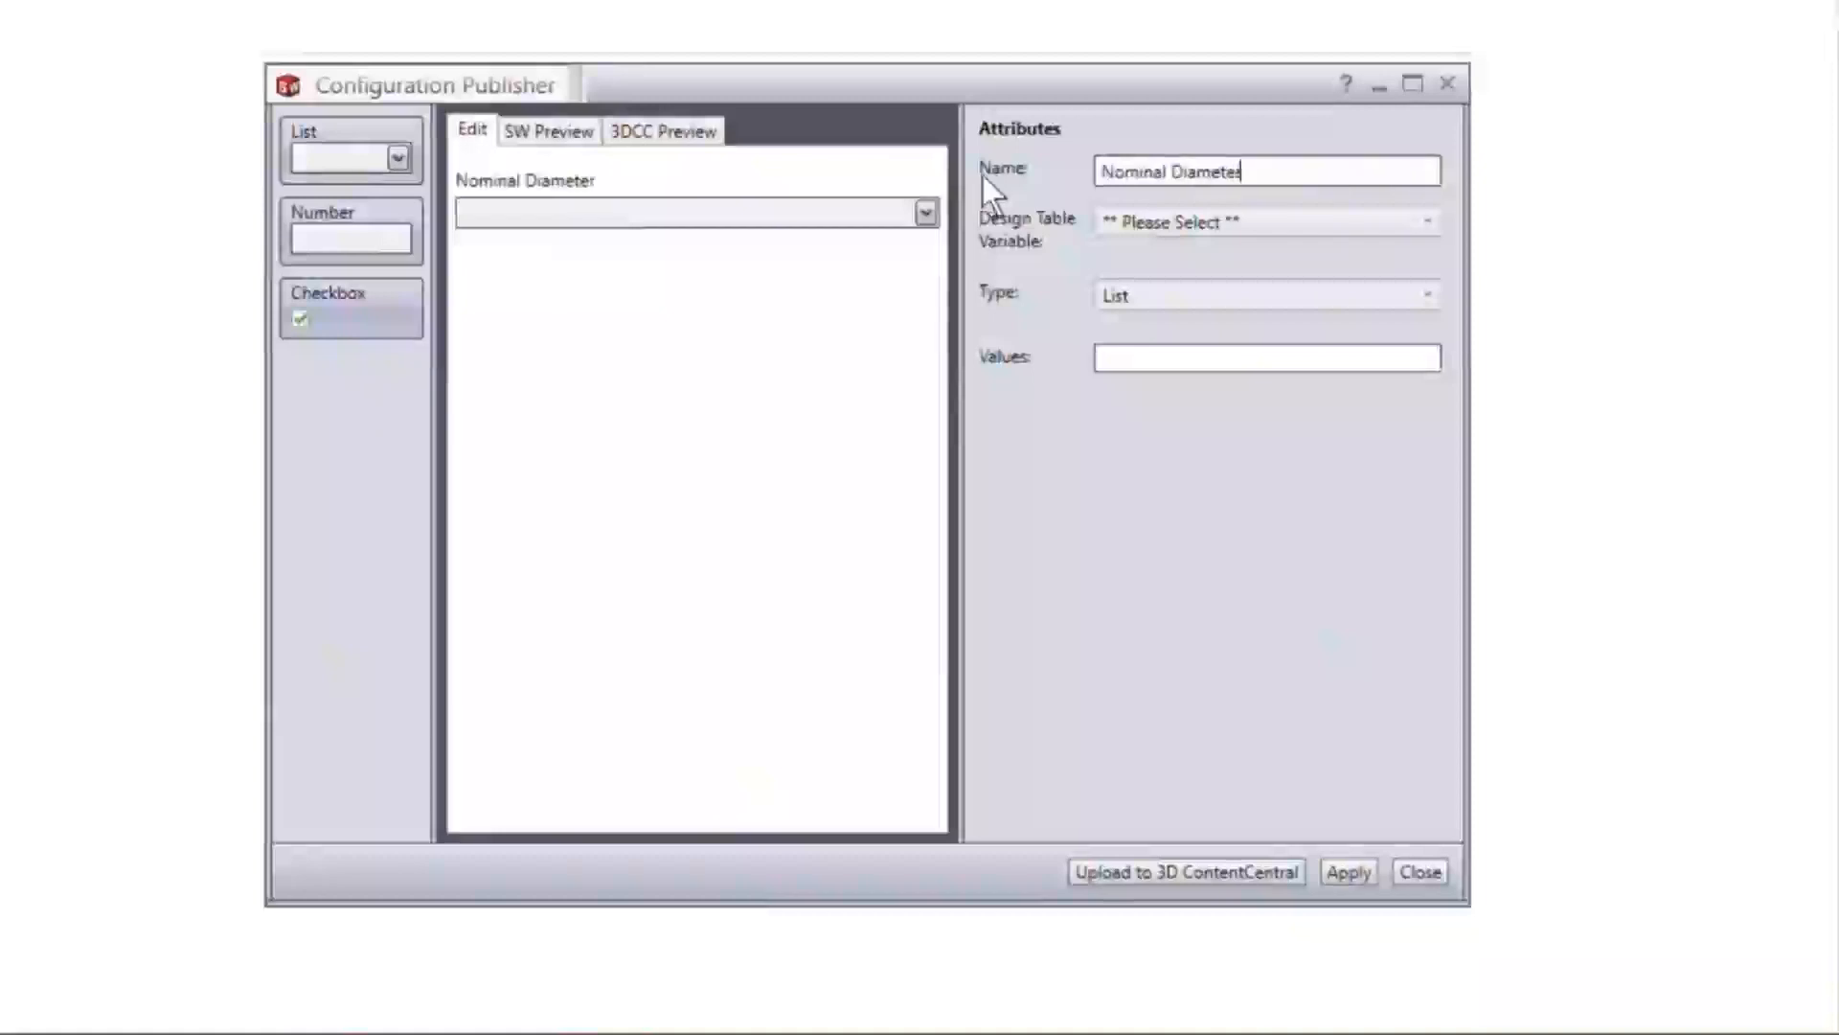
click(1183, 222)
click(1205, 283)
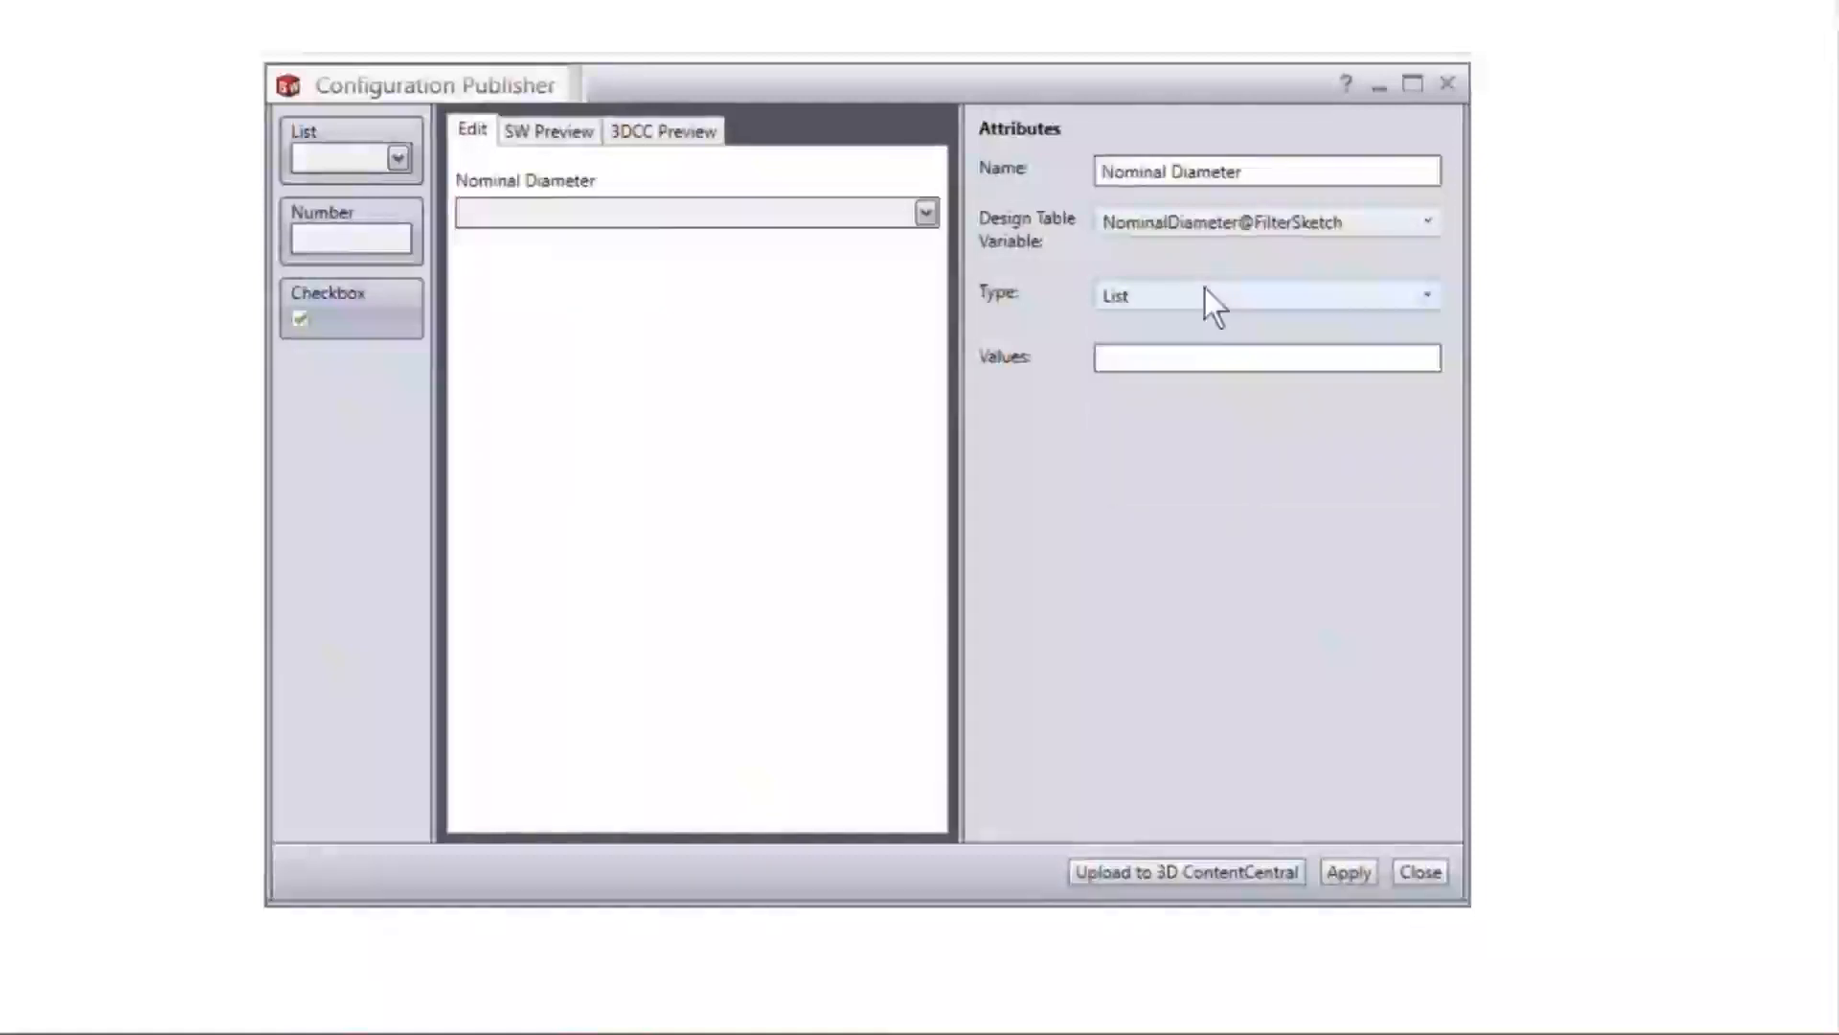
Enter the Nominal Diameter list values 1/4, 3/8, 1/2, 3/4 and 1
click(1211, 352)
text(1/4)
key(Return)
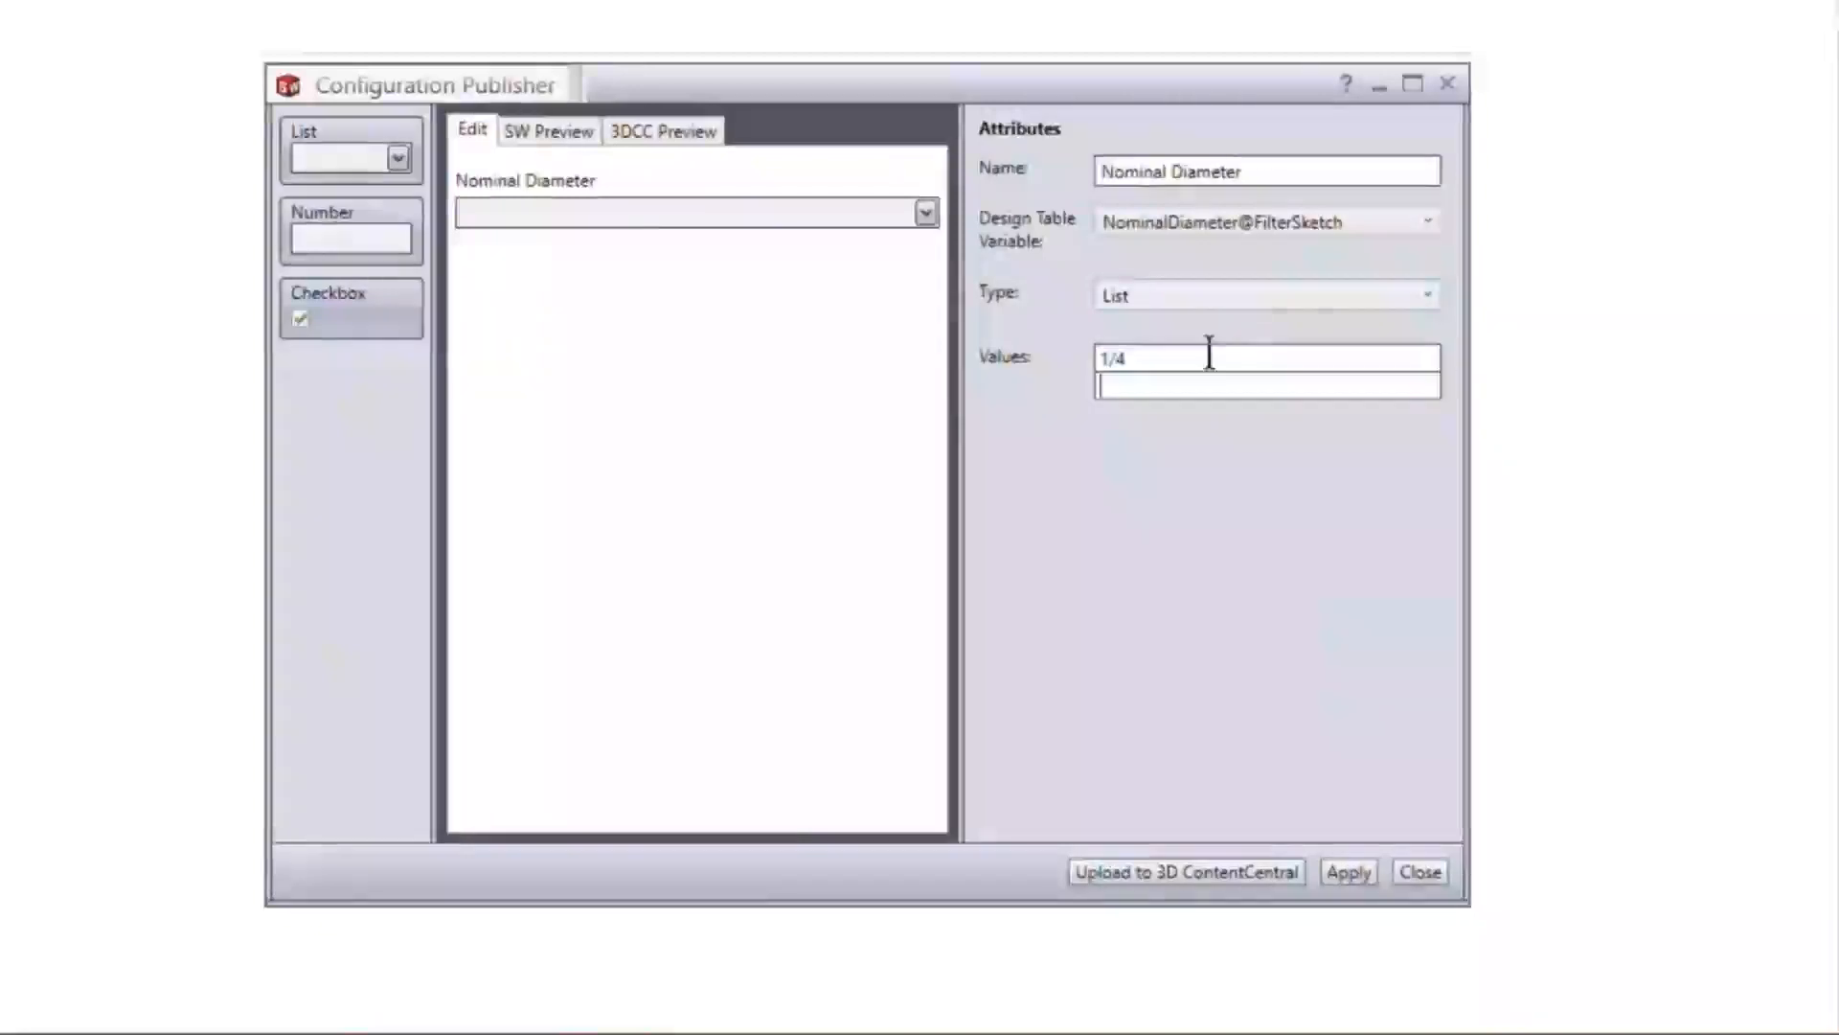
text(3/8)
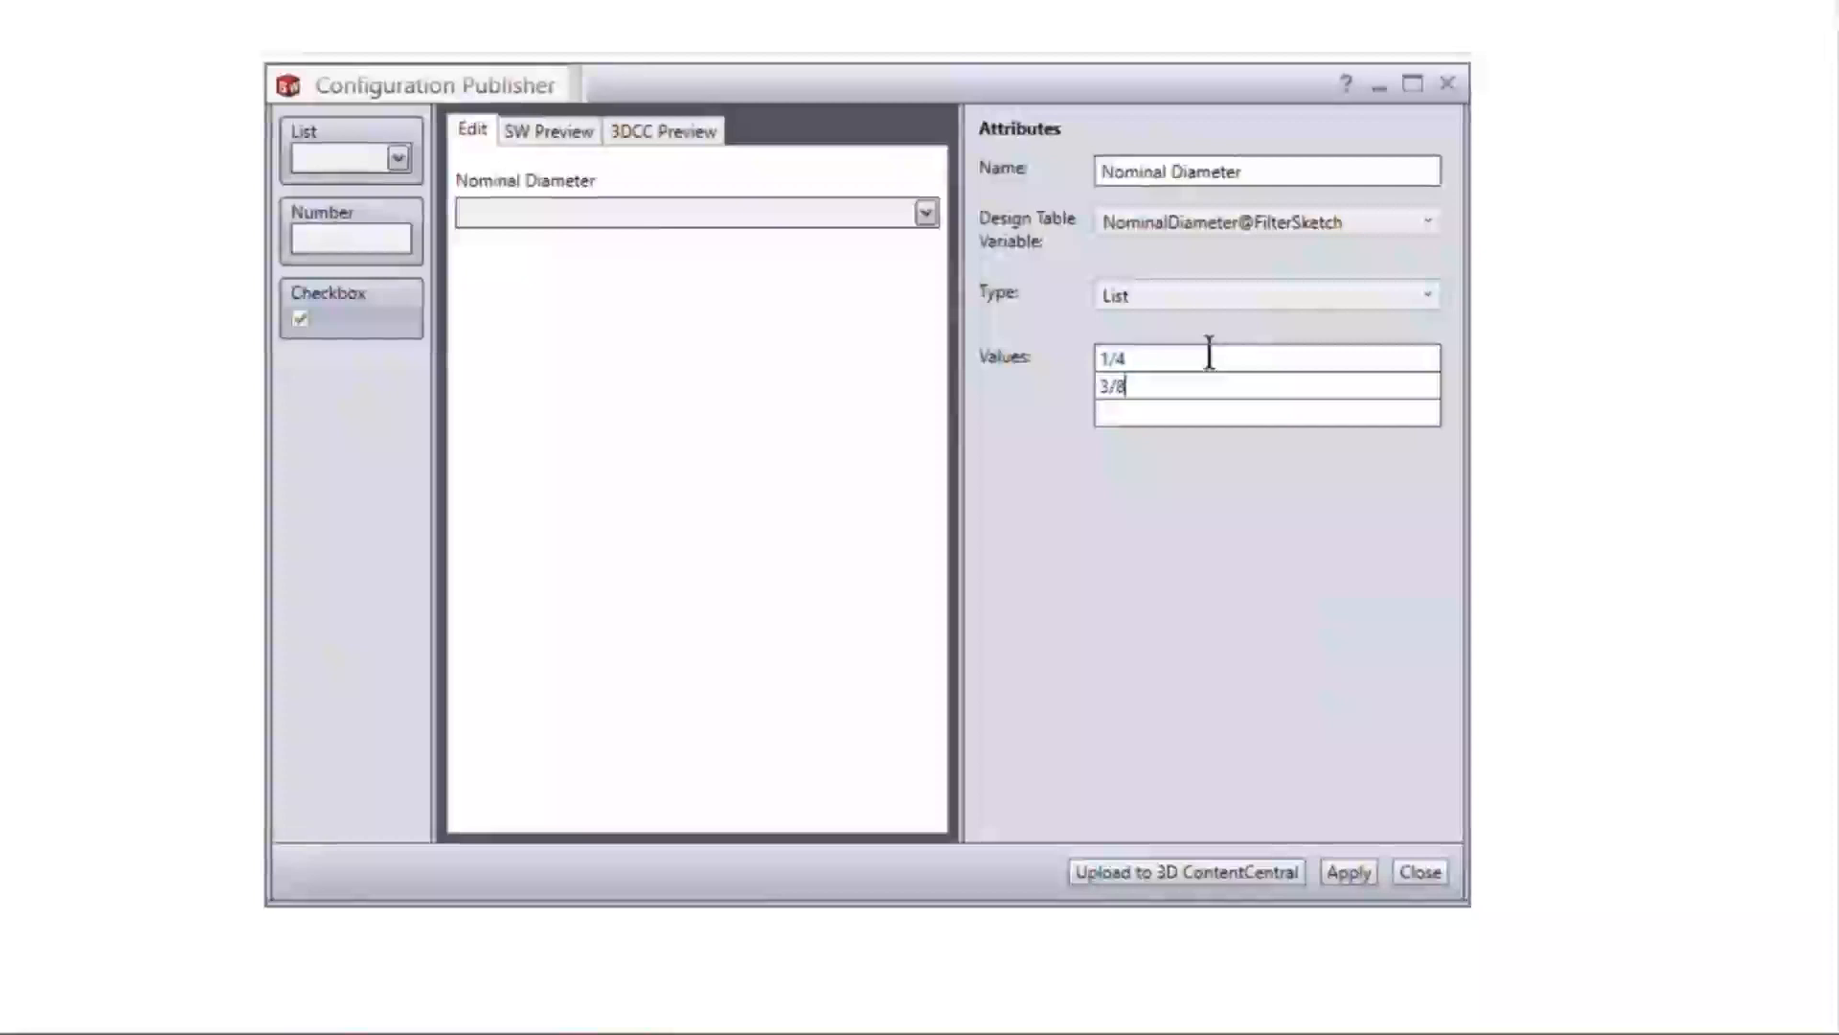
key(Return)
text(1/2)
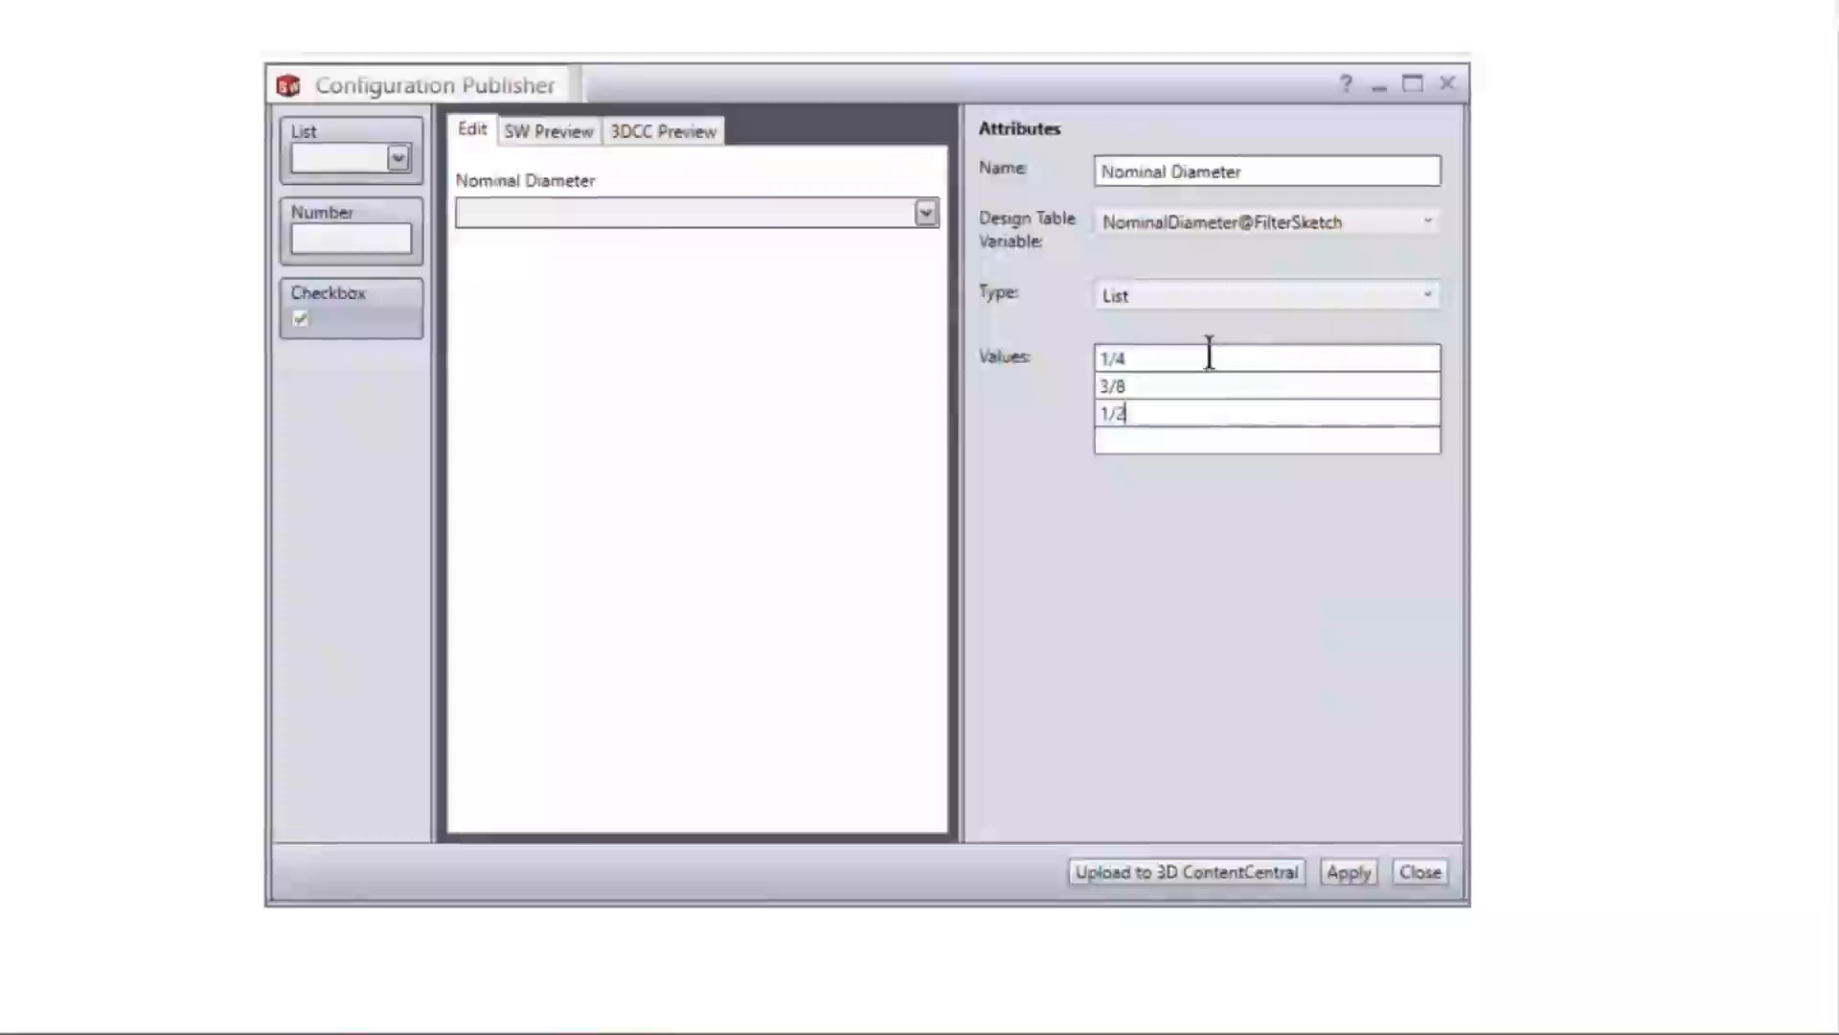
key(Return)
text(3/4)
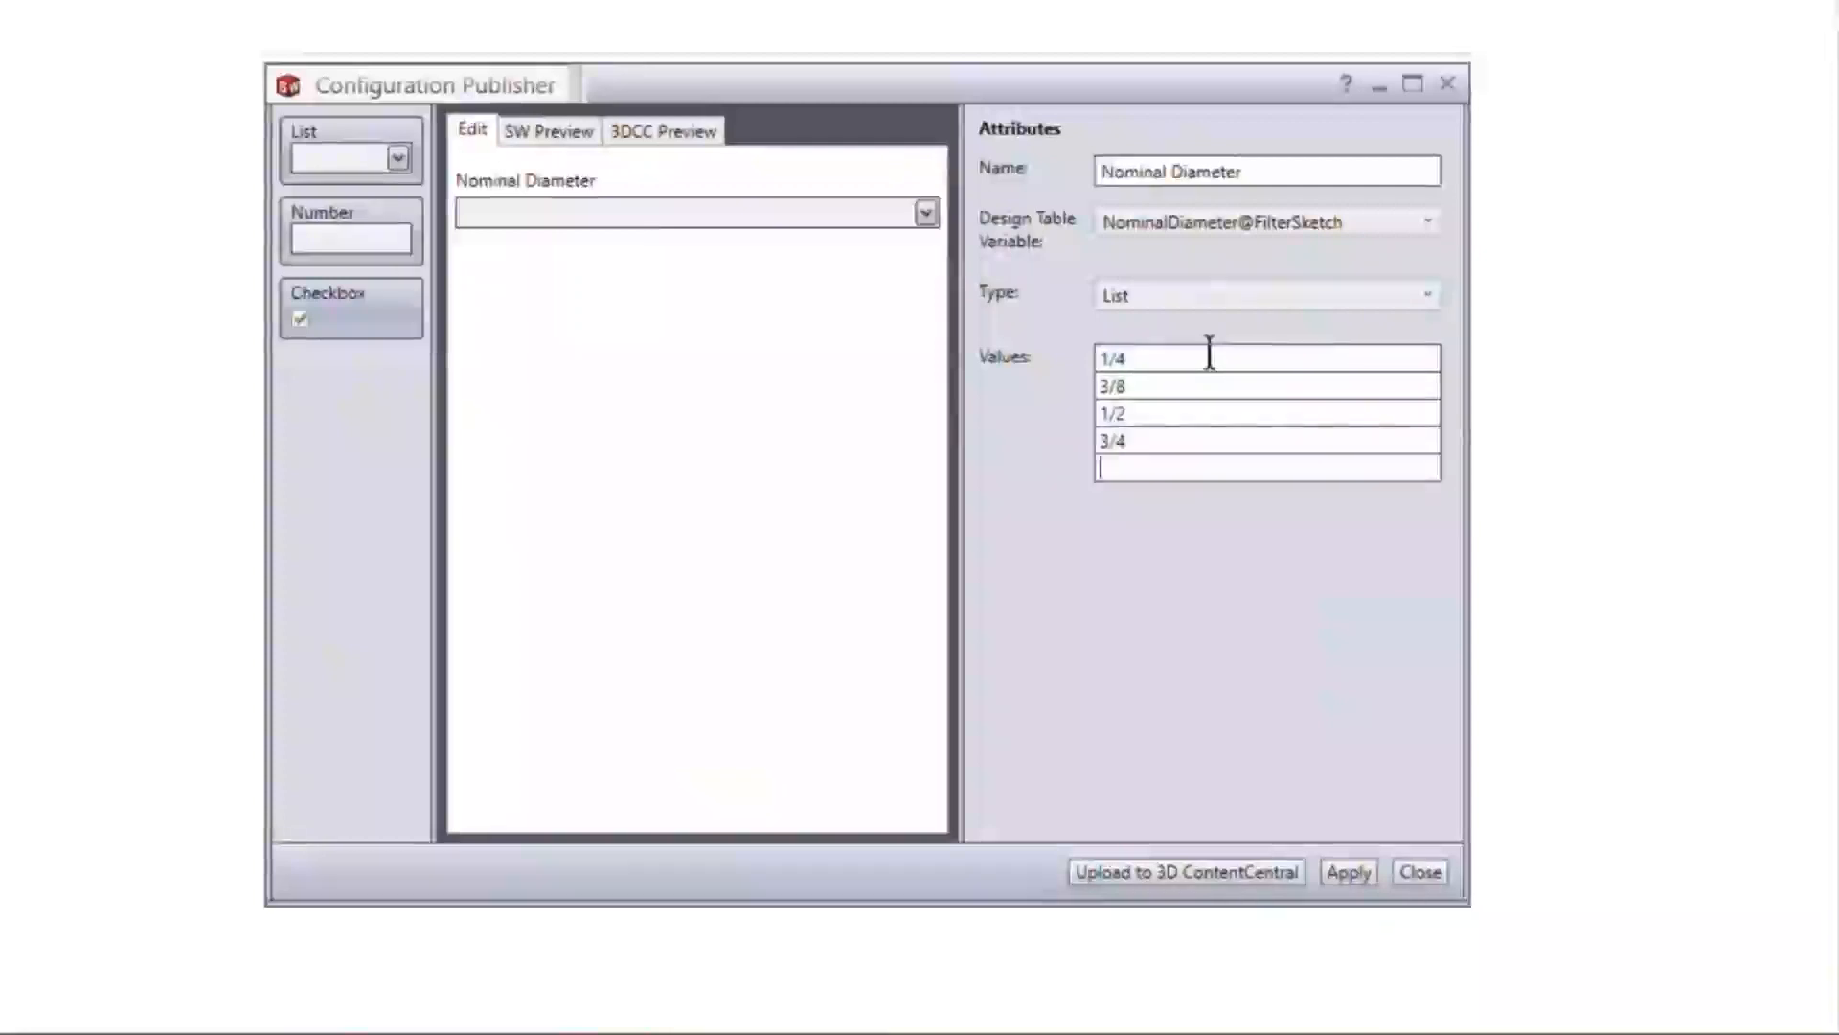
key(Return)
text(1)
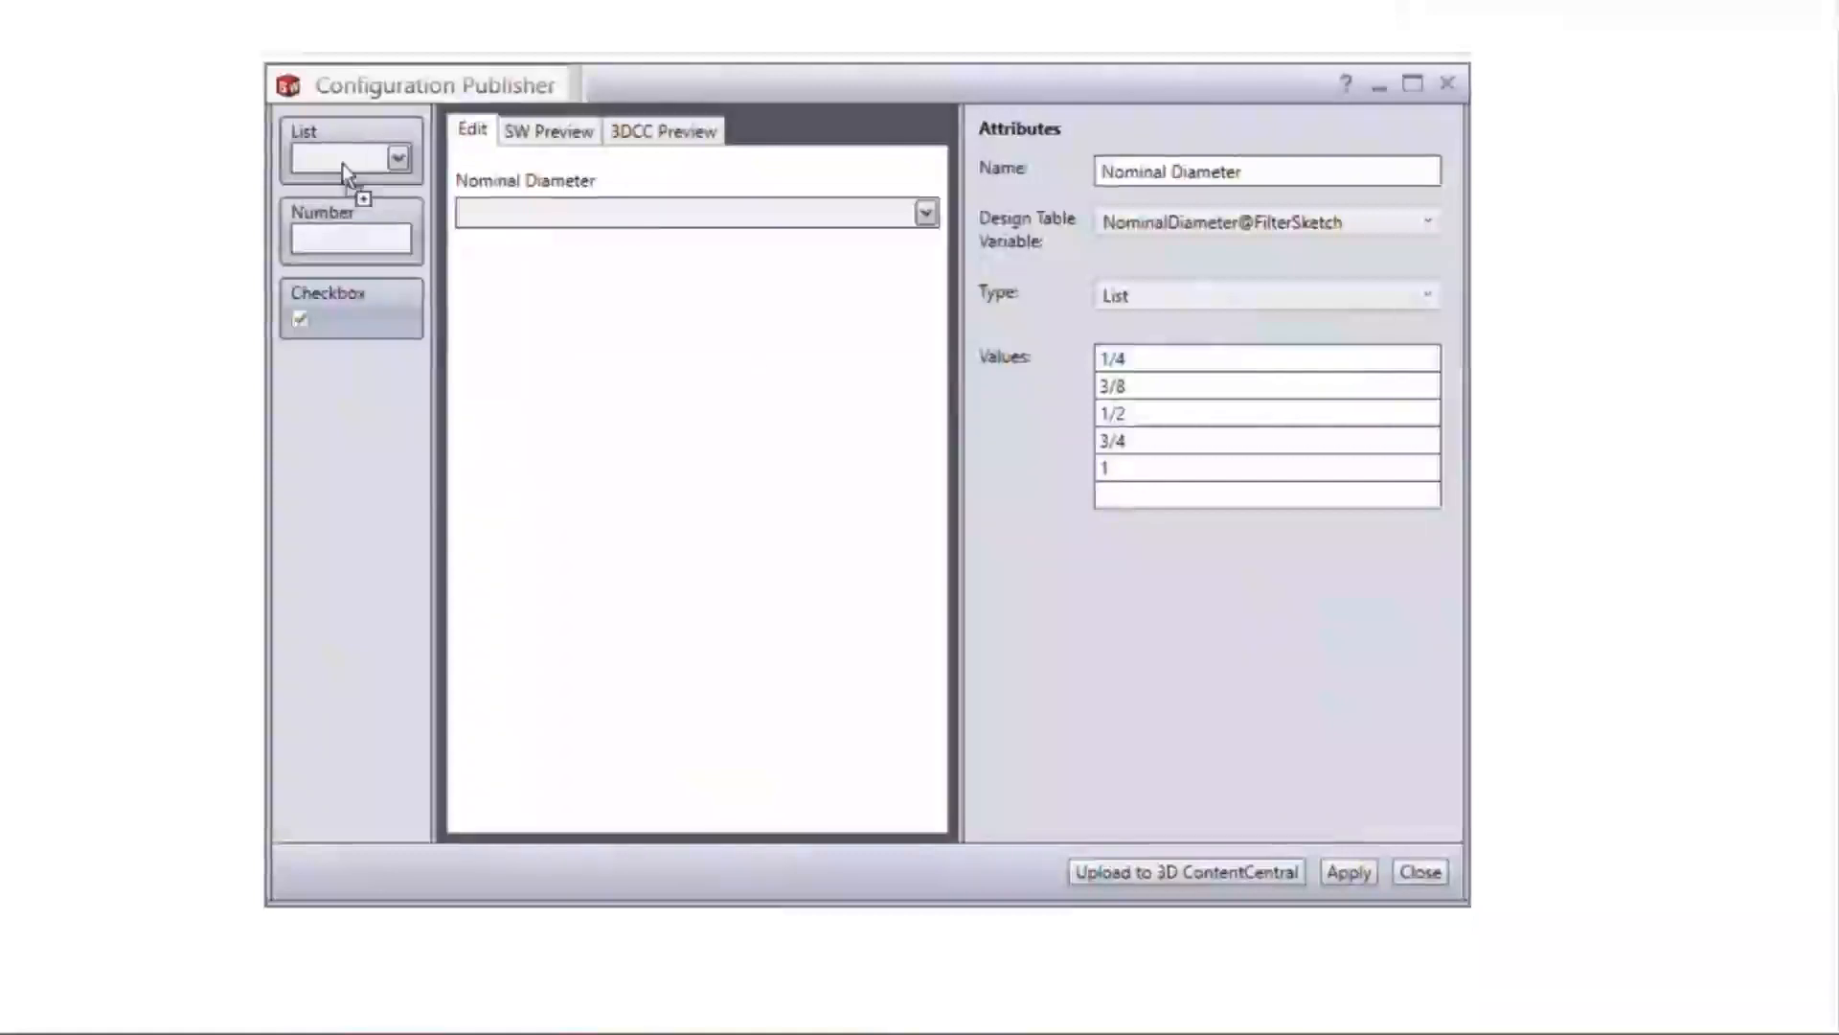
Add a second list control named Outer Diameter and assign it the design table variable OuterDiameter@PipeSketch
drag(342, 163, 682, 316)
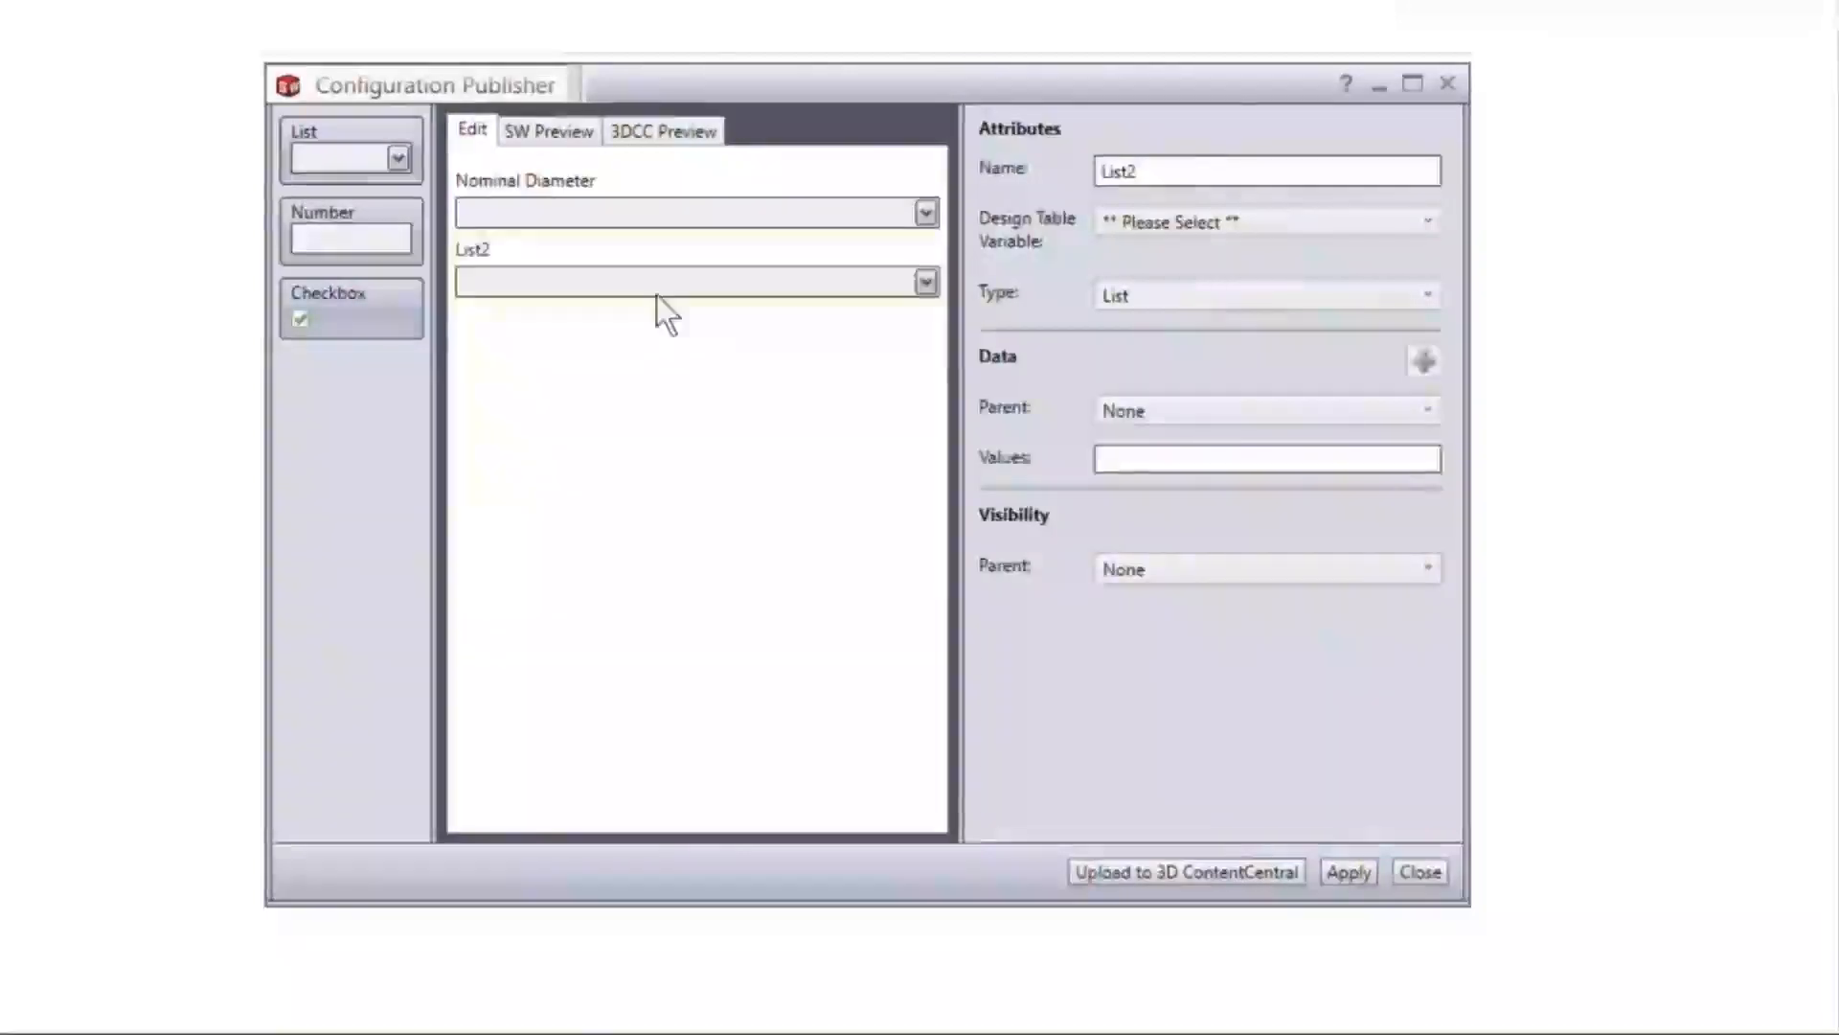
drag(1191, 168, 1065, 169)
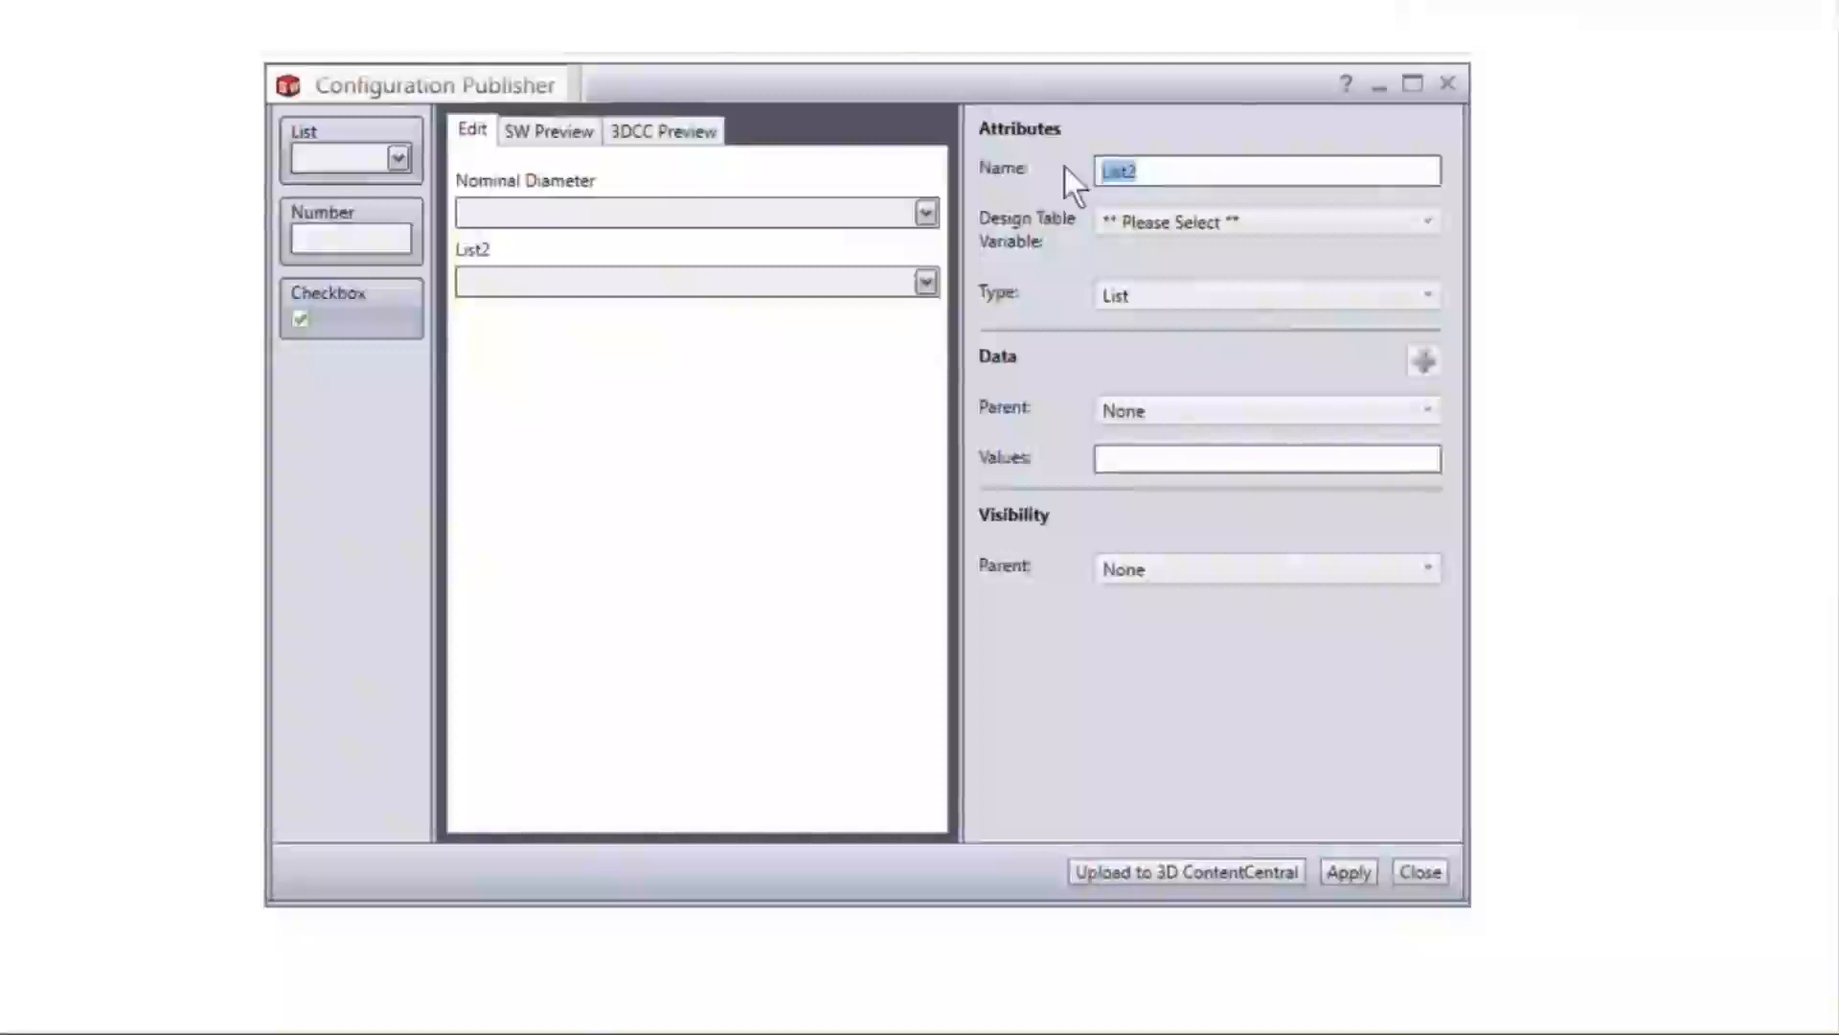
text(Outer Diameter)
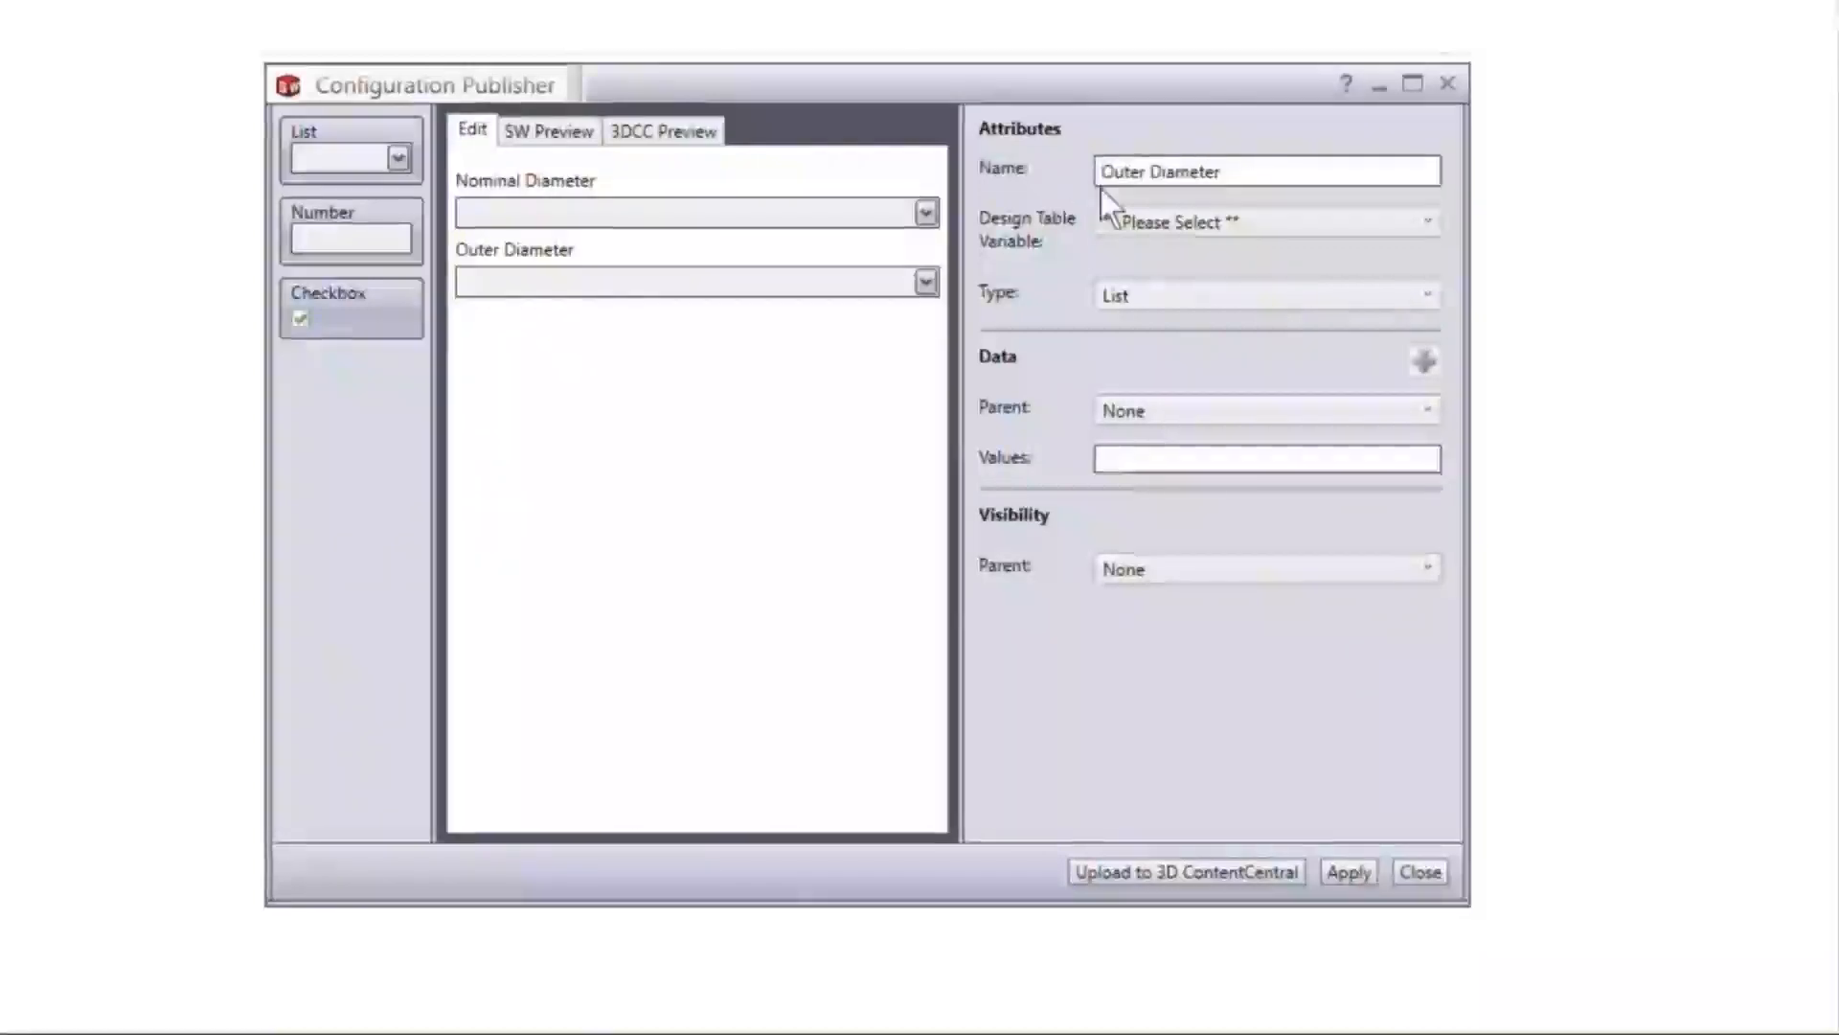
click(1155, 223)
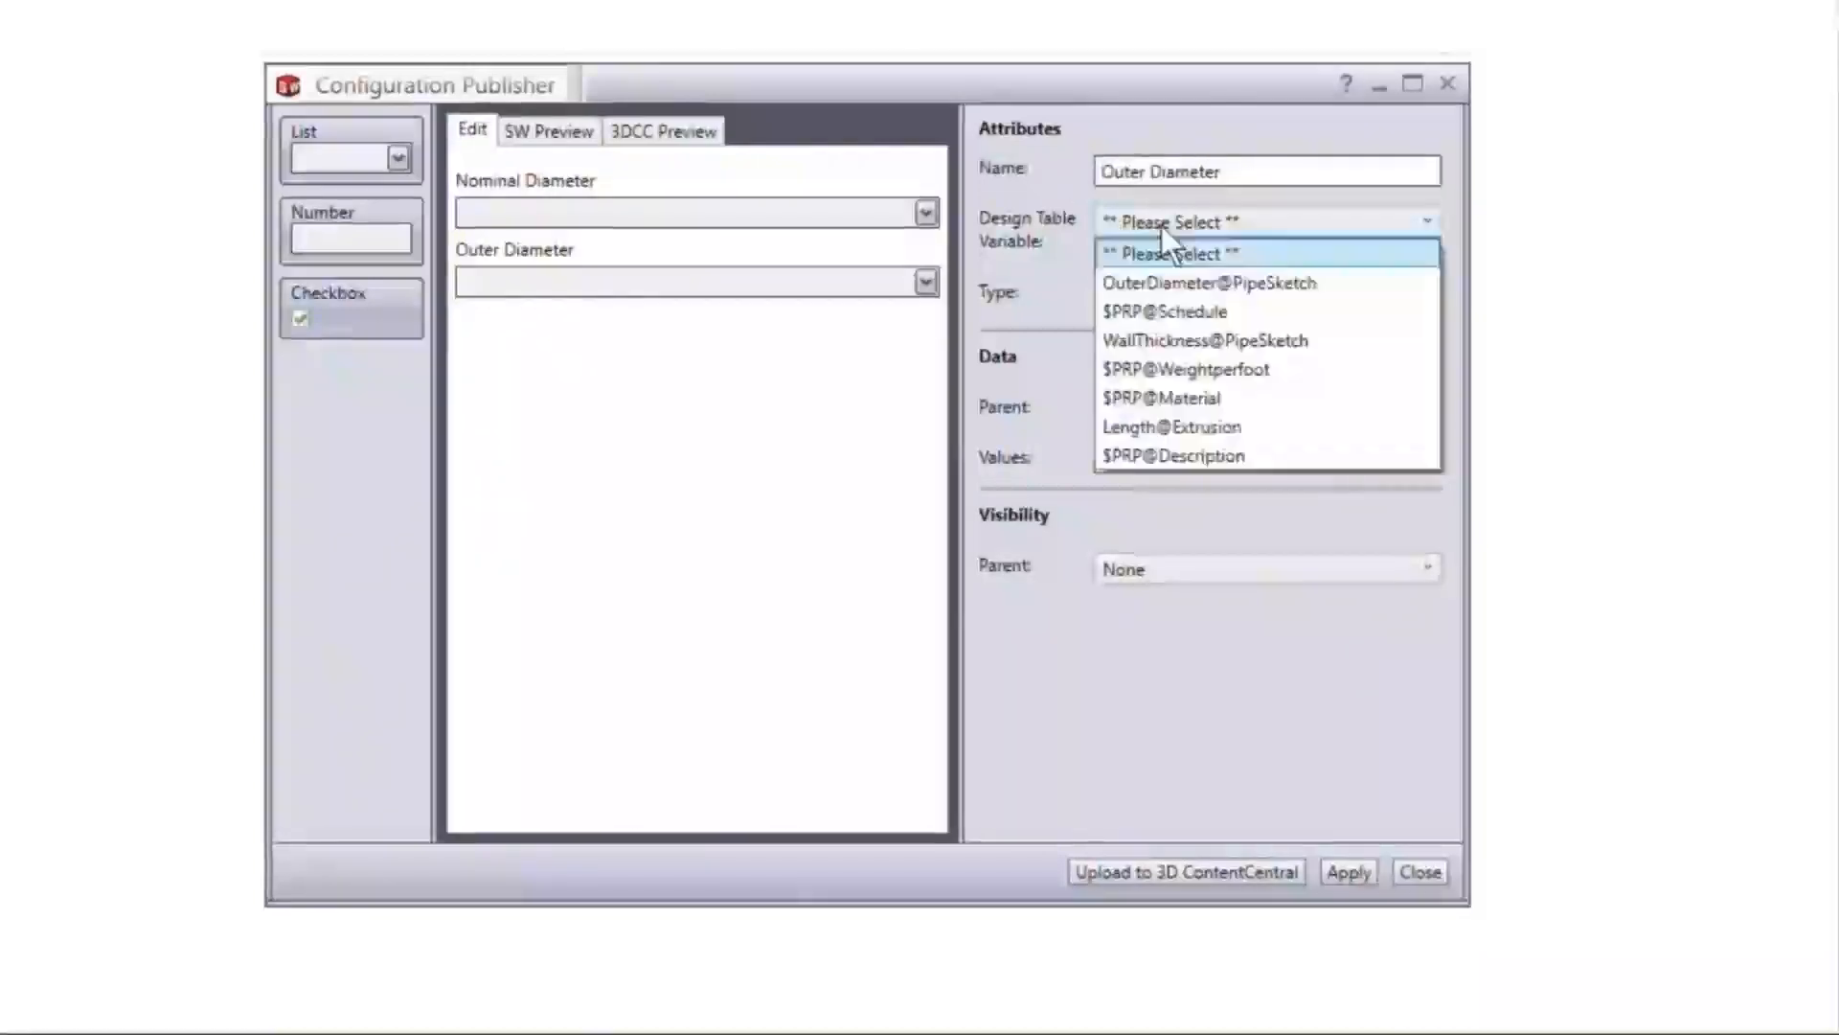
click(1176, 276)
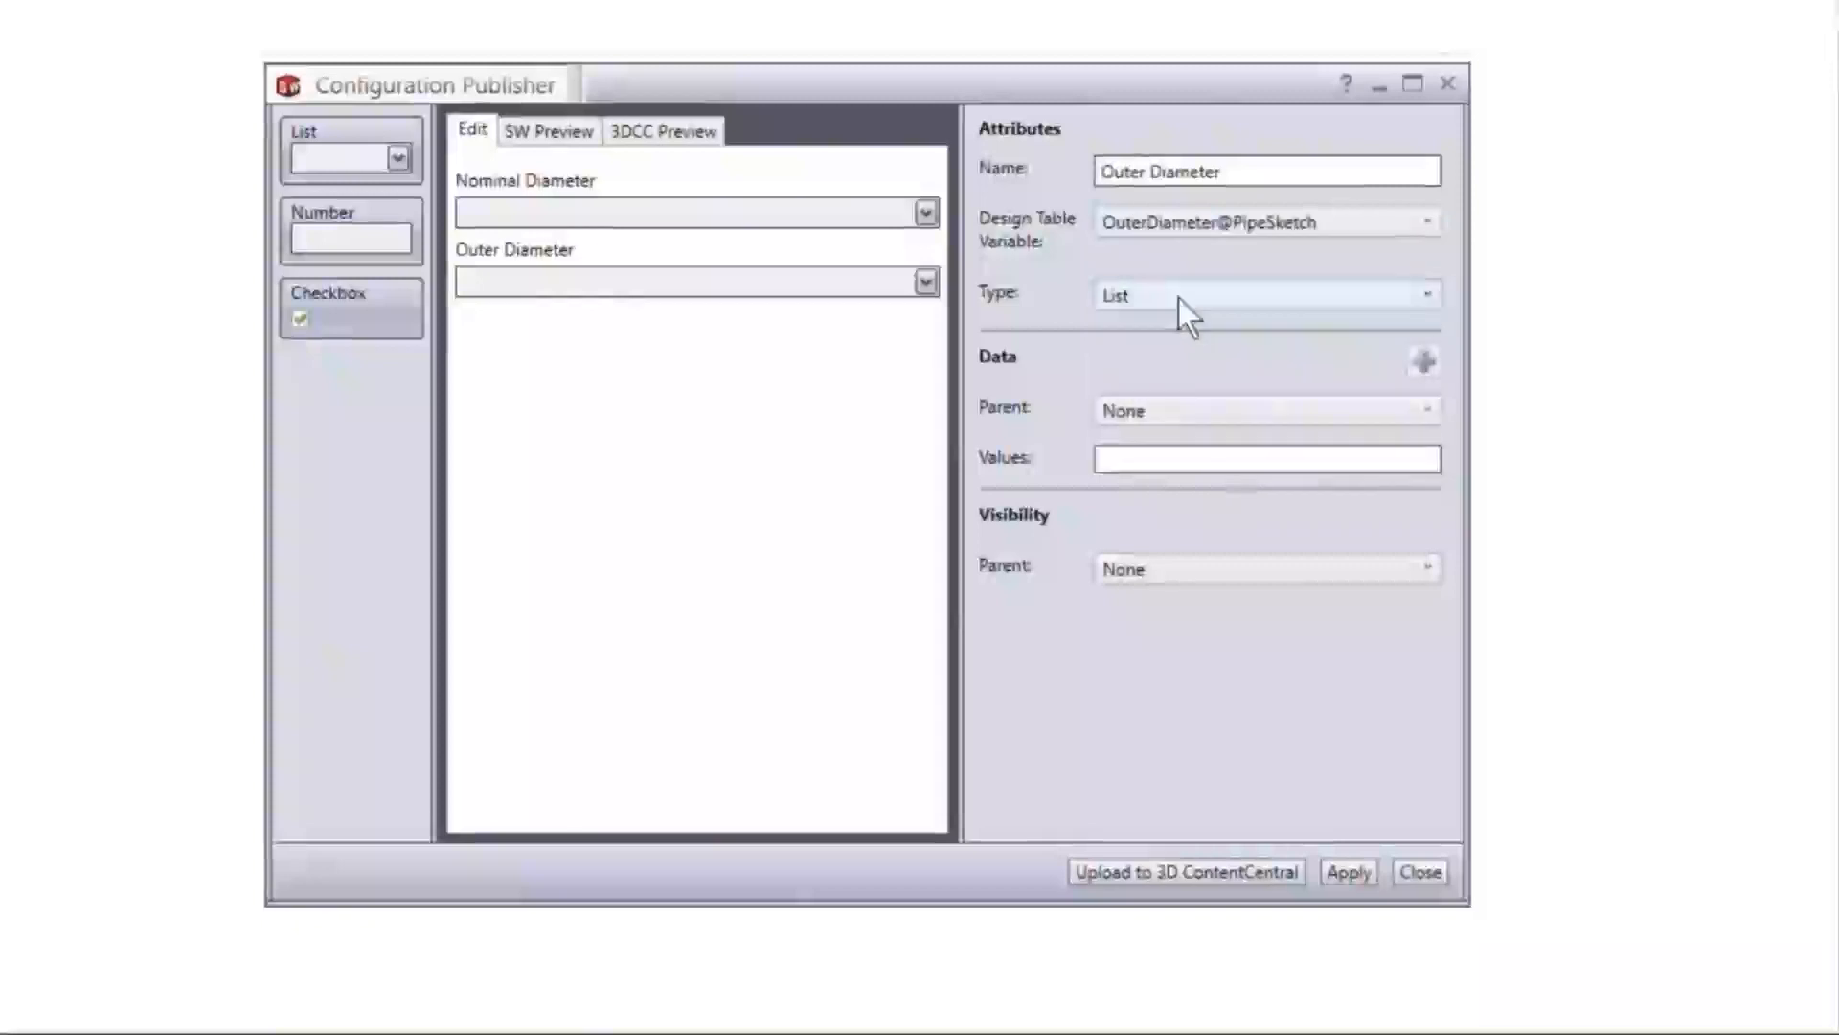
Make Outer Diameter depend on Nominal Diameter and enter .540, .675, .840, 1.05 and 1.315 for sizes 1/4, 3/8, 1/2, 3/4 and 1
click(1188, 412)
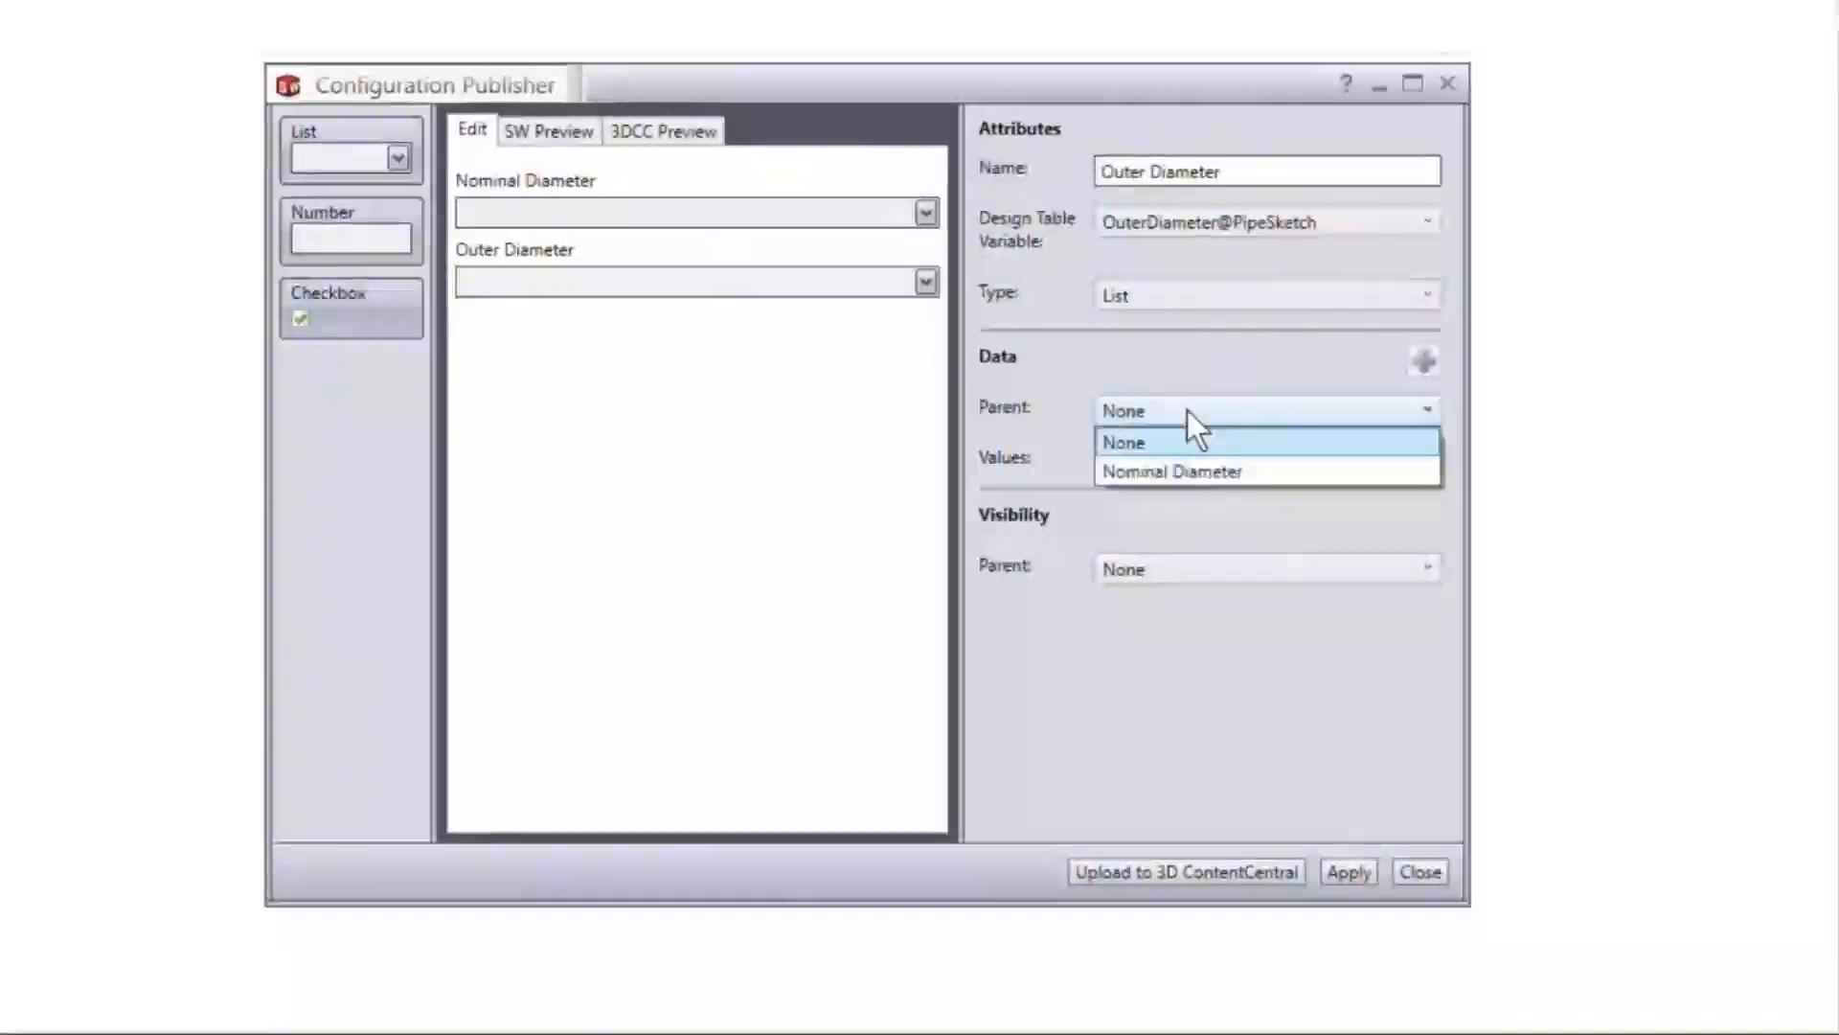
click(1191, 469)
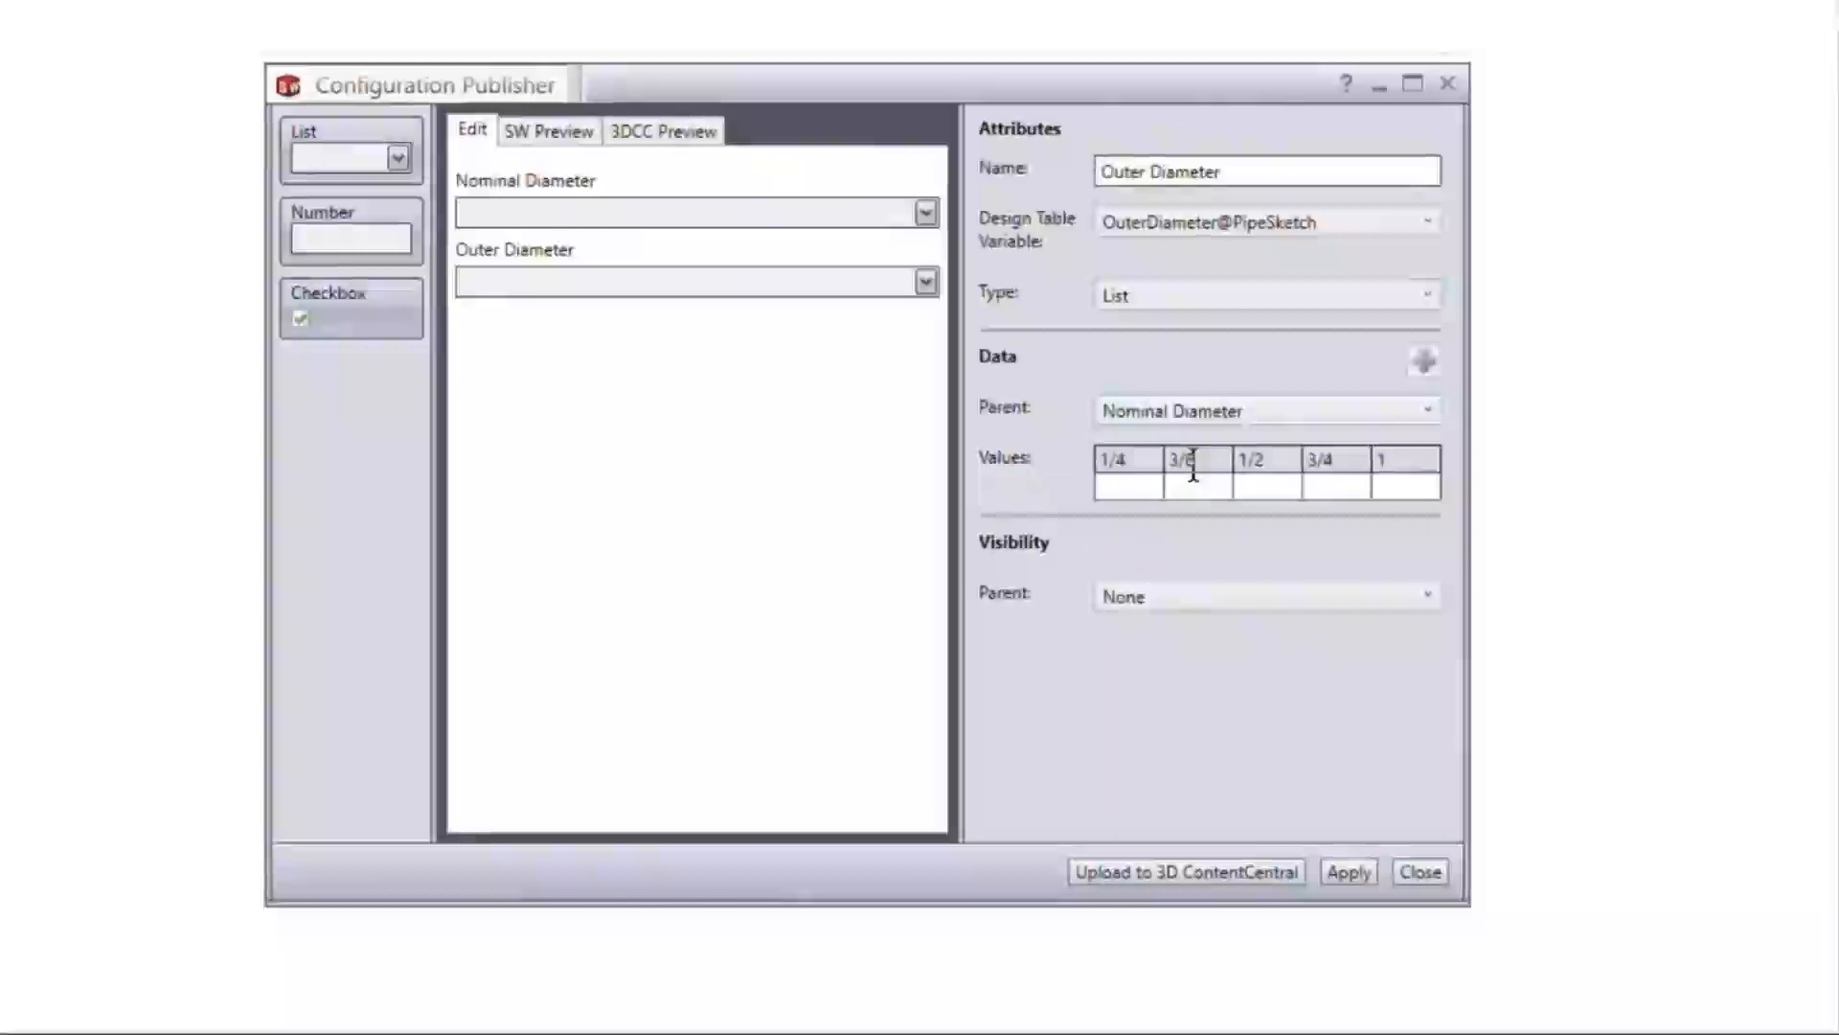
click(1141, 489)
text(.540)
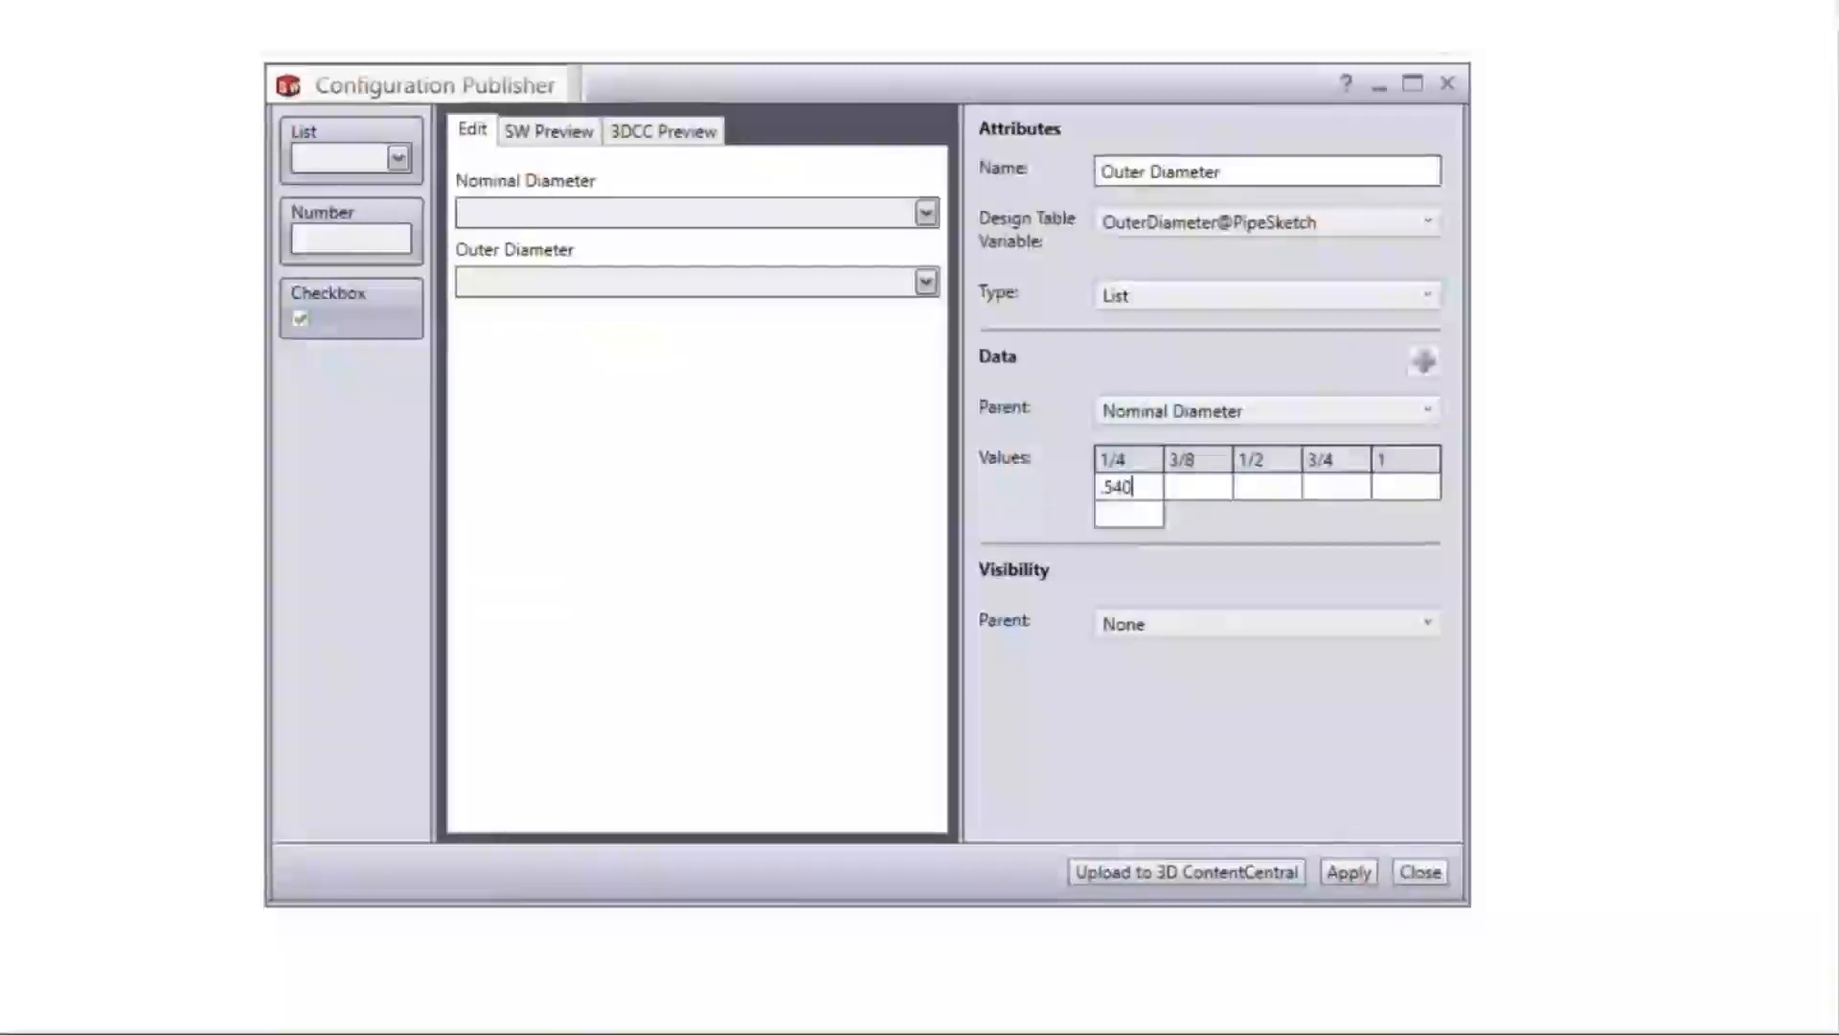
click(1196, 488)
text(.675)
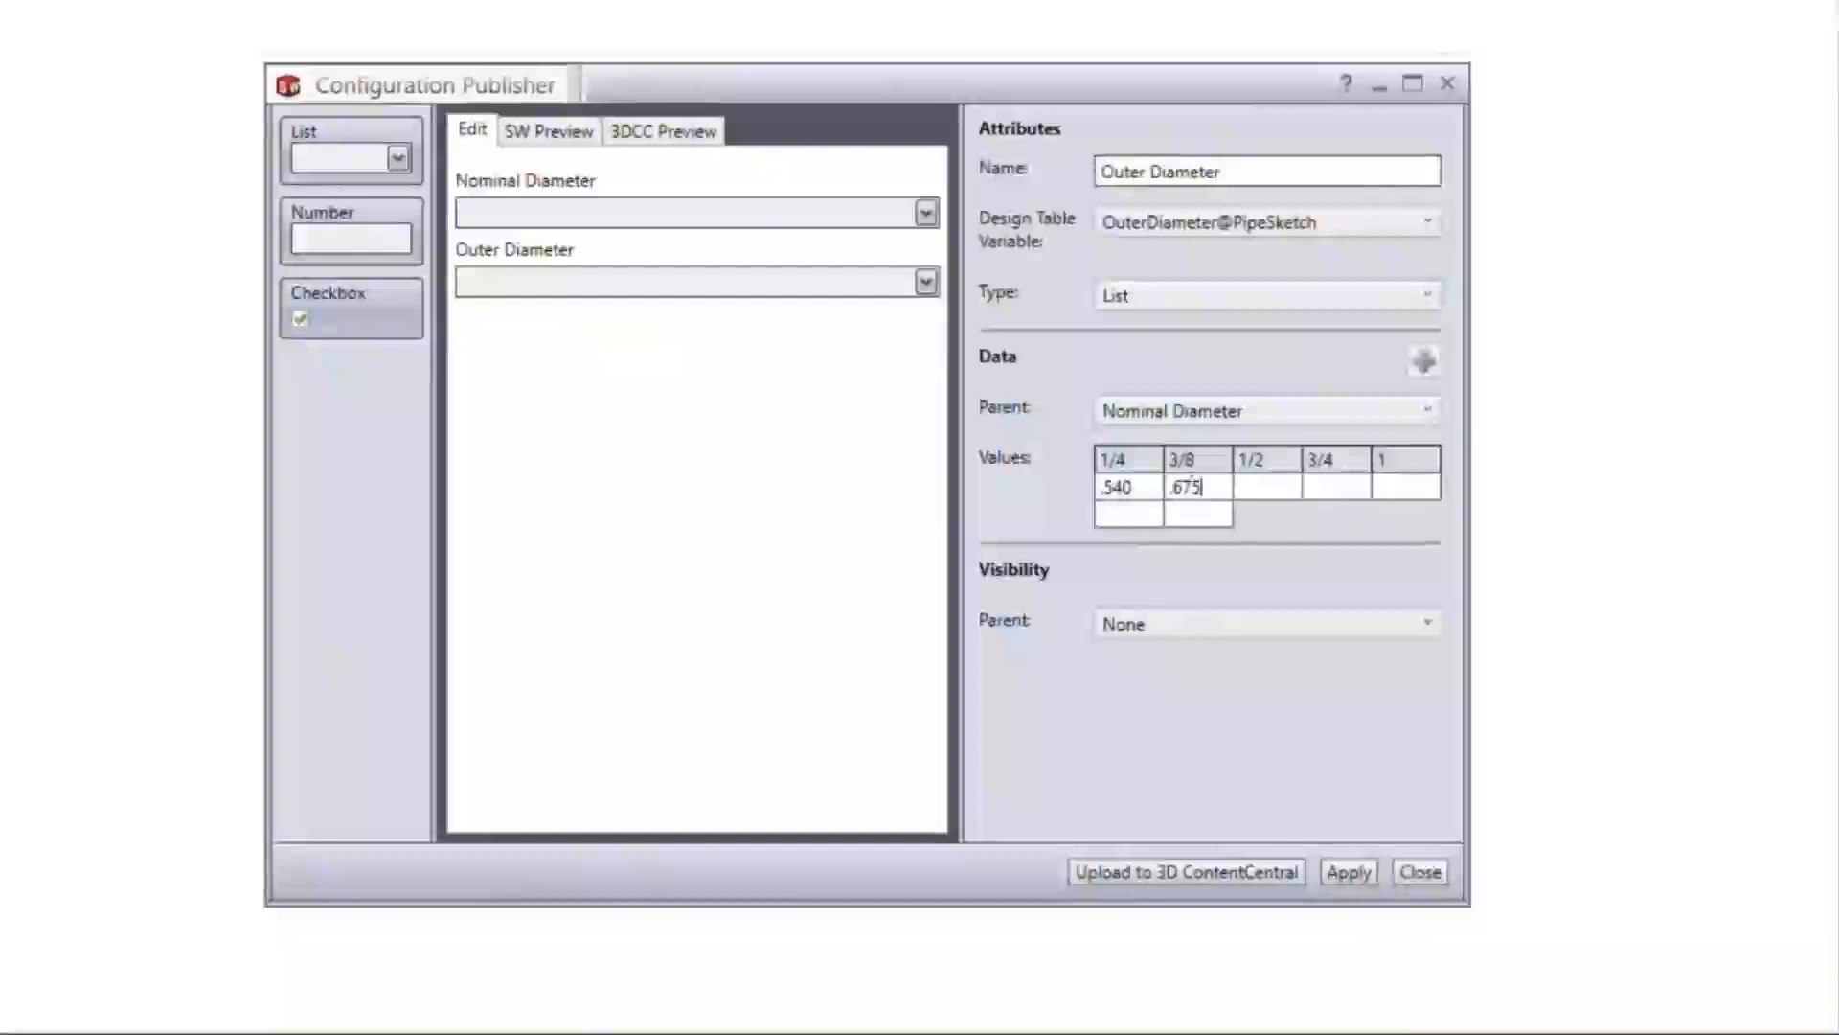
click(1252, 490)
text(.840)
click(1331, 489)
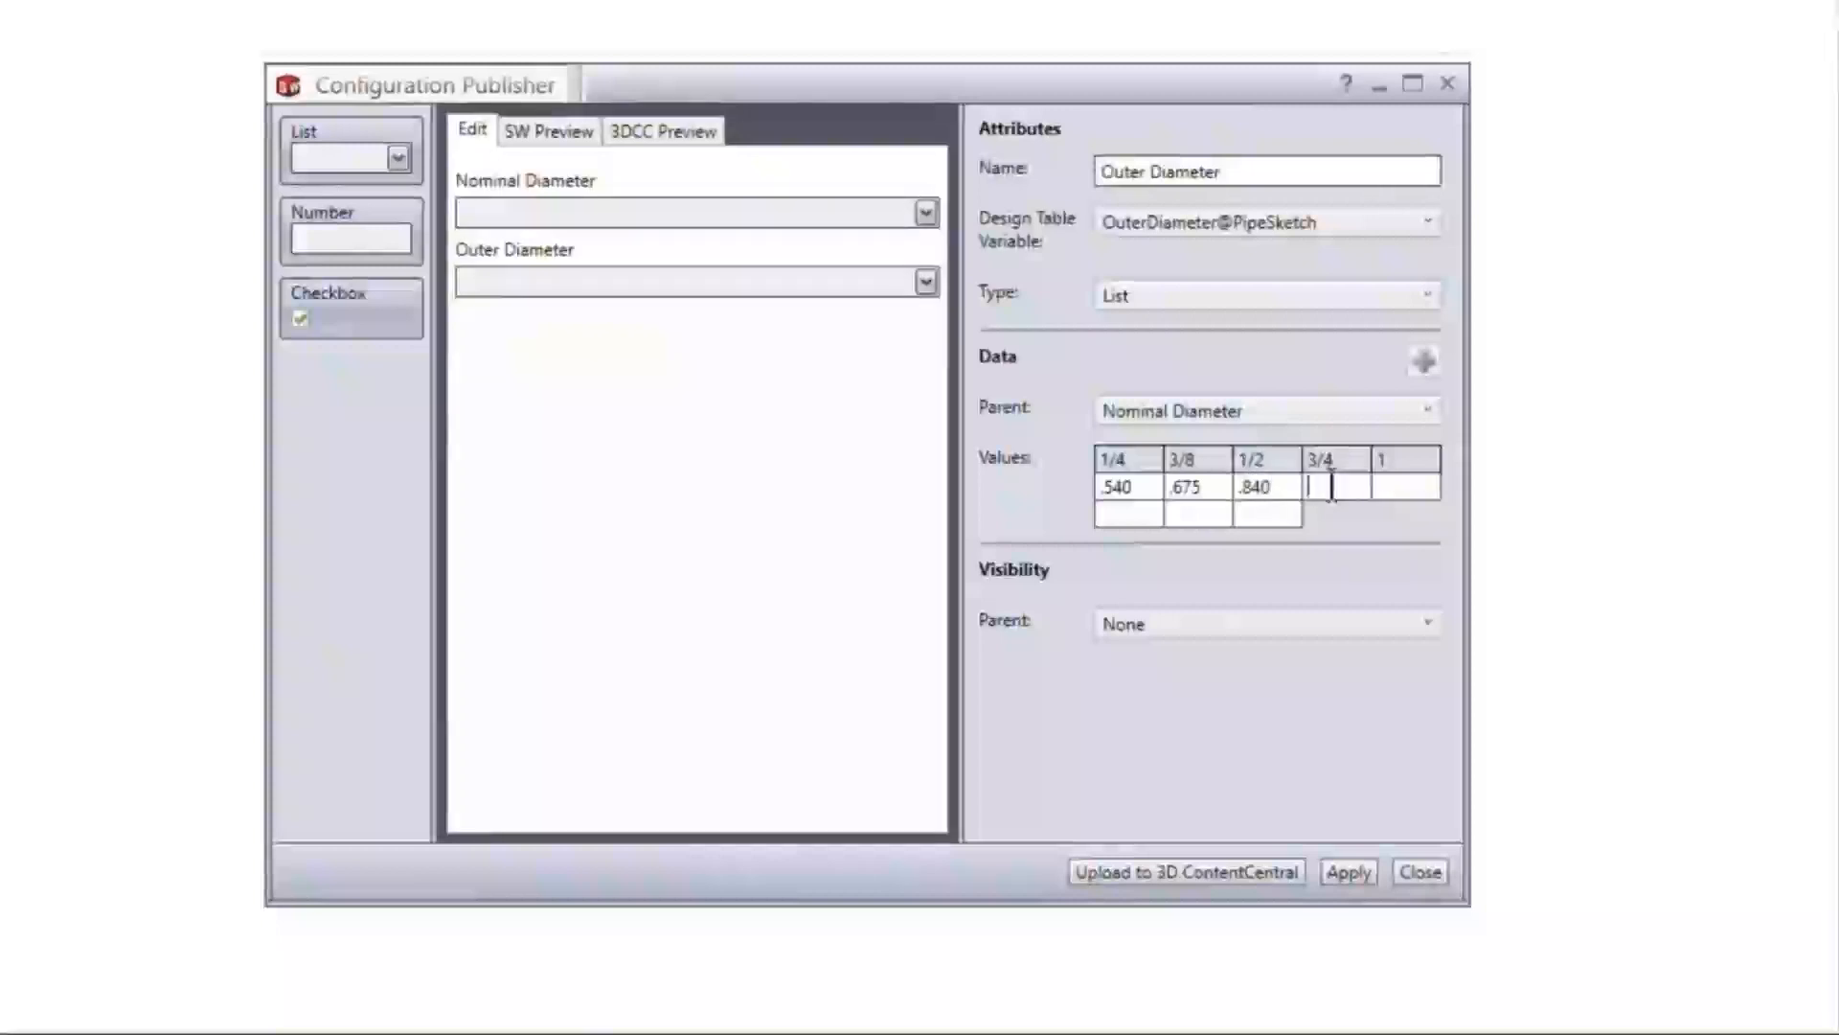
text(1.05)
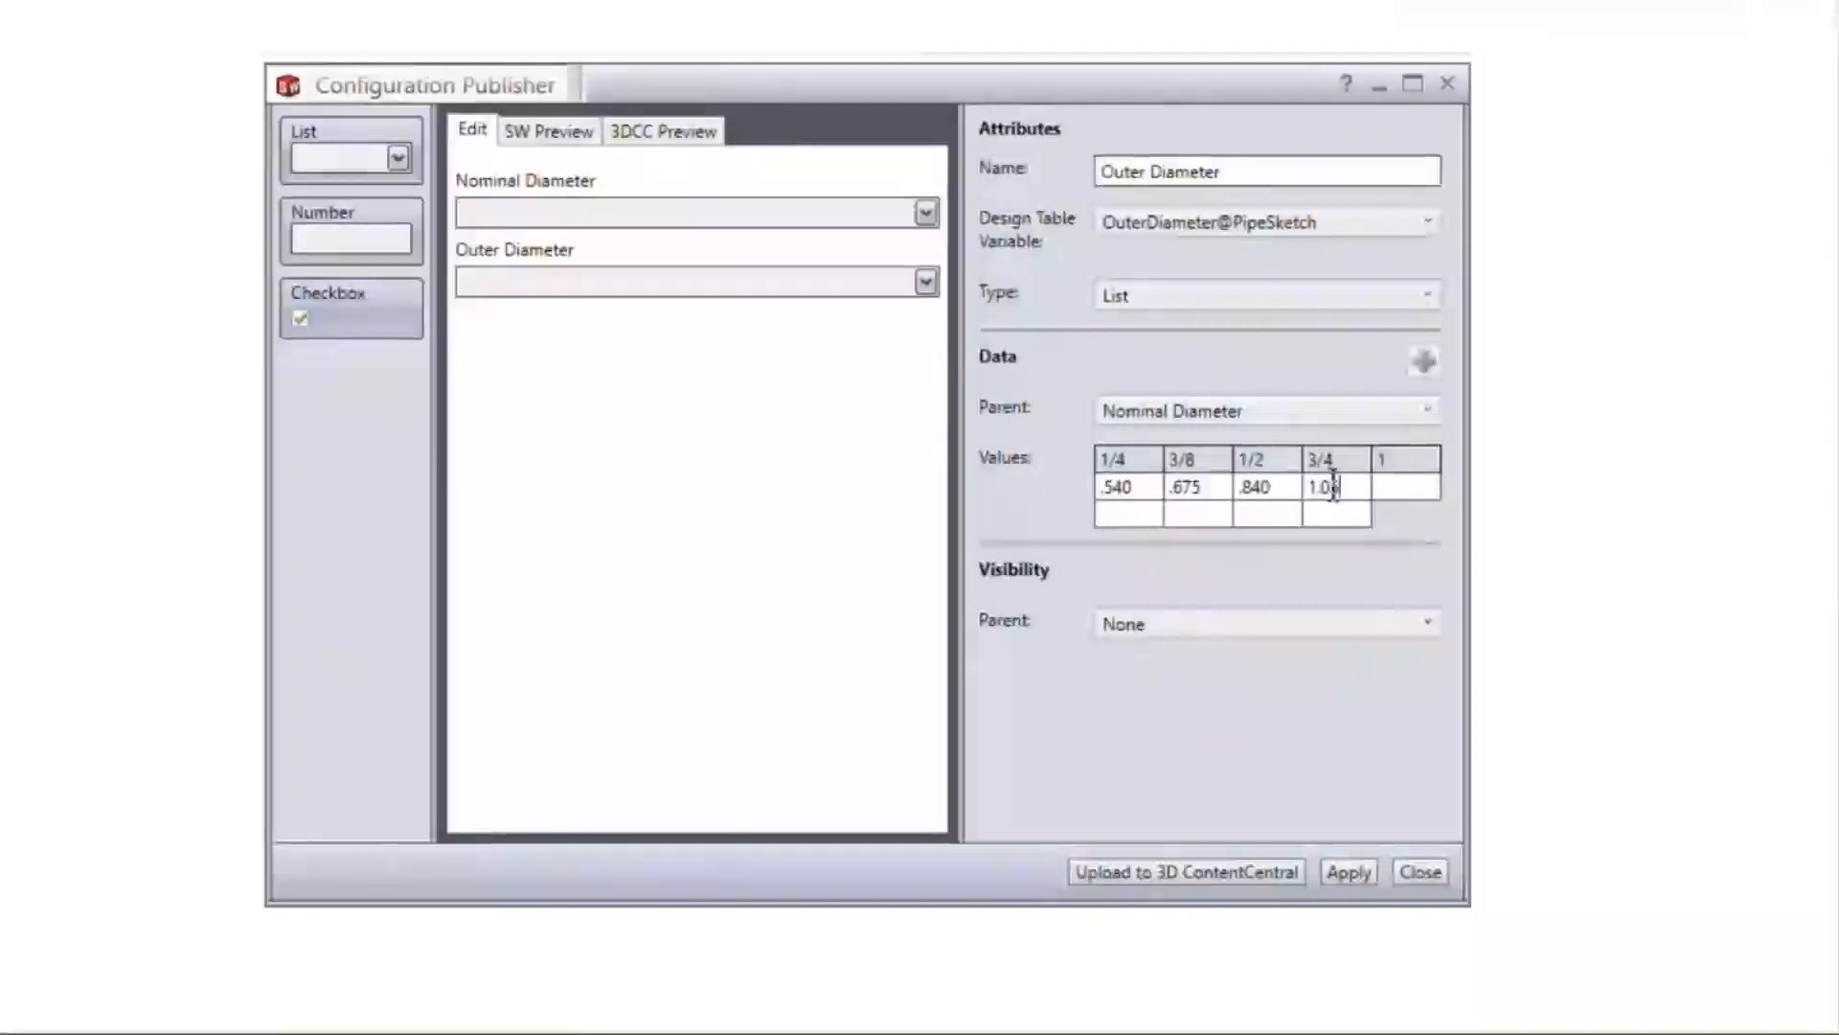
click(1384, 486)
text(1)
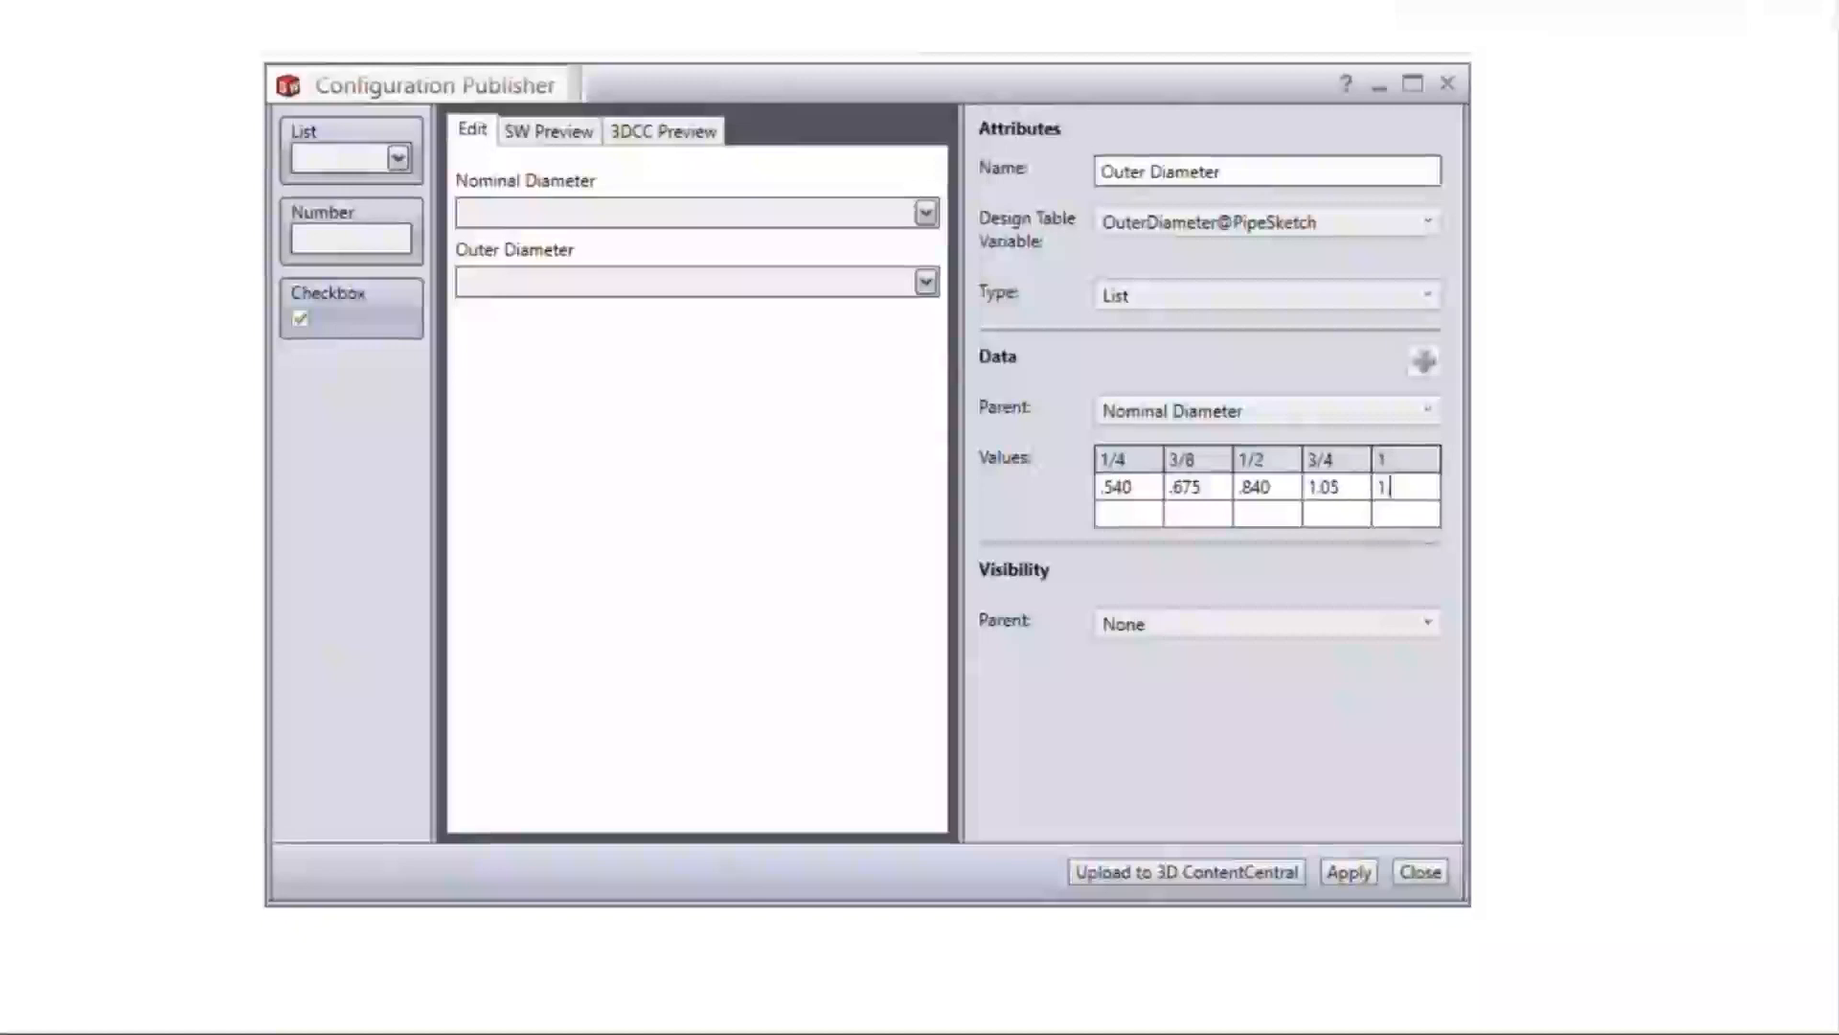
text(.315)
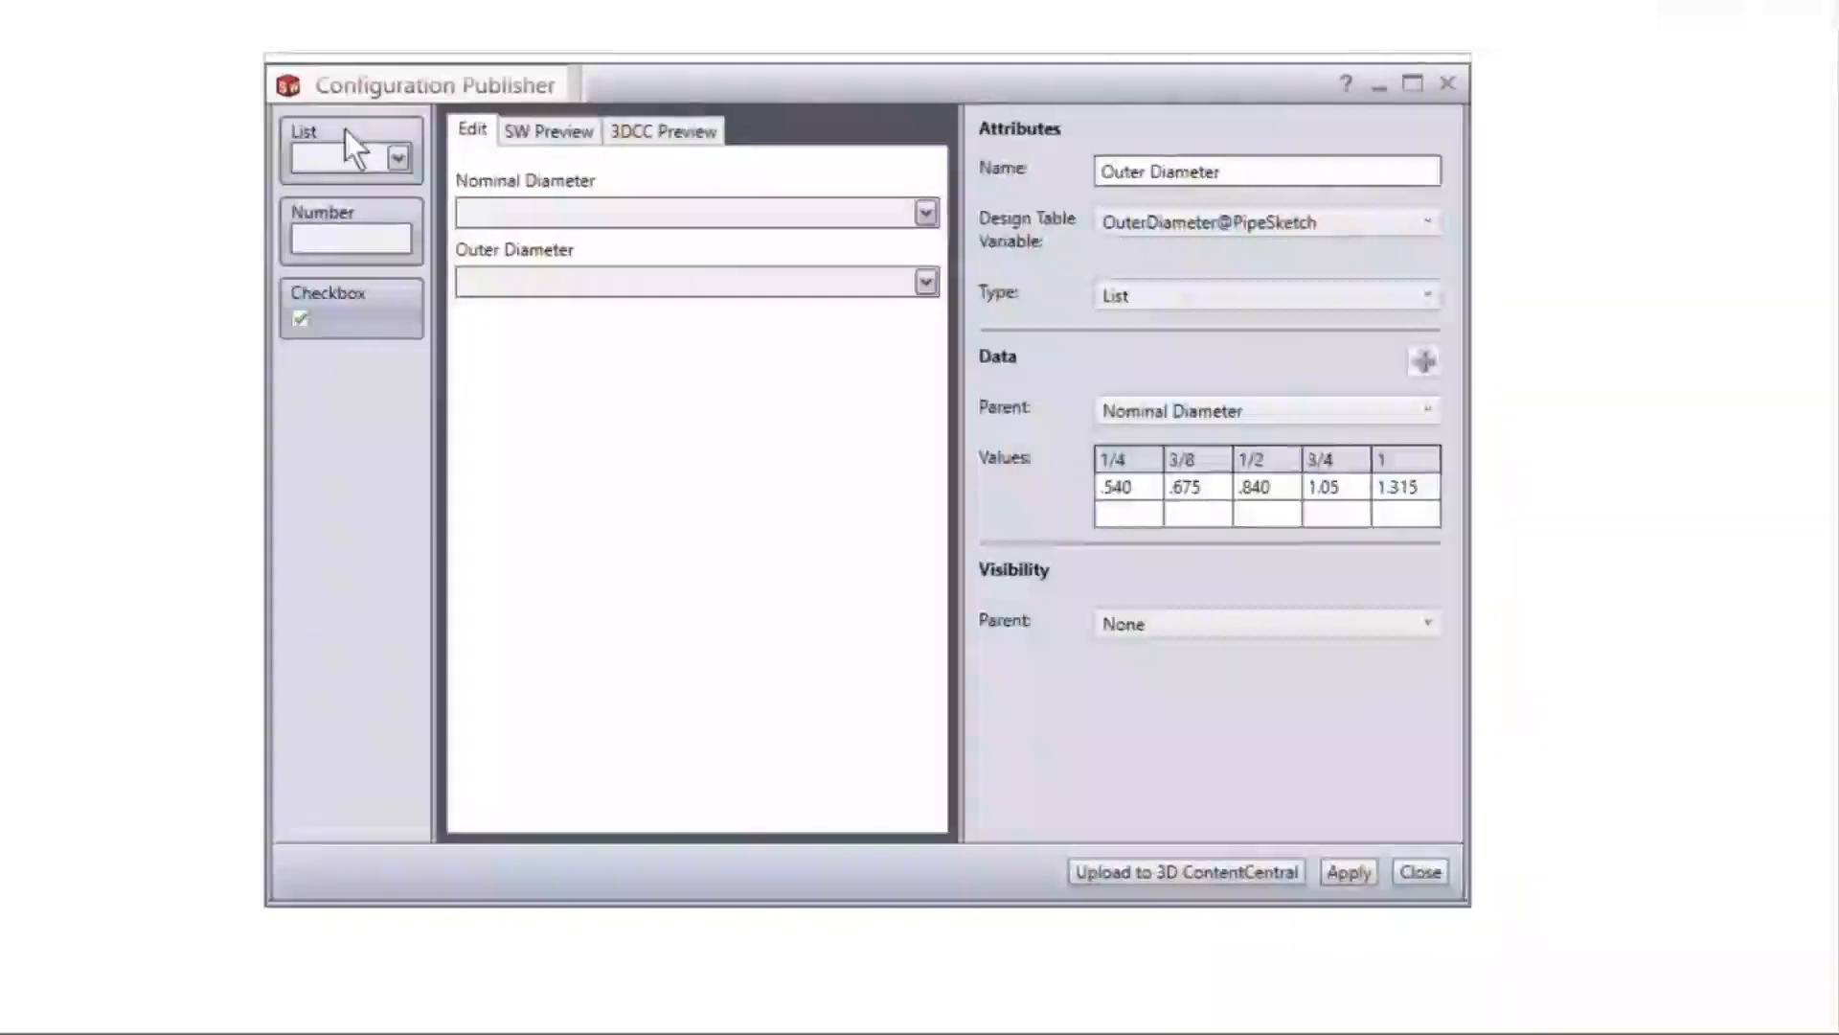
Add a third list control named Schedule and assign it the design table variable $PRP@Schedule
drag(344, 129, 642, 379)
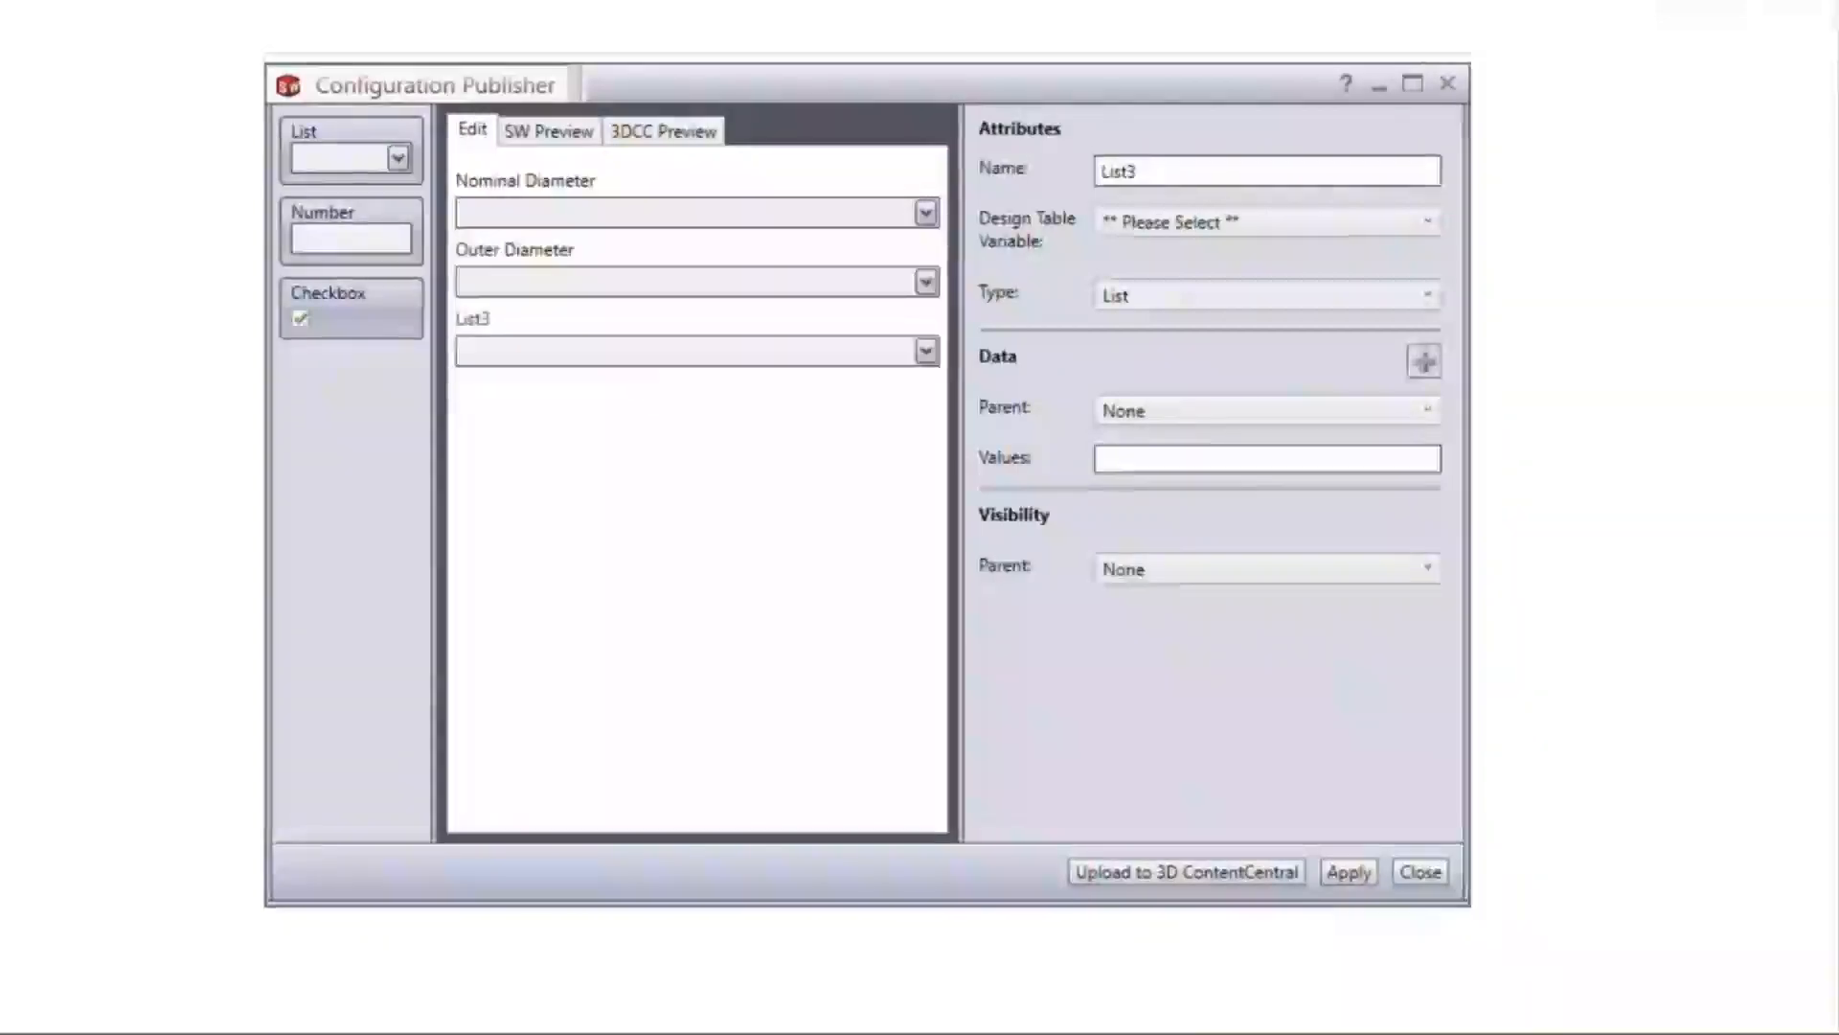
double_click(1143, 176)
text(Schedule)
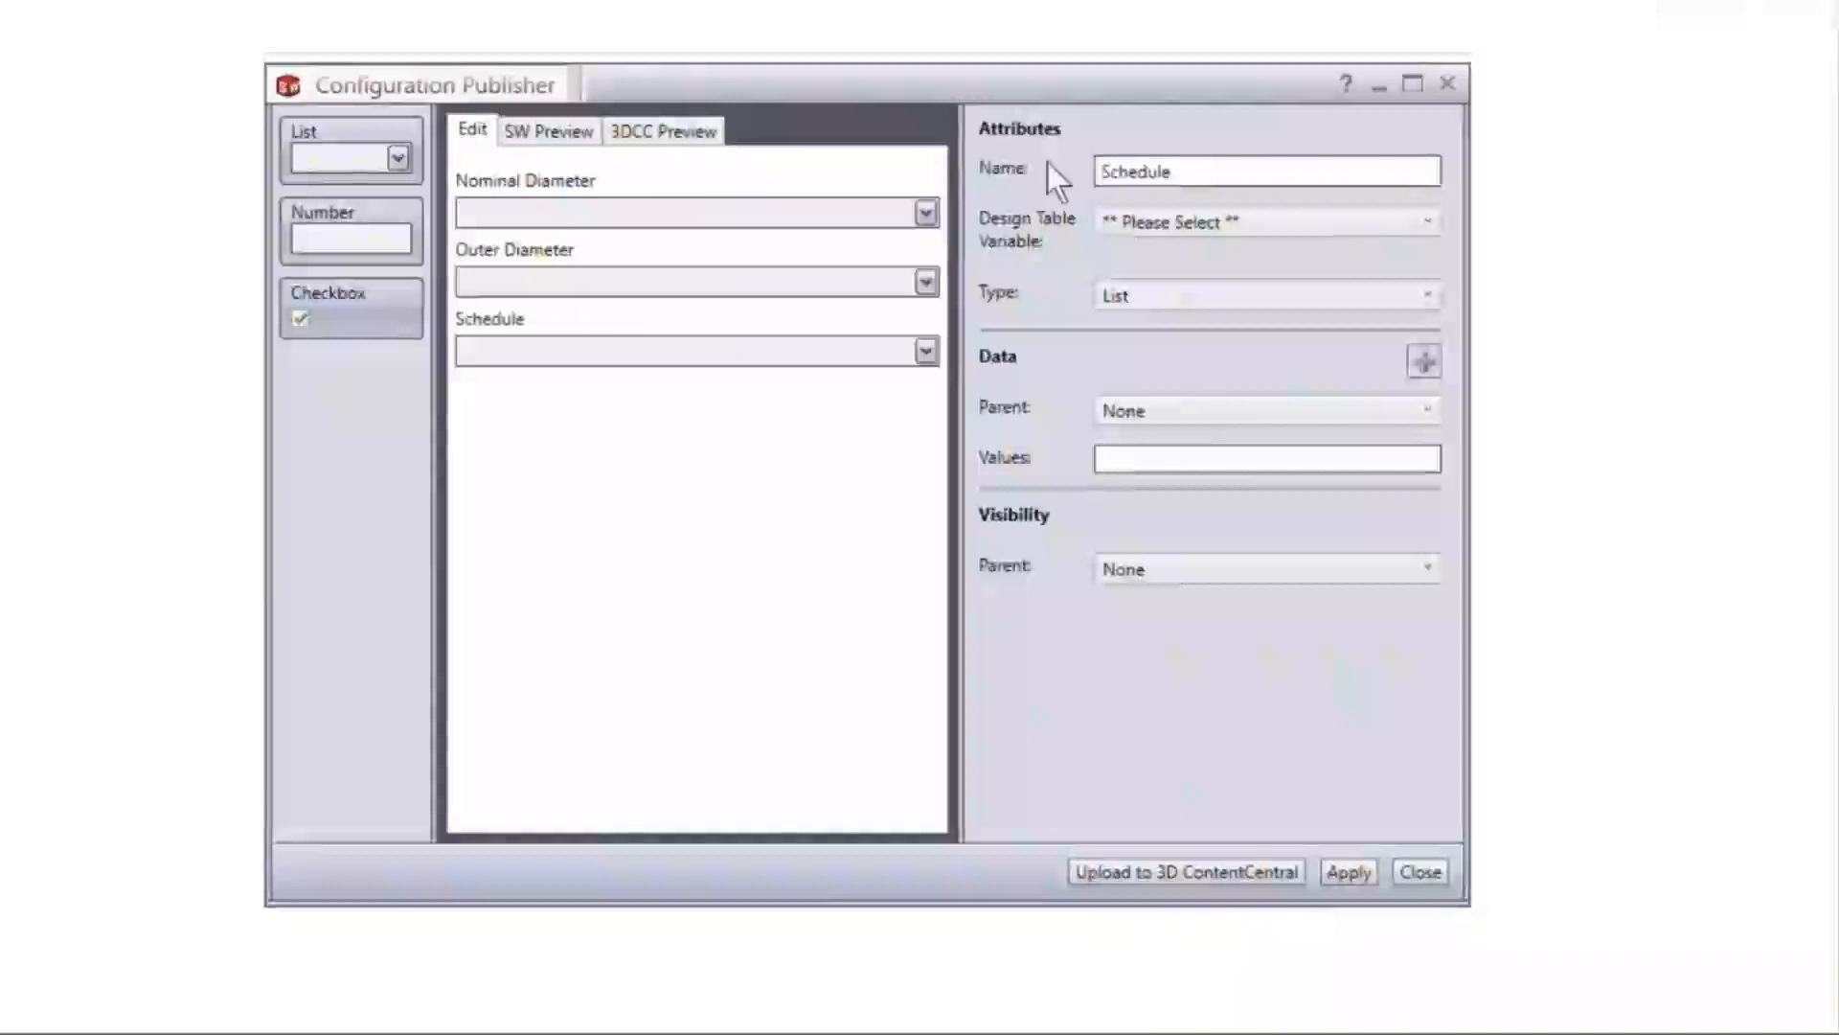
click(1150, 224)
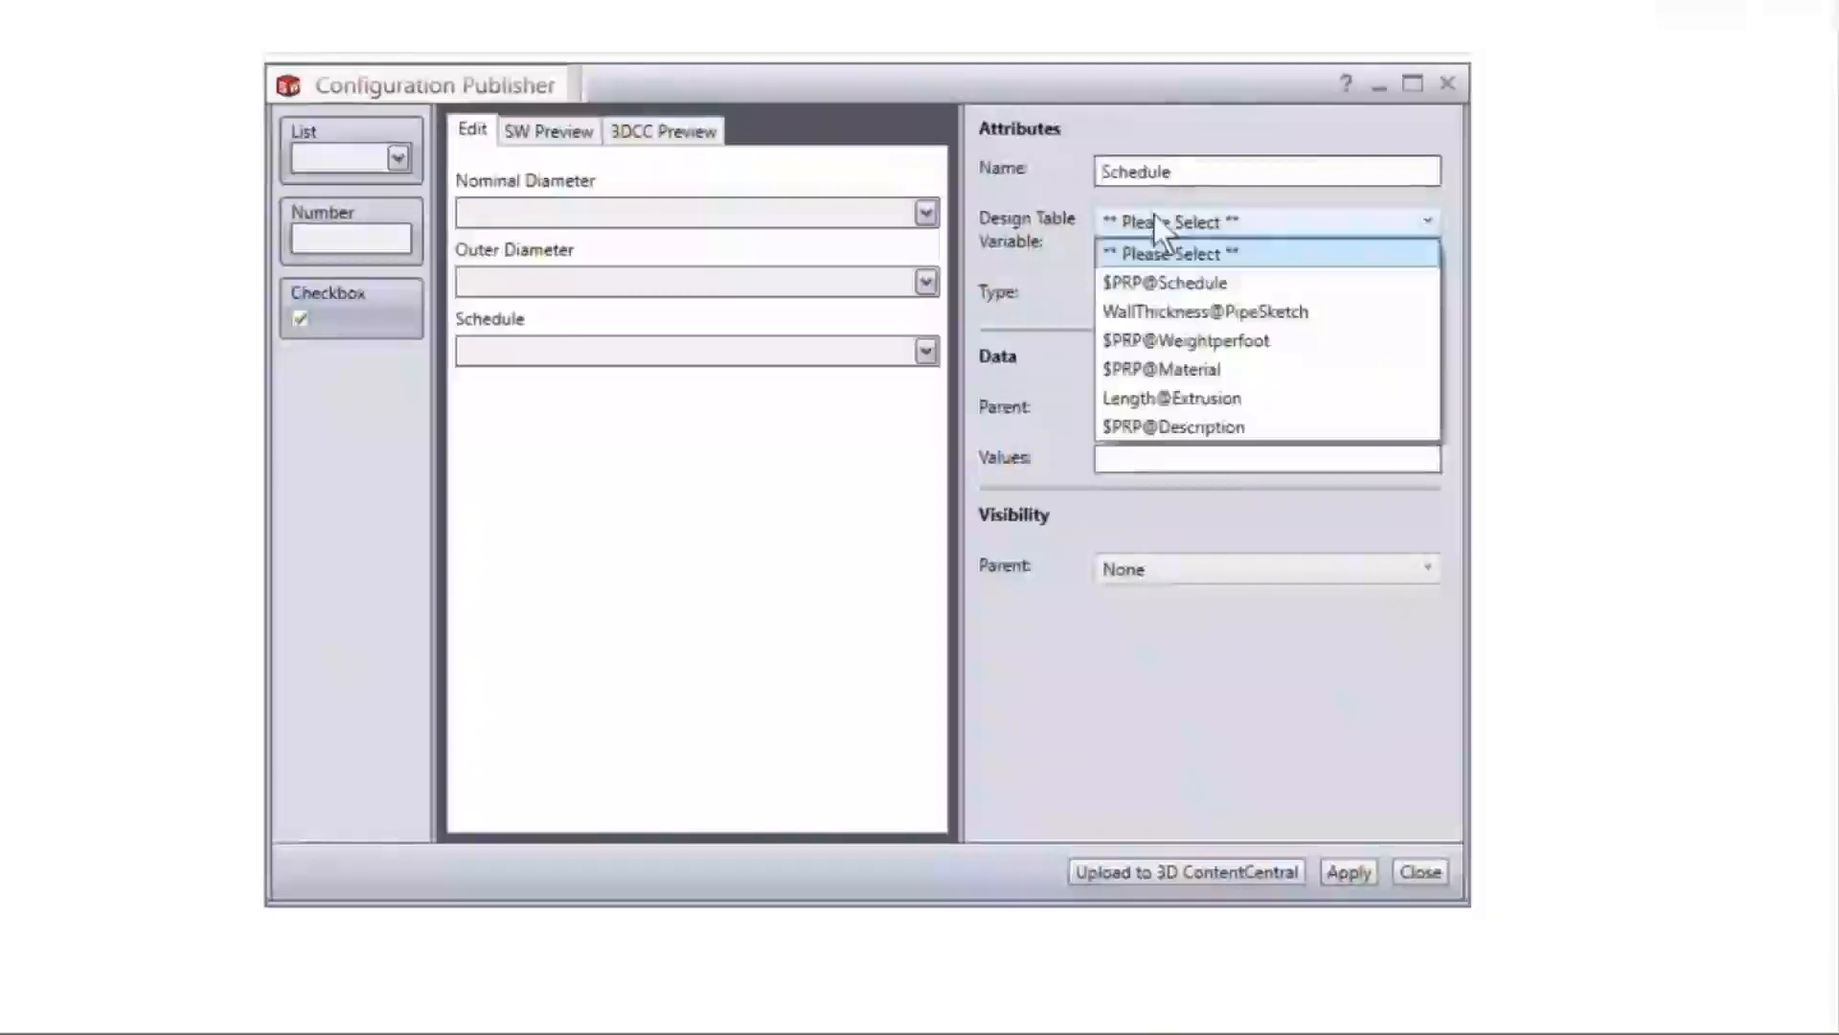
click(1176, 284)
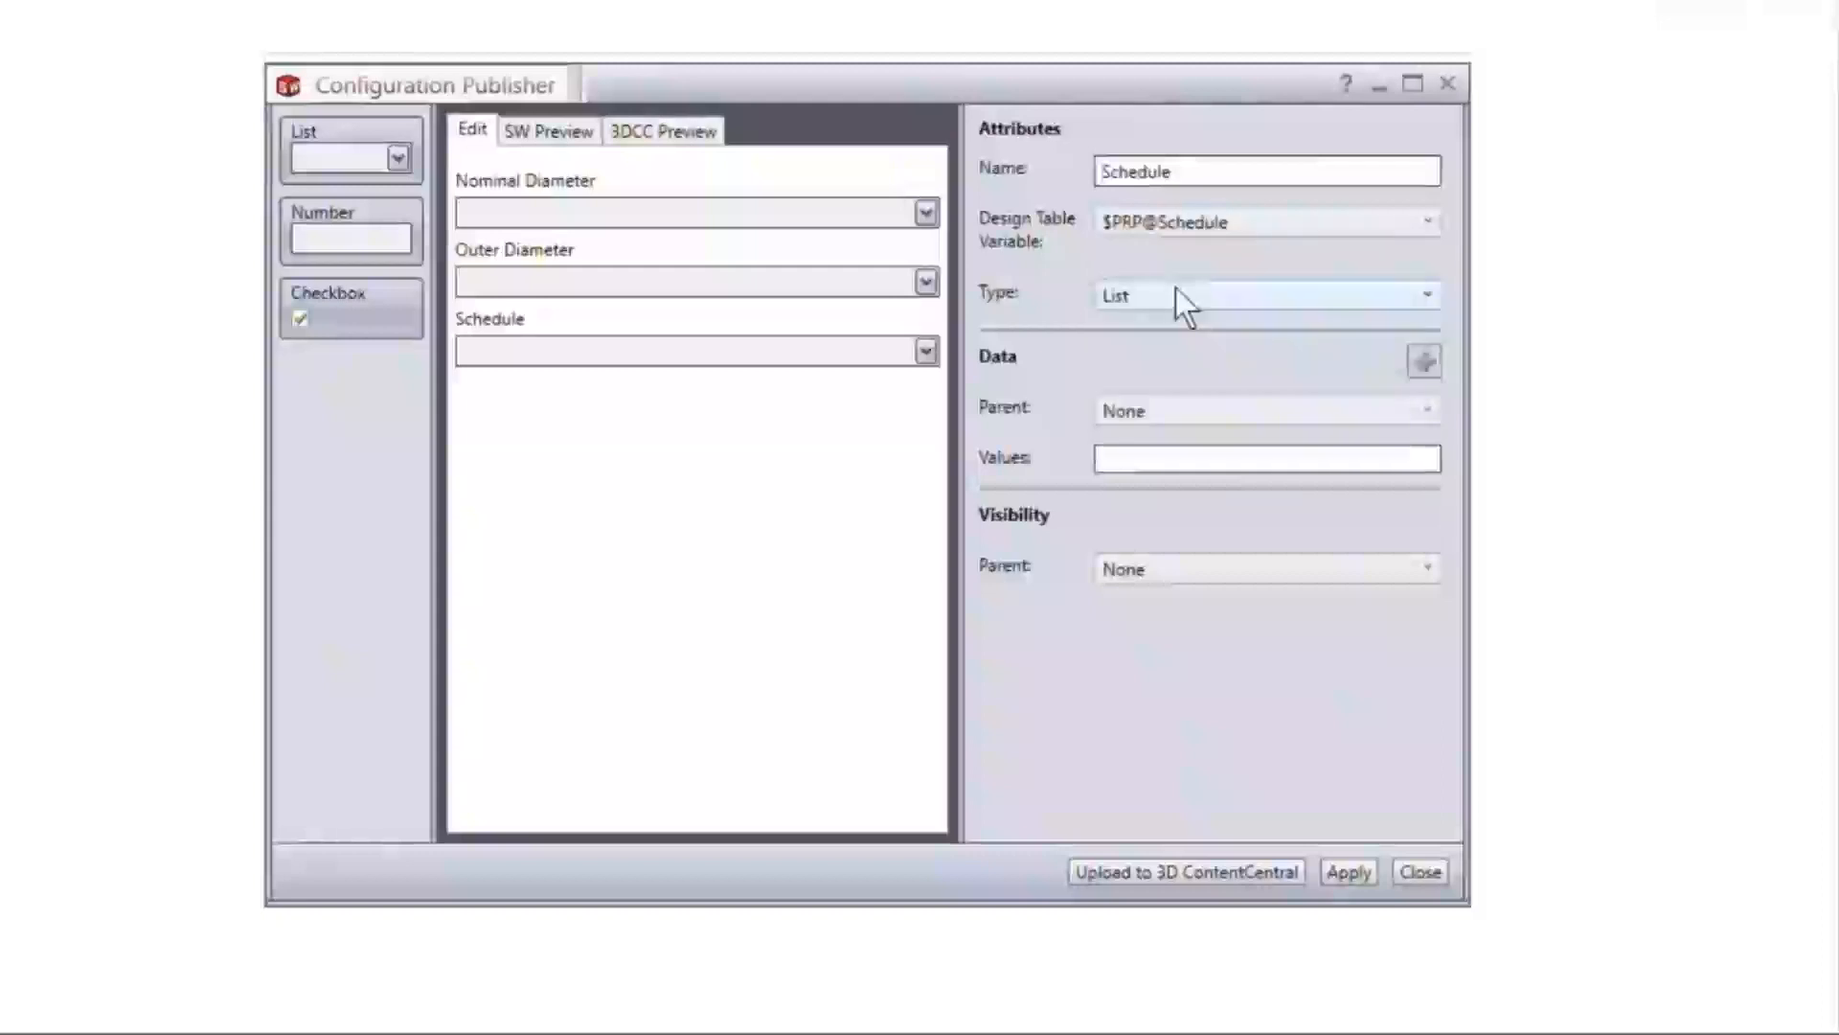
Make Schedule depend on Nominal Diameter and enter 40 for sizes 1/4, 3/8, 1/2 and 3/4
click(1202, 410)
click(1205, 471)
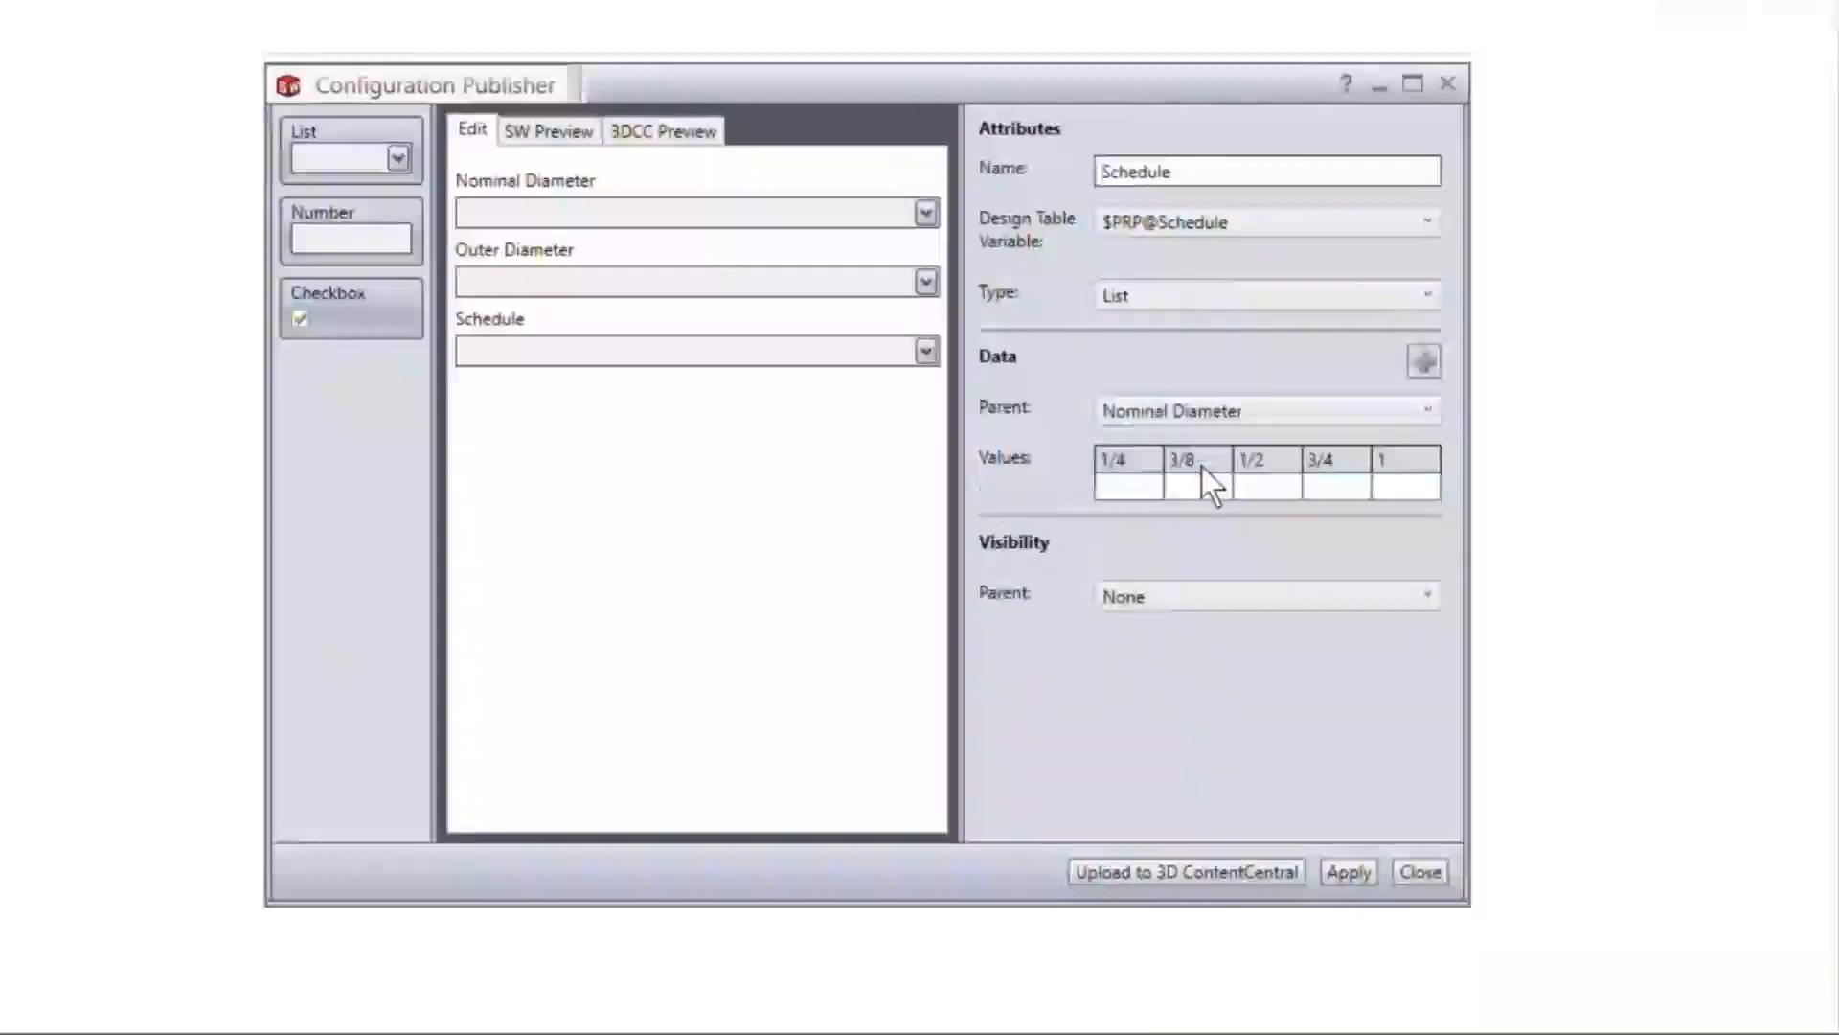
click(1132, 485)
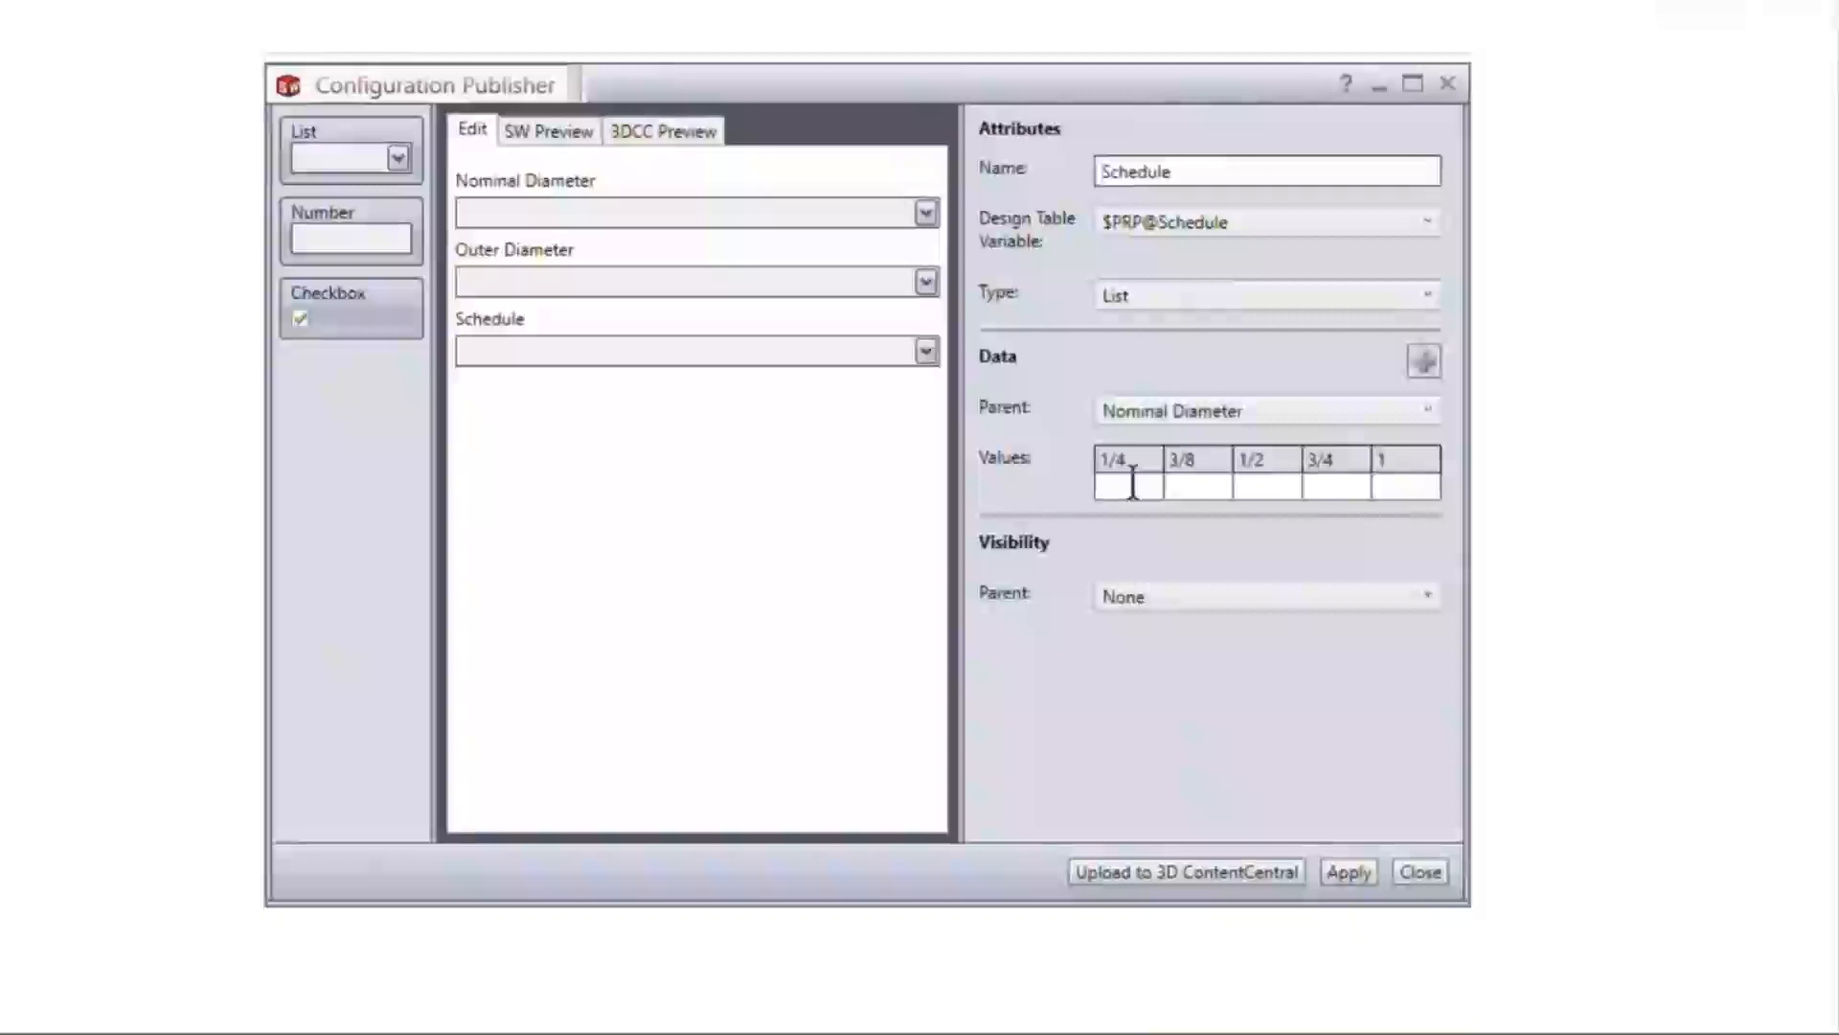
text(40)
click(1194, 485)
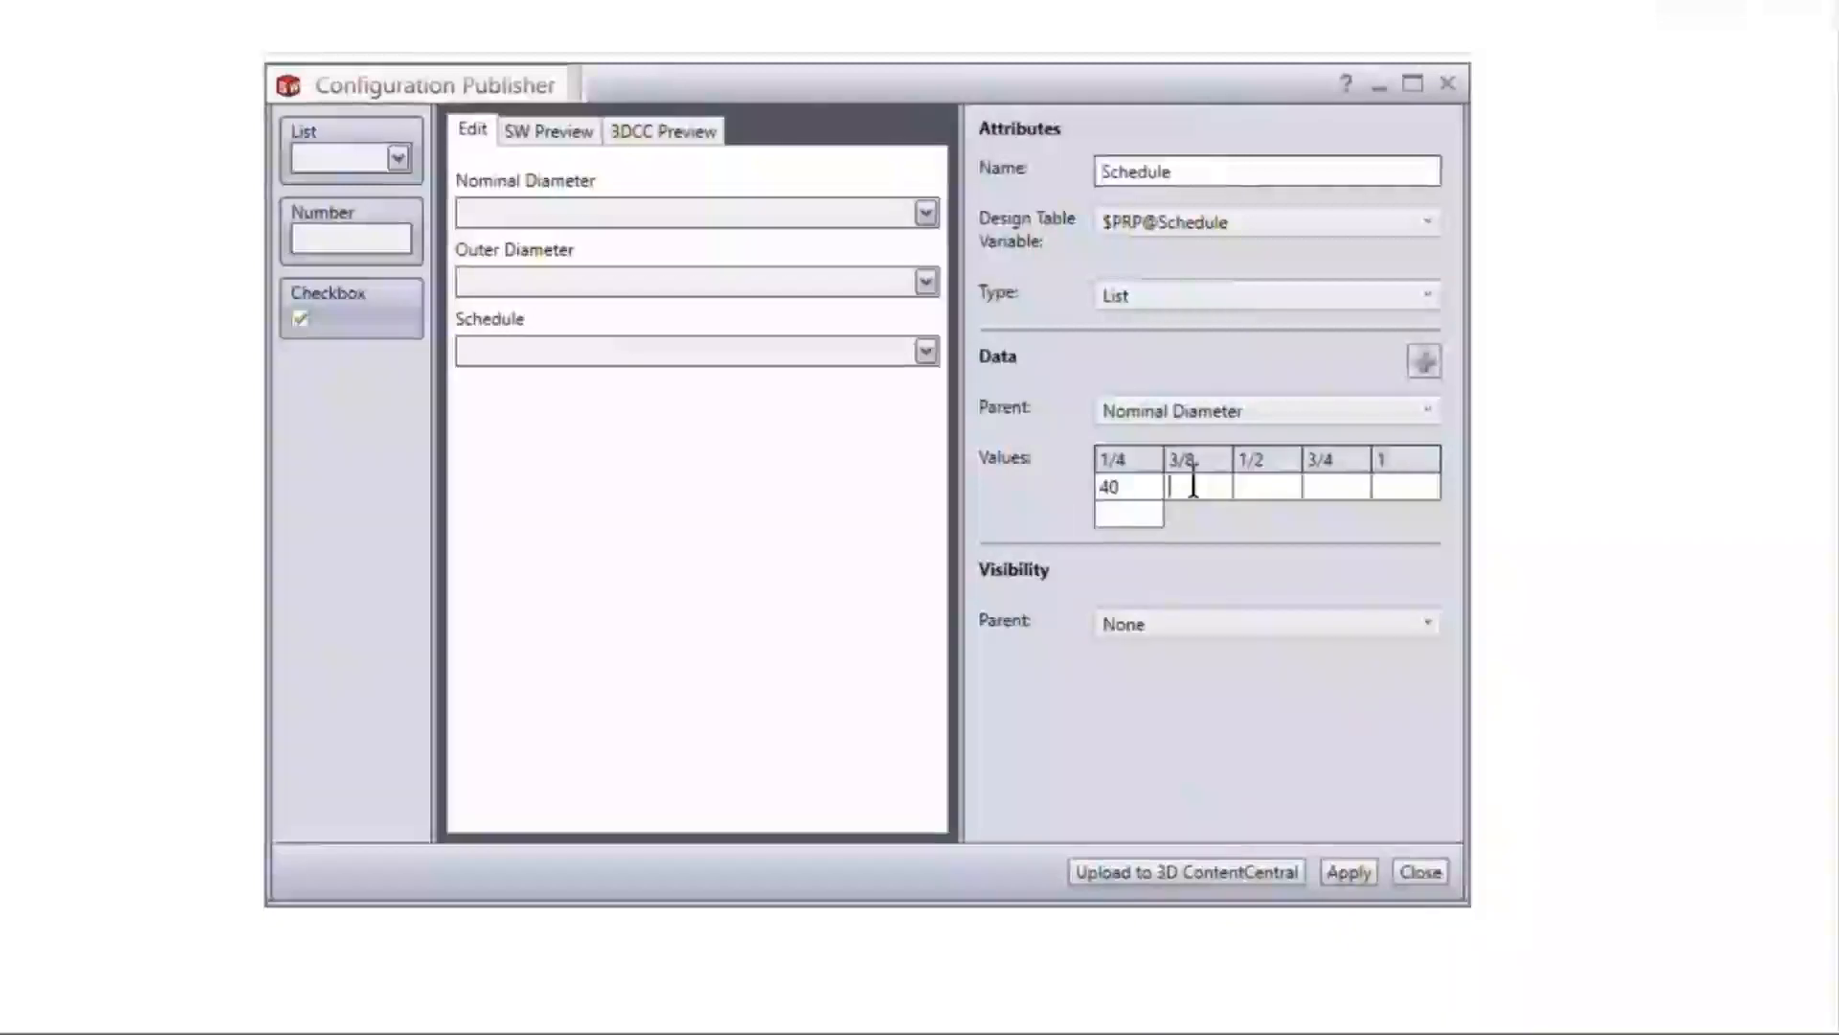
text(4040)
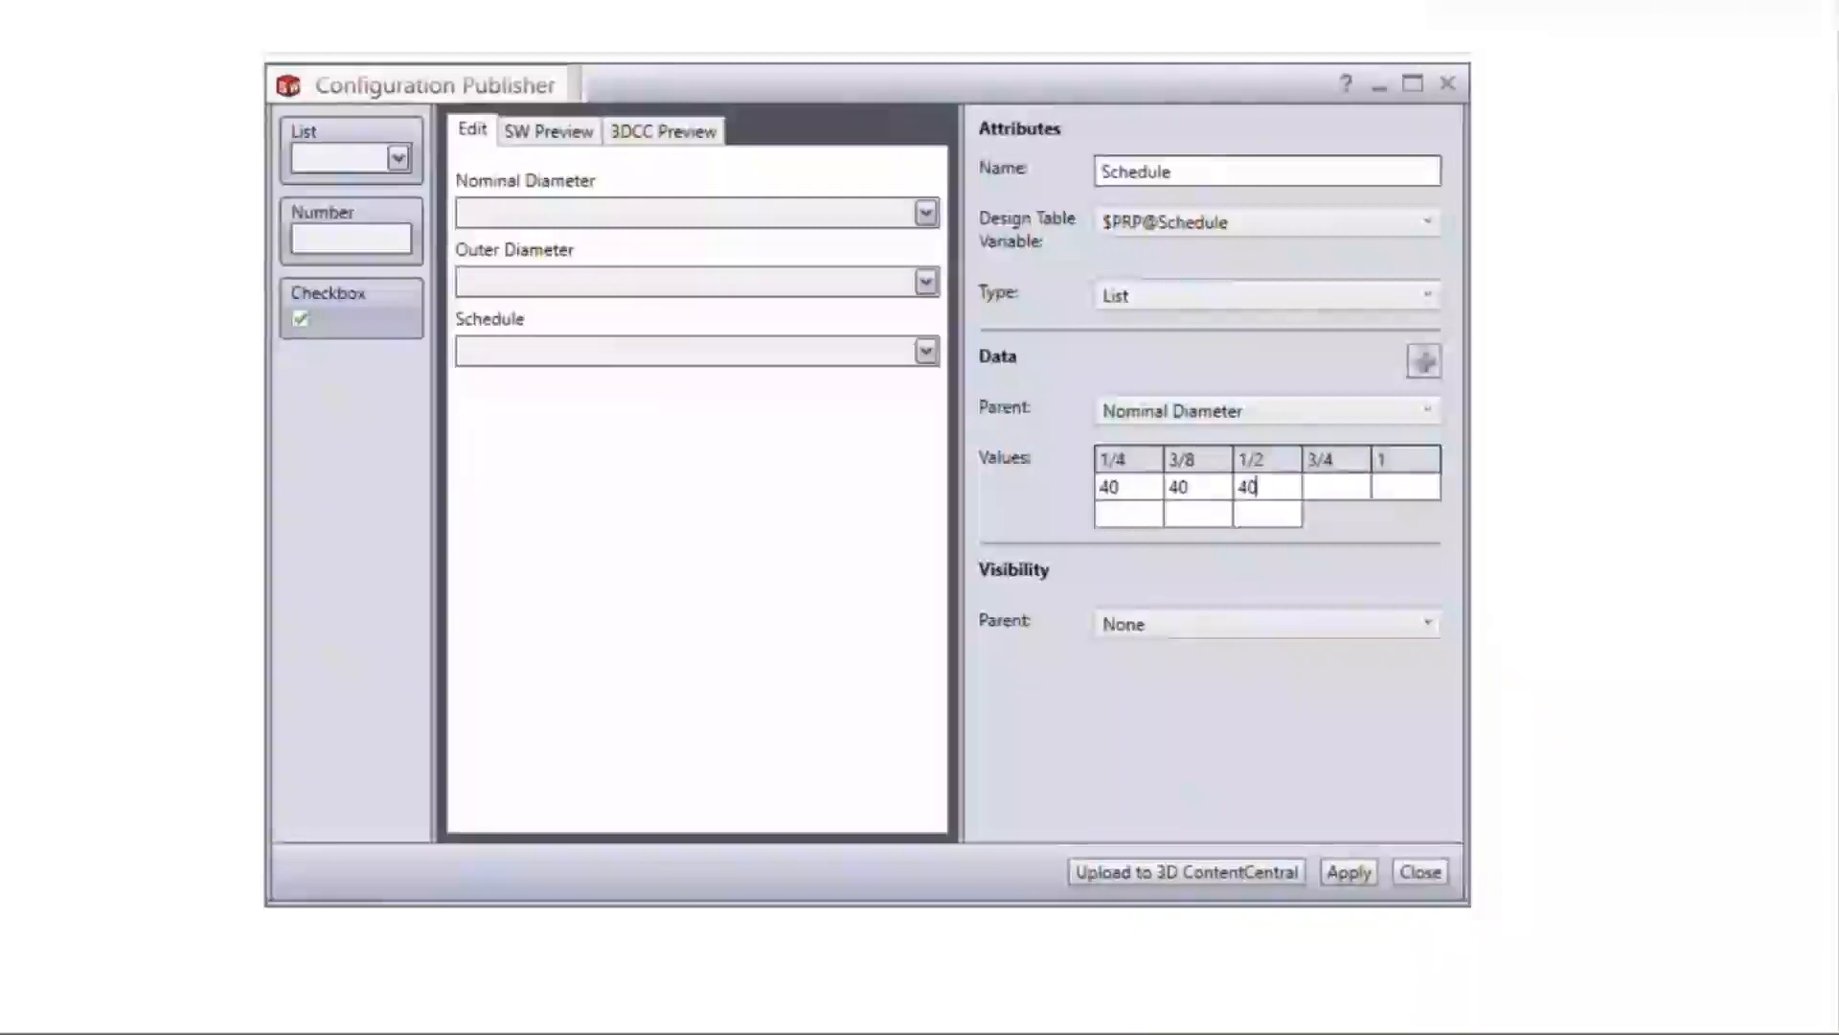
click(1320, 487)
text(40)
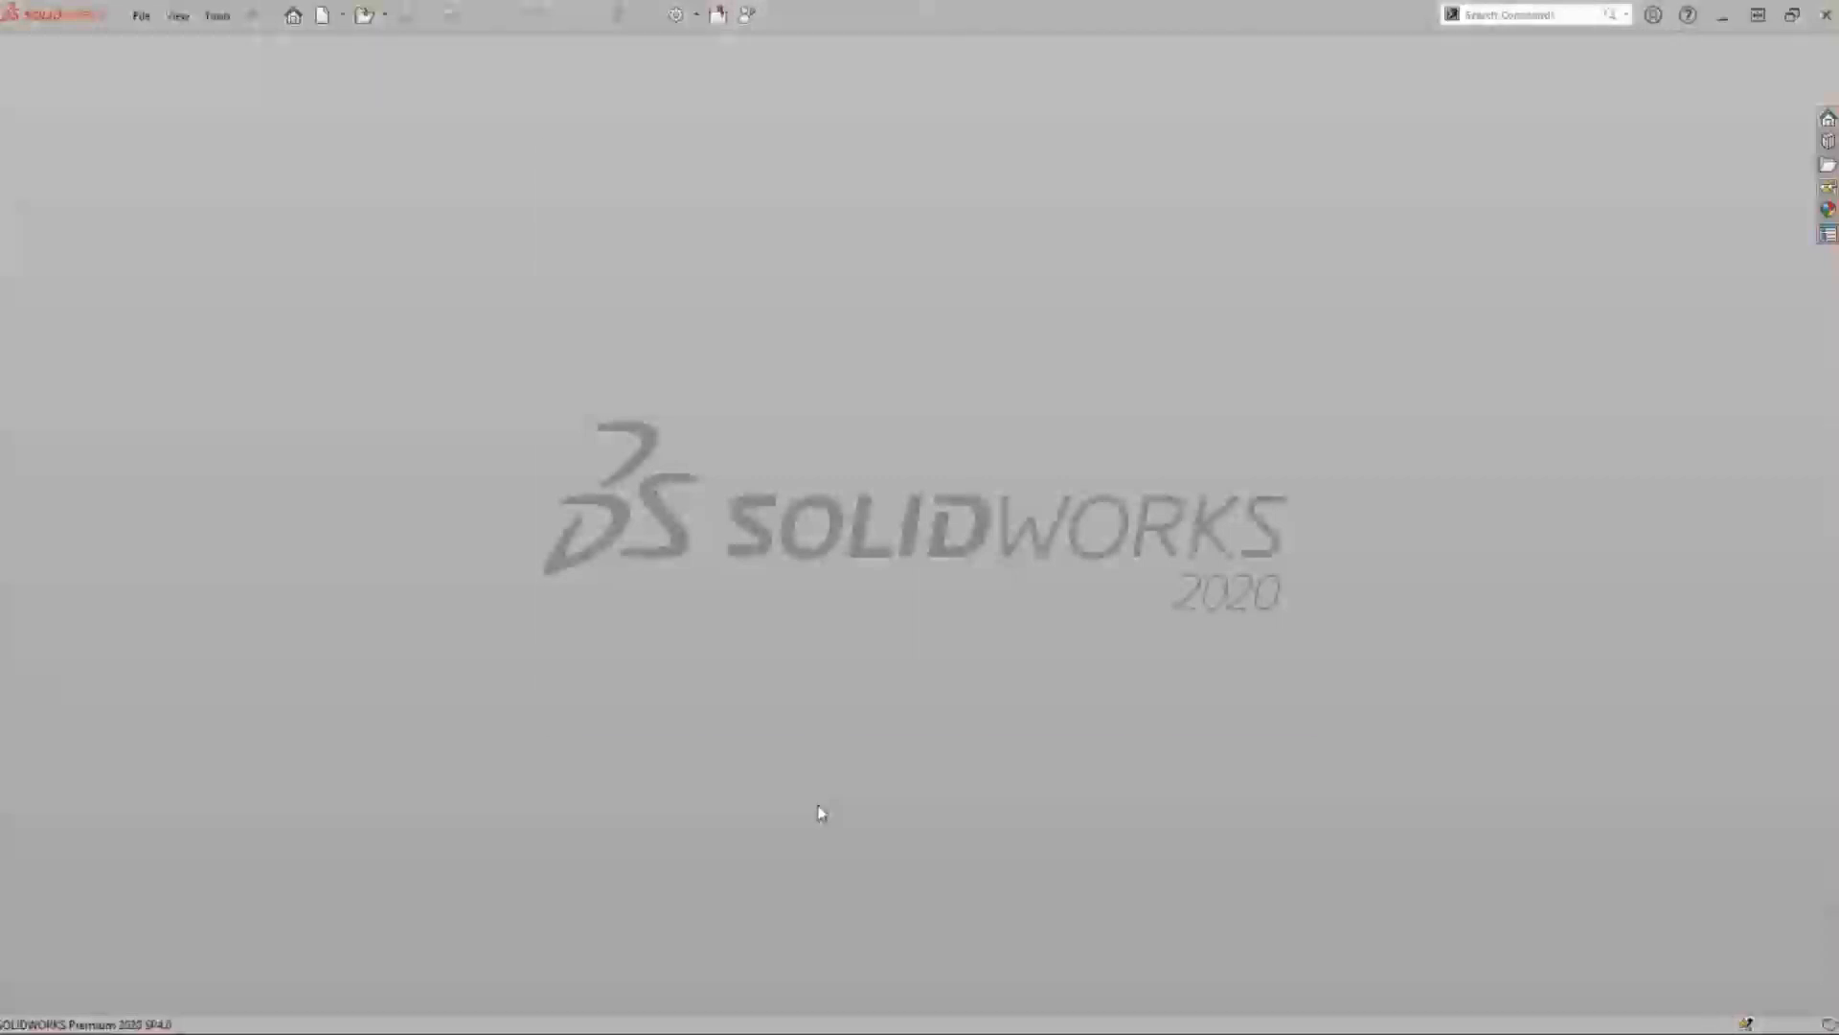
Open the pipe part's PropertyManager feature for editing in the Configuration Publisher
click(614, 661)
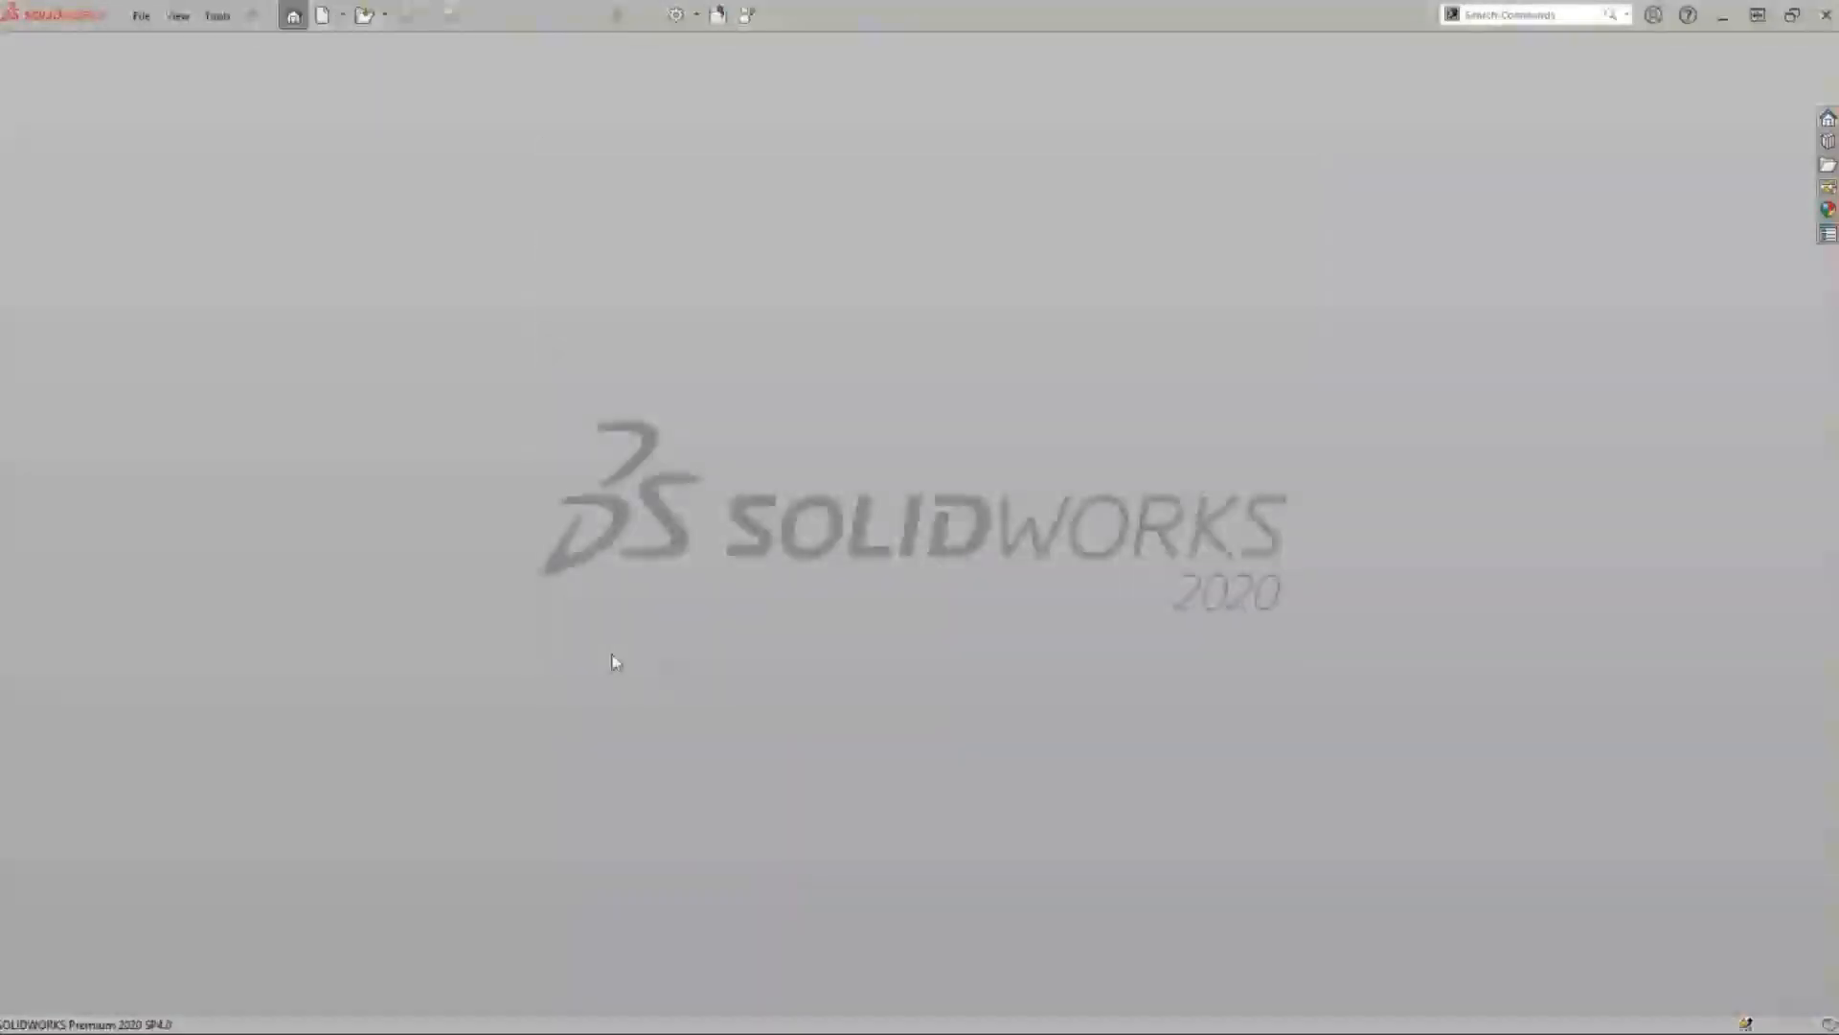
scroll(618, 653, up, 4)
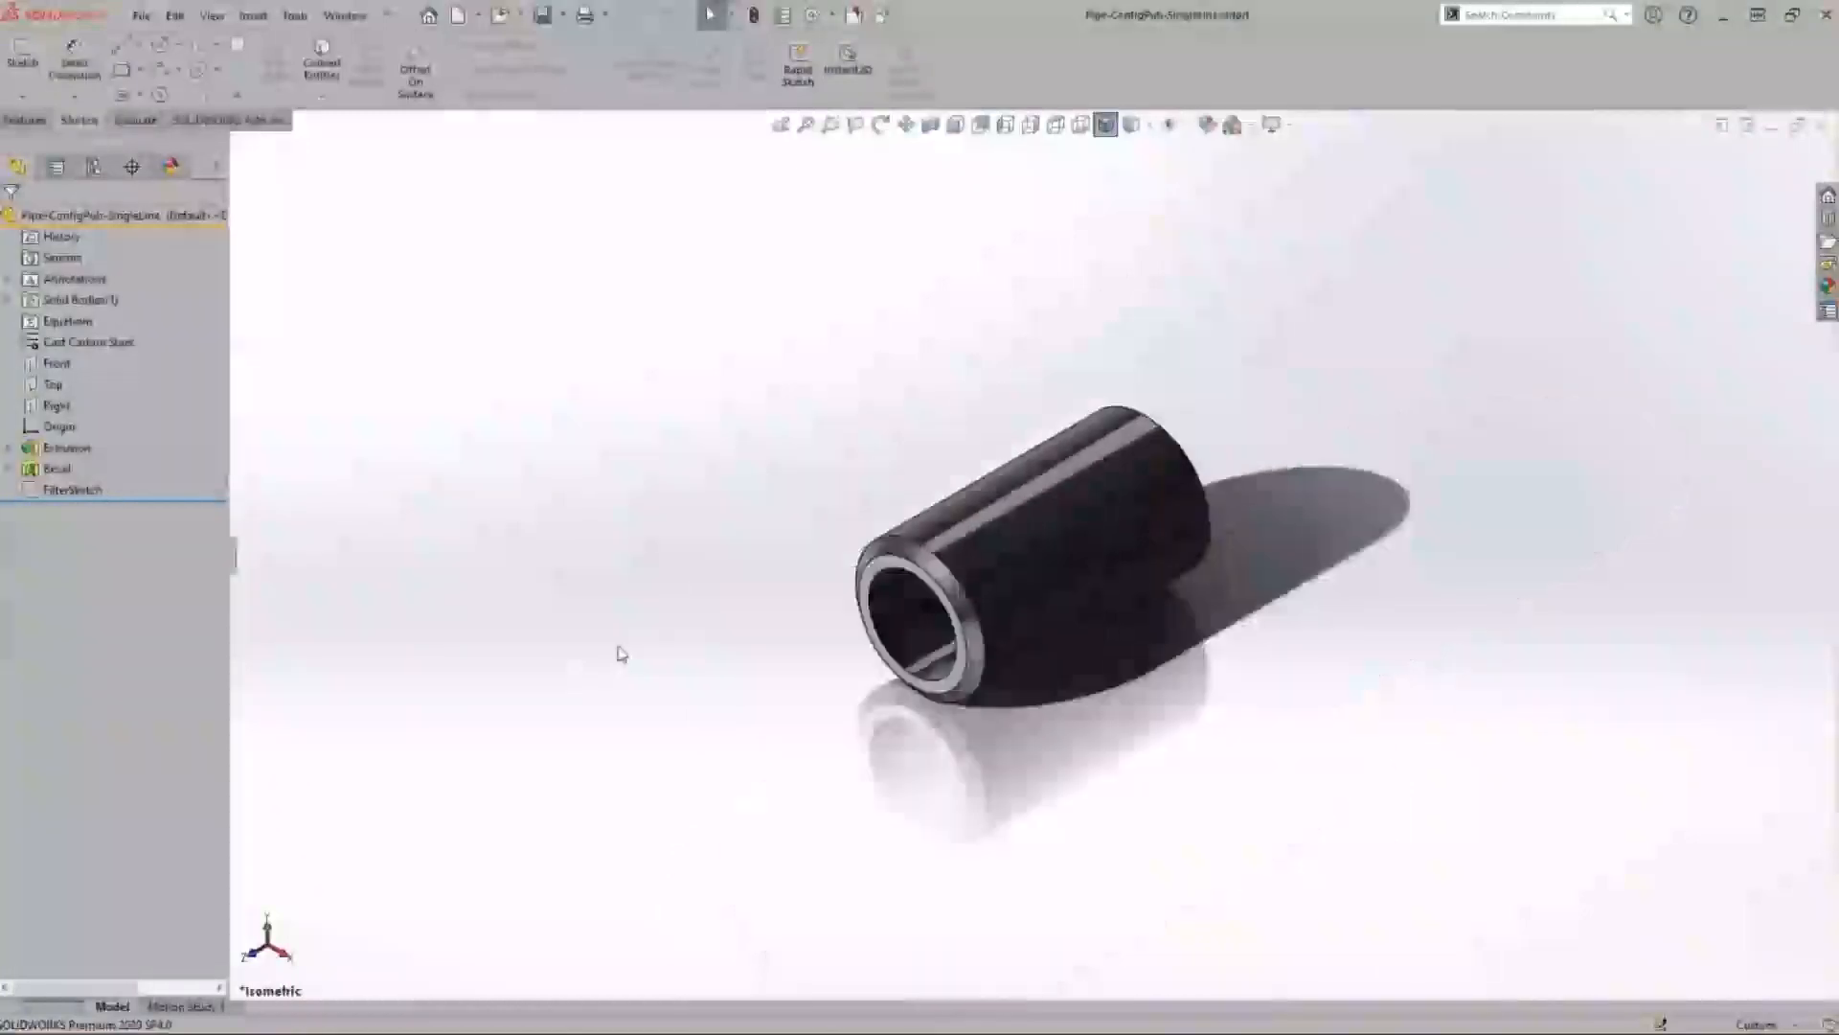
ctrl+middle_drag(623, 652, 1052, 652)
key(Escape)
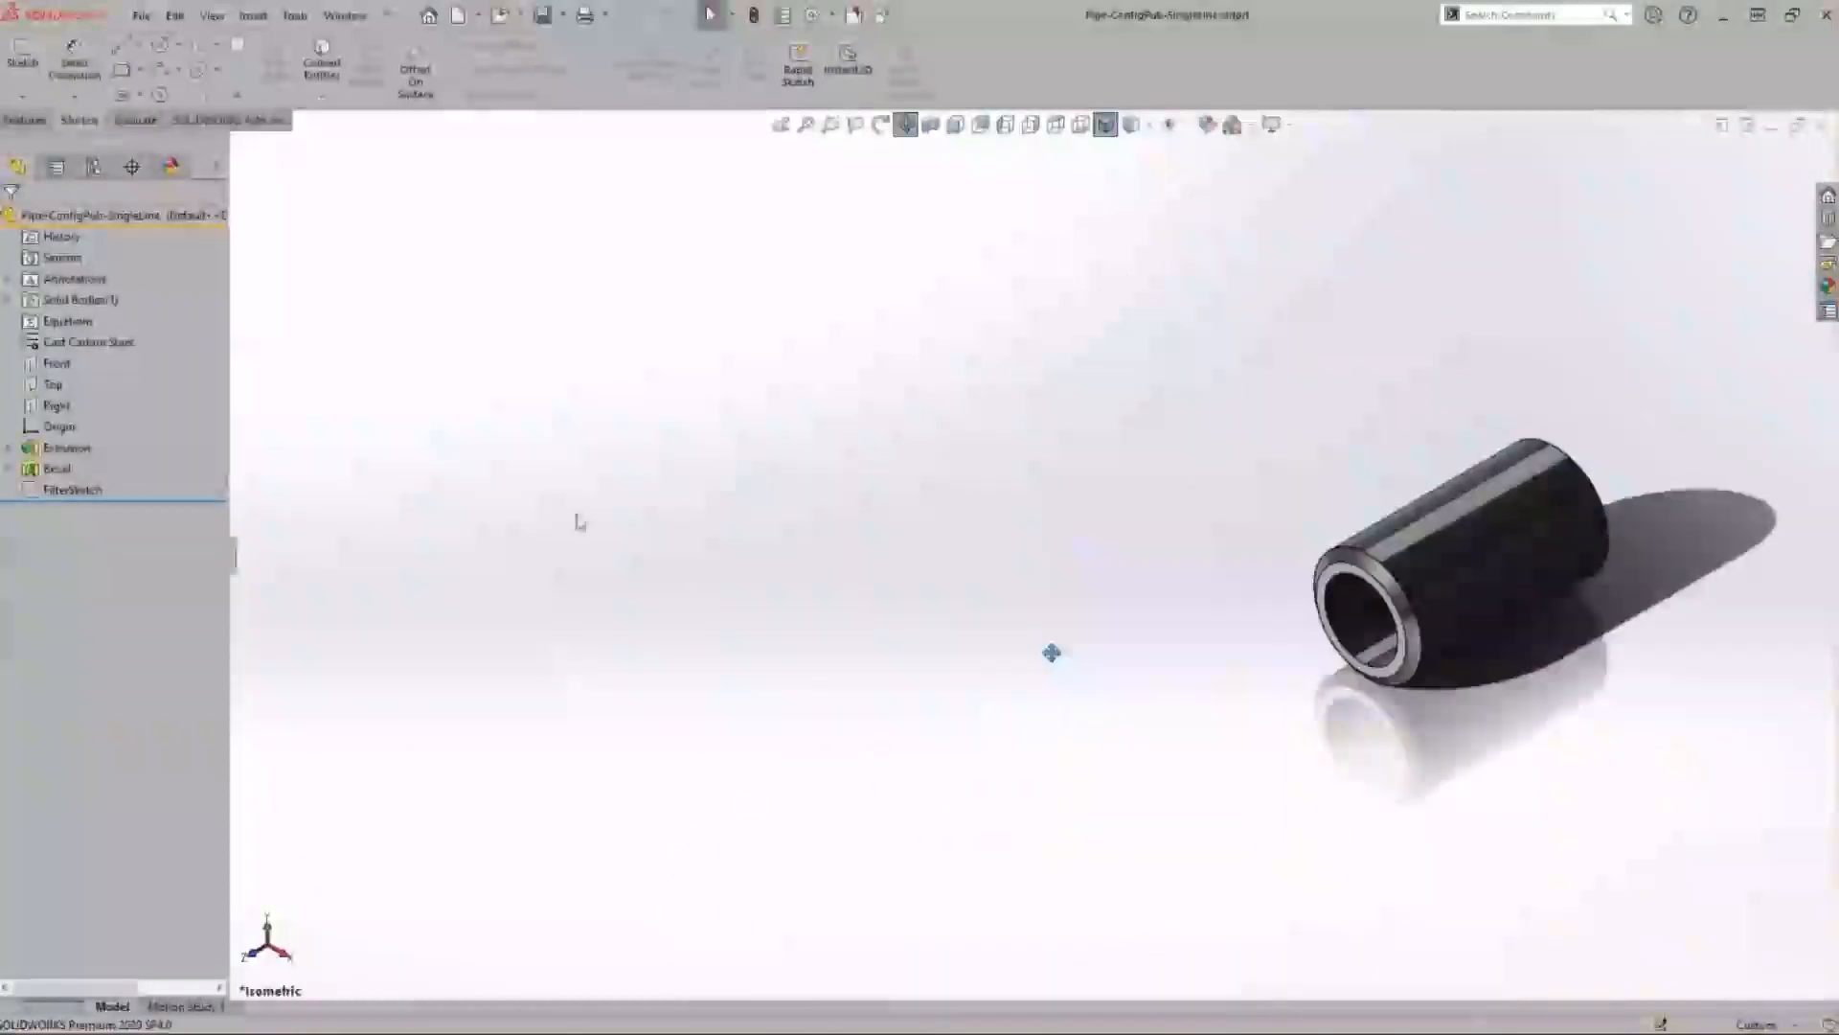
click(93, 169)
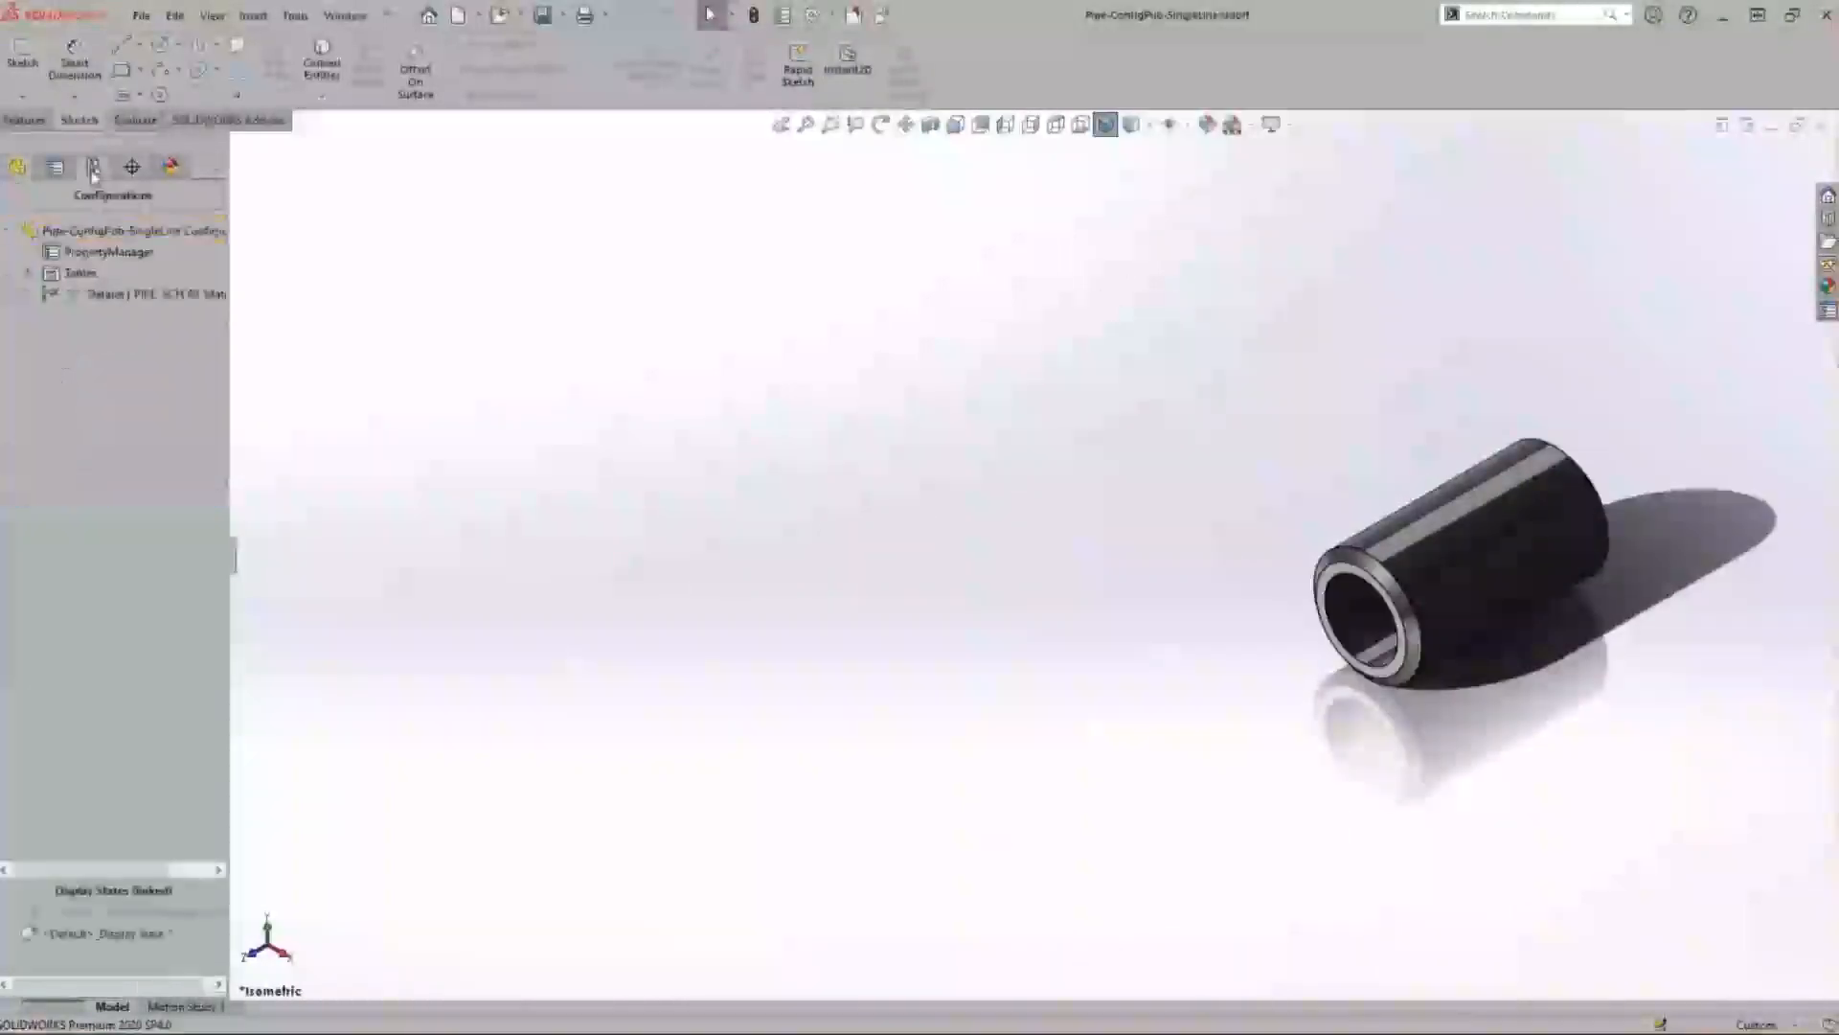
right_click(130, 251)
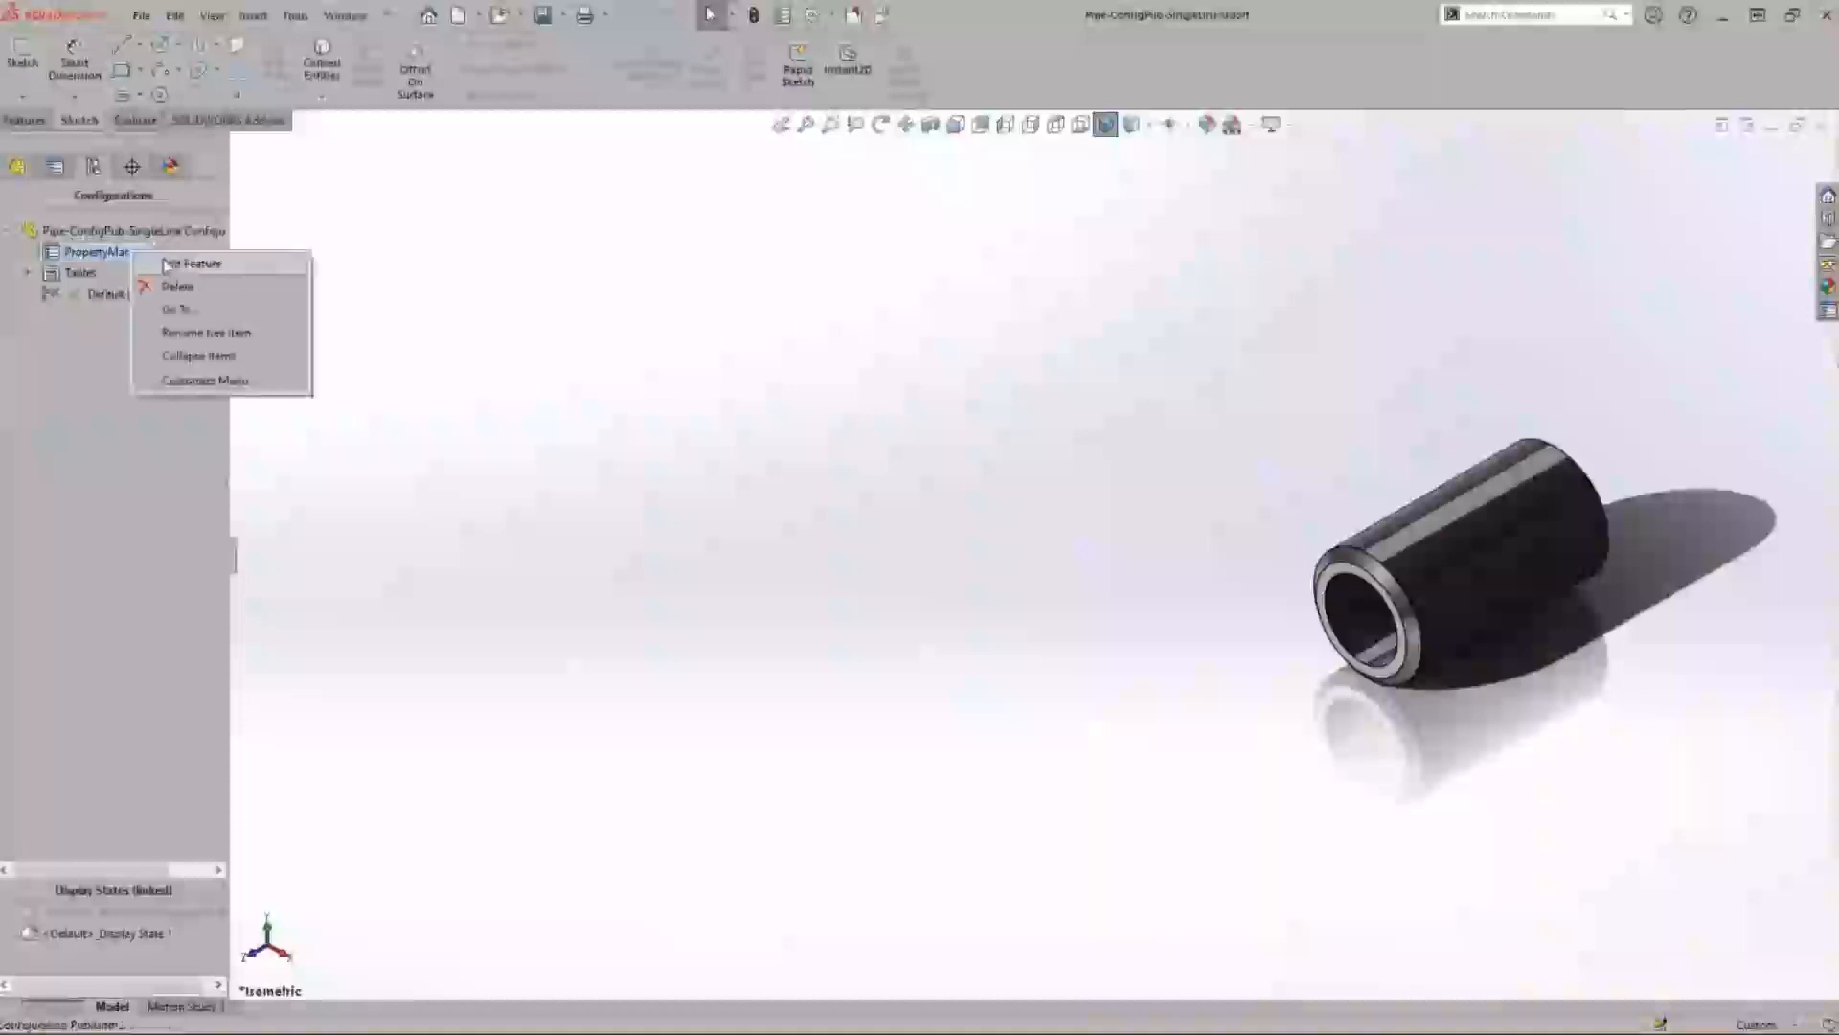
click(255, 275)
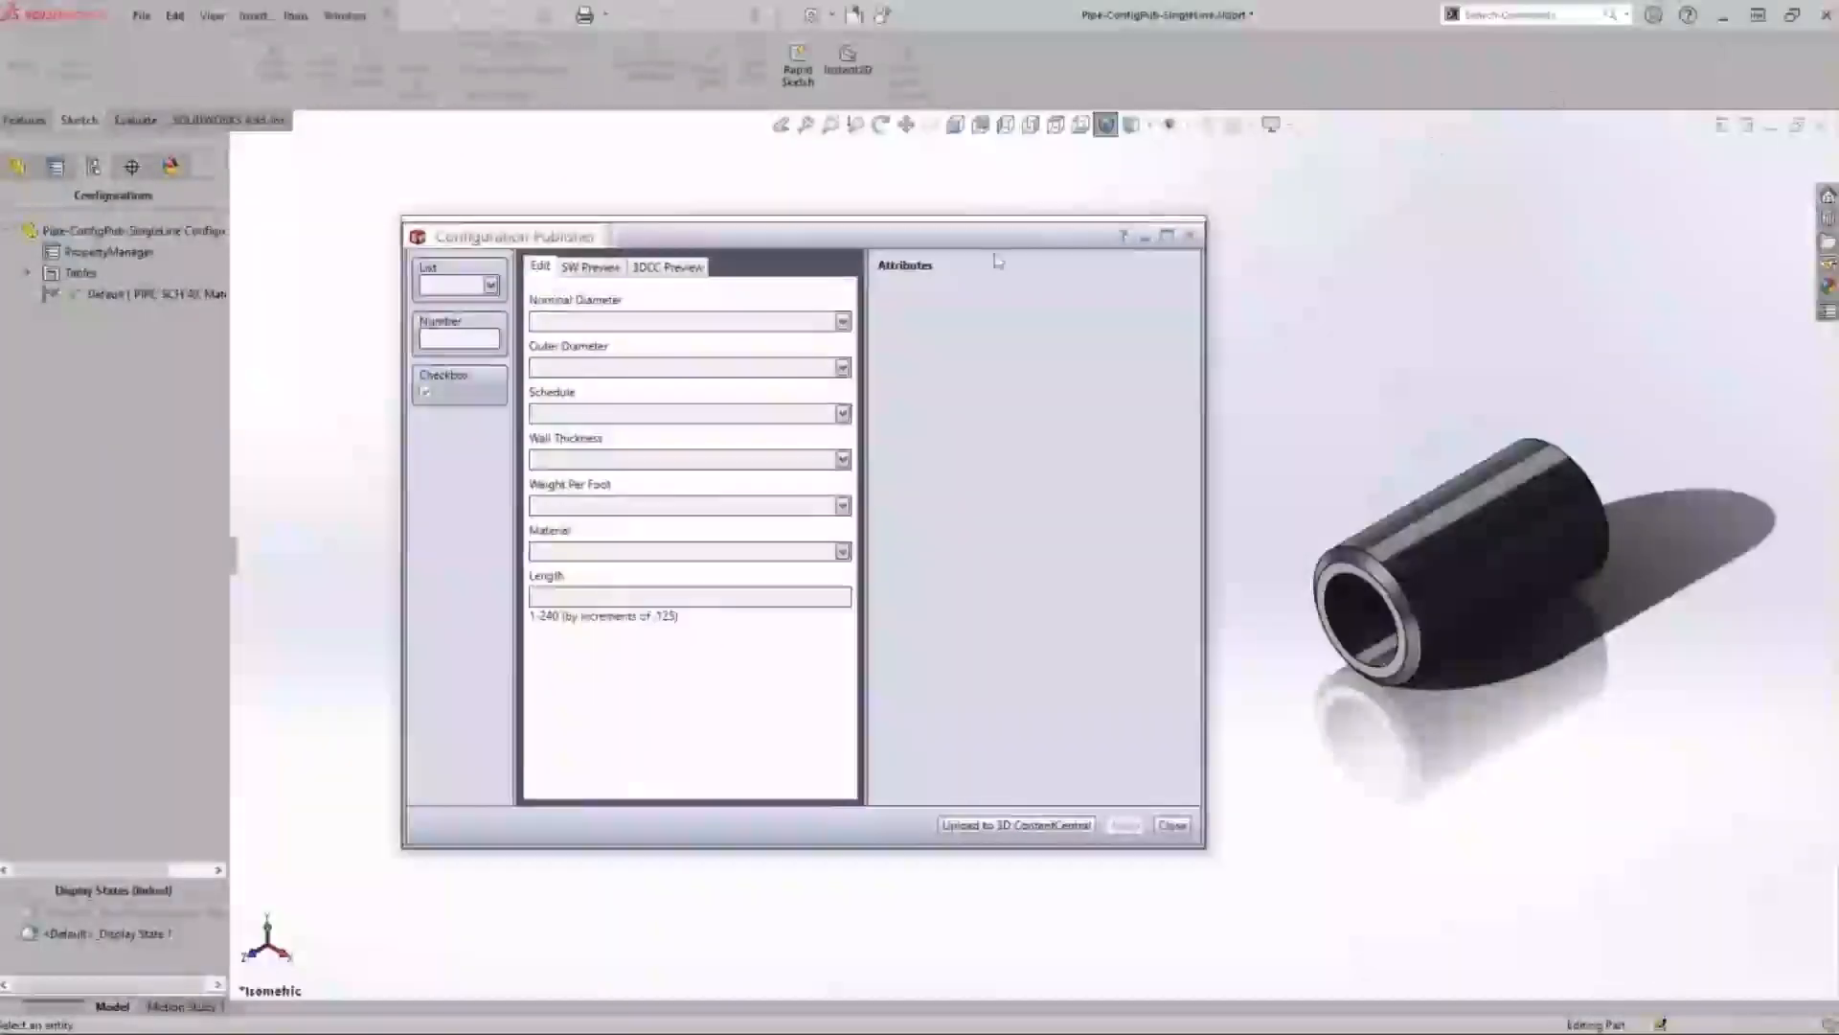
Test the pipe in the SW preview with nominal diameter 1/2, update the model, and update it again with length 10
click(490, 278)
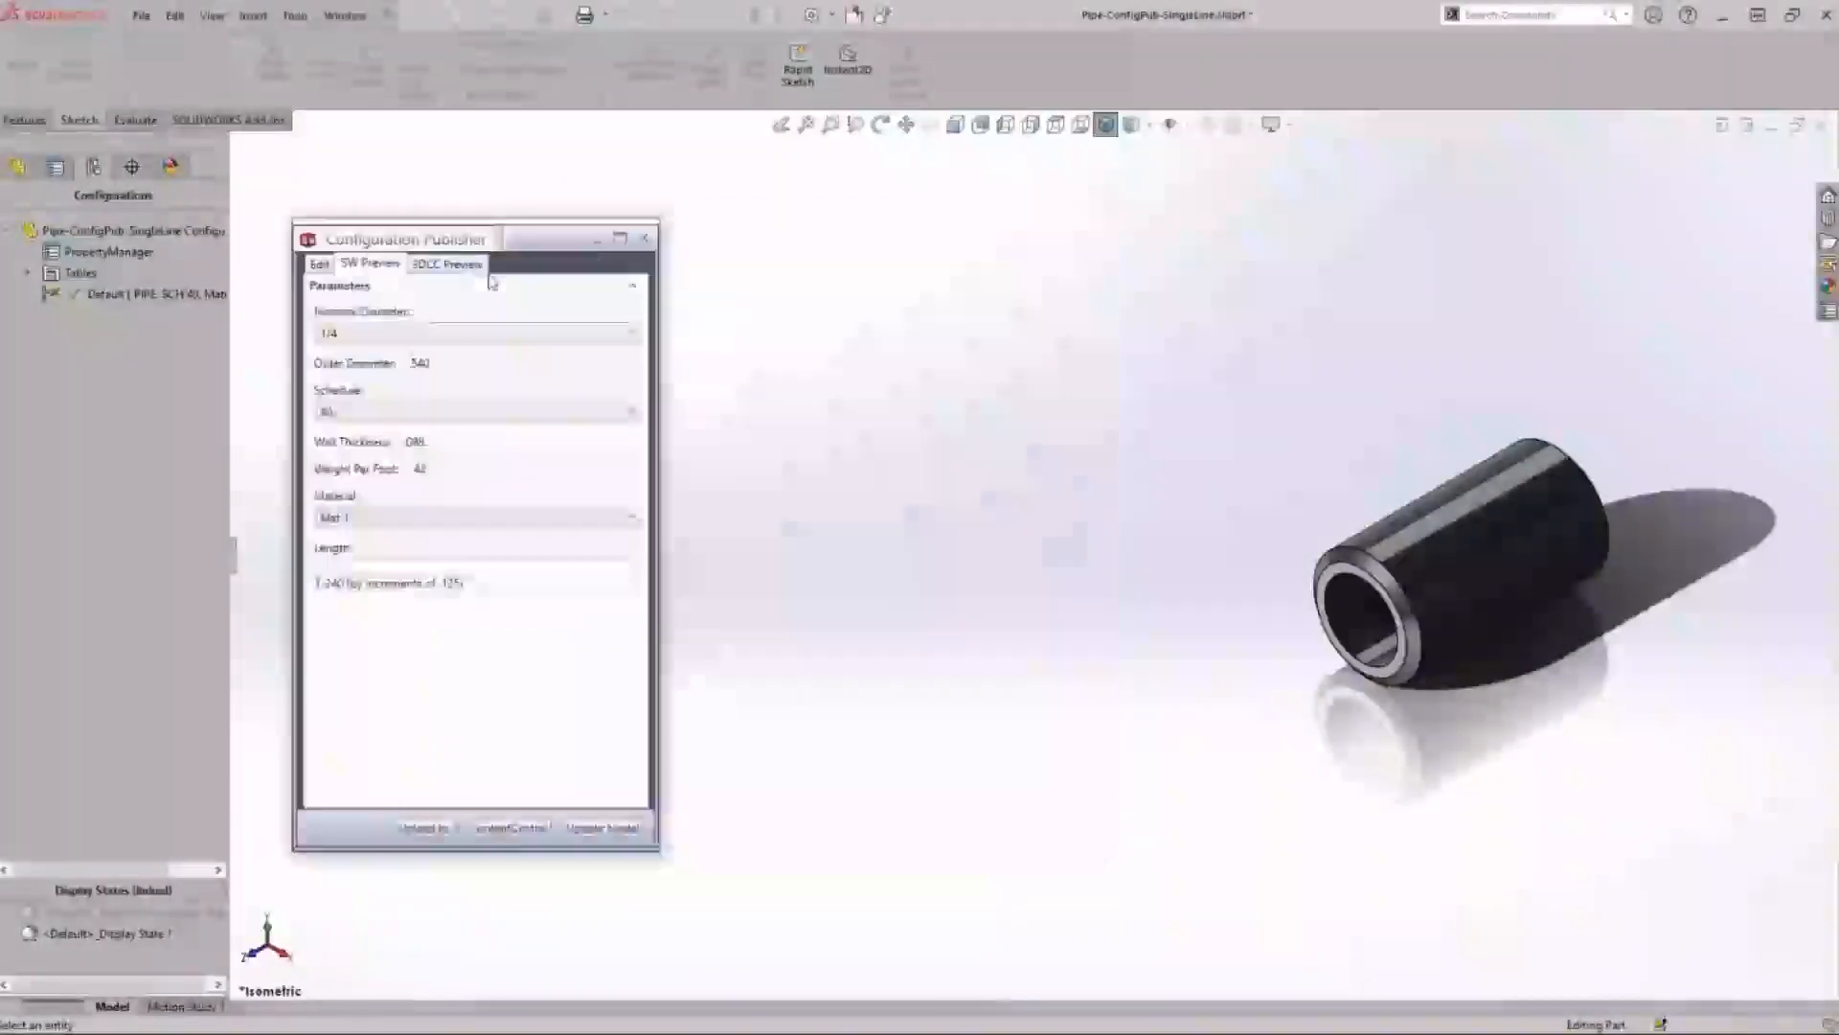
click(443, 335)
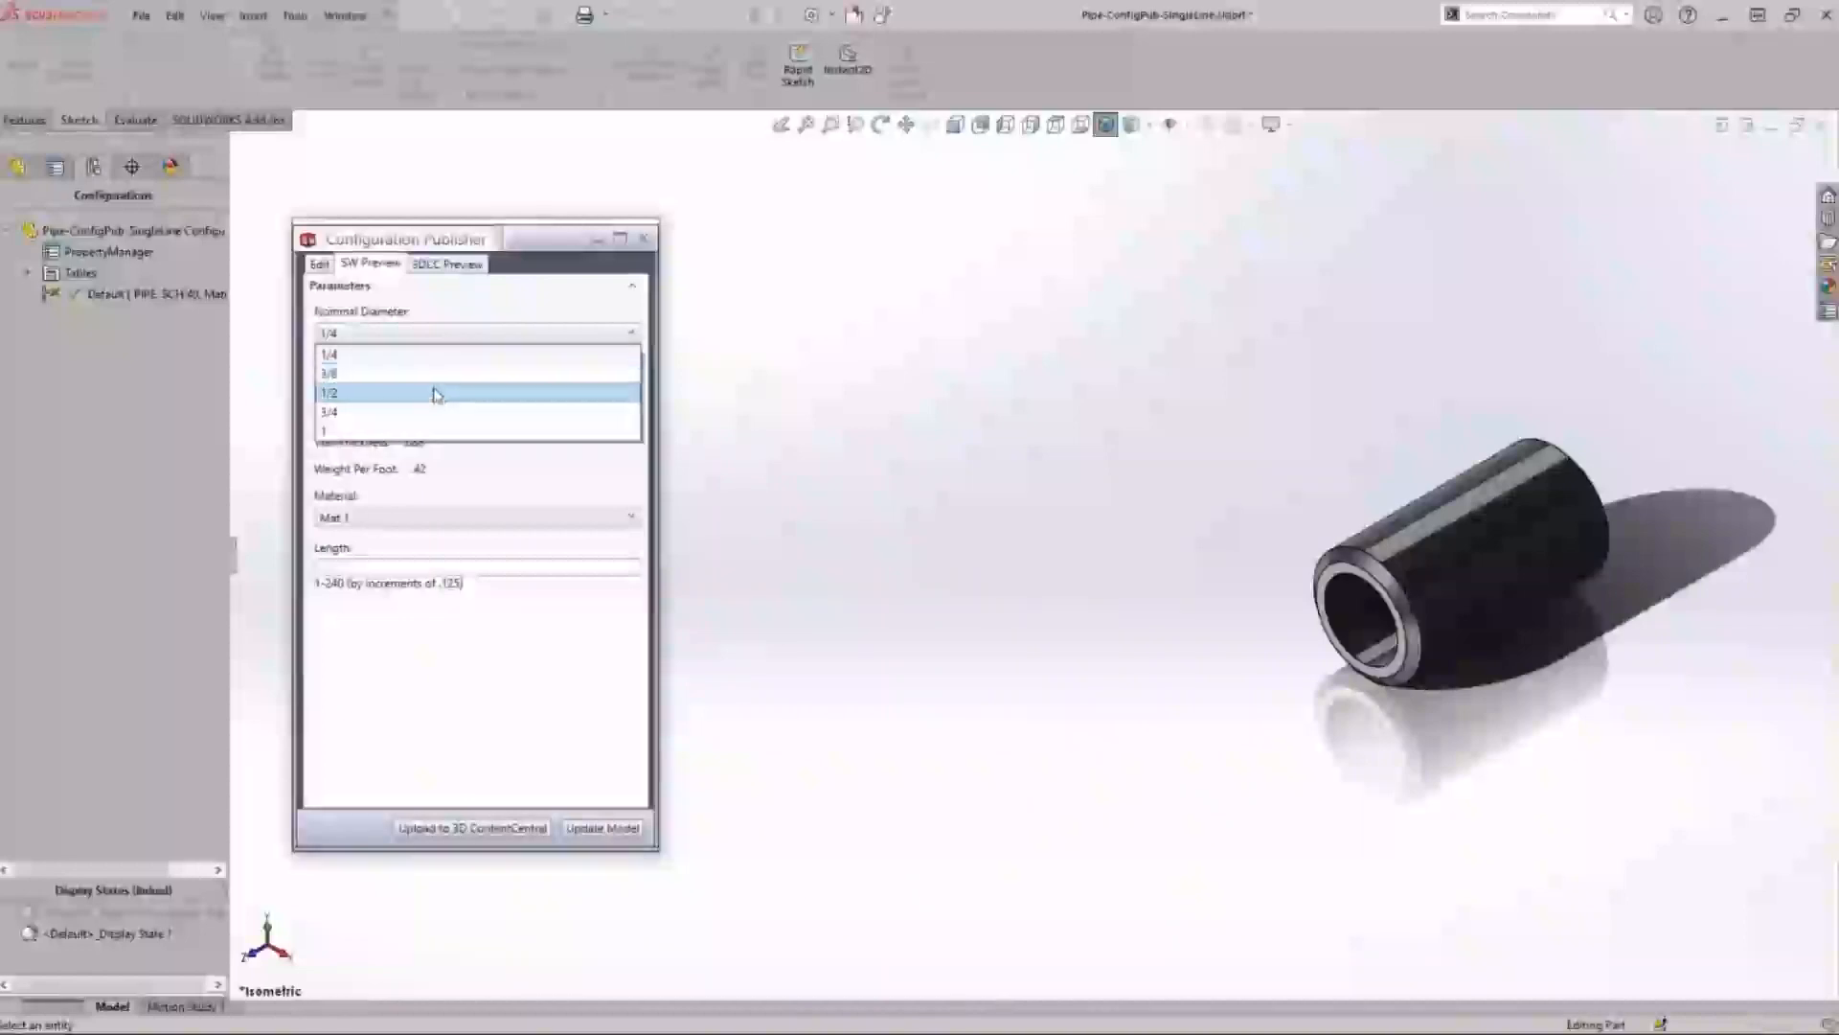
click(436, 393)
click(609, 827)
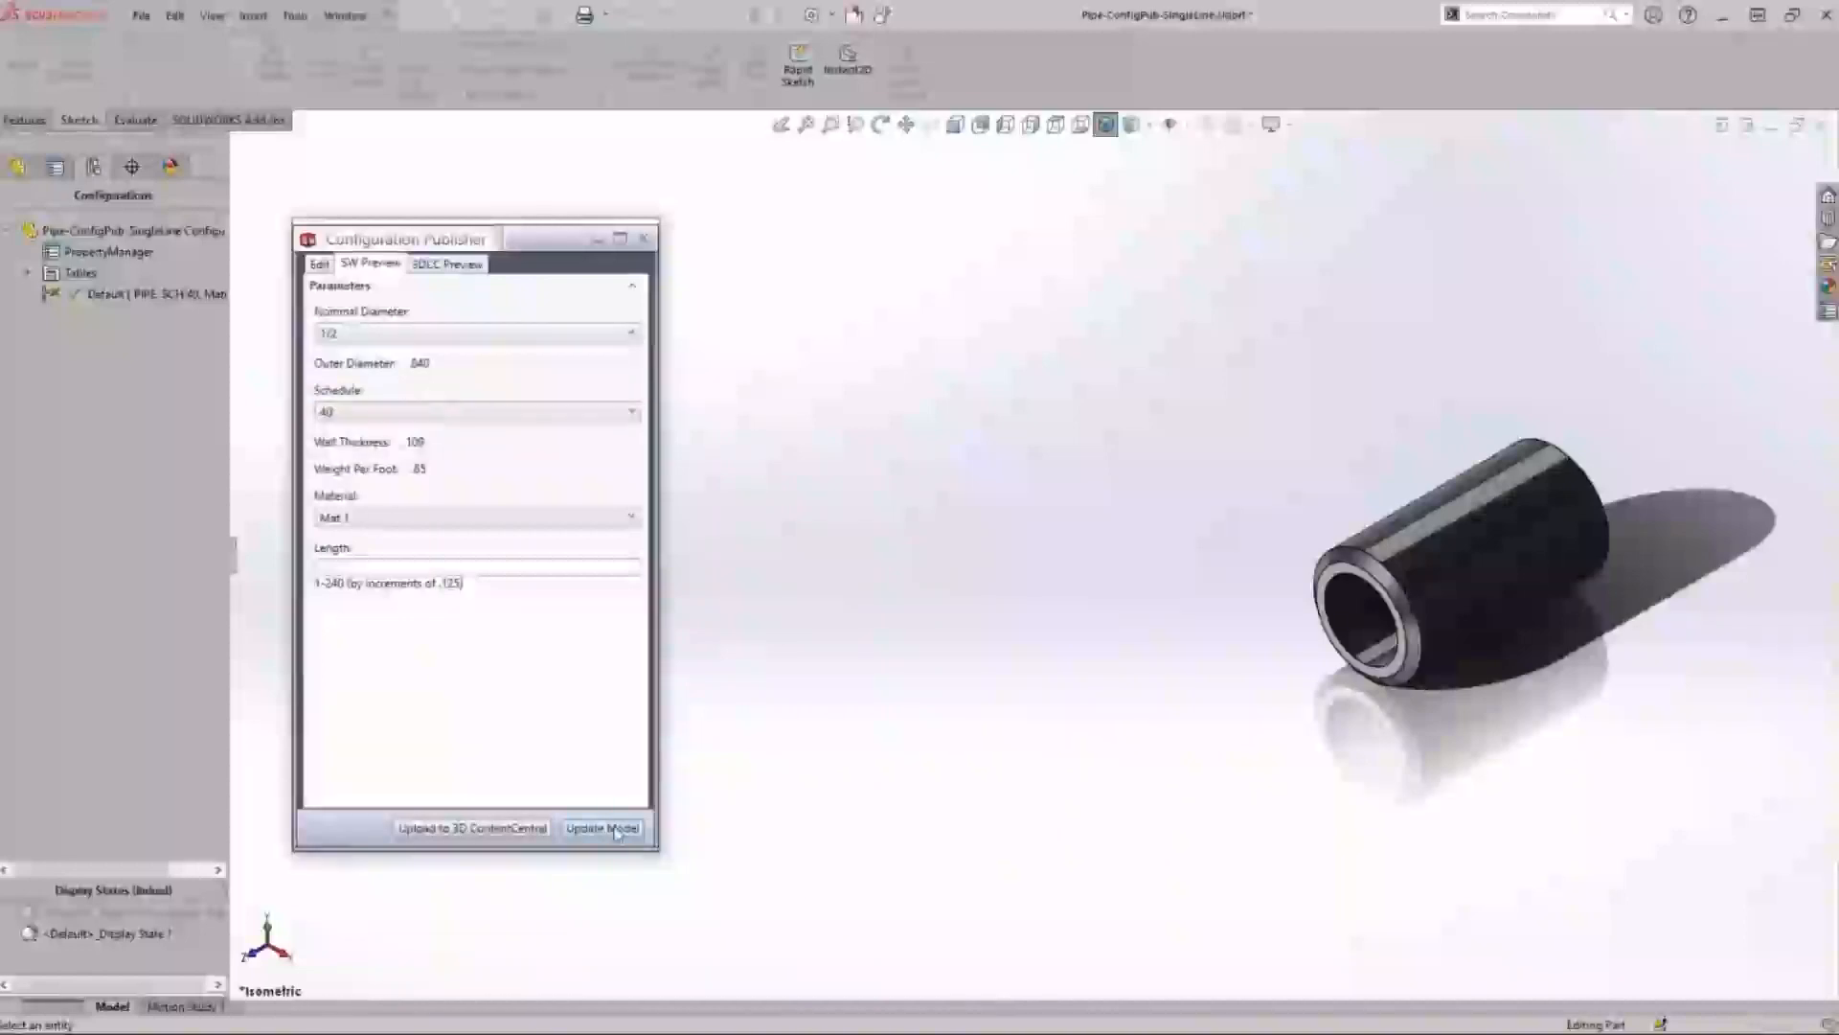
click(444, 571)
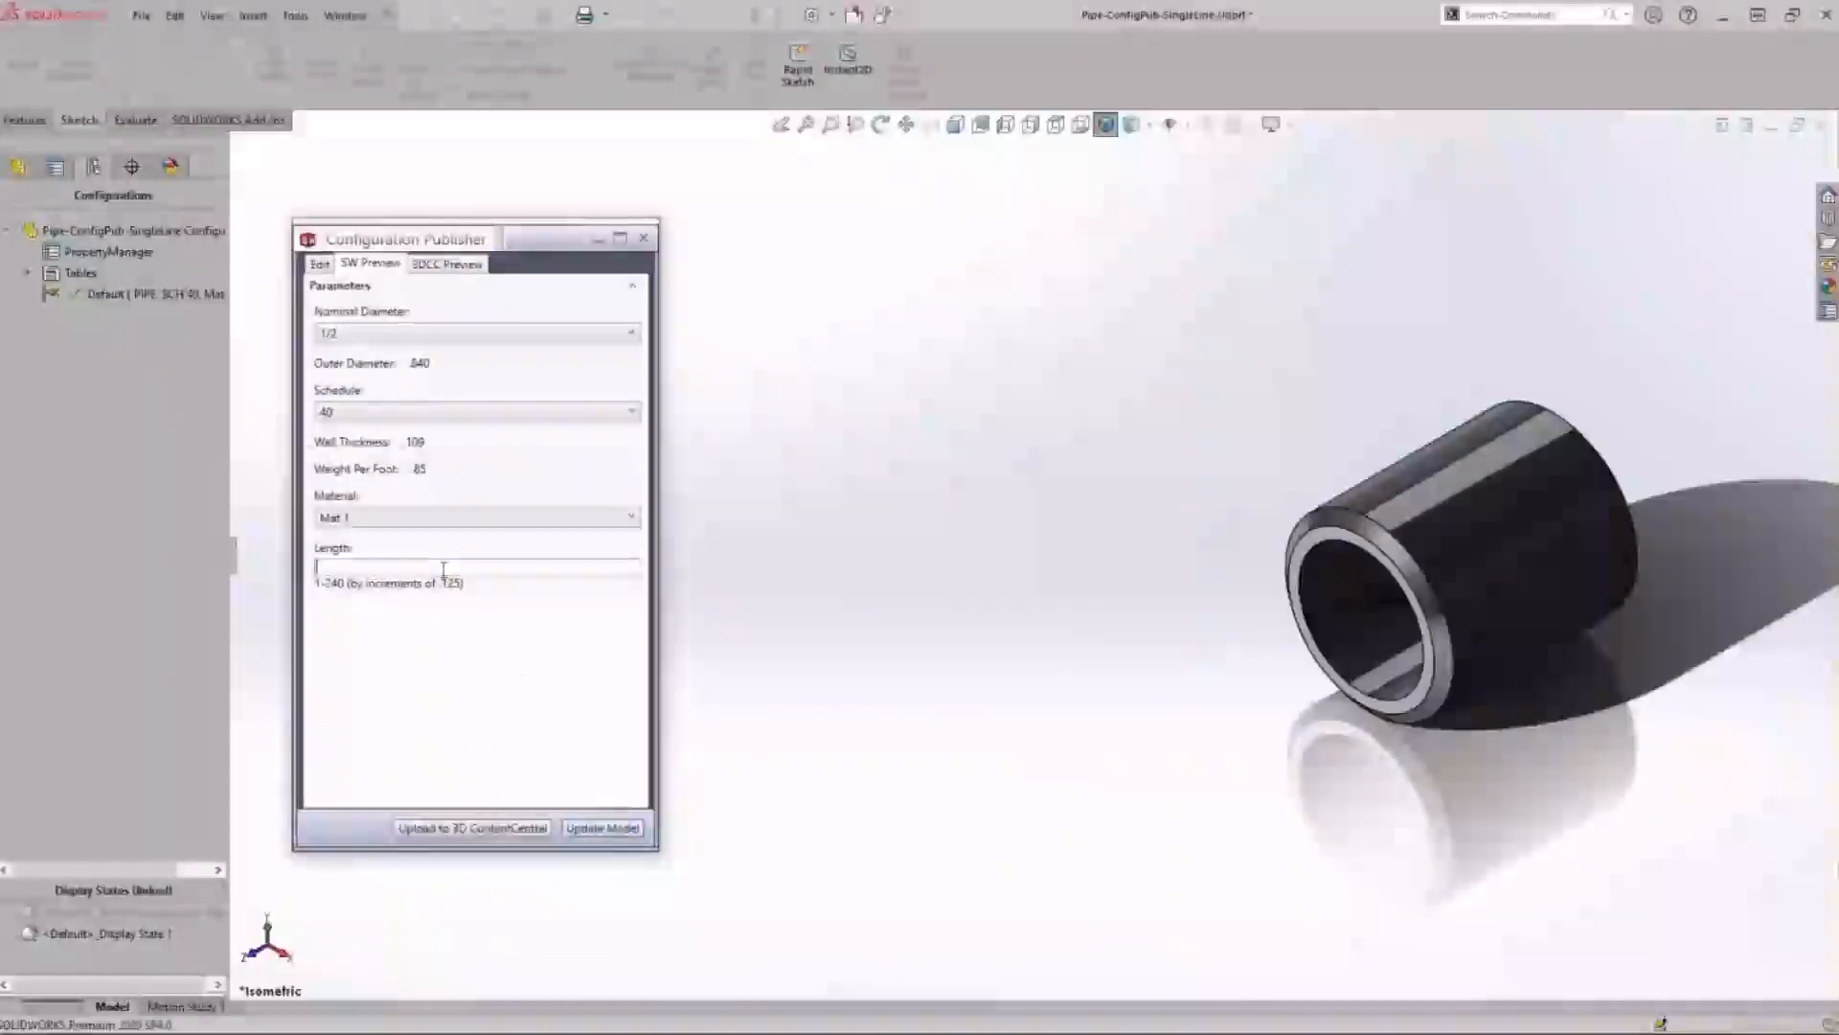
text(10)
click(611, 830)
Test schedule 80 with length 3 on the pipe model and close the Configuration Publisher
click(427, 415)
click(422, 483)
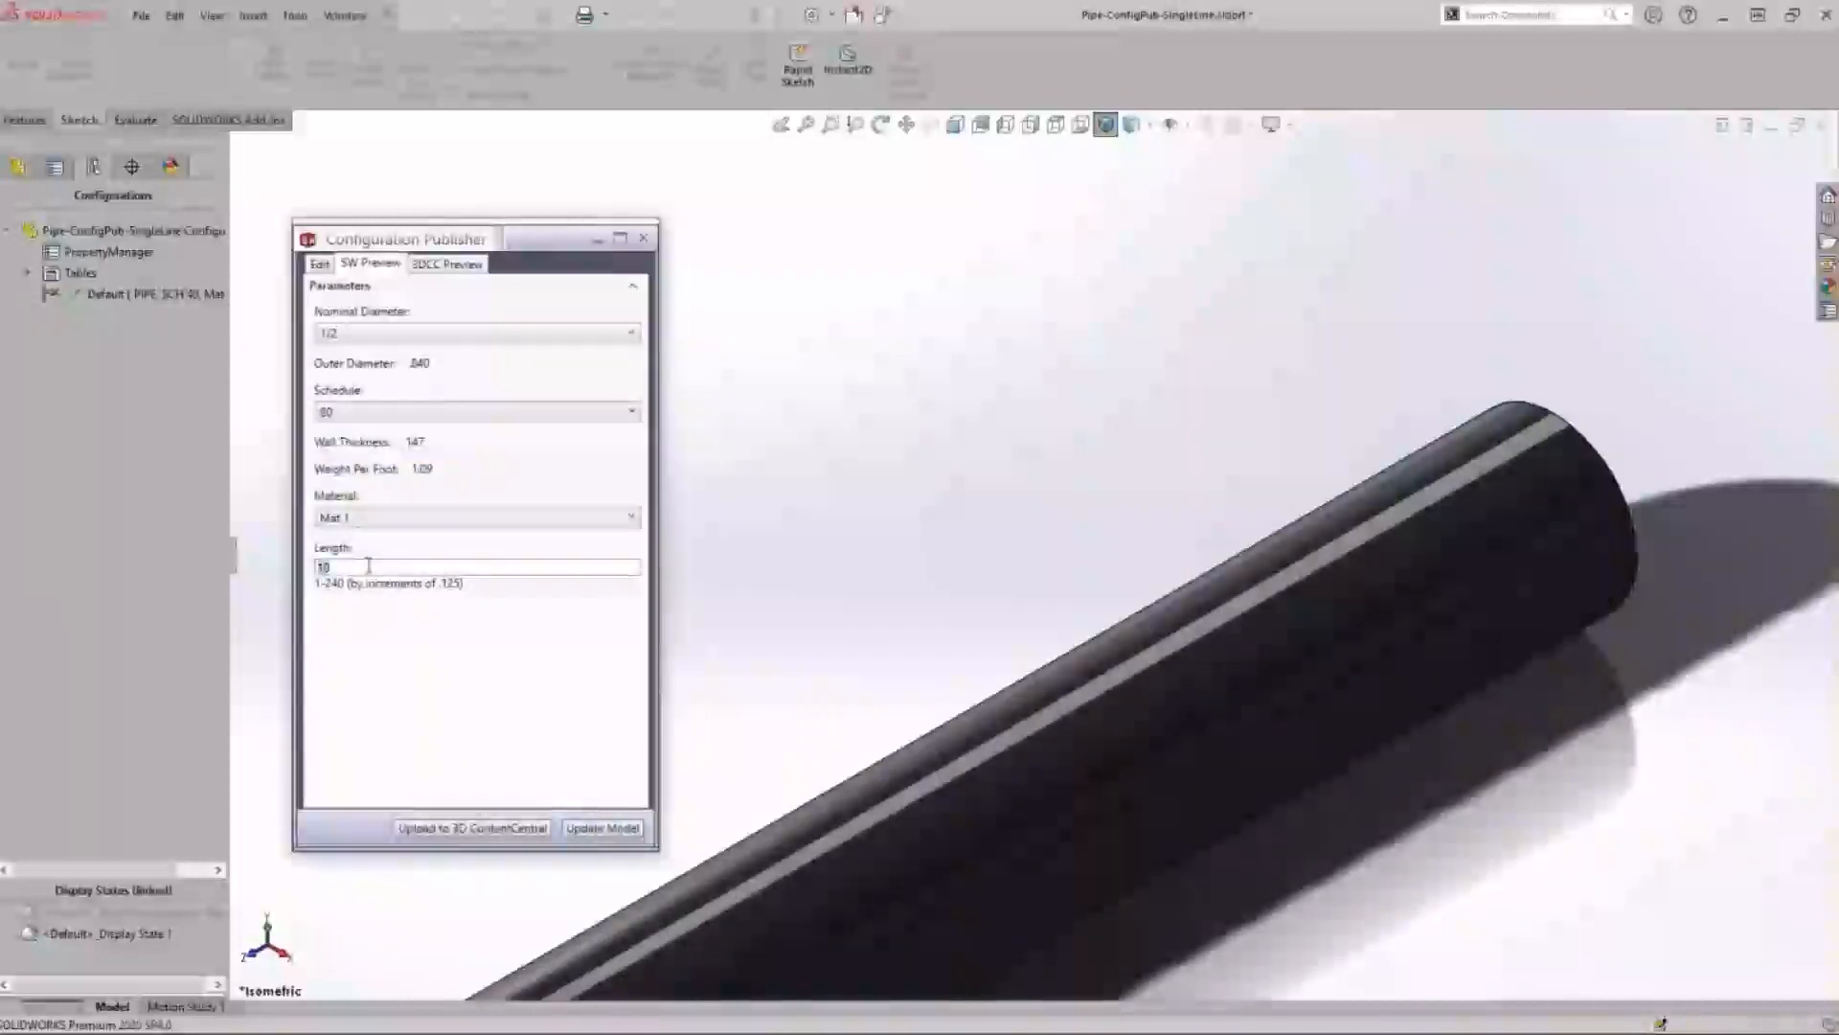
text(3)
click(603, 827)
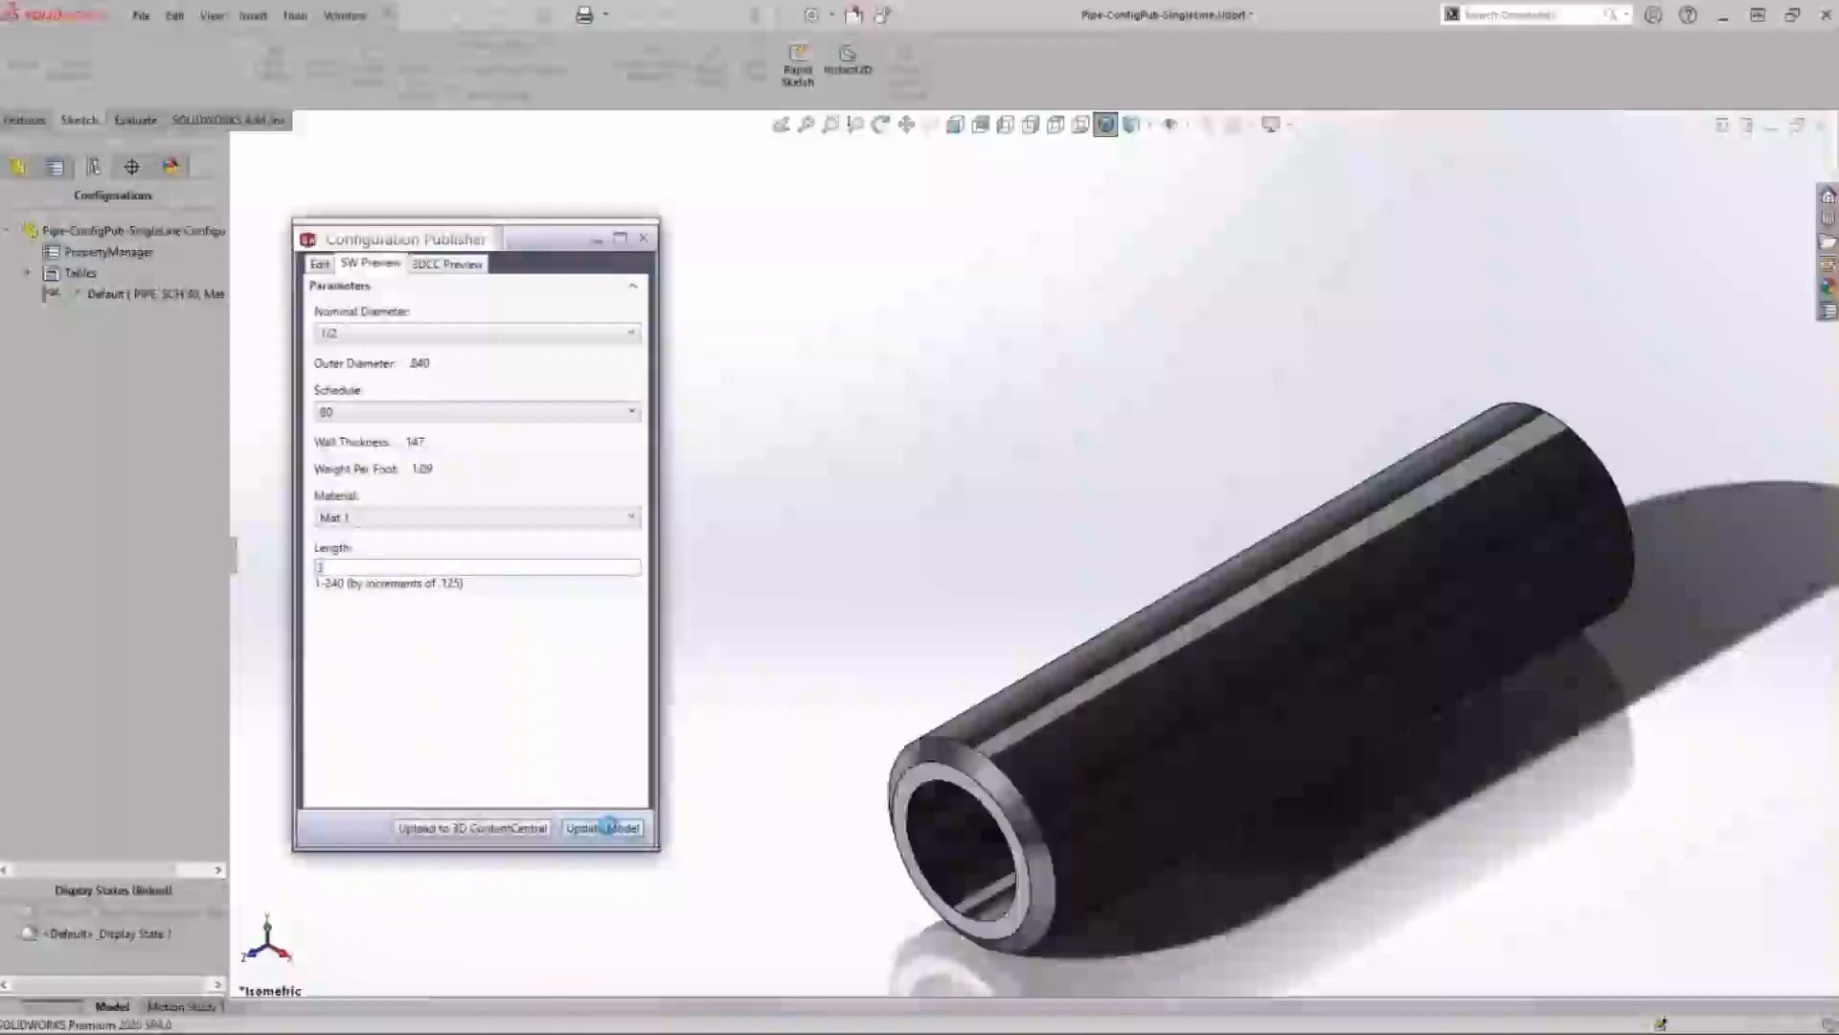
click(644, 240)
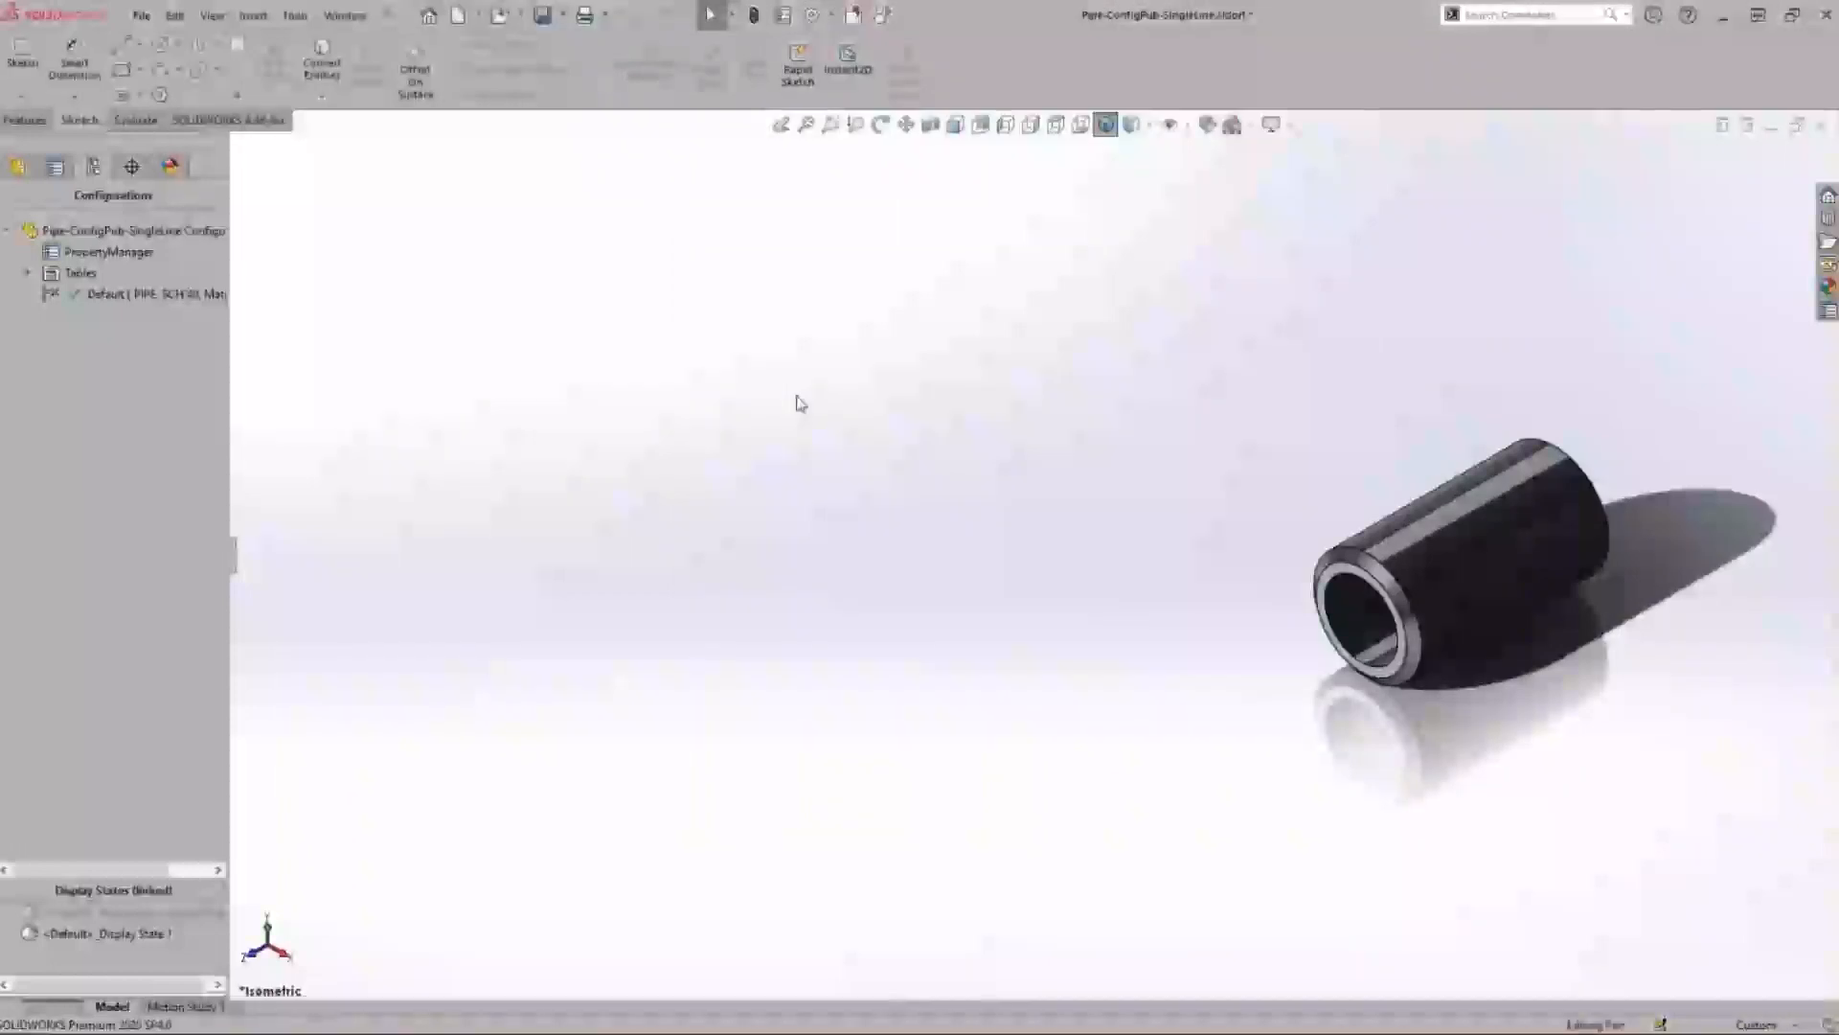
Make a new assembly from the pipe part with the Assembly_IN template and place the pipe at the origin
click(141, 15)
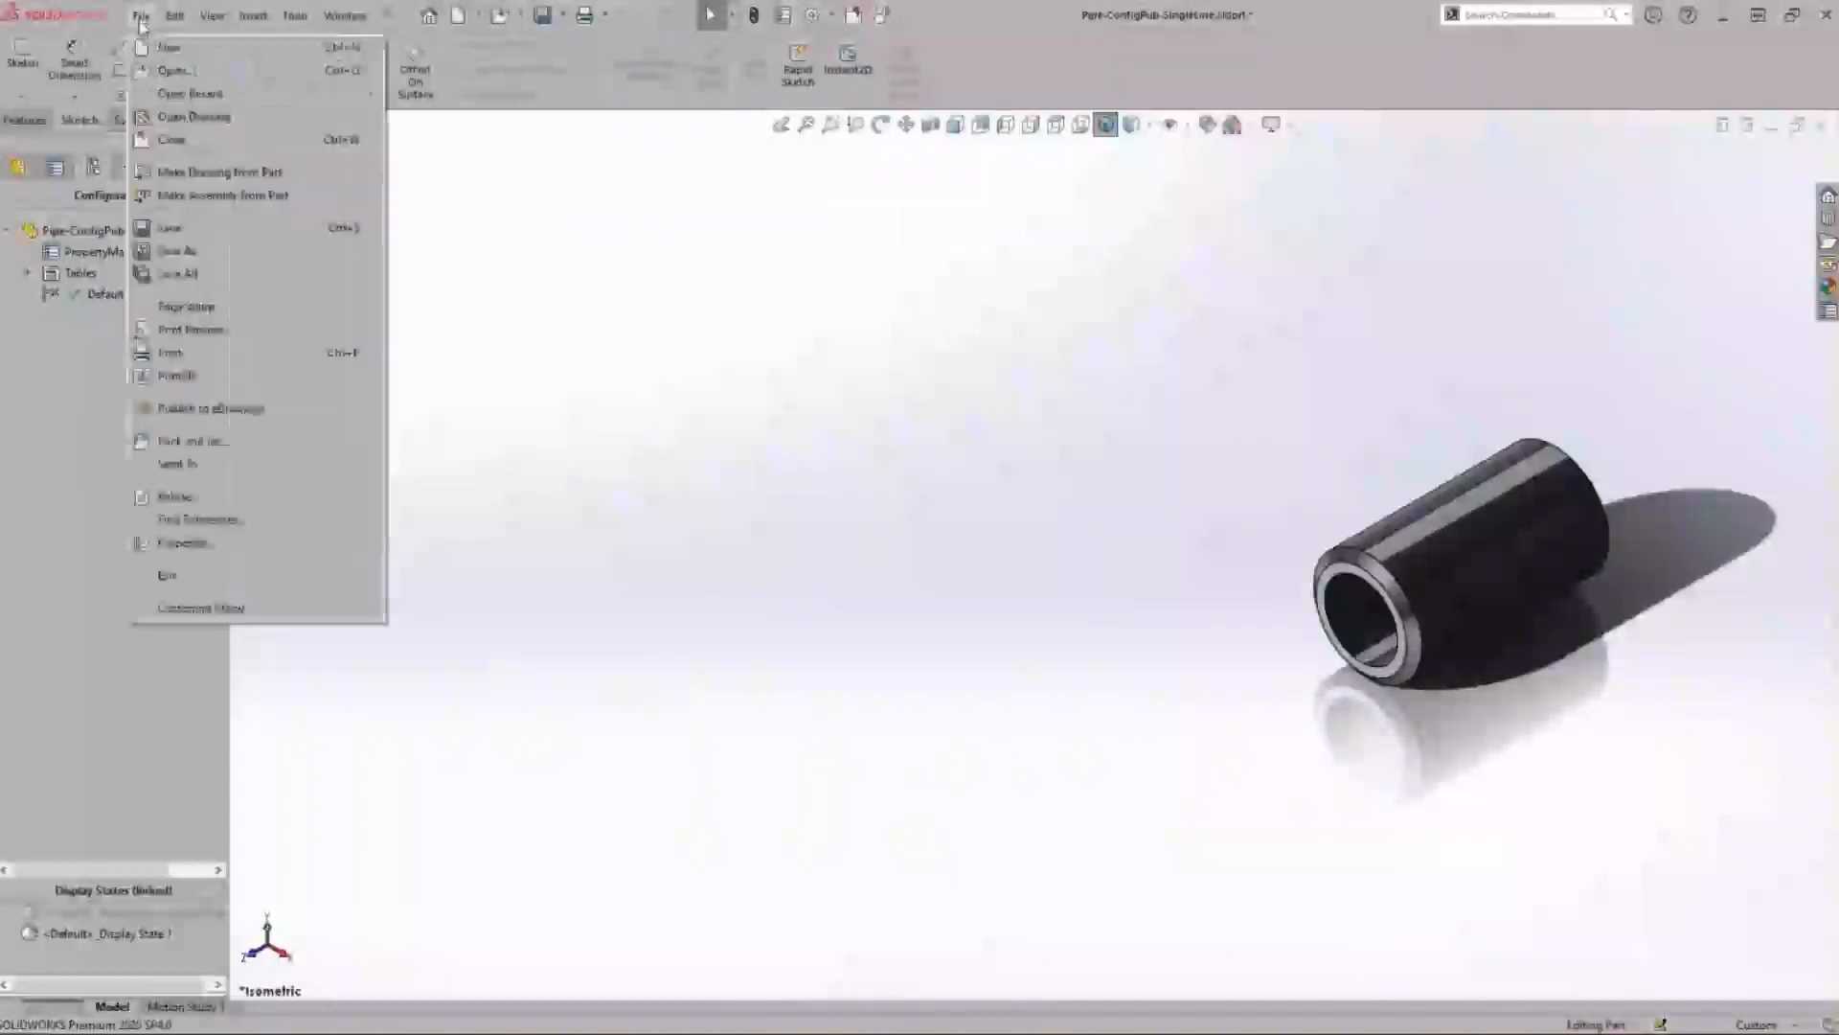
click(255, 198)
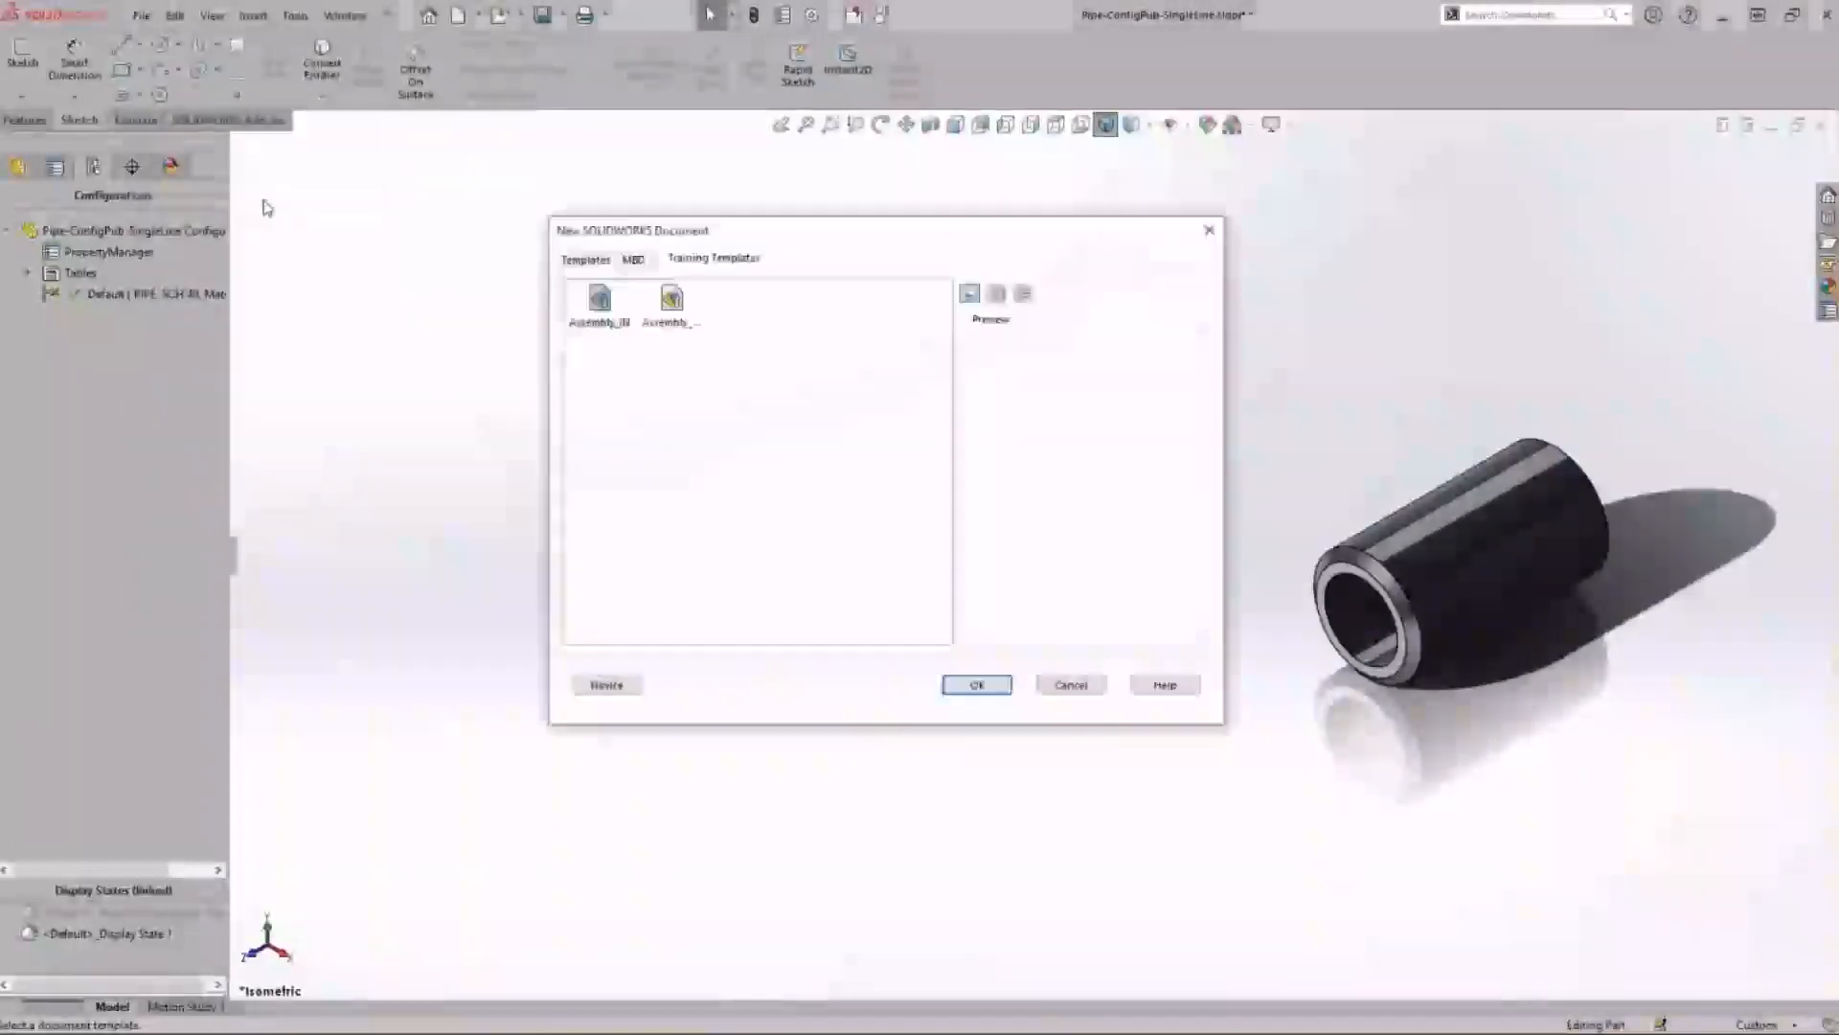
double_click(599, 316)
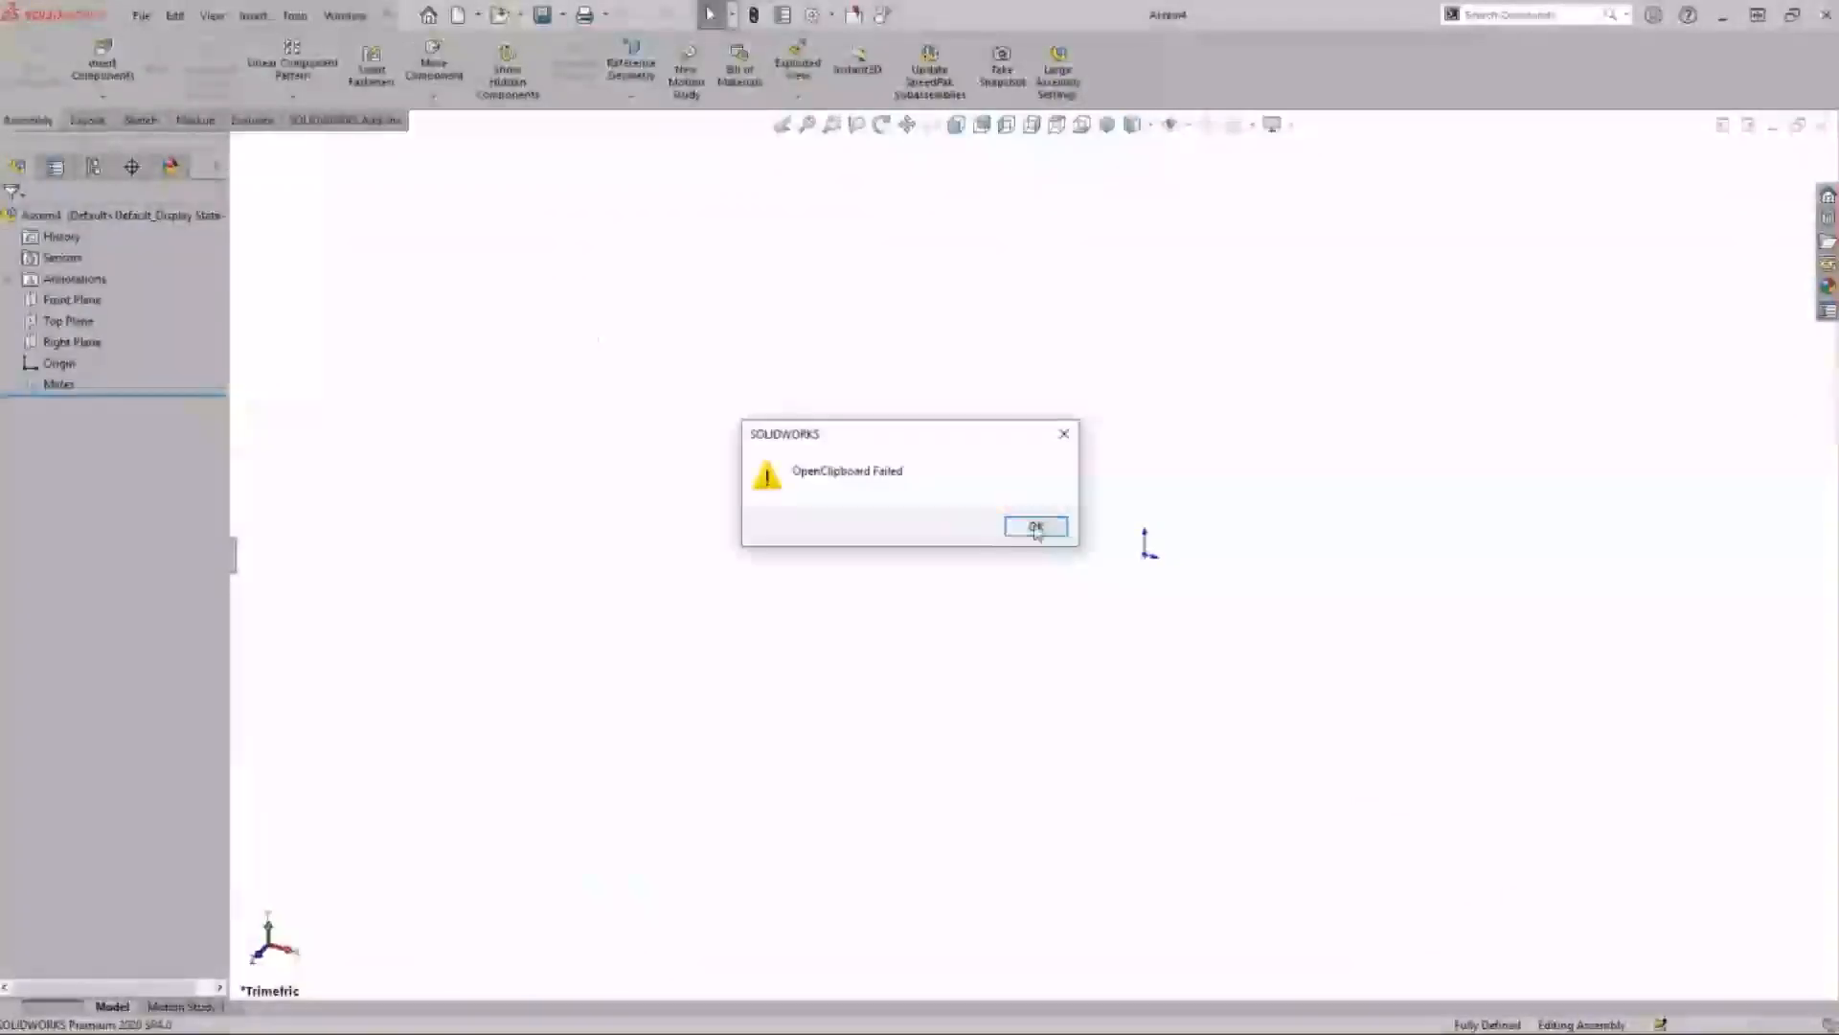
click(1031, 527)
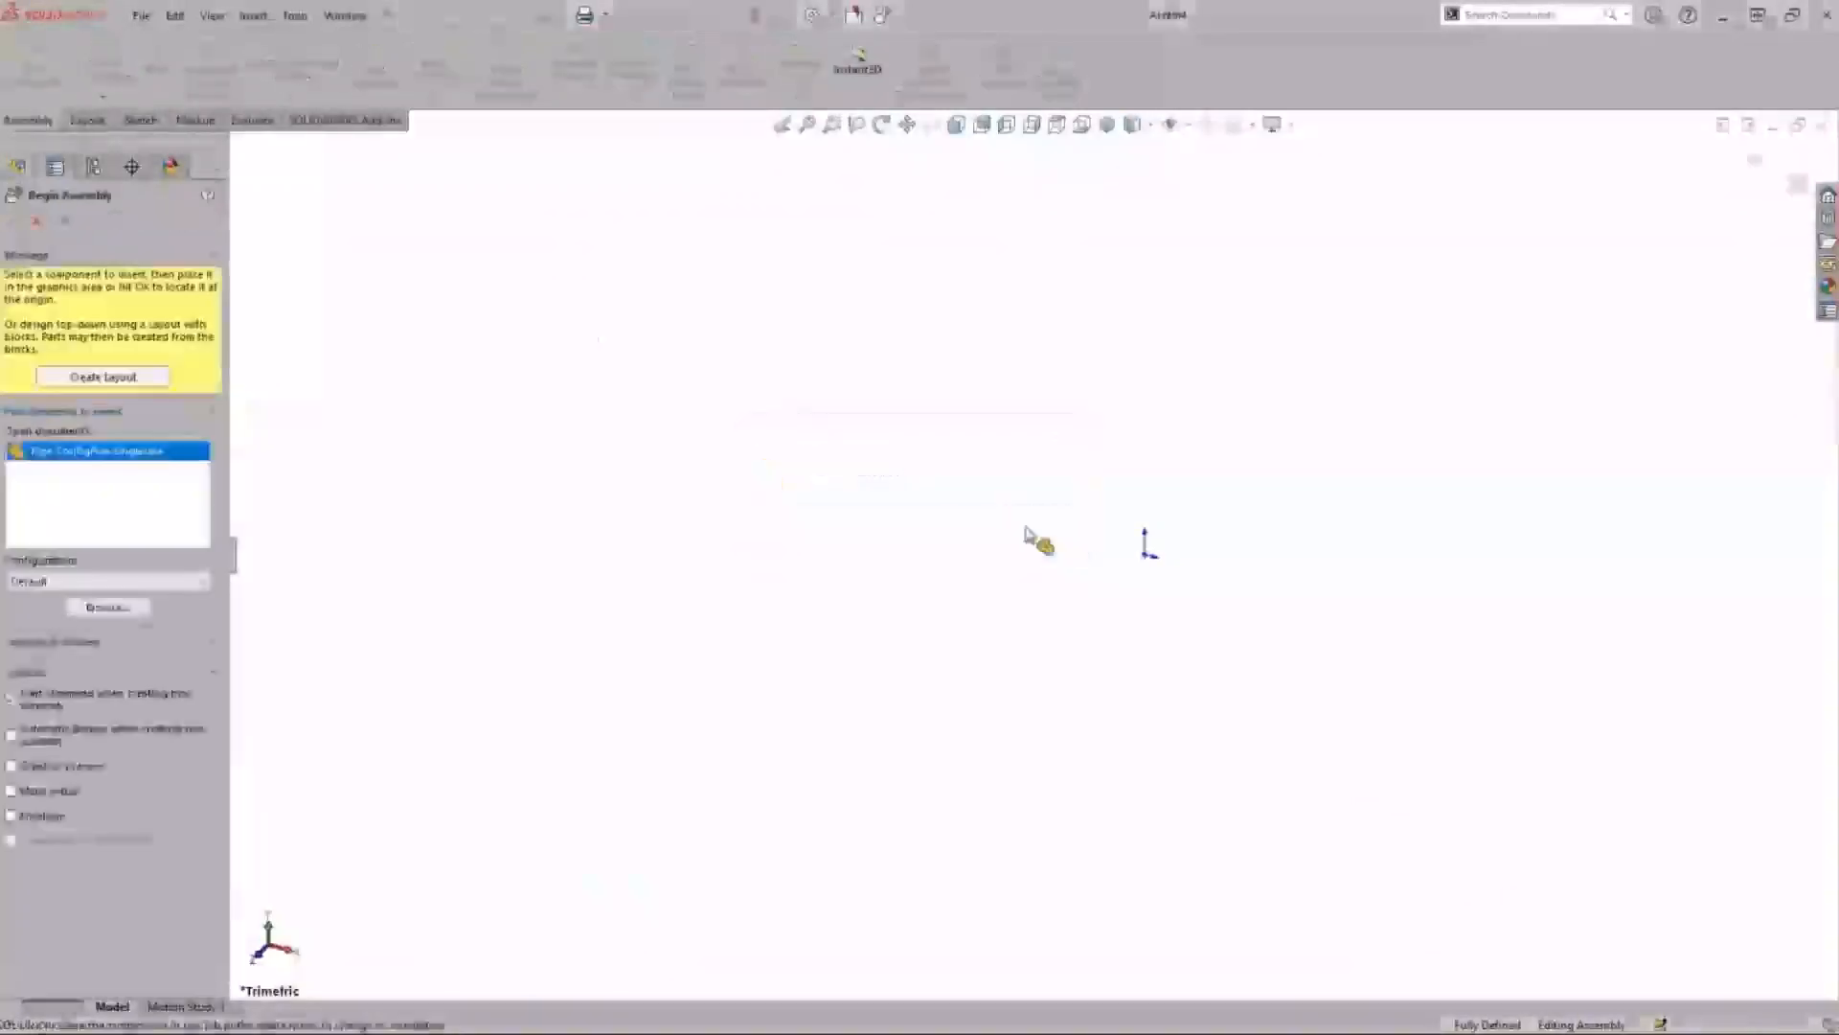
click(10, 224)
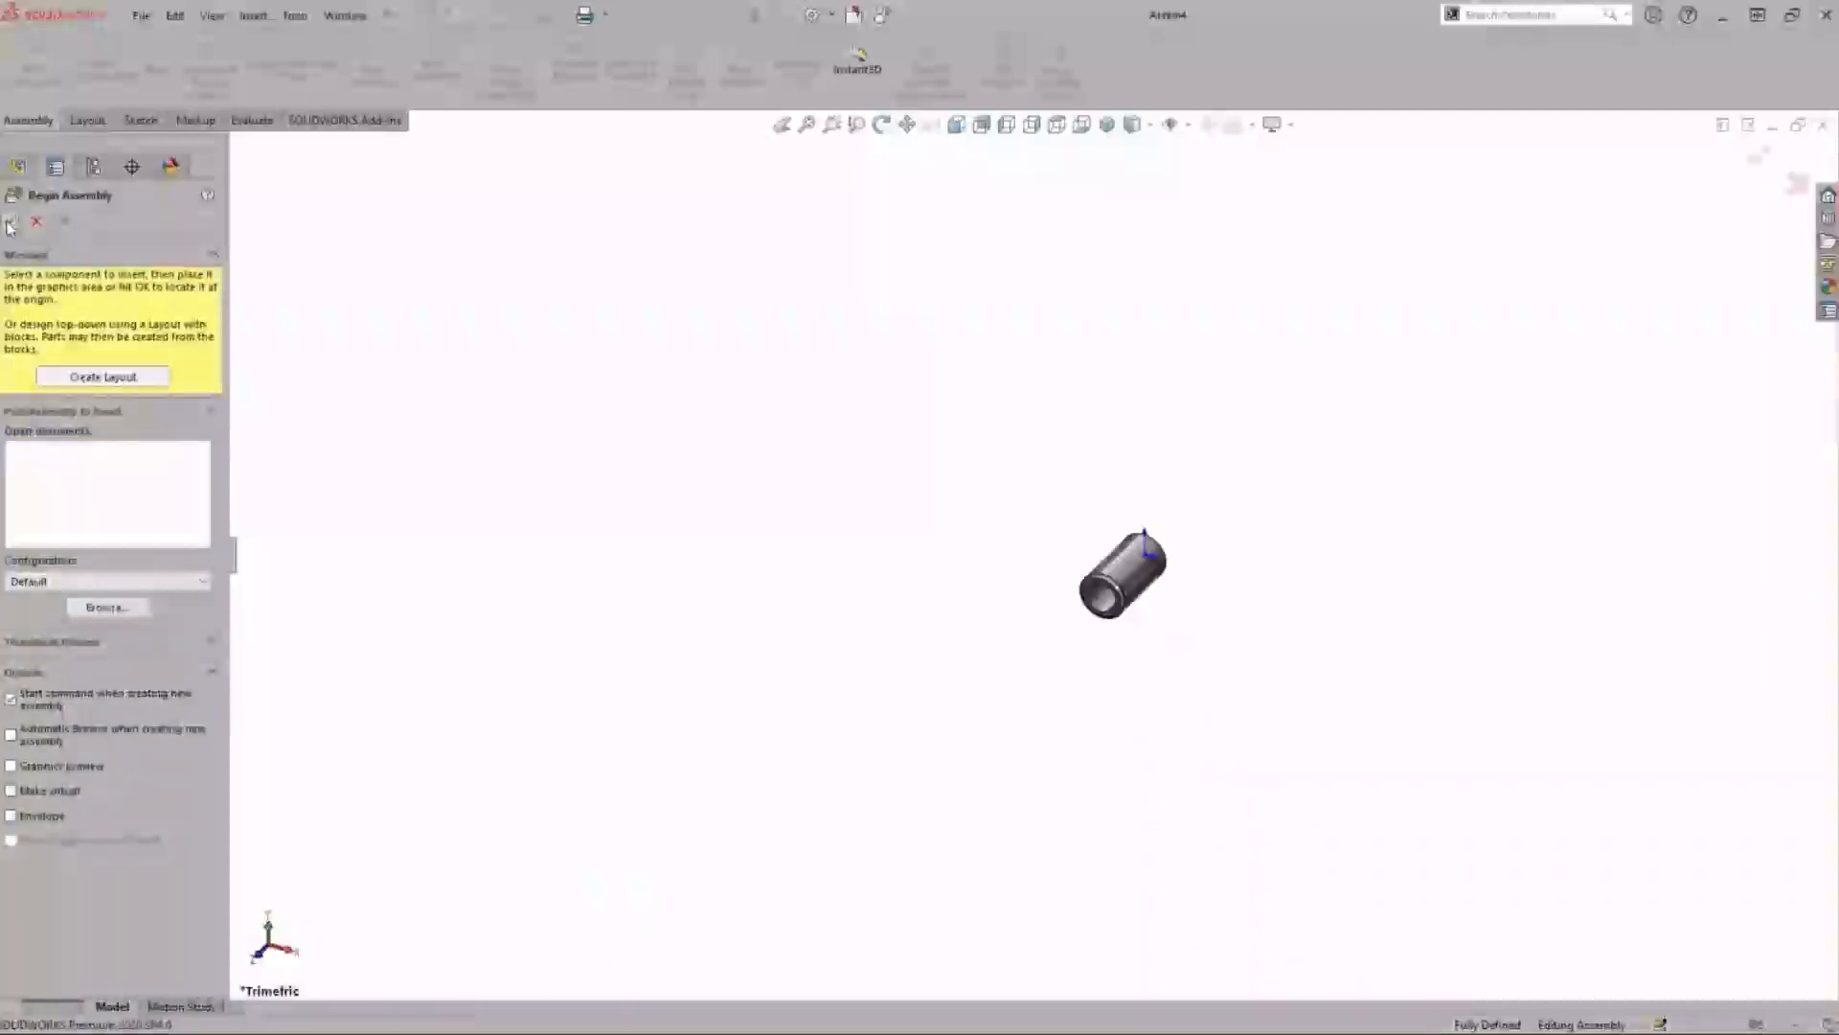
Configure the inserted pipe component with nominal diameter 1/2 and length 12, and place it in the assembly
scroll(490, 431, up, 9)
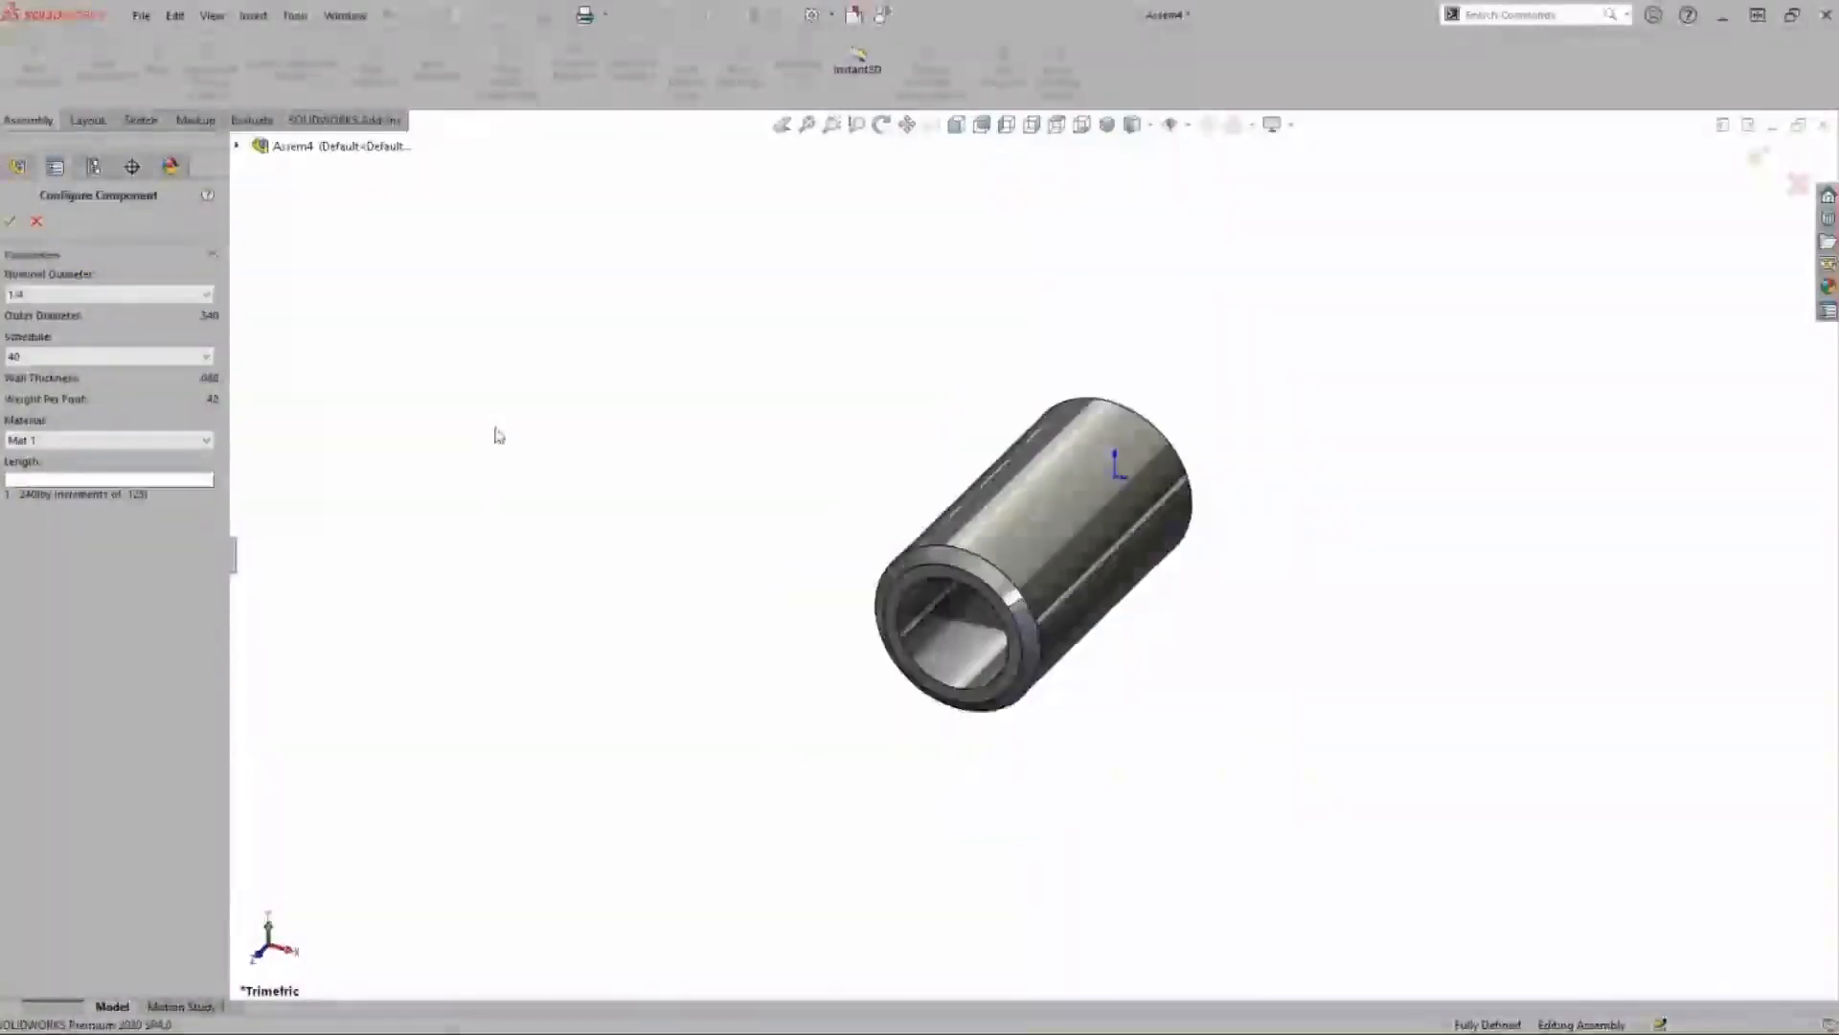
click(115, 294)
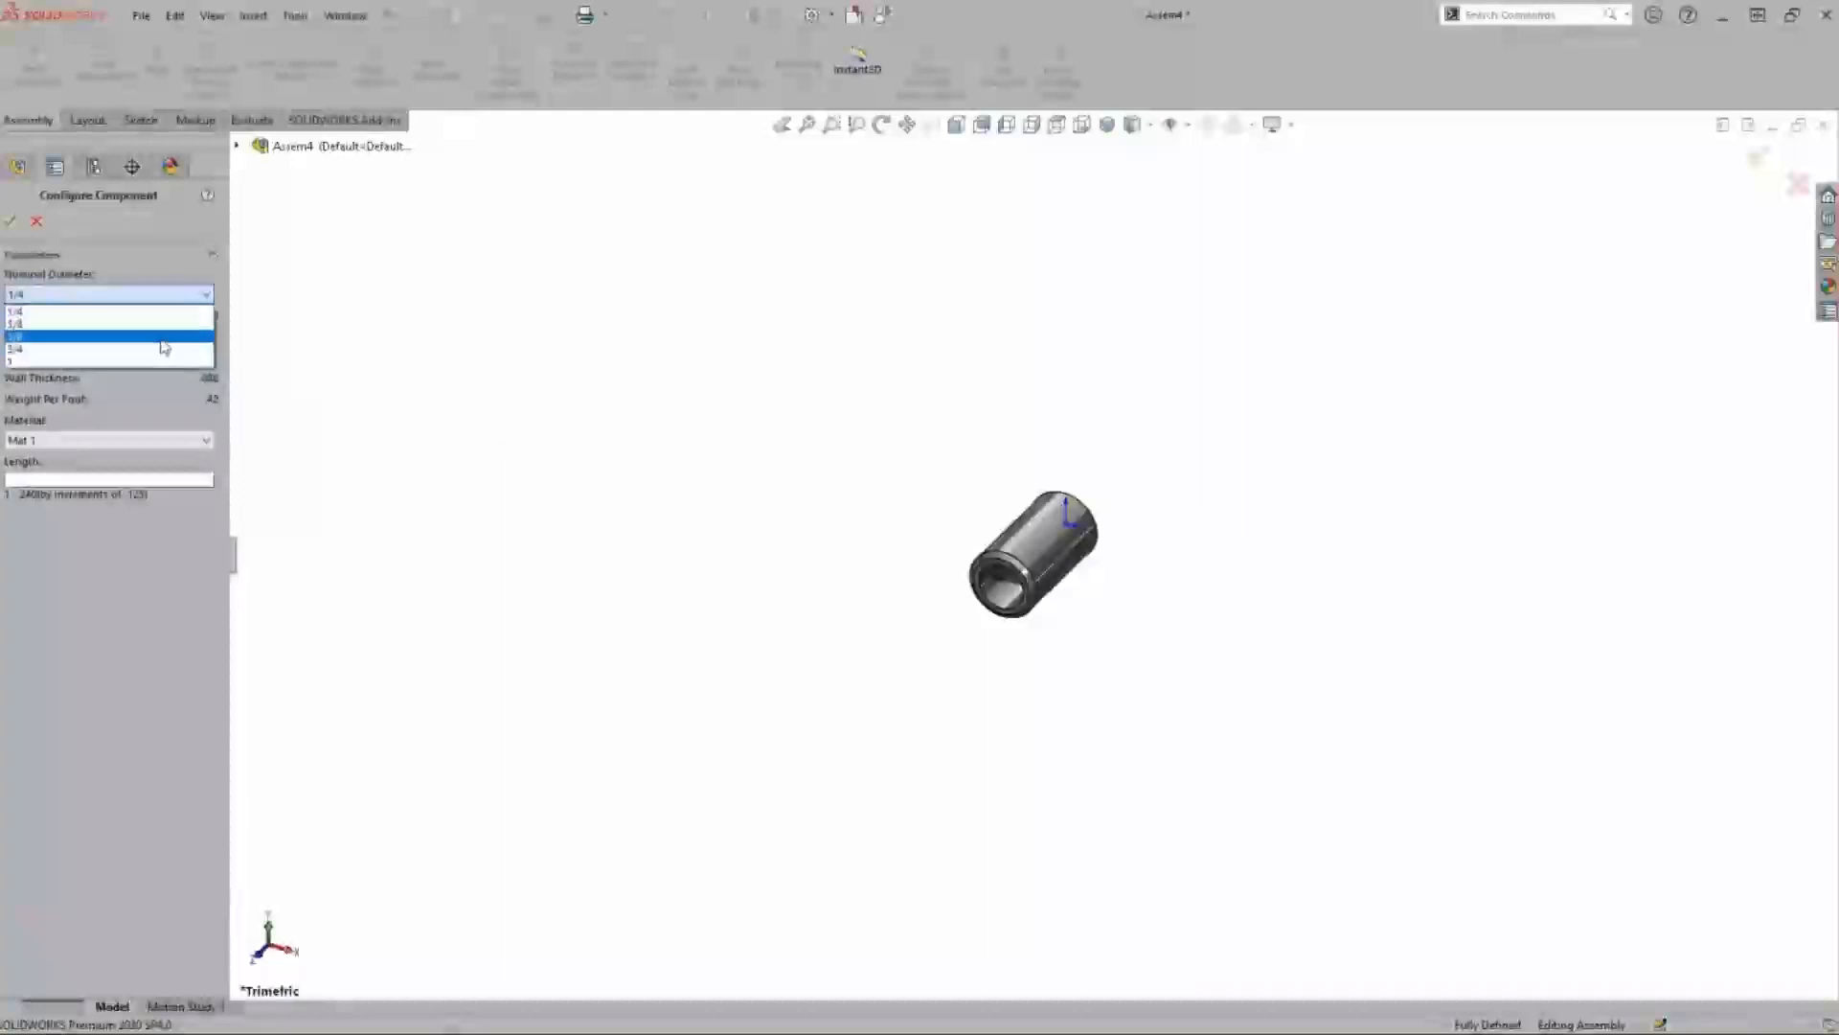
click(143, 346)
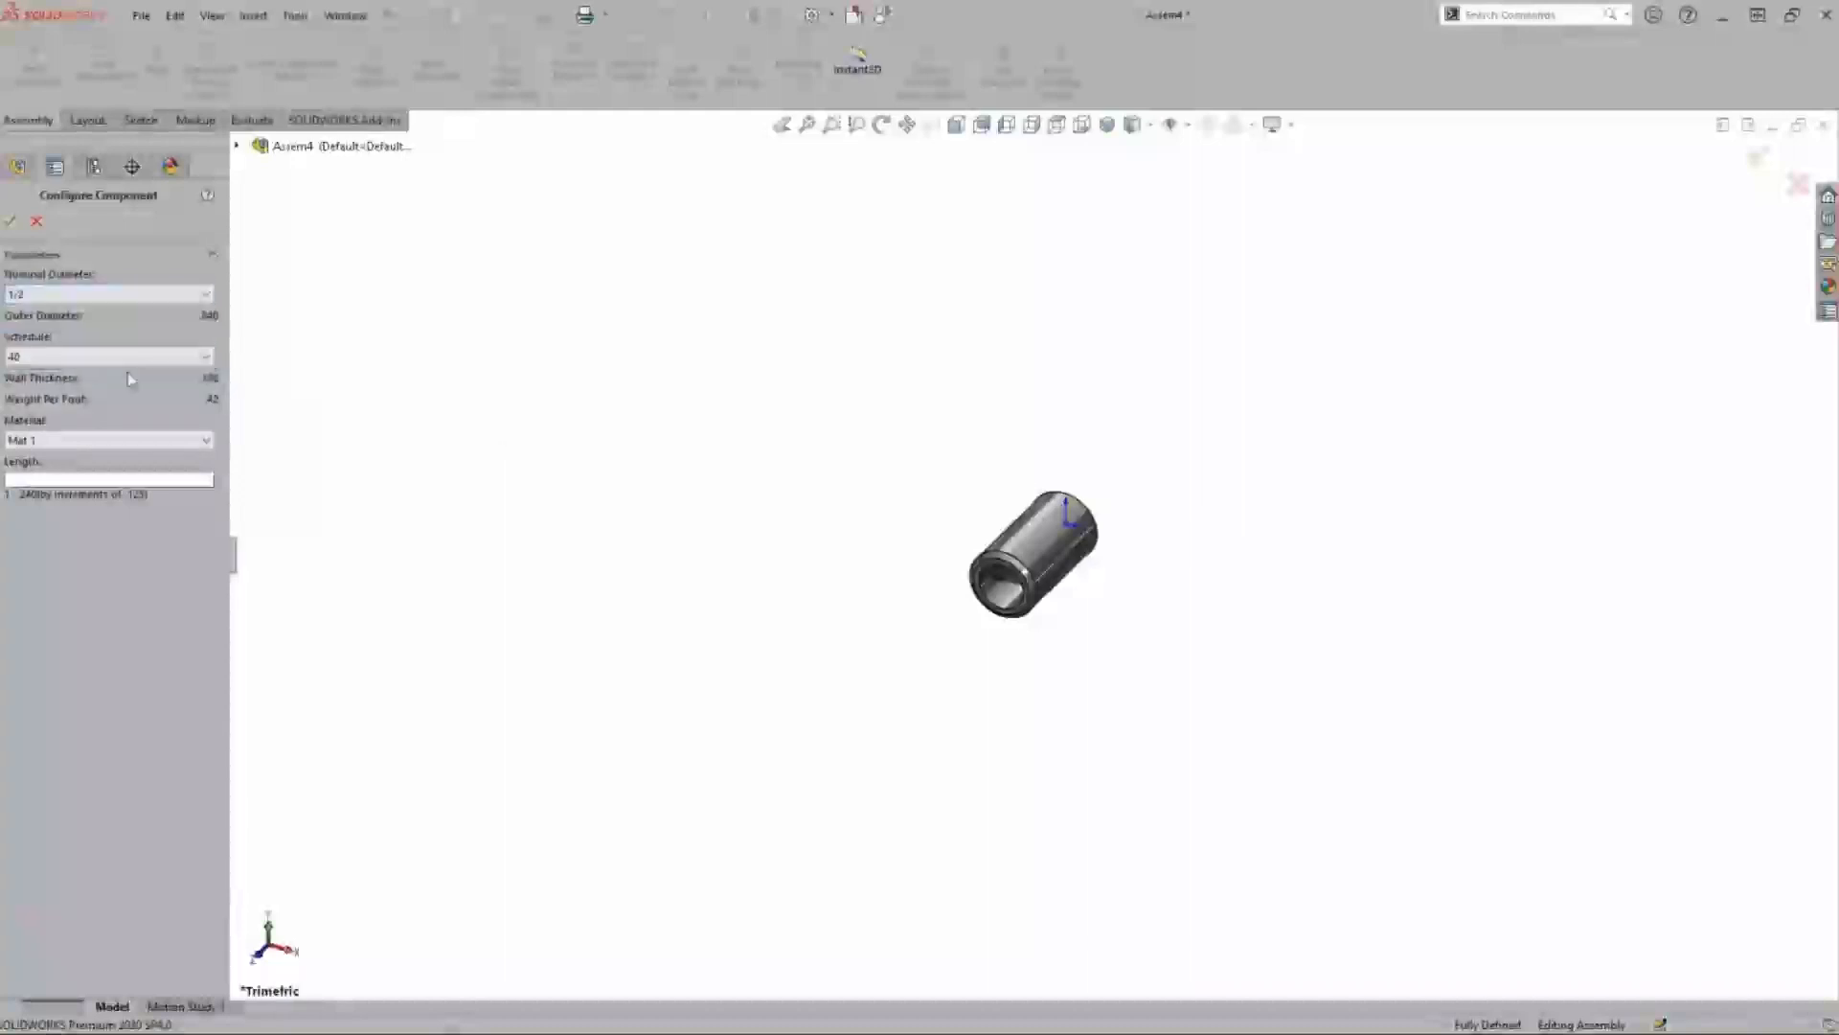
click(98, 484)
text(12)
click(8, 230)
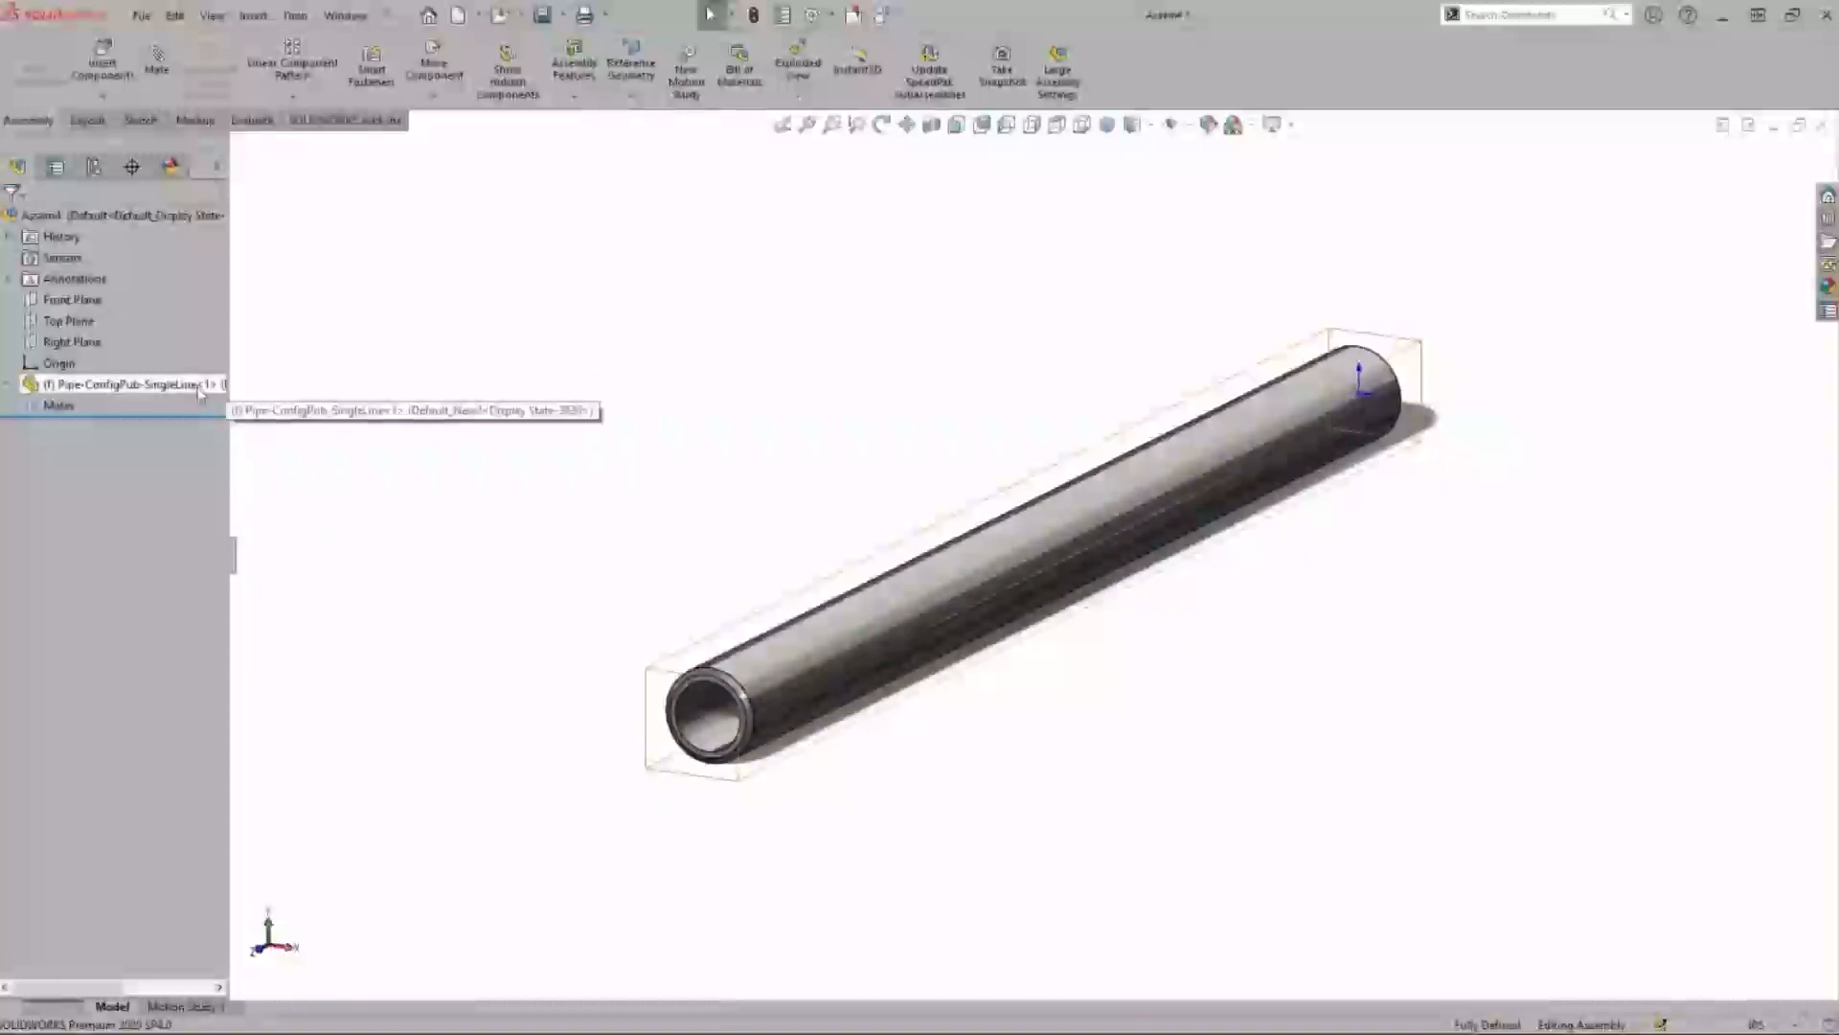
Reconfigure the pipe component in the assembly with nominal diameter 3/4, schedule 80 and a new length
right_click(201, 388)
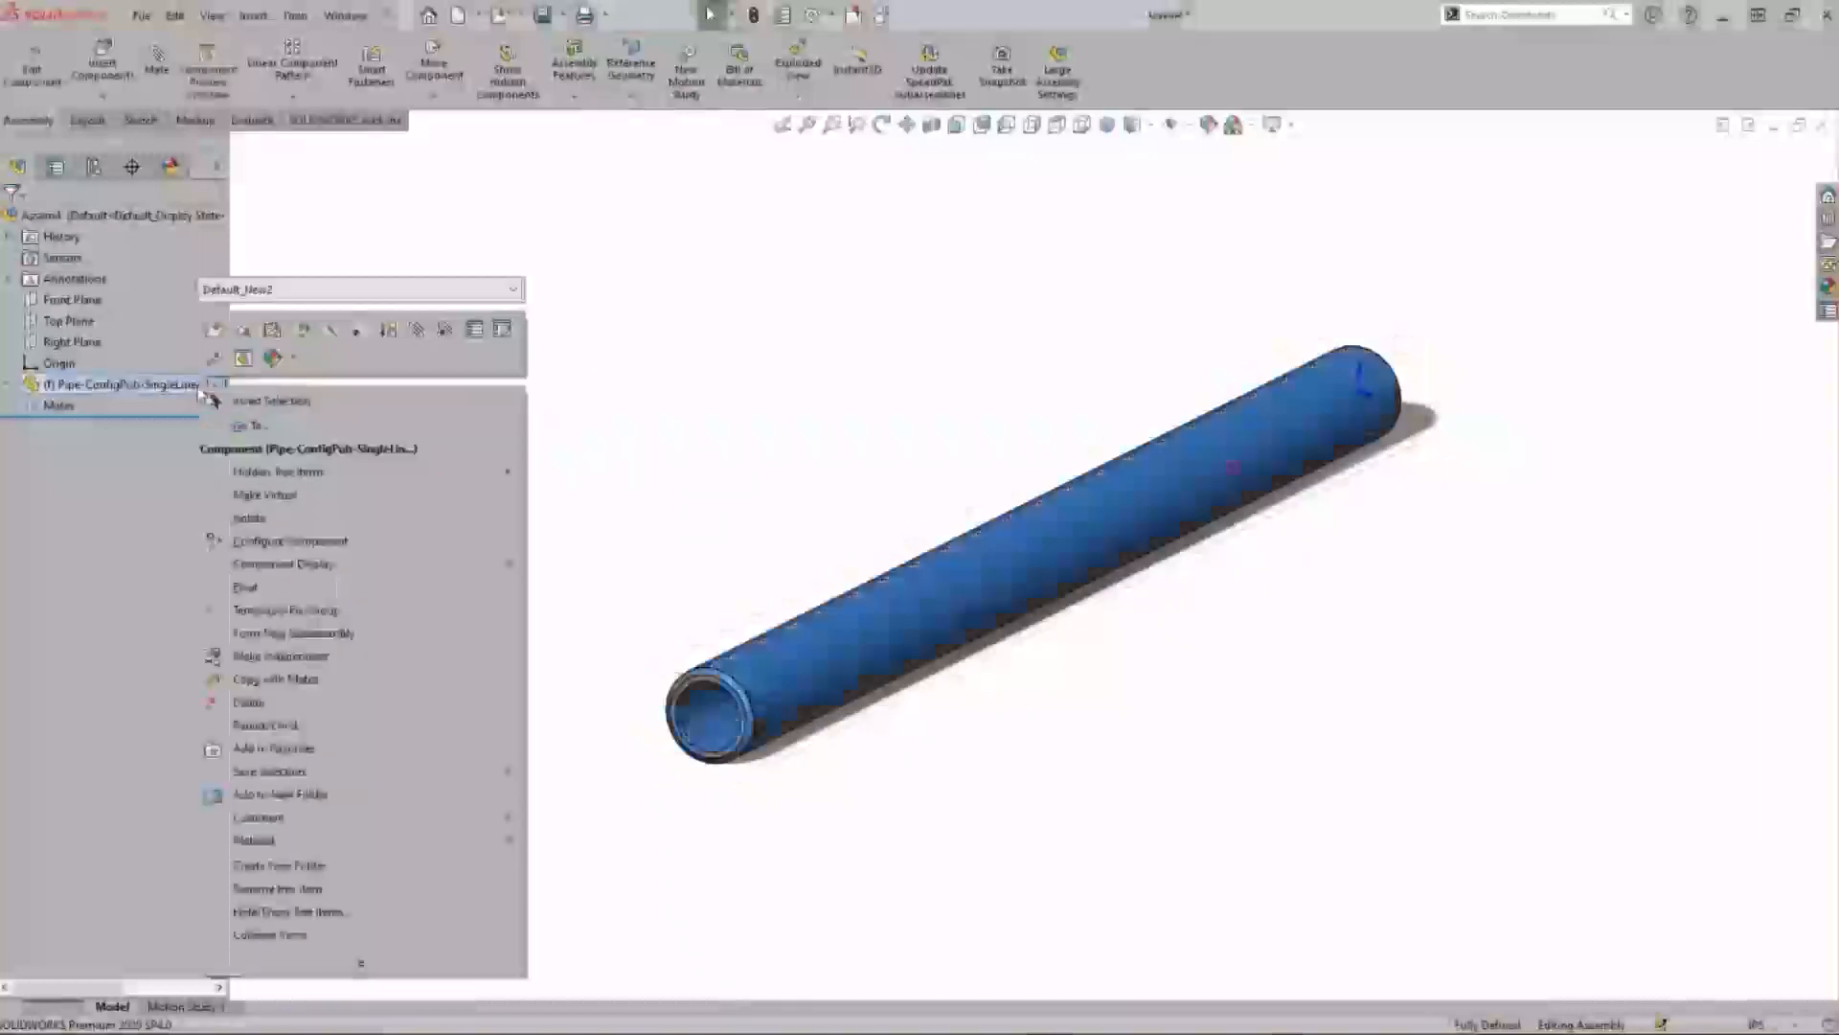
click(510, 335)
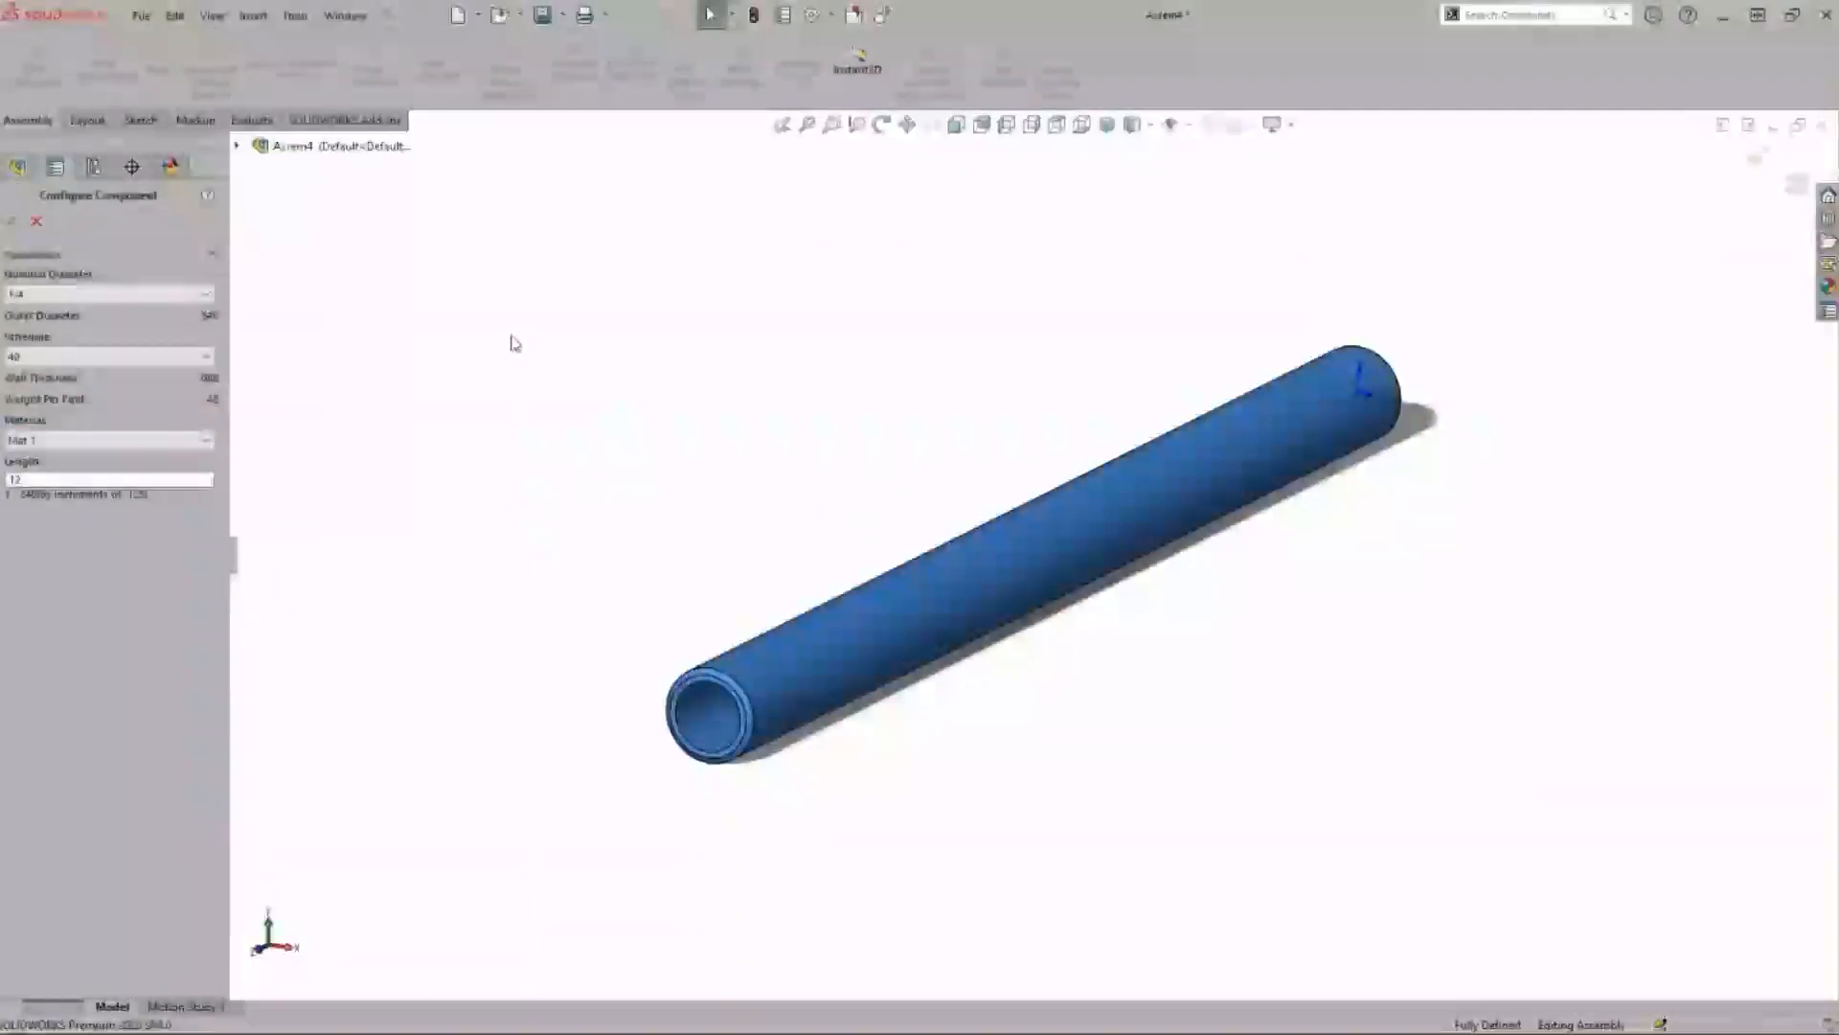
click(74, 293)
click(69, 351)
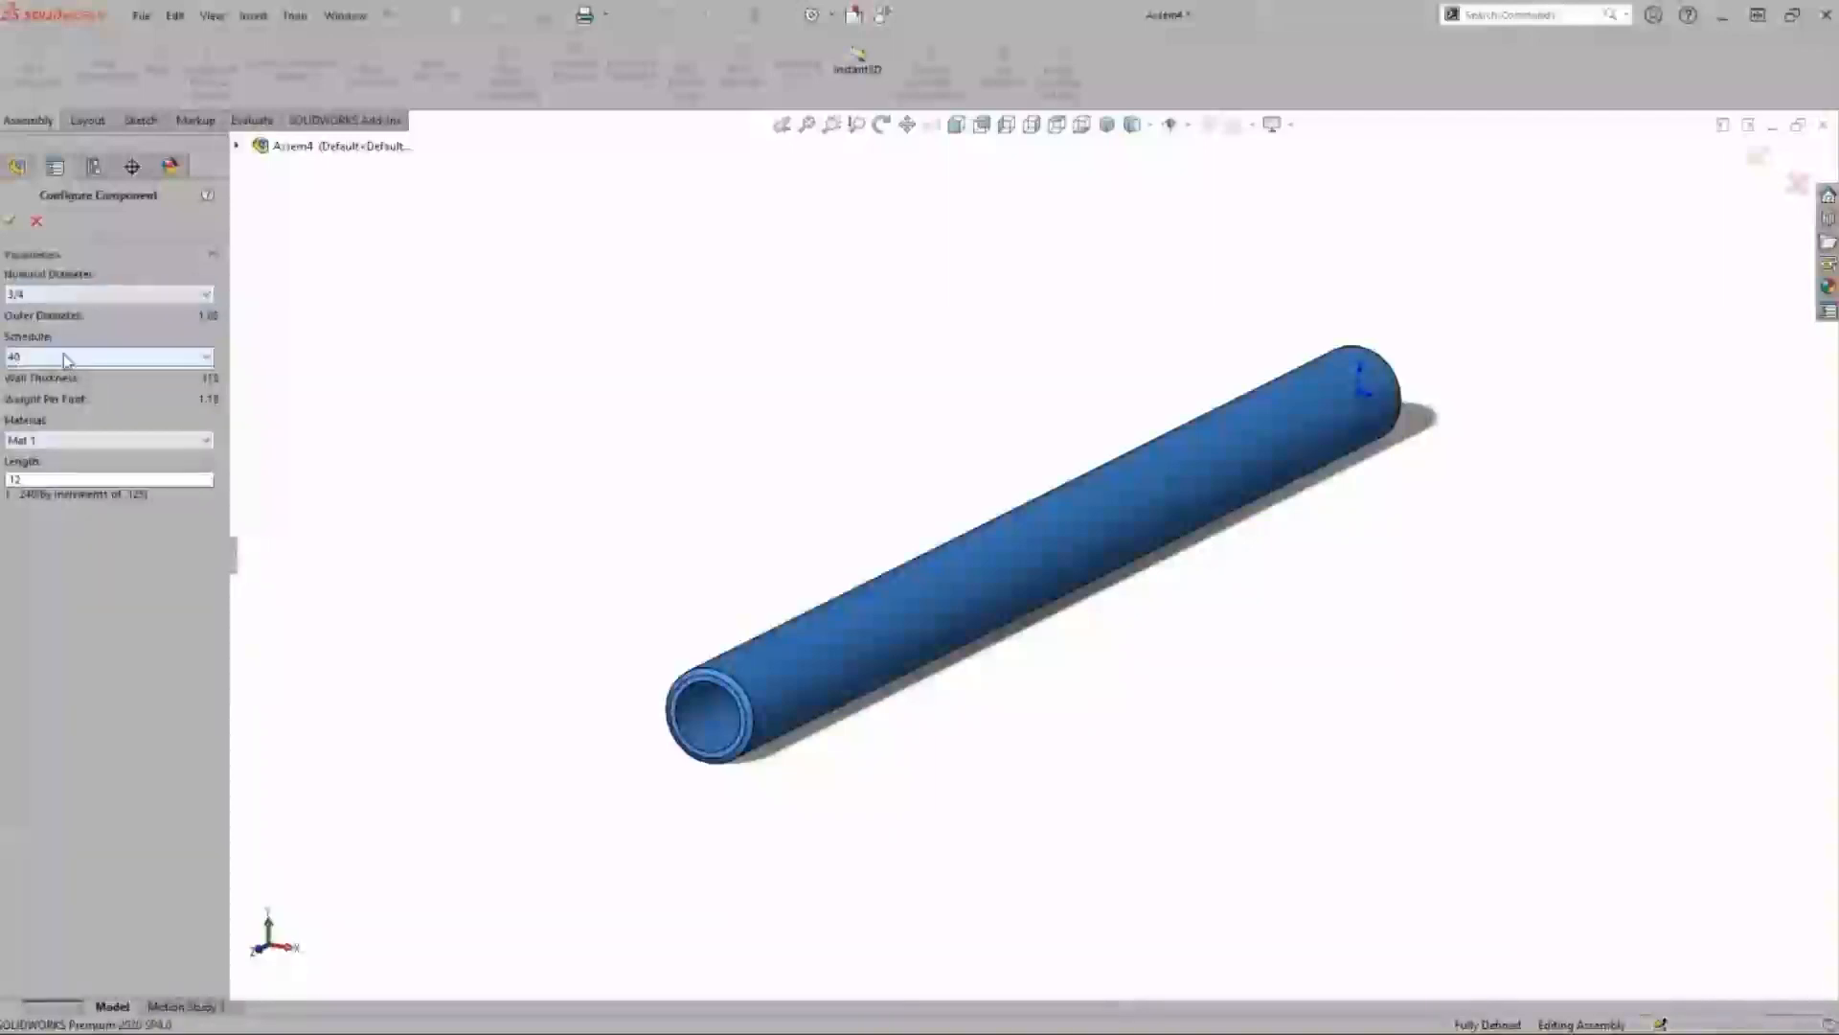
click(63, 356)
click(69, 400)
double_click(83, 478)
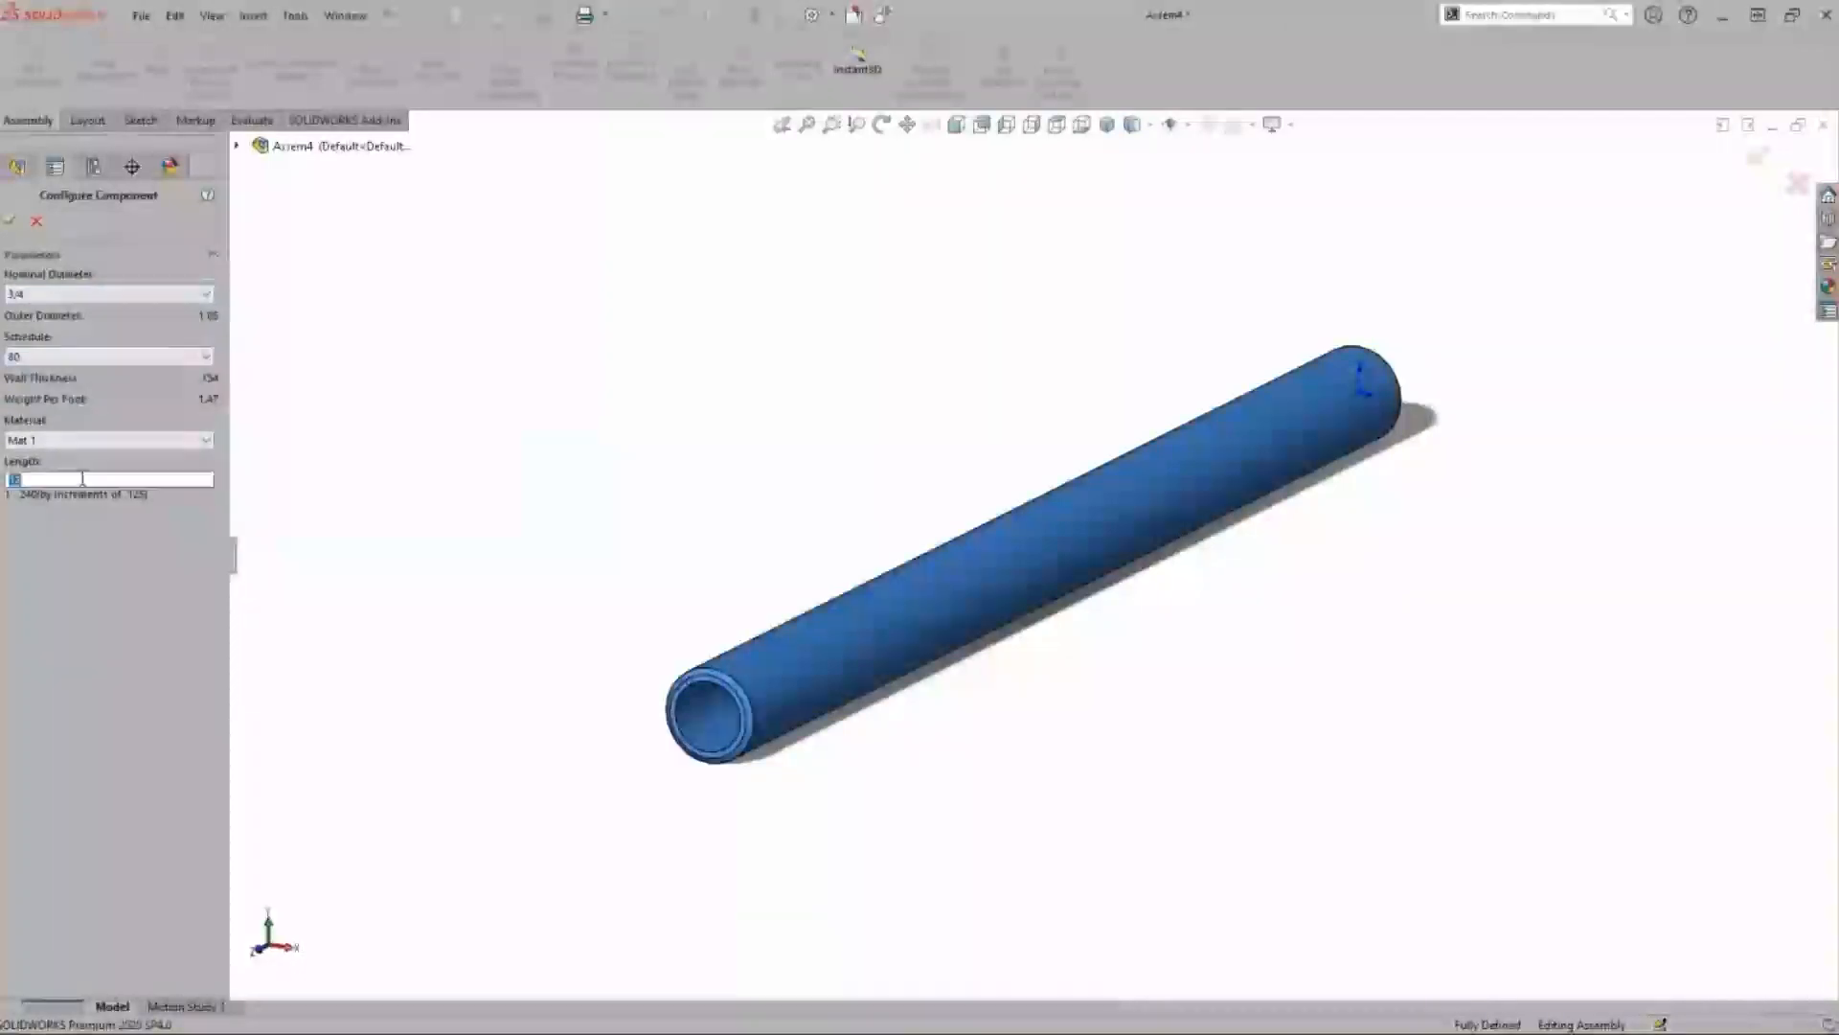
text(1)
text(-)
text(6)
key(Return)
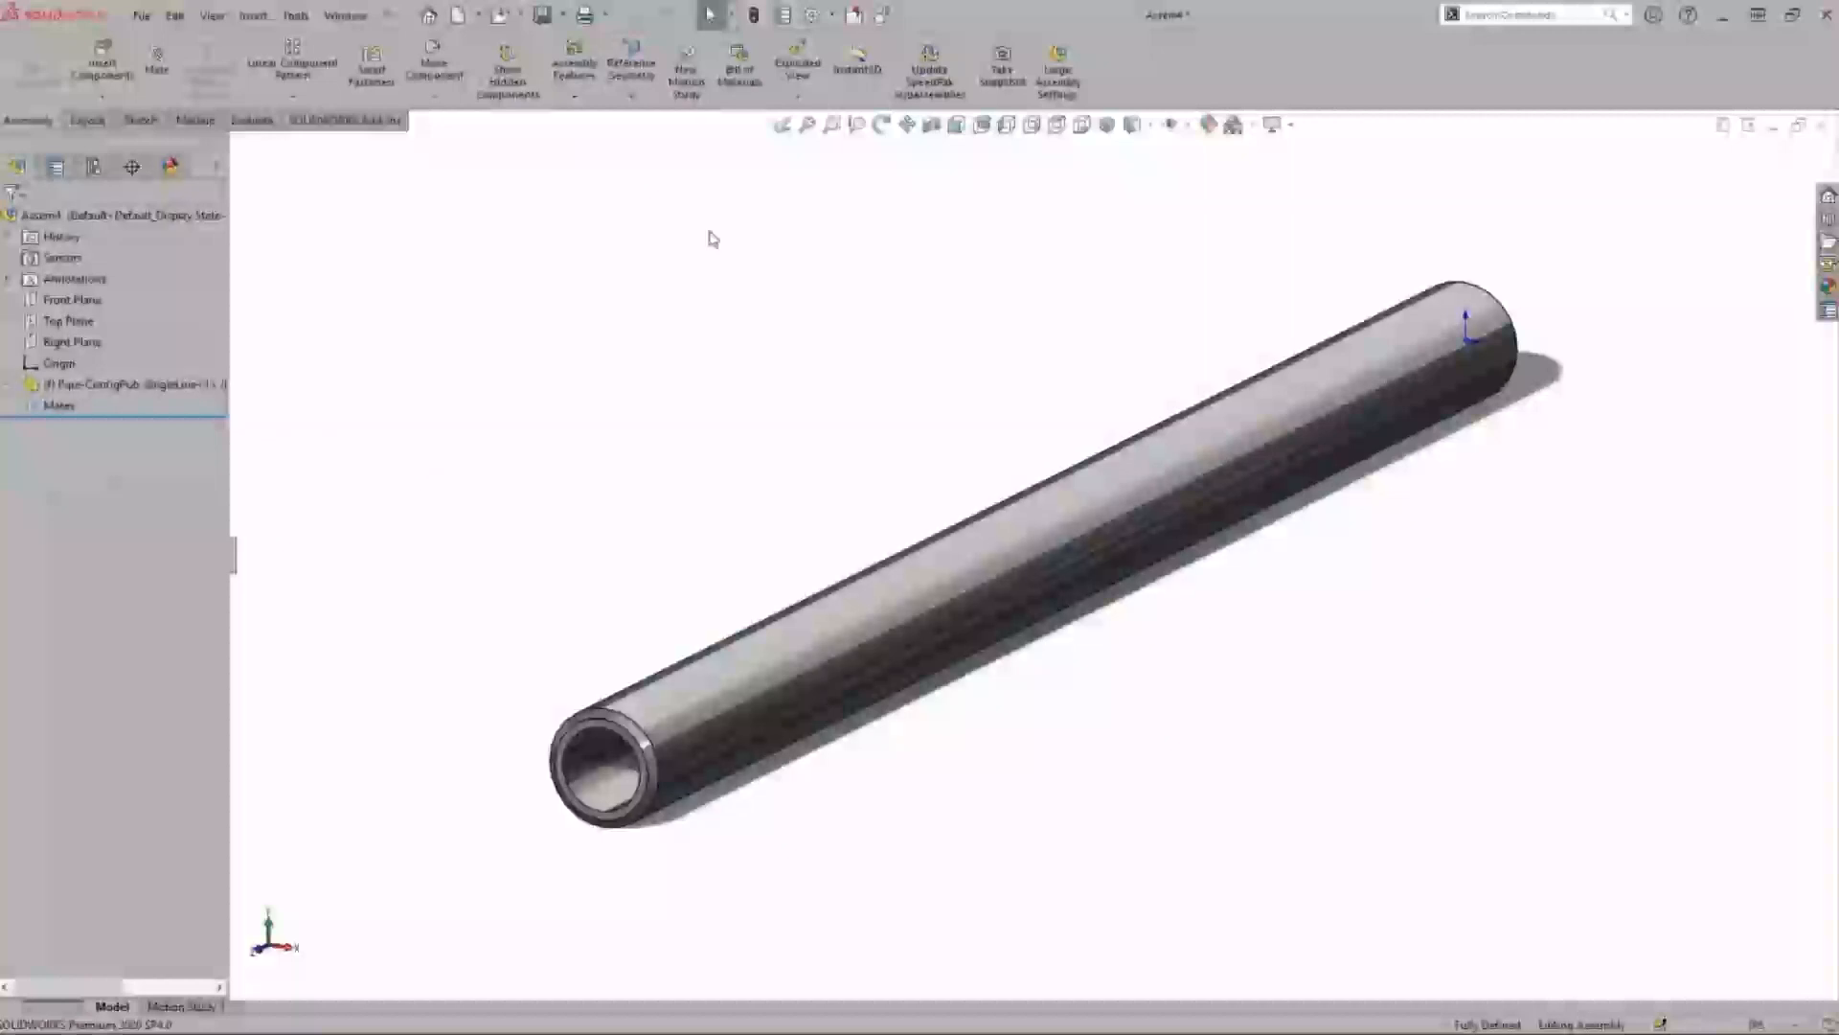
In the pipe part, widen the configuration list and show the Default_New2 configuration and the one below it
click(852, 21)
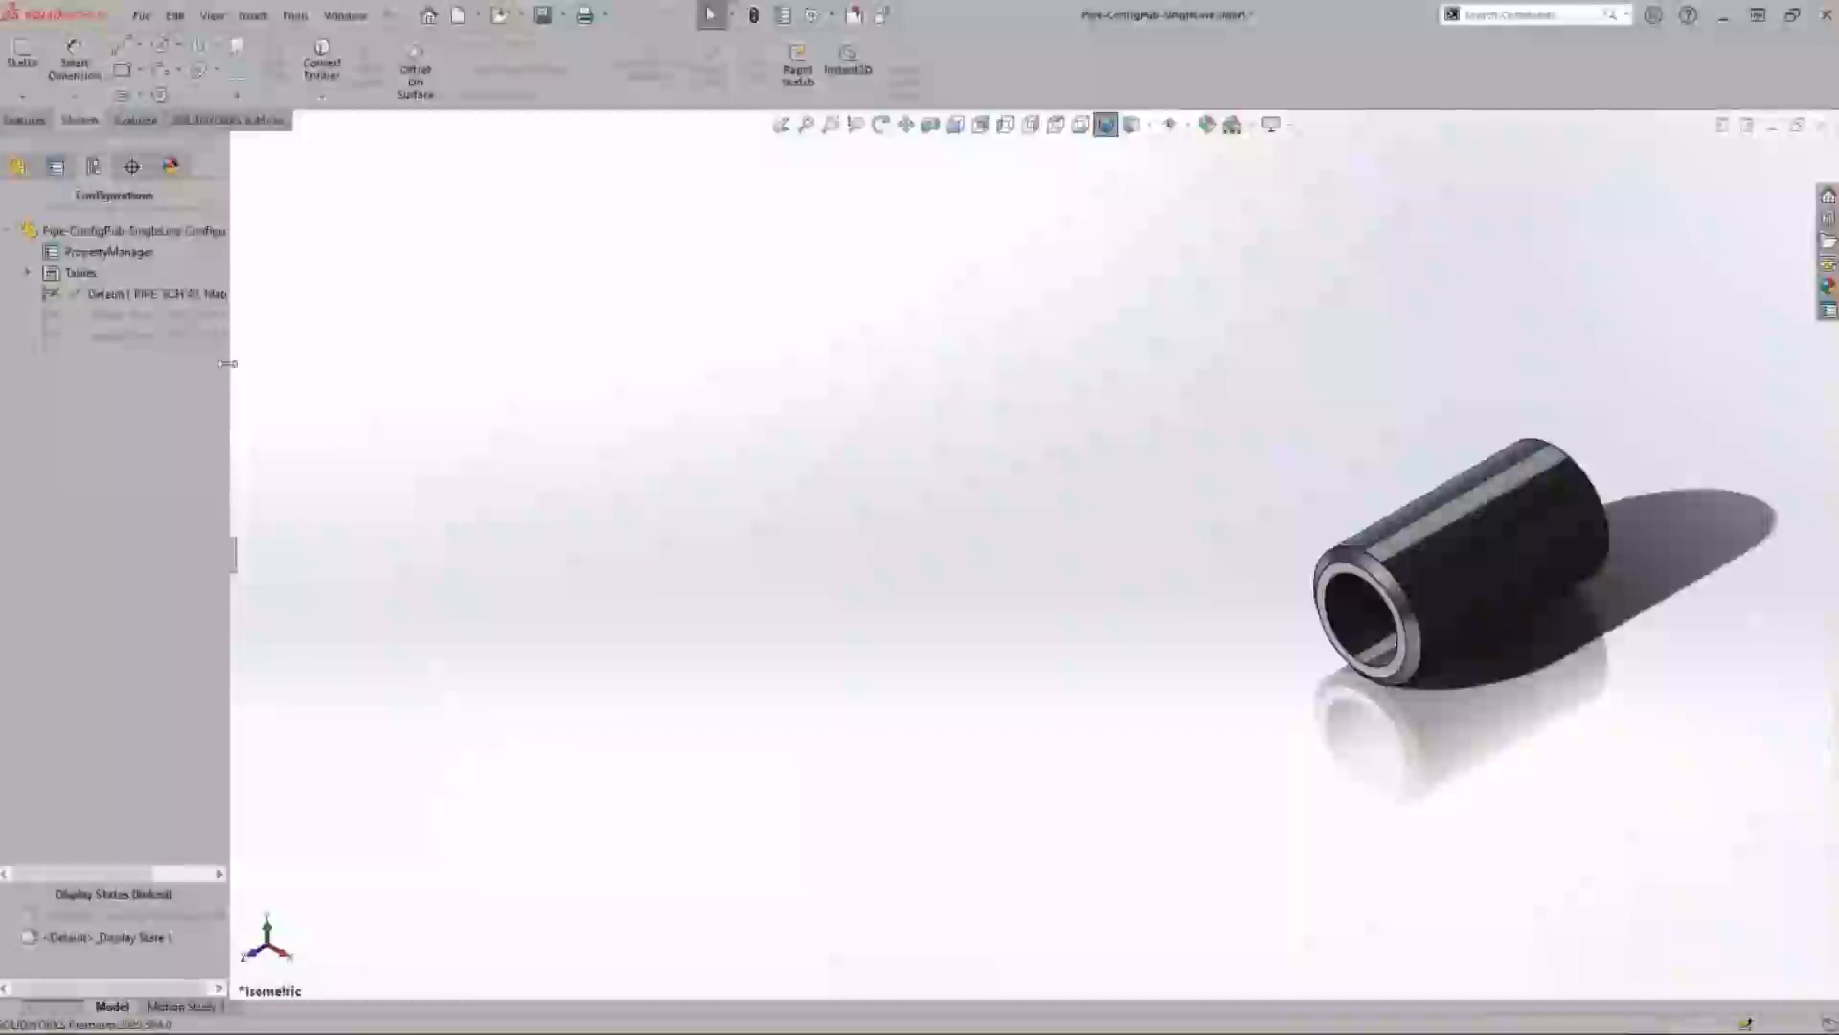
drag(233, 373, 382, 372)
double_click(235, 317)
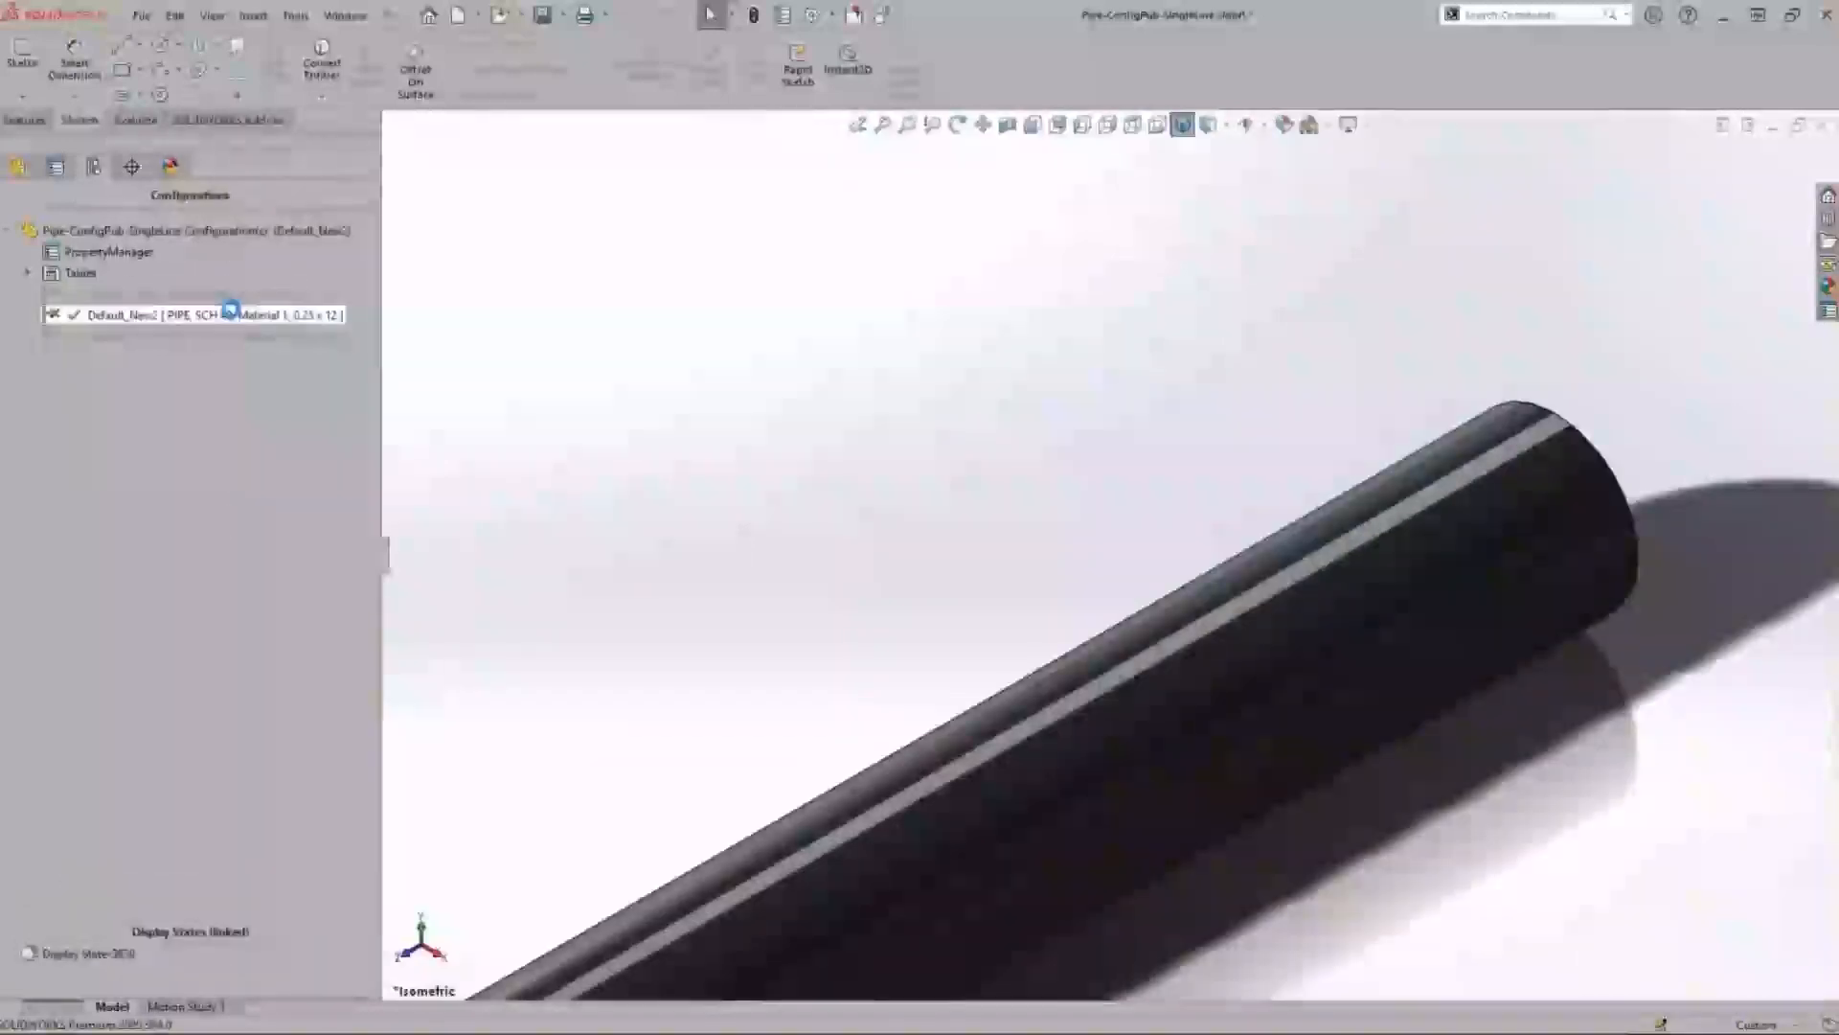
key(f)
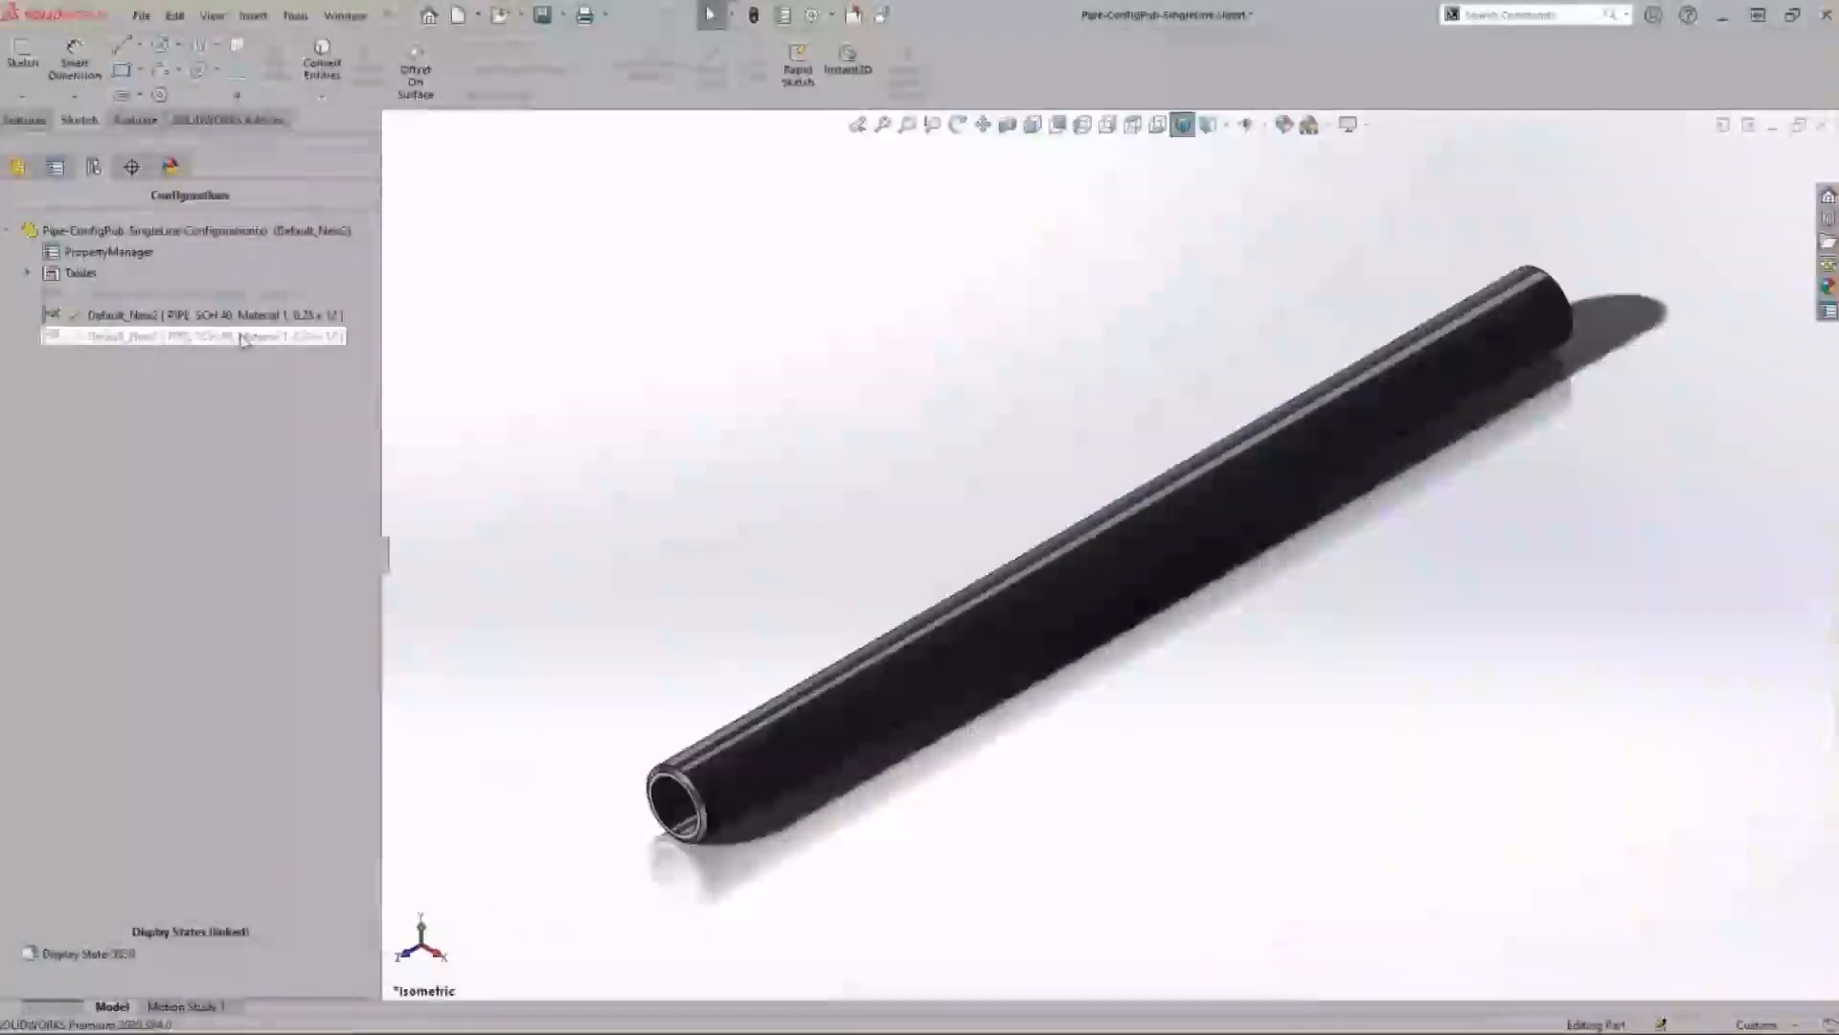
double_click(247, 338)
key(f)
middle_drag(575, 322, 618, 272)
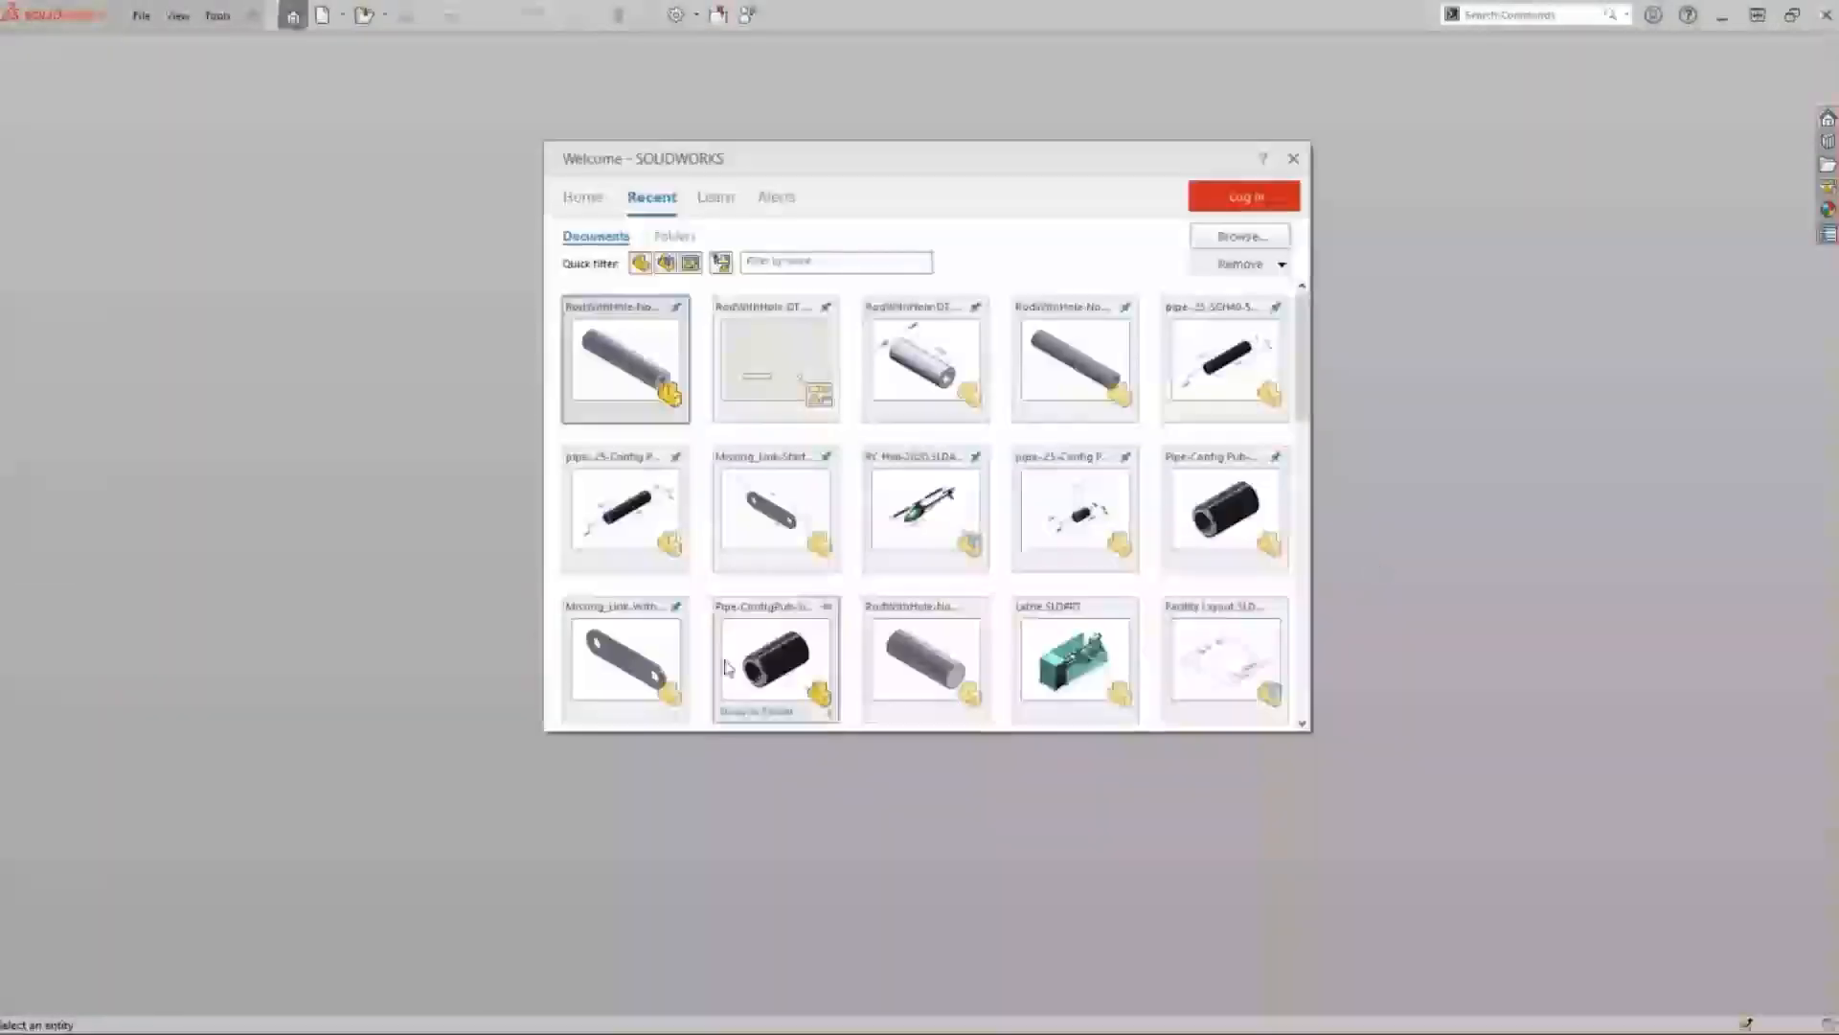
Open the Missing_Link-WithConfigPub part and open its design table for editing
click(605, 670)
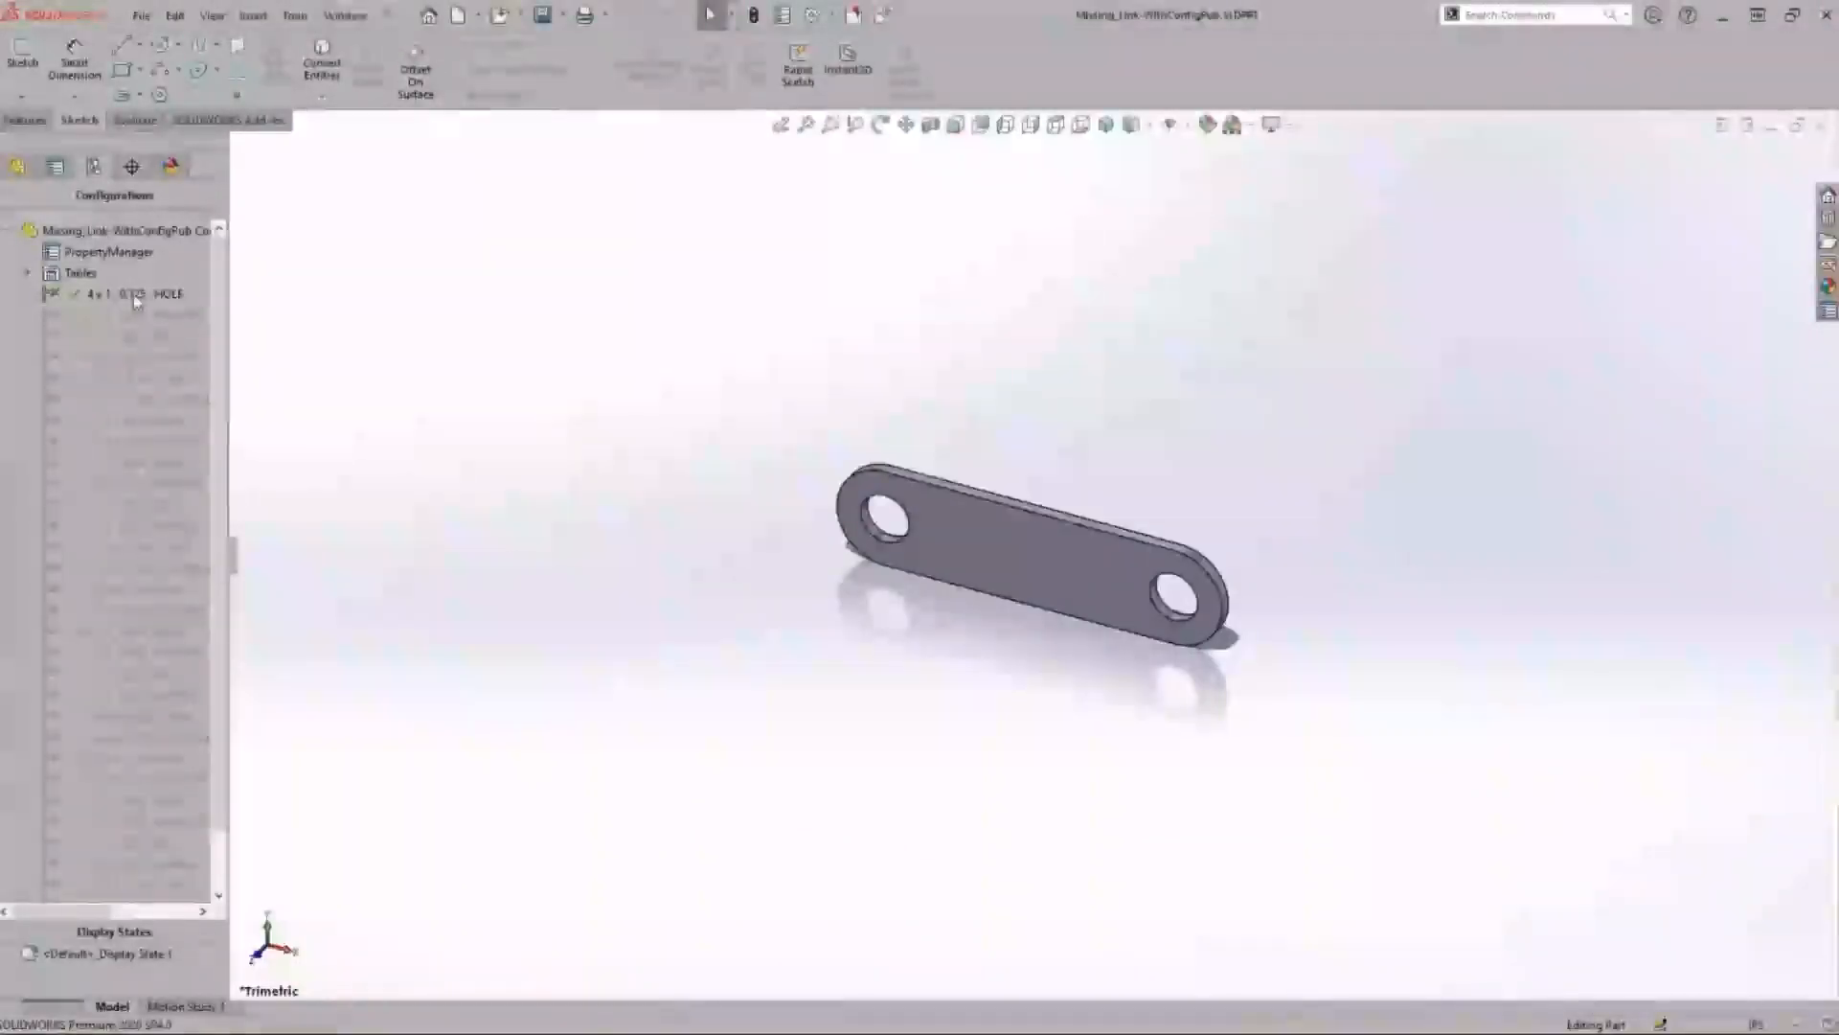
click(28, 273)
right_click(109, 297)
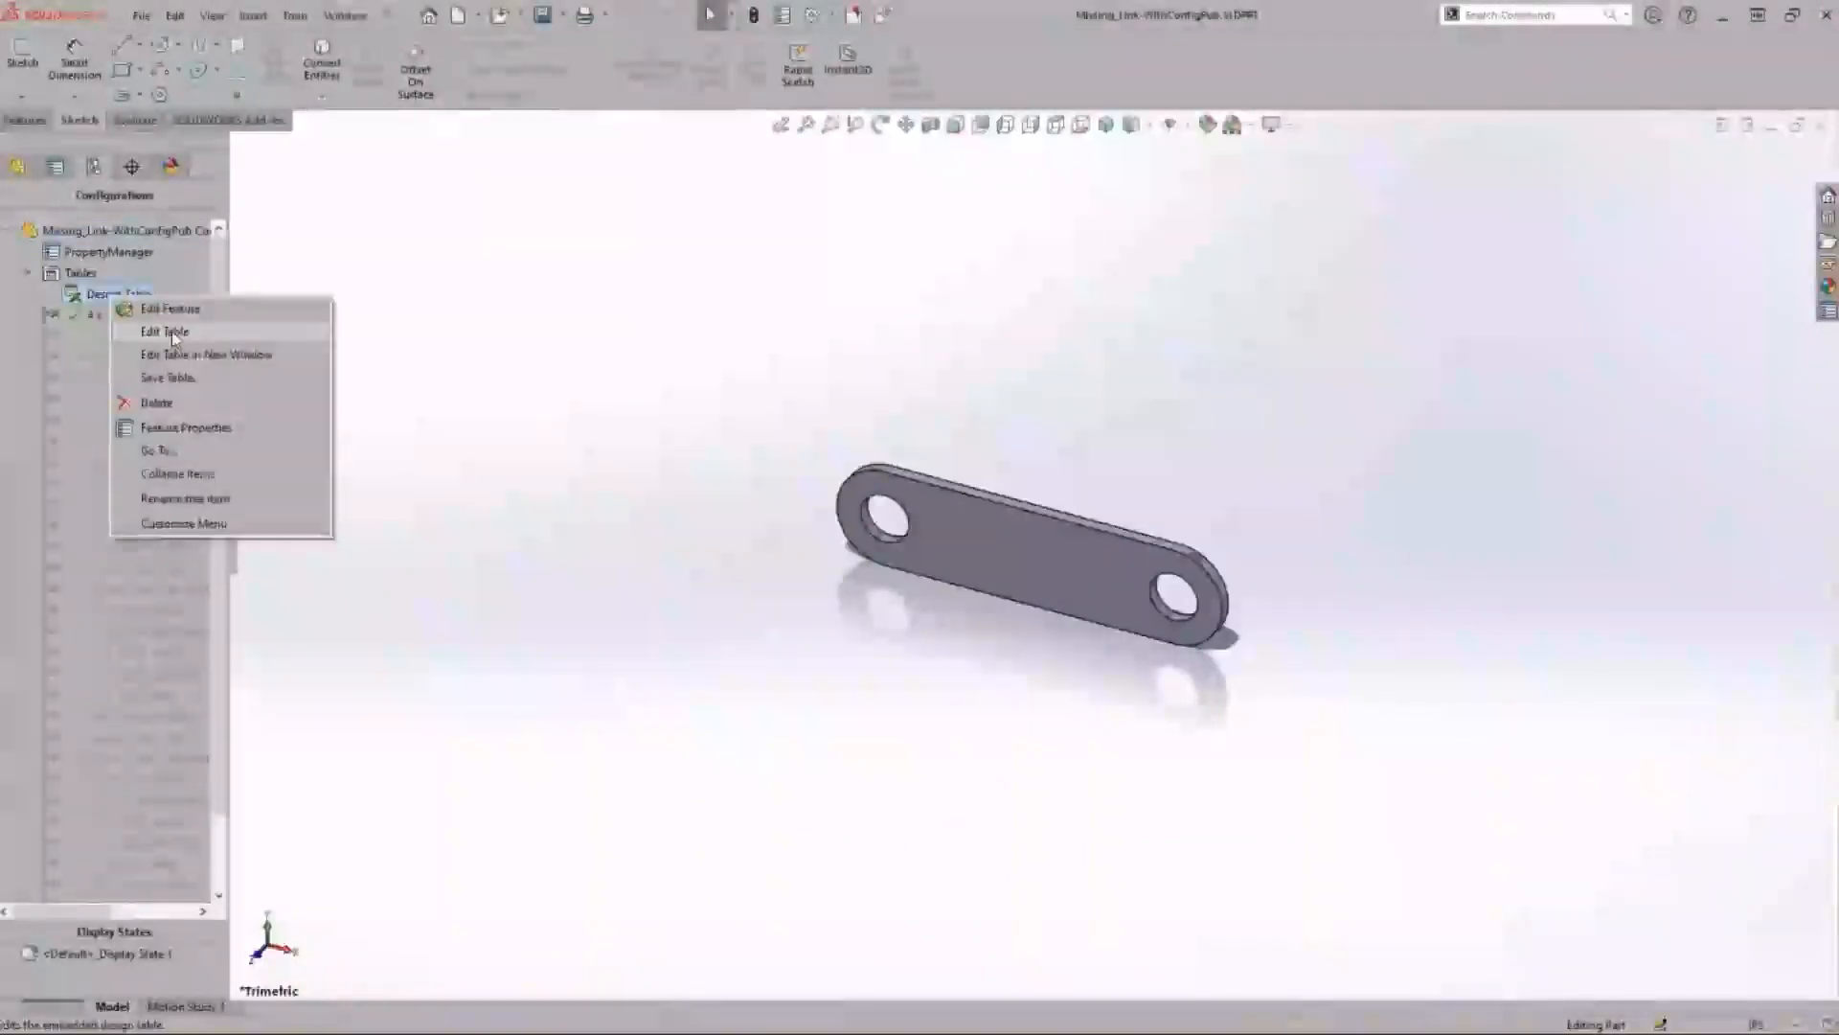
click(171, 332)
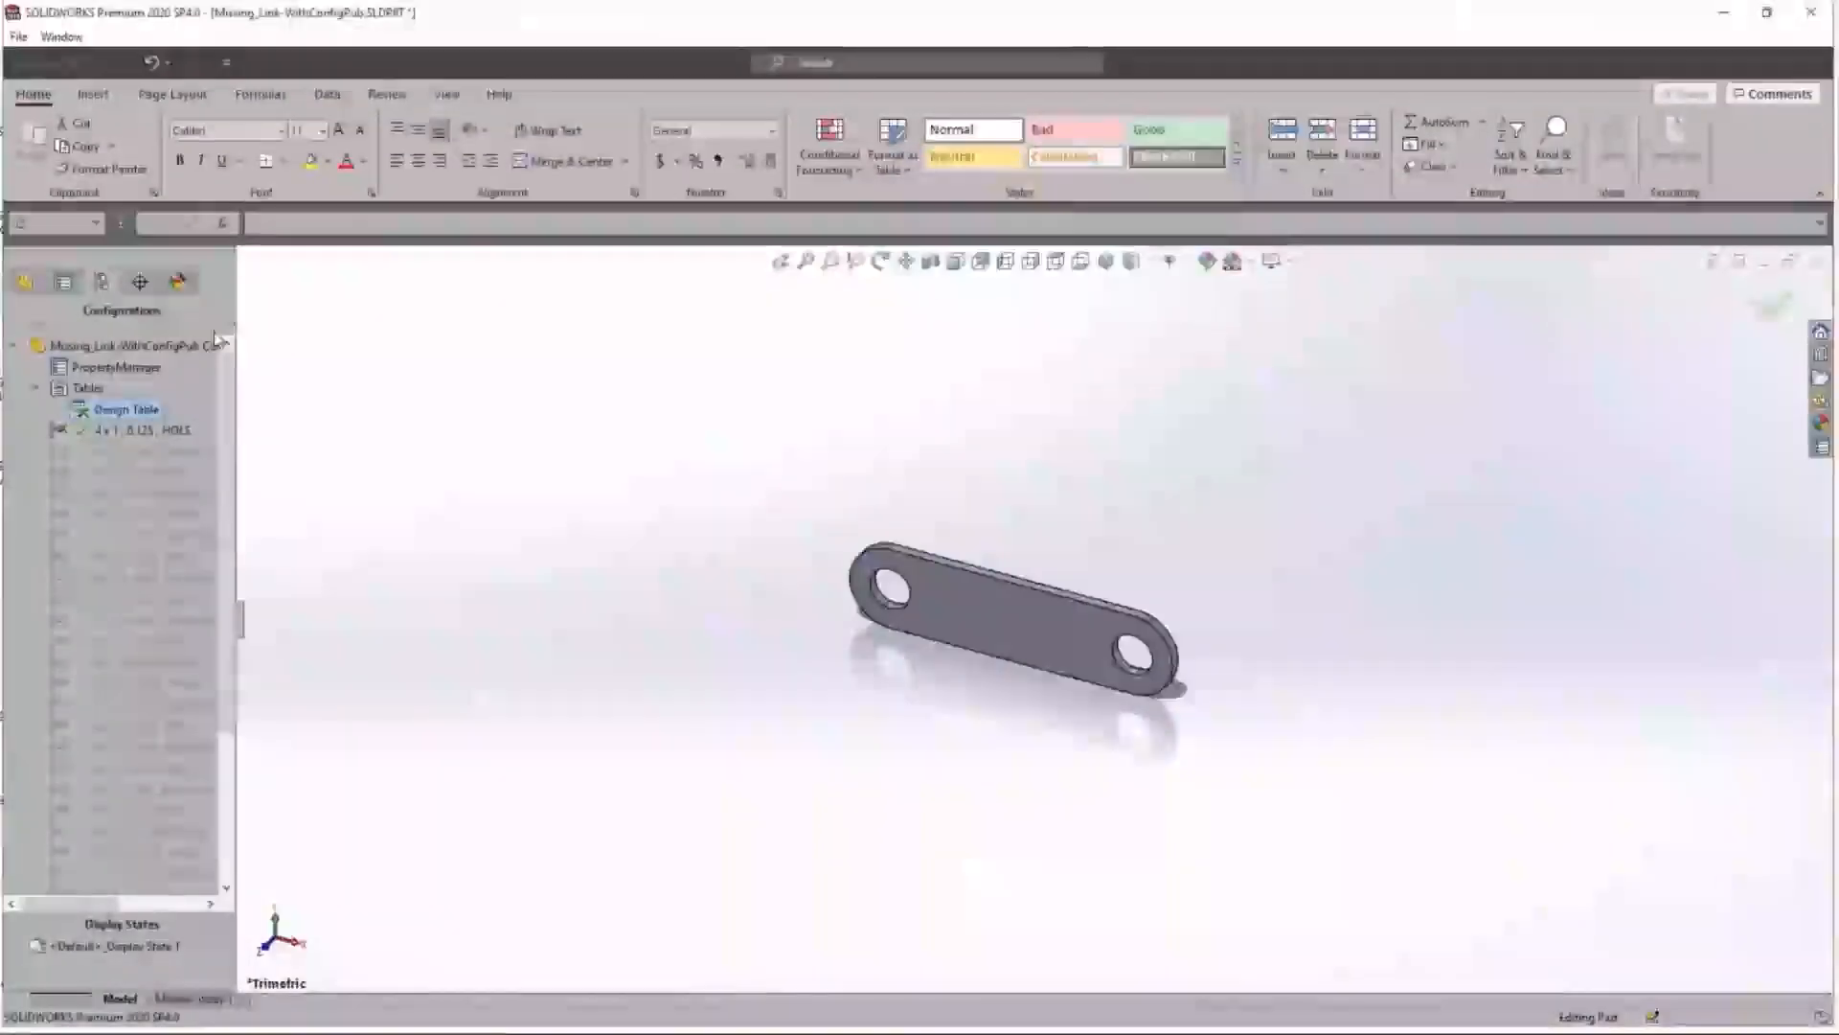
Examine the configuration rows and dimension column headers in the link's design table, and close the table
click(829, 692)
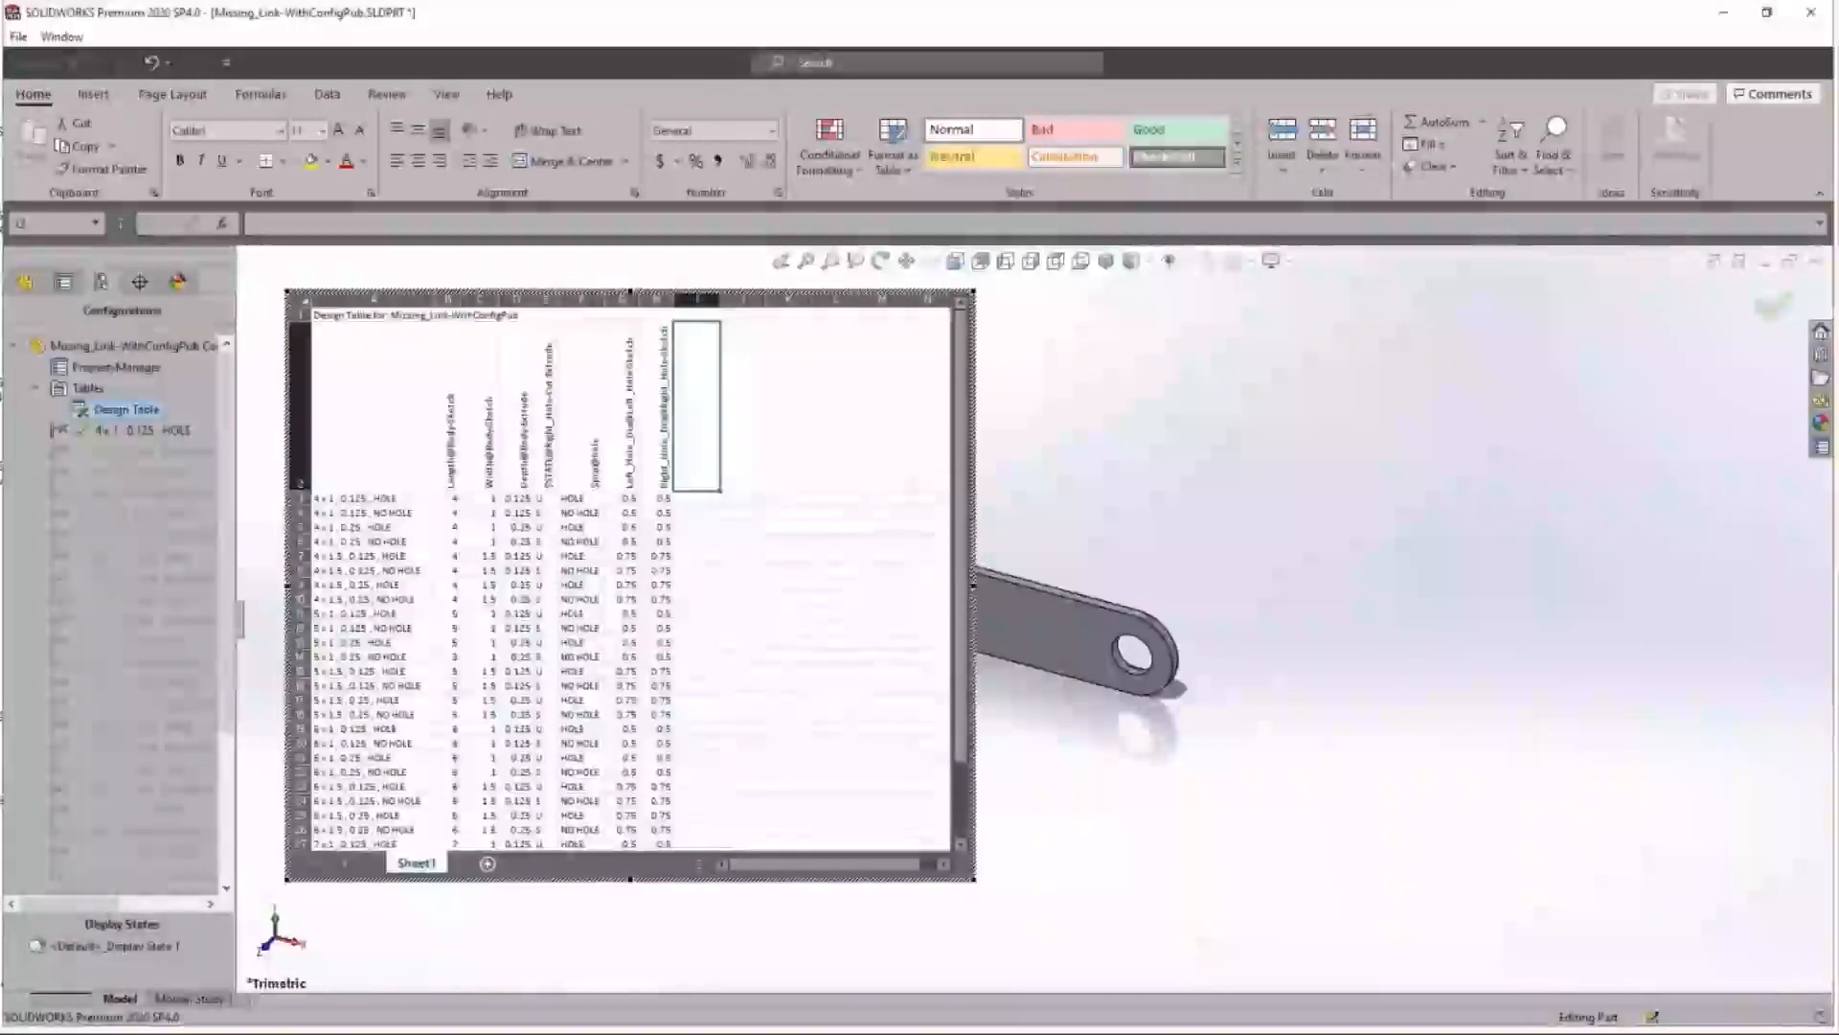
click(359, 500)
scroll(359, 500, down, 2)
scroll(359, 728, down, 6)
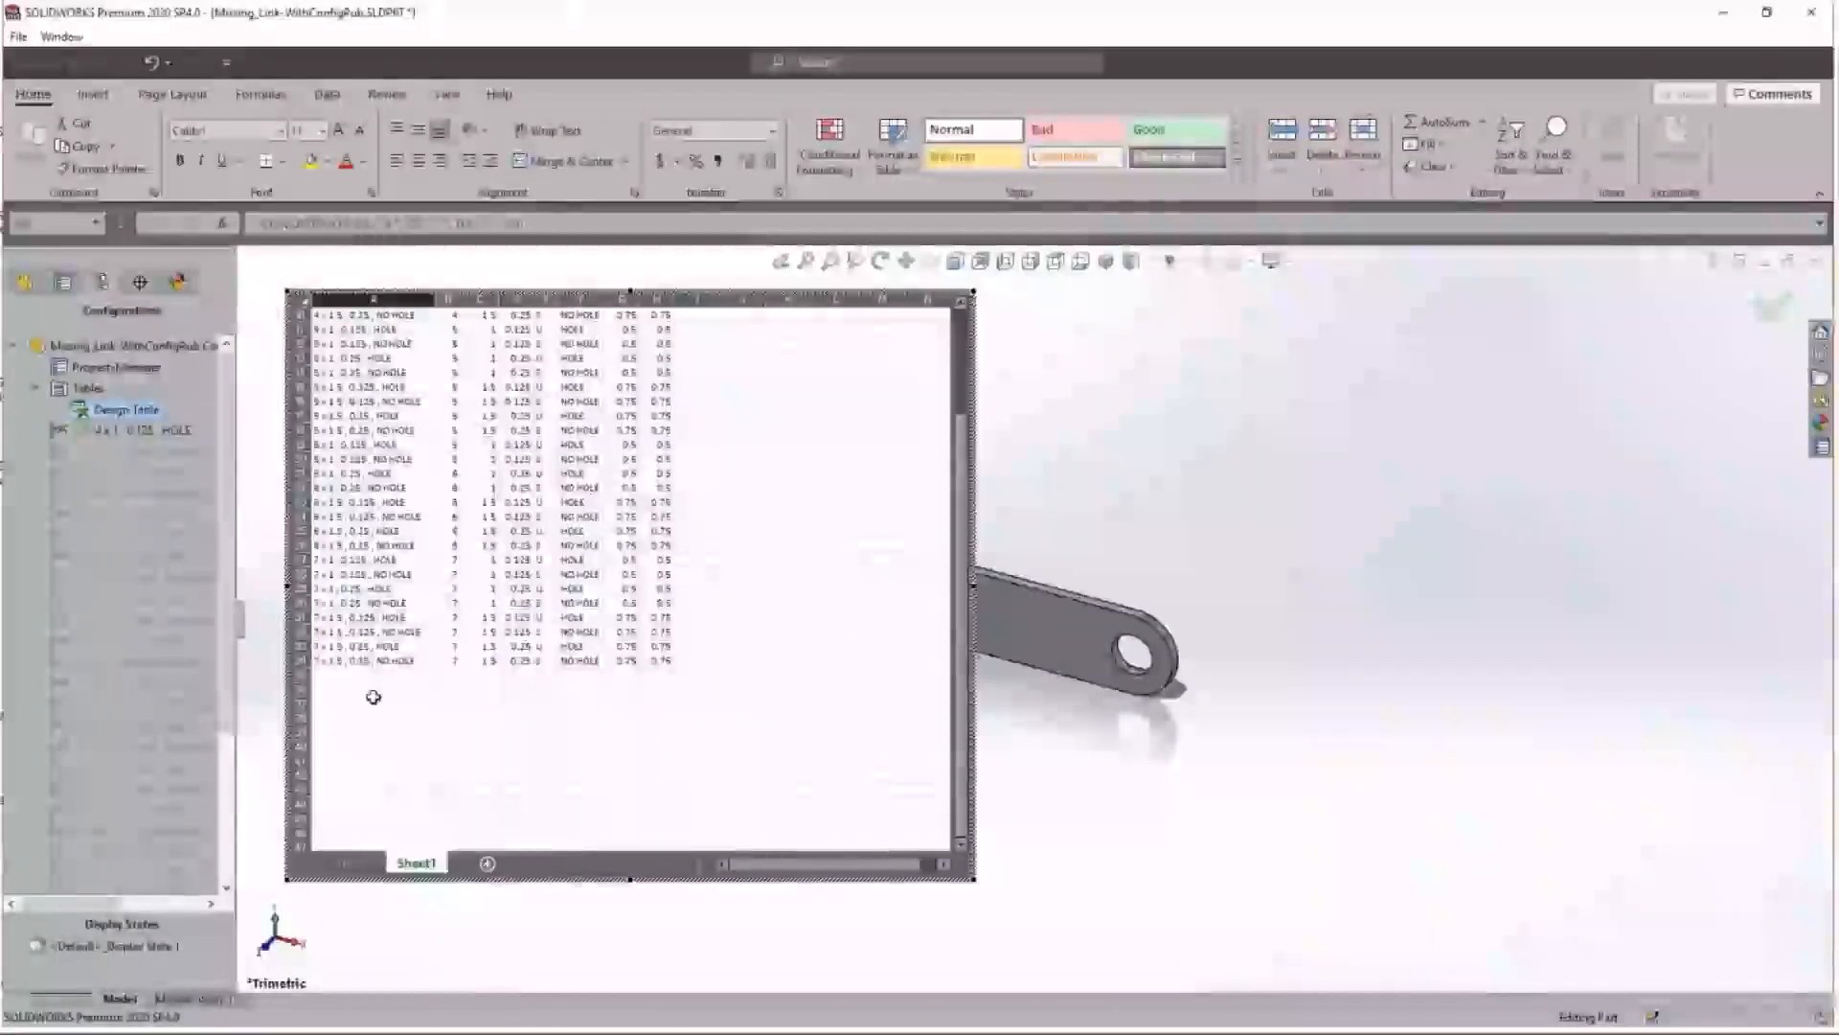
click(388, 660)
scroll(598, 737, up, 10)
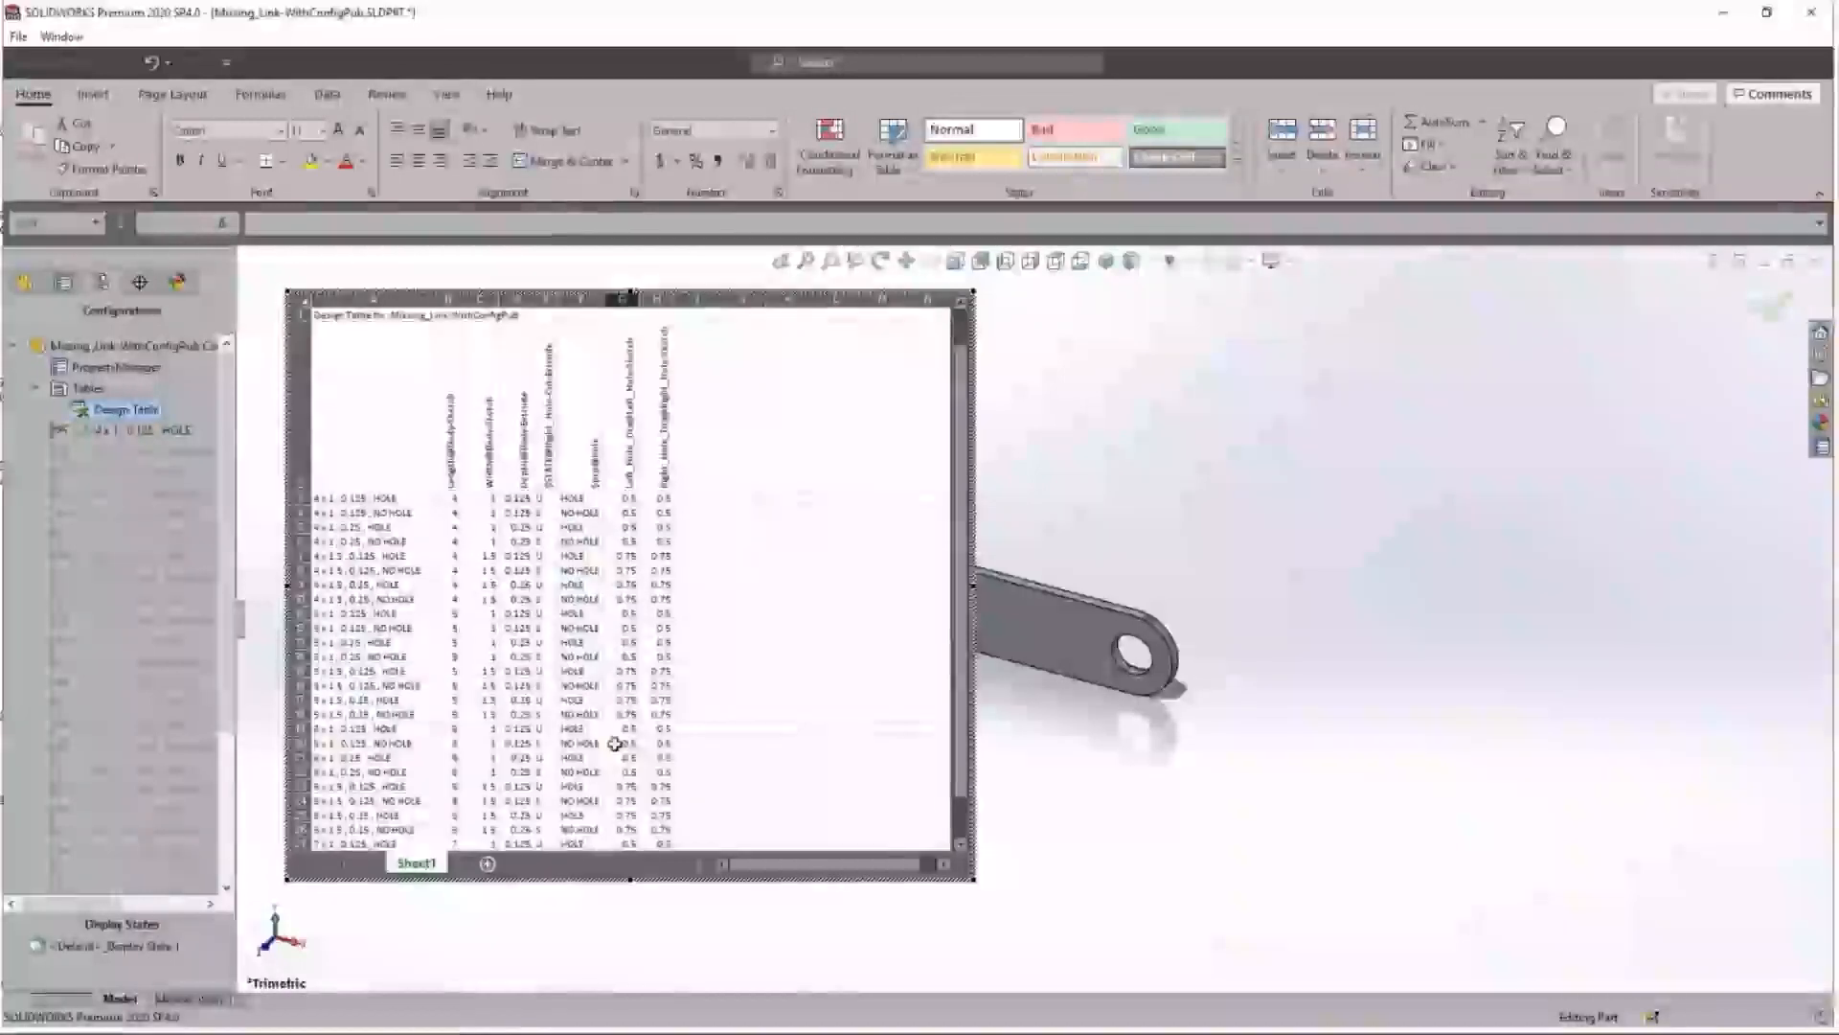
click(452, 457)
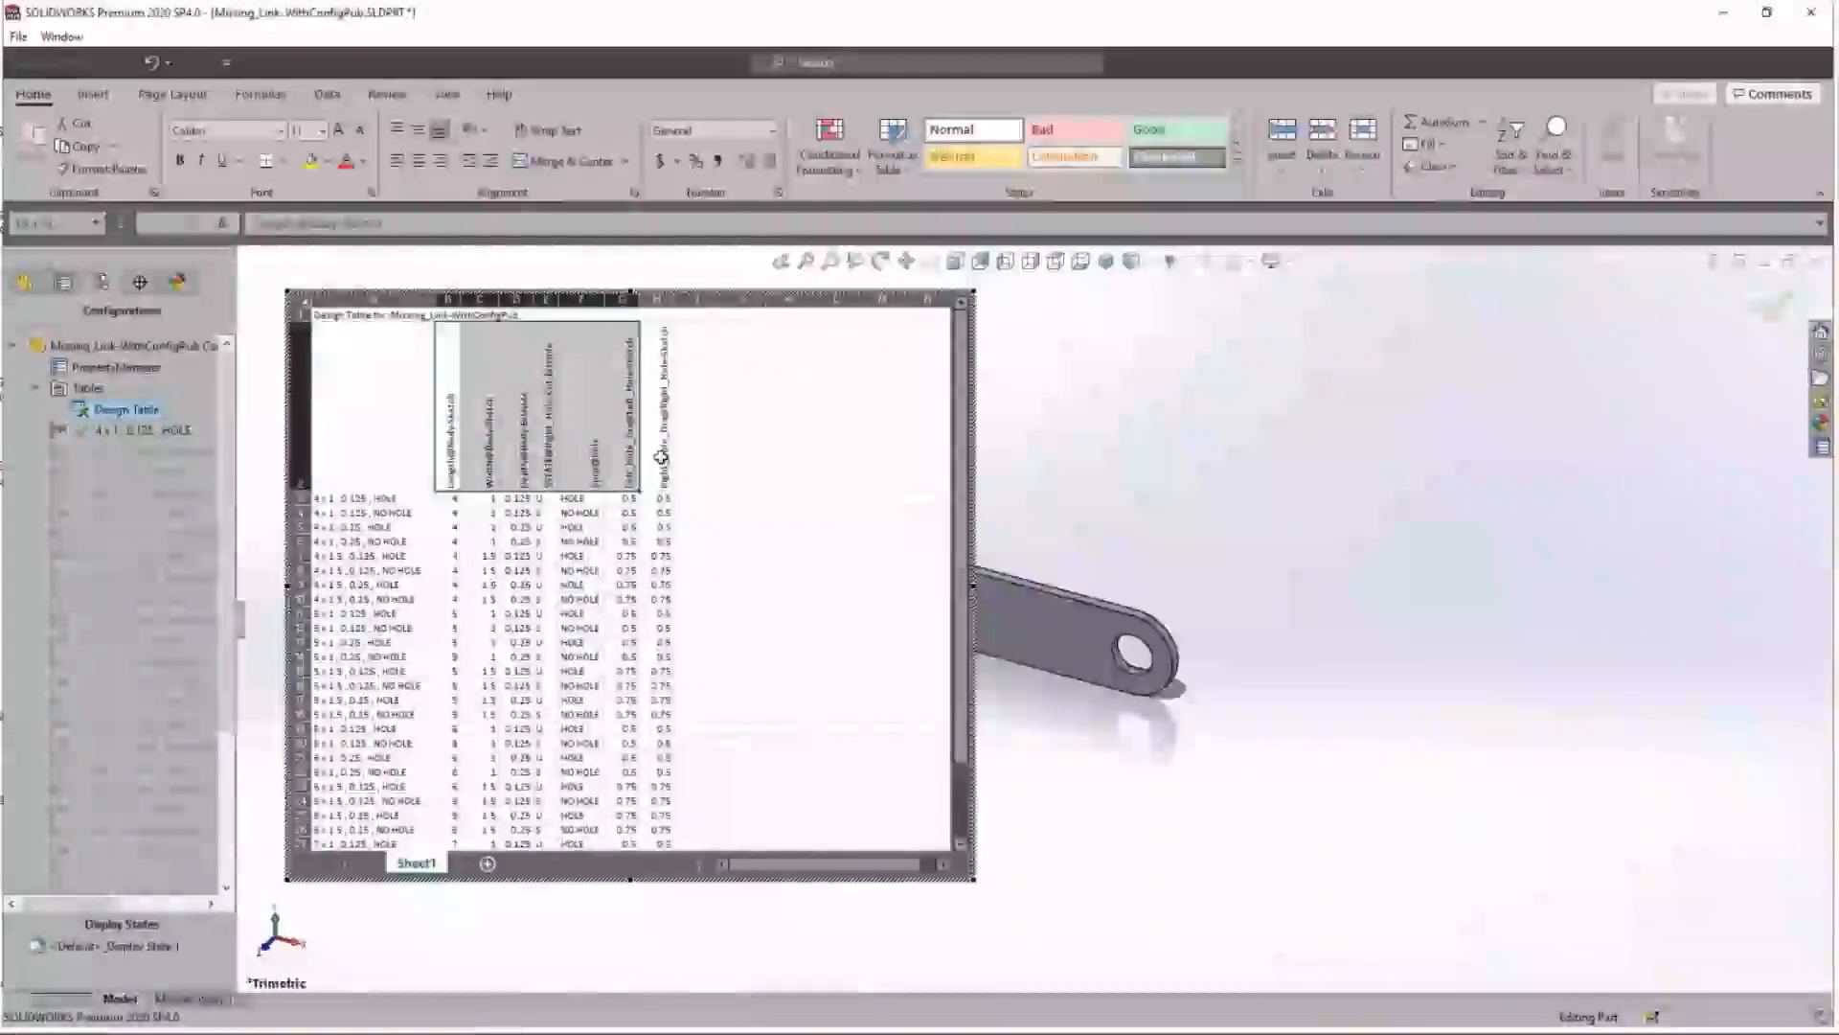
click(725, 479)
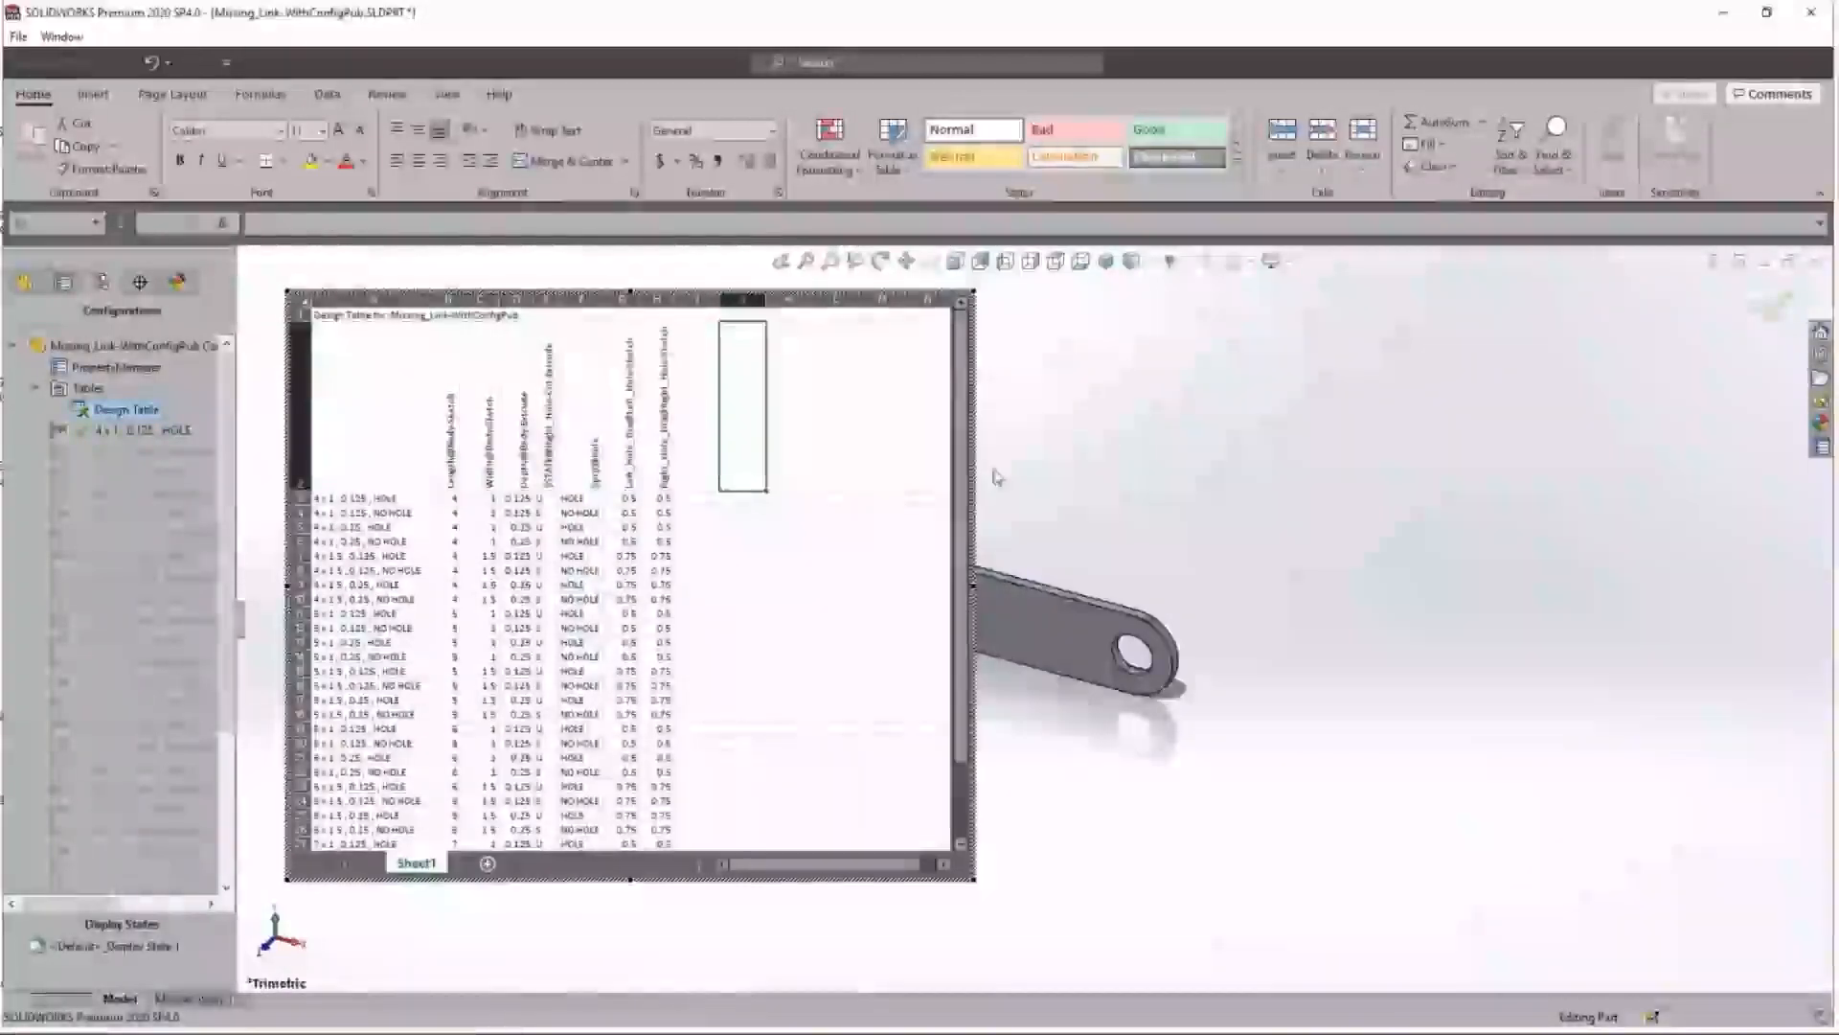
click(1028, 460)
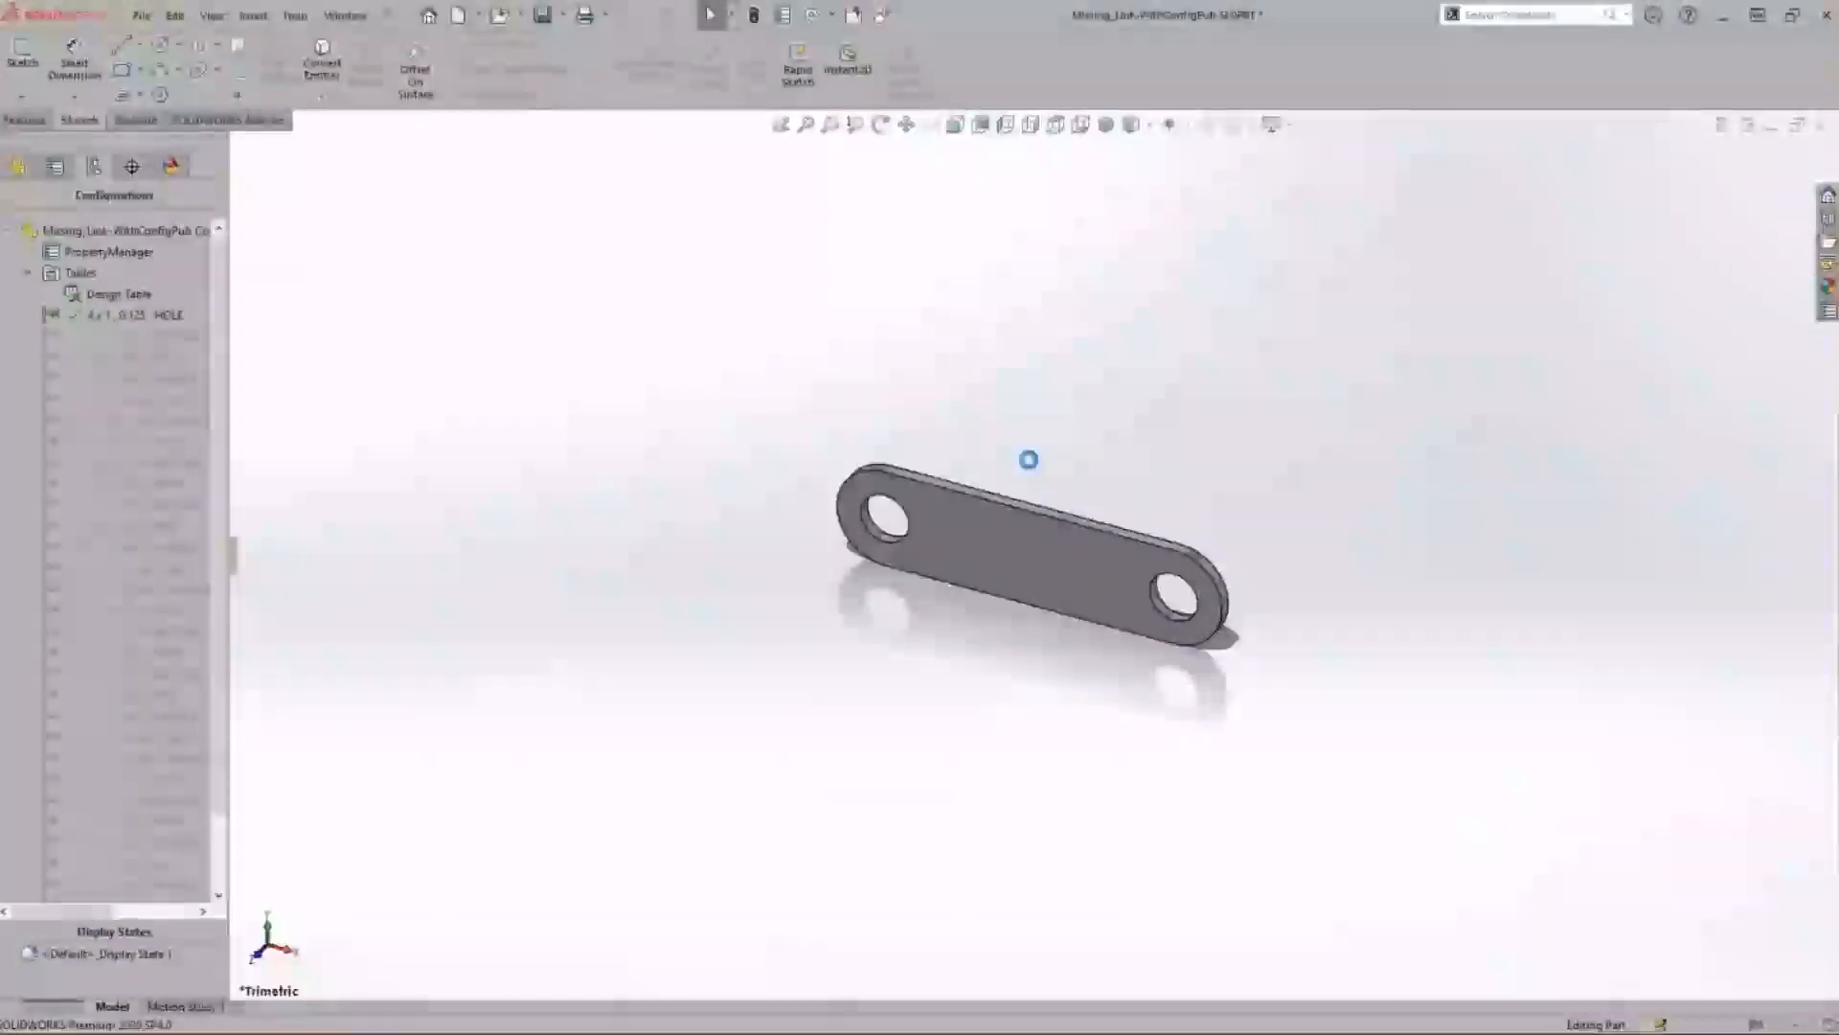
Open the link's PropertyManager feature for editing in the Configuration Publisher and show its SW preview
ctrl+middle_drag(1030, 464, 1411, 431)
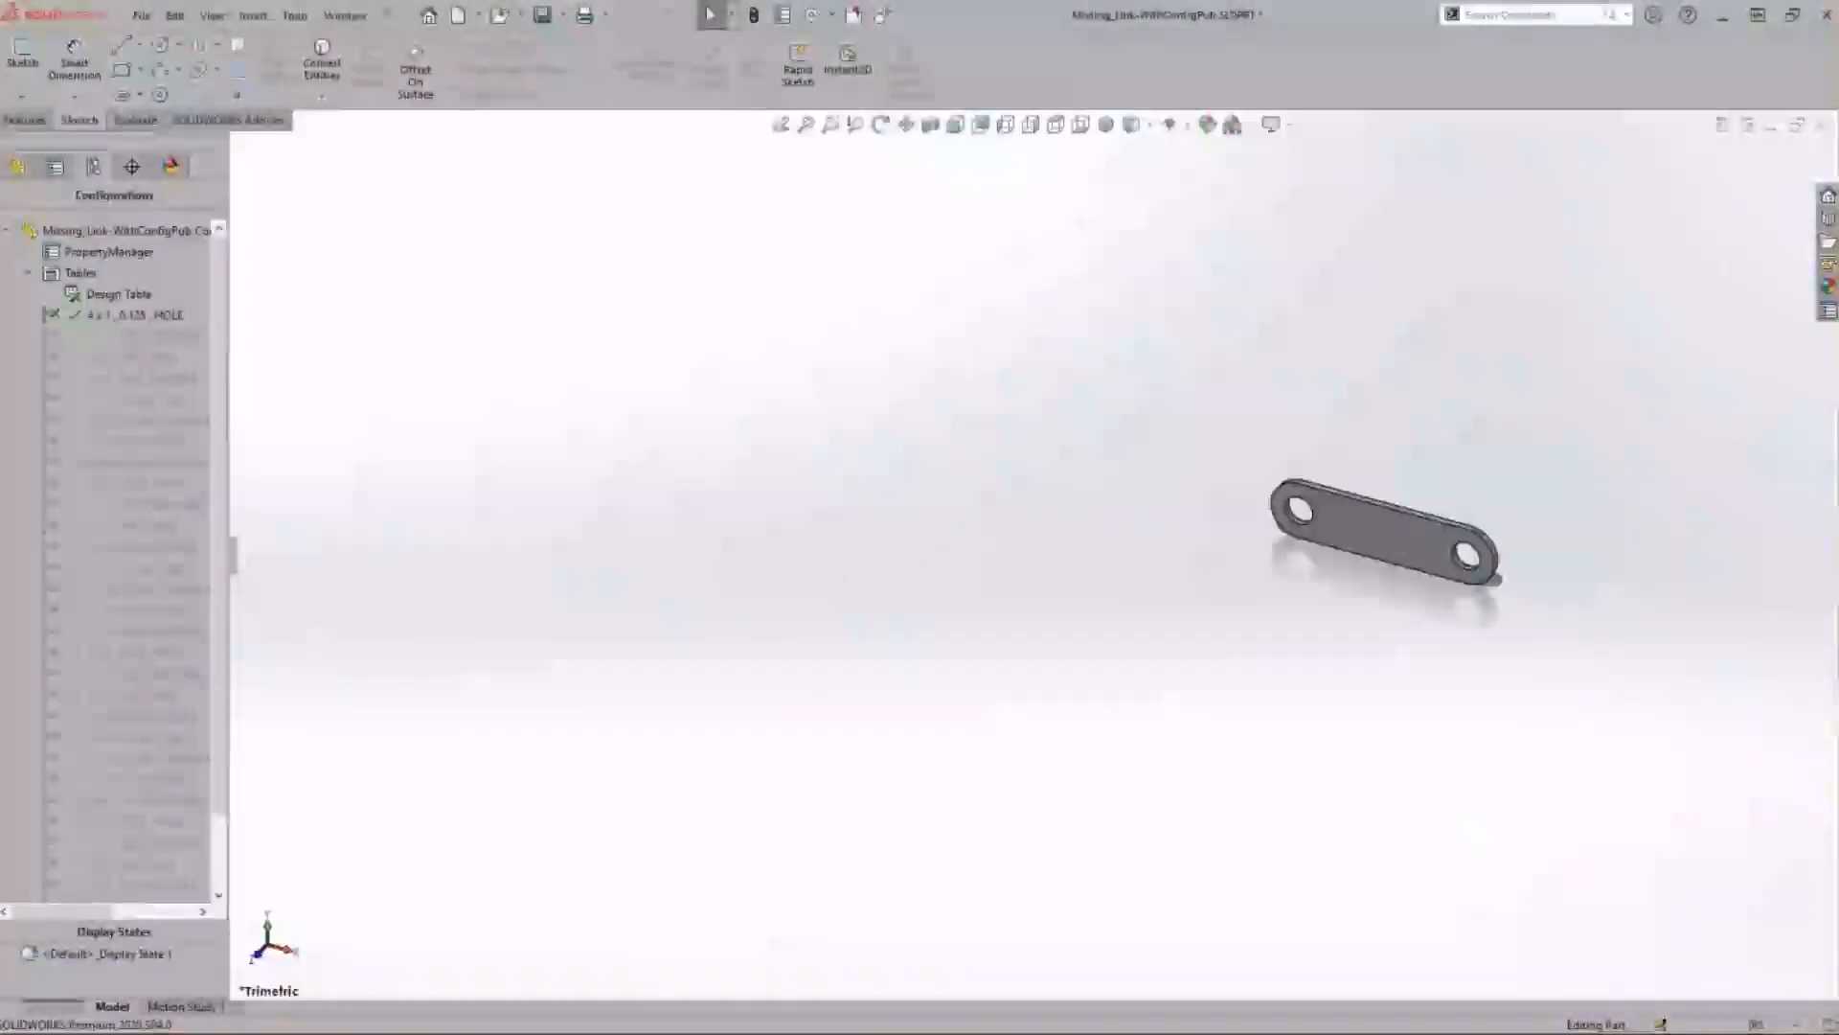
right_click(110, 253)
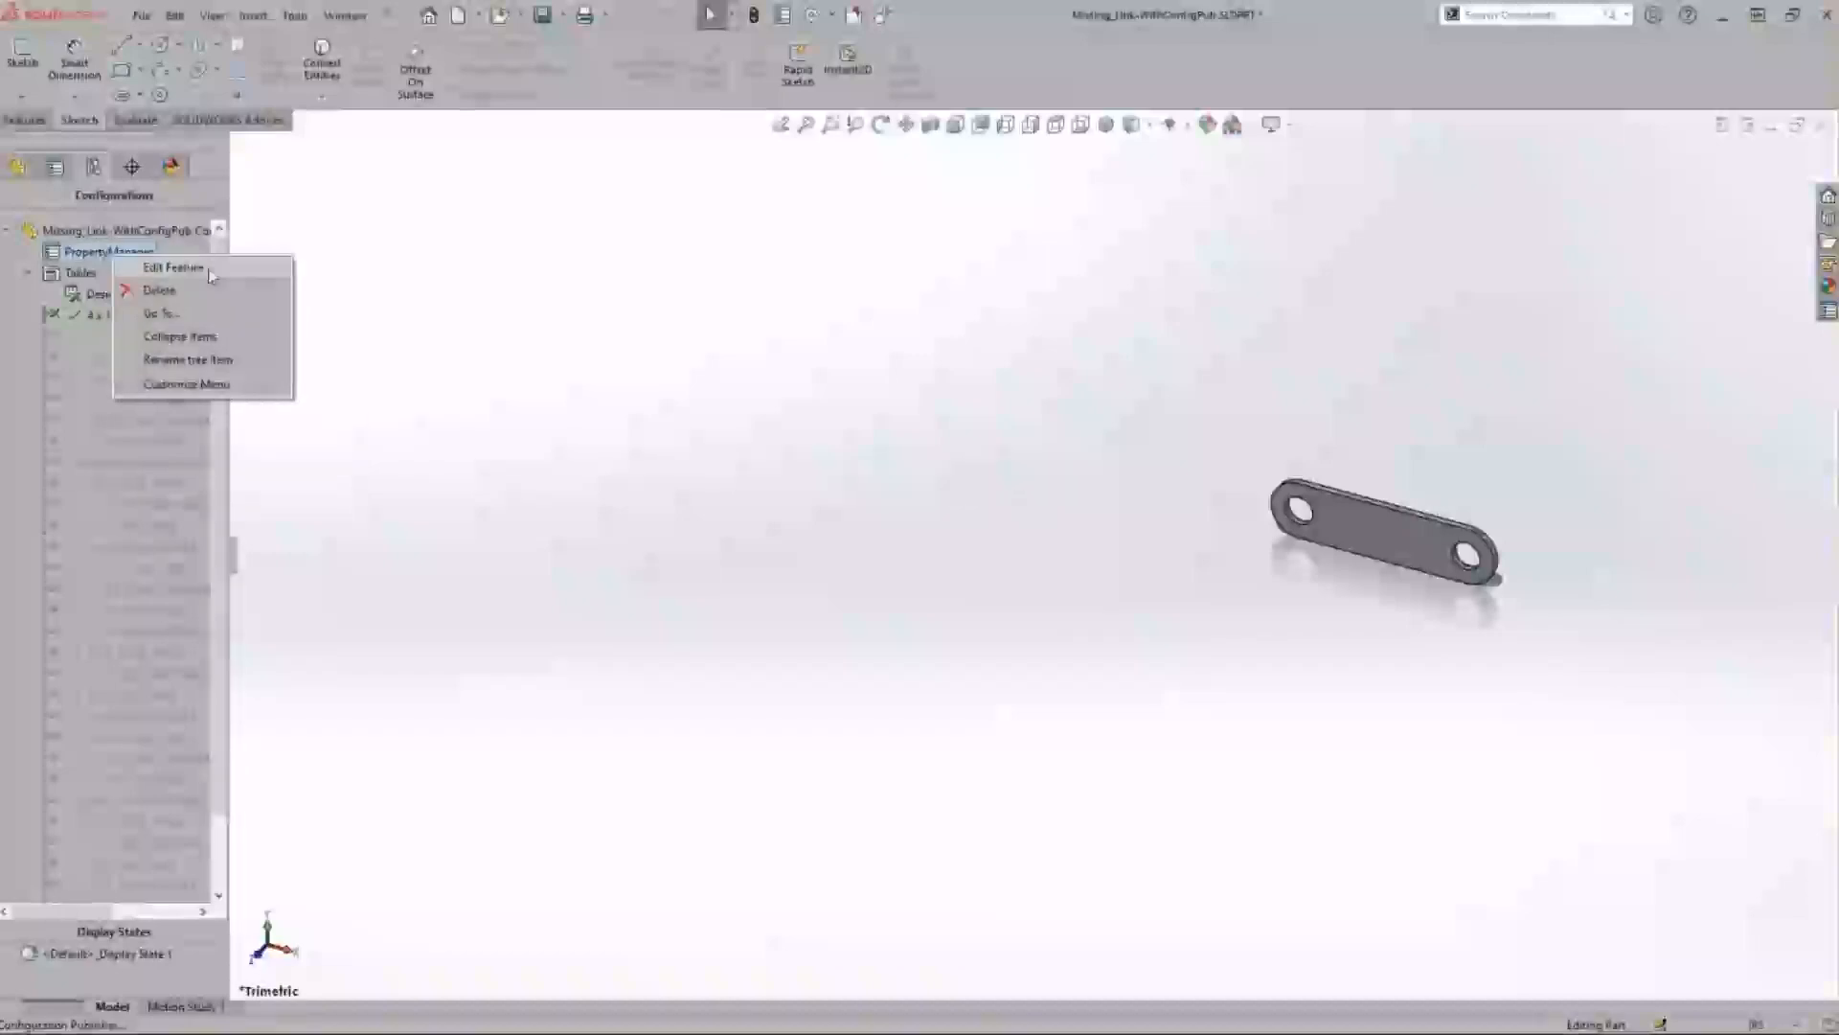
click(212, 271)
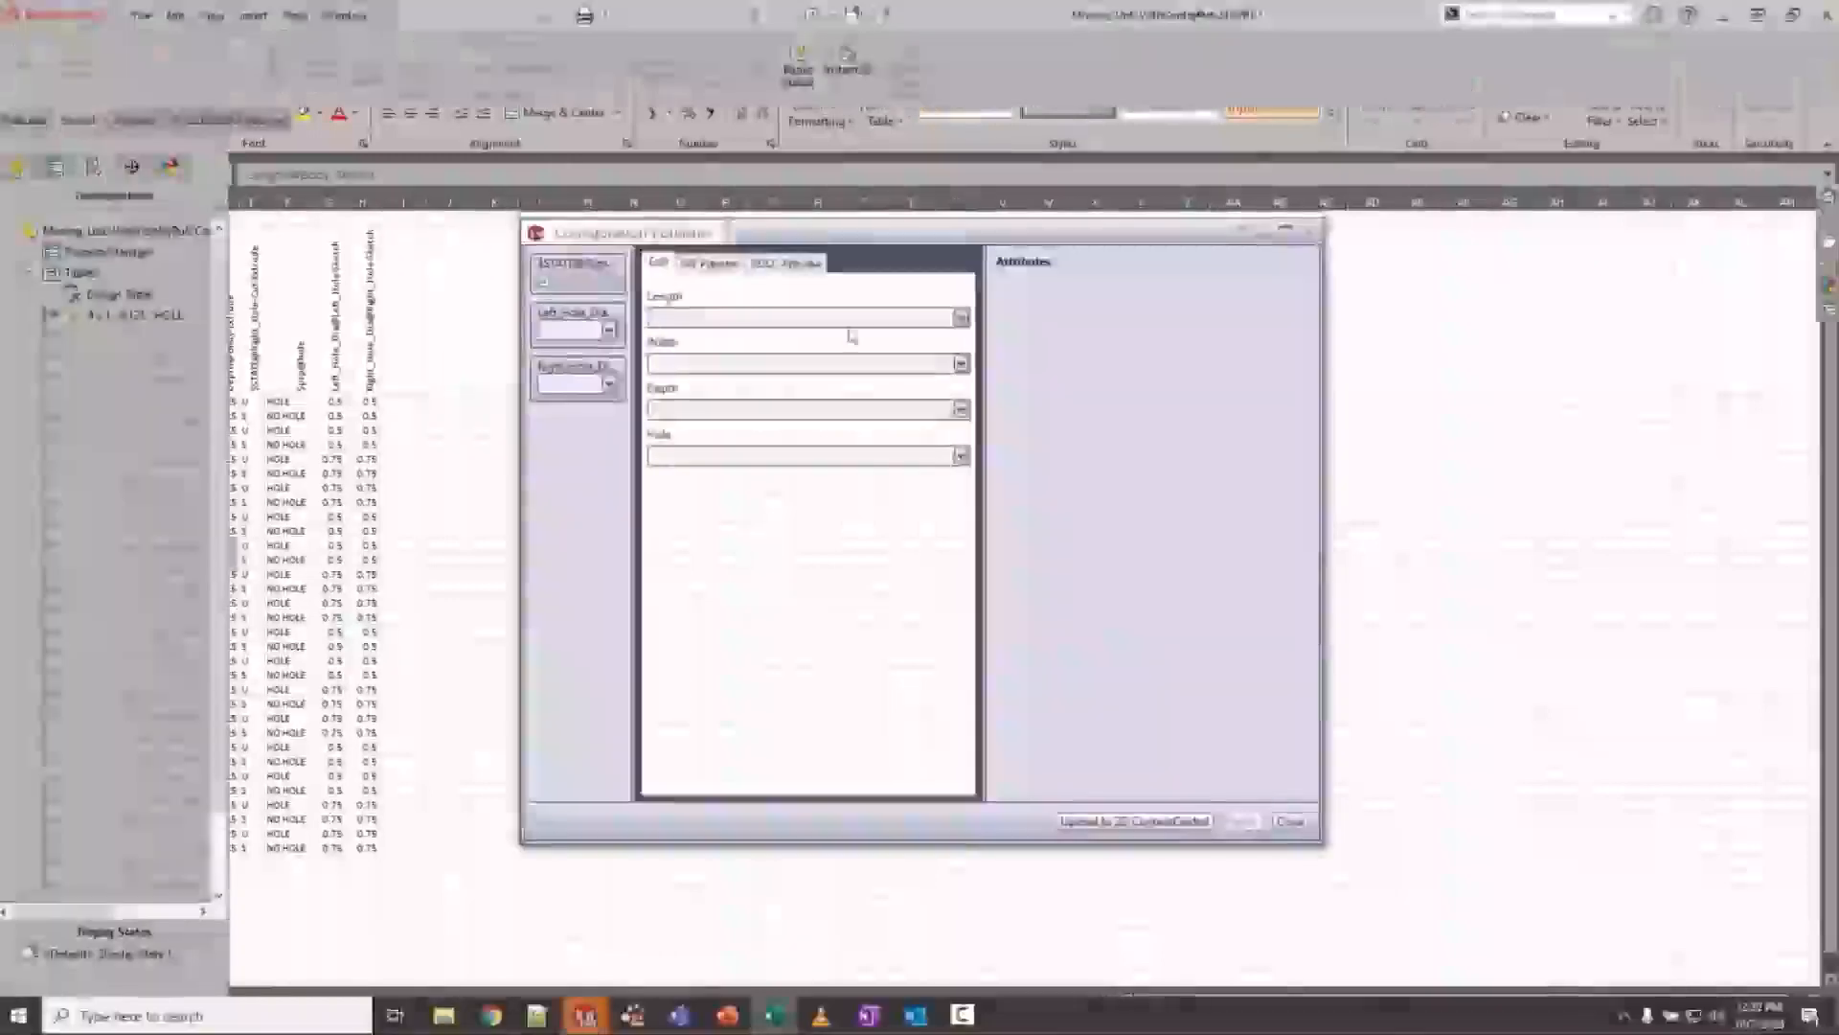
drag(1081, 245, 912, 254)
click(541, 274)
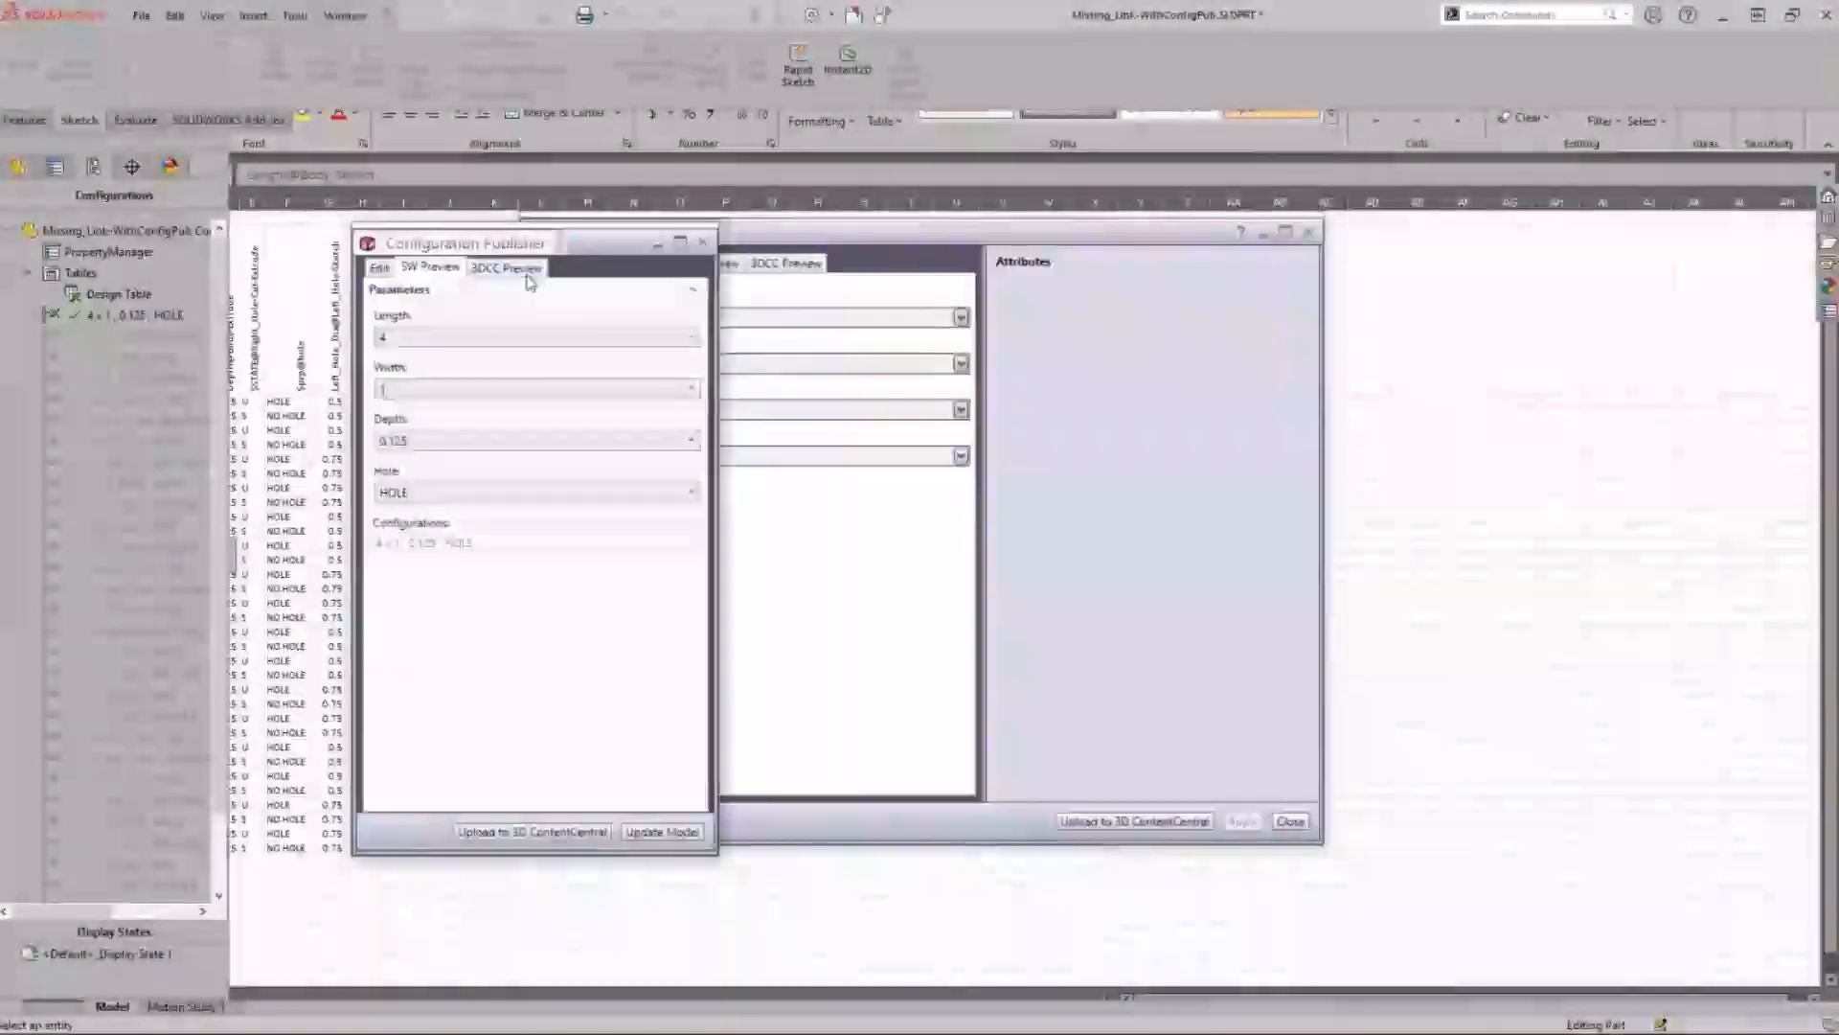
Test the link in the SW preview with length 6, and update the model with the NO HOLE option
click(537, 338)
click(526, 410)
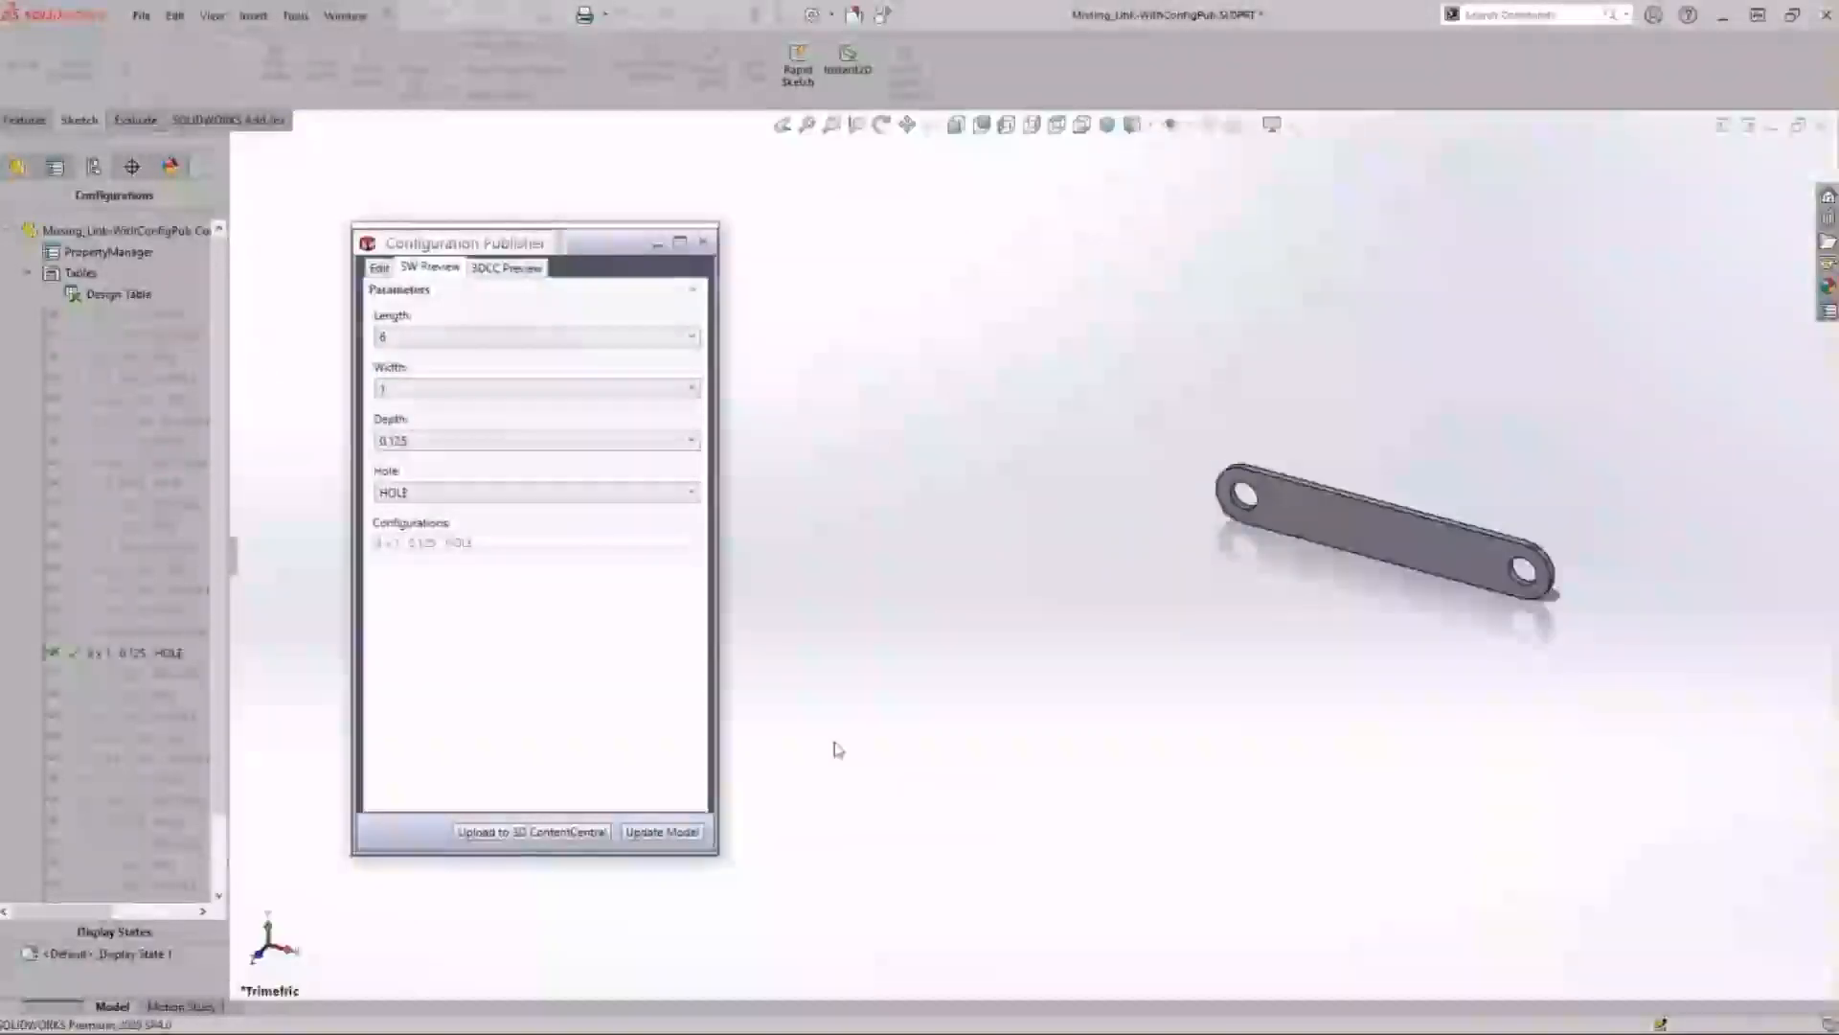
click(463, 493)
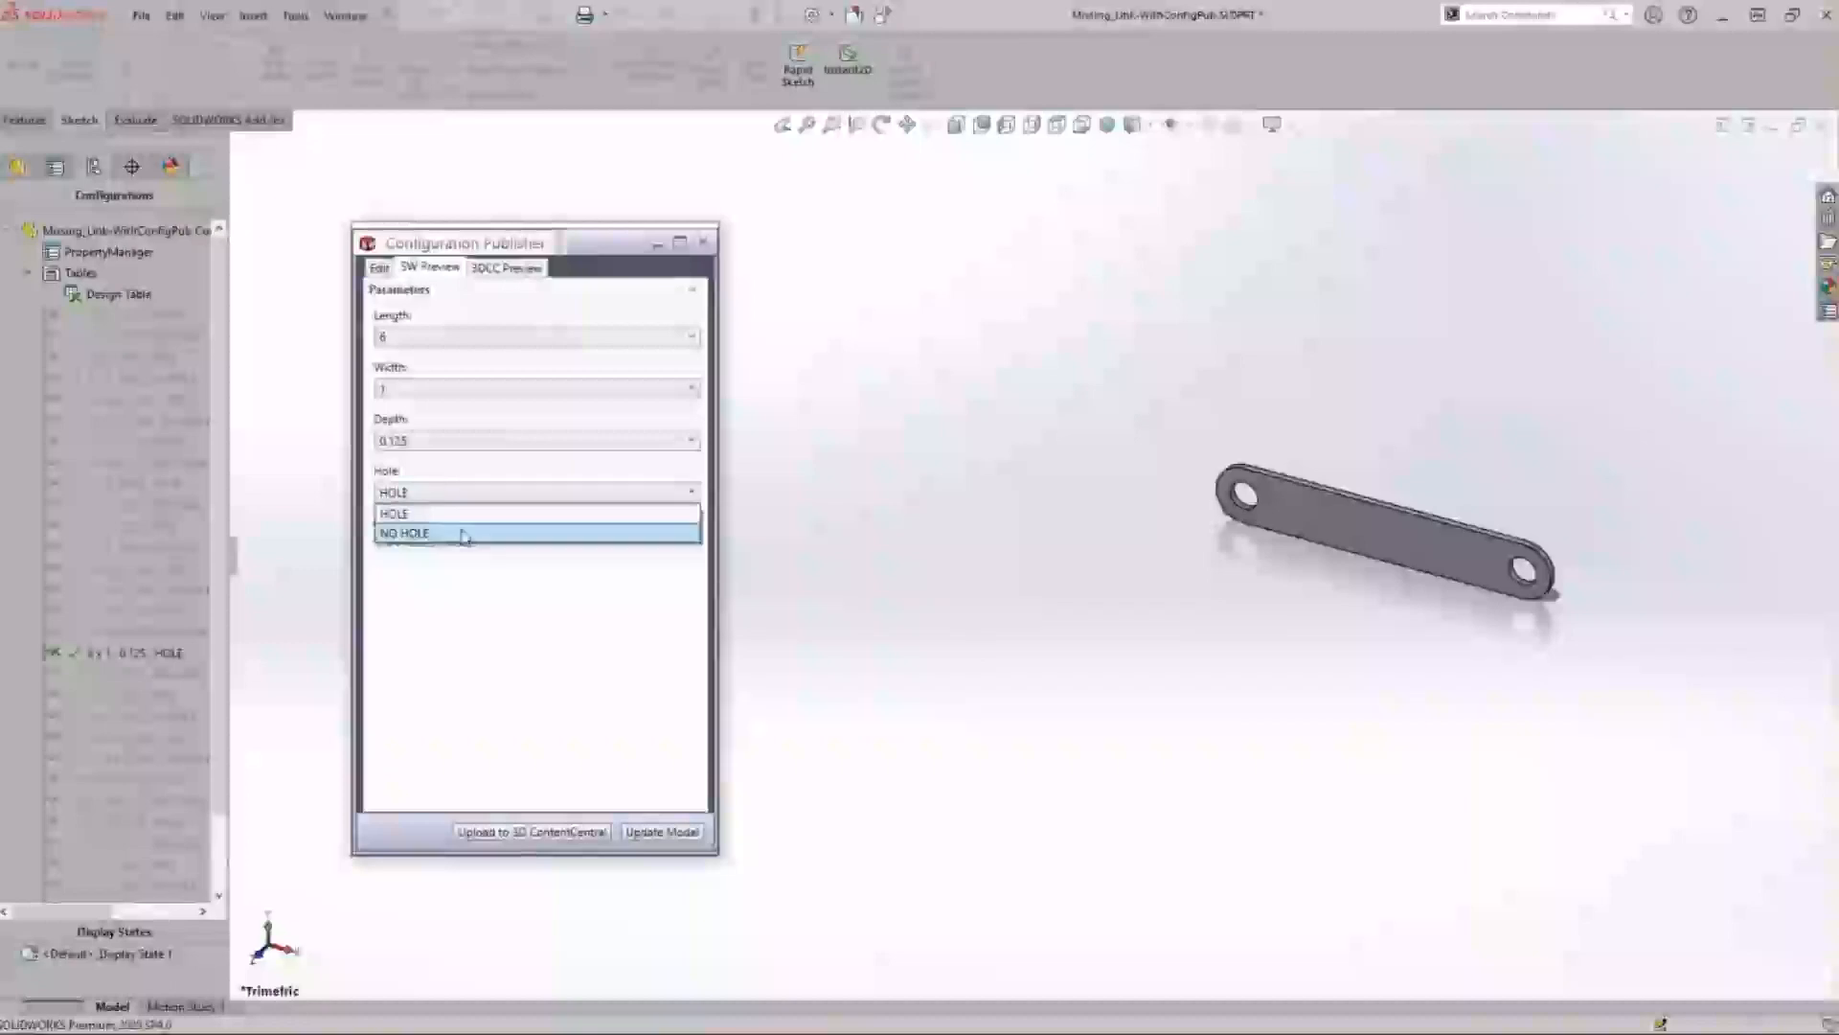
click(469, 530)
click(635, 833)
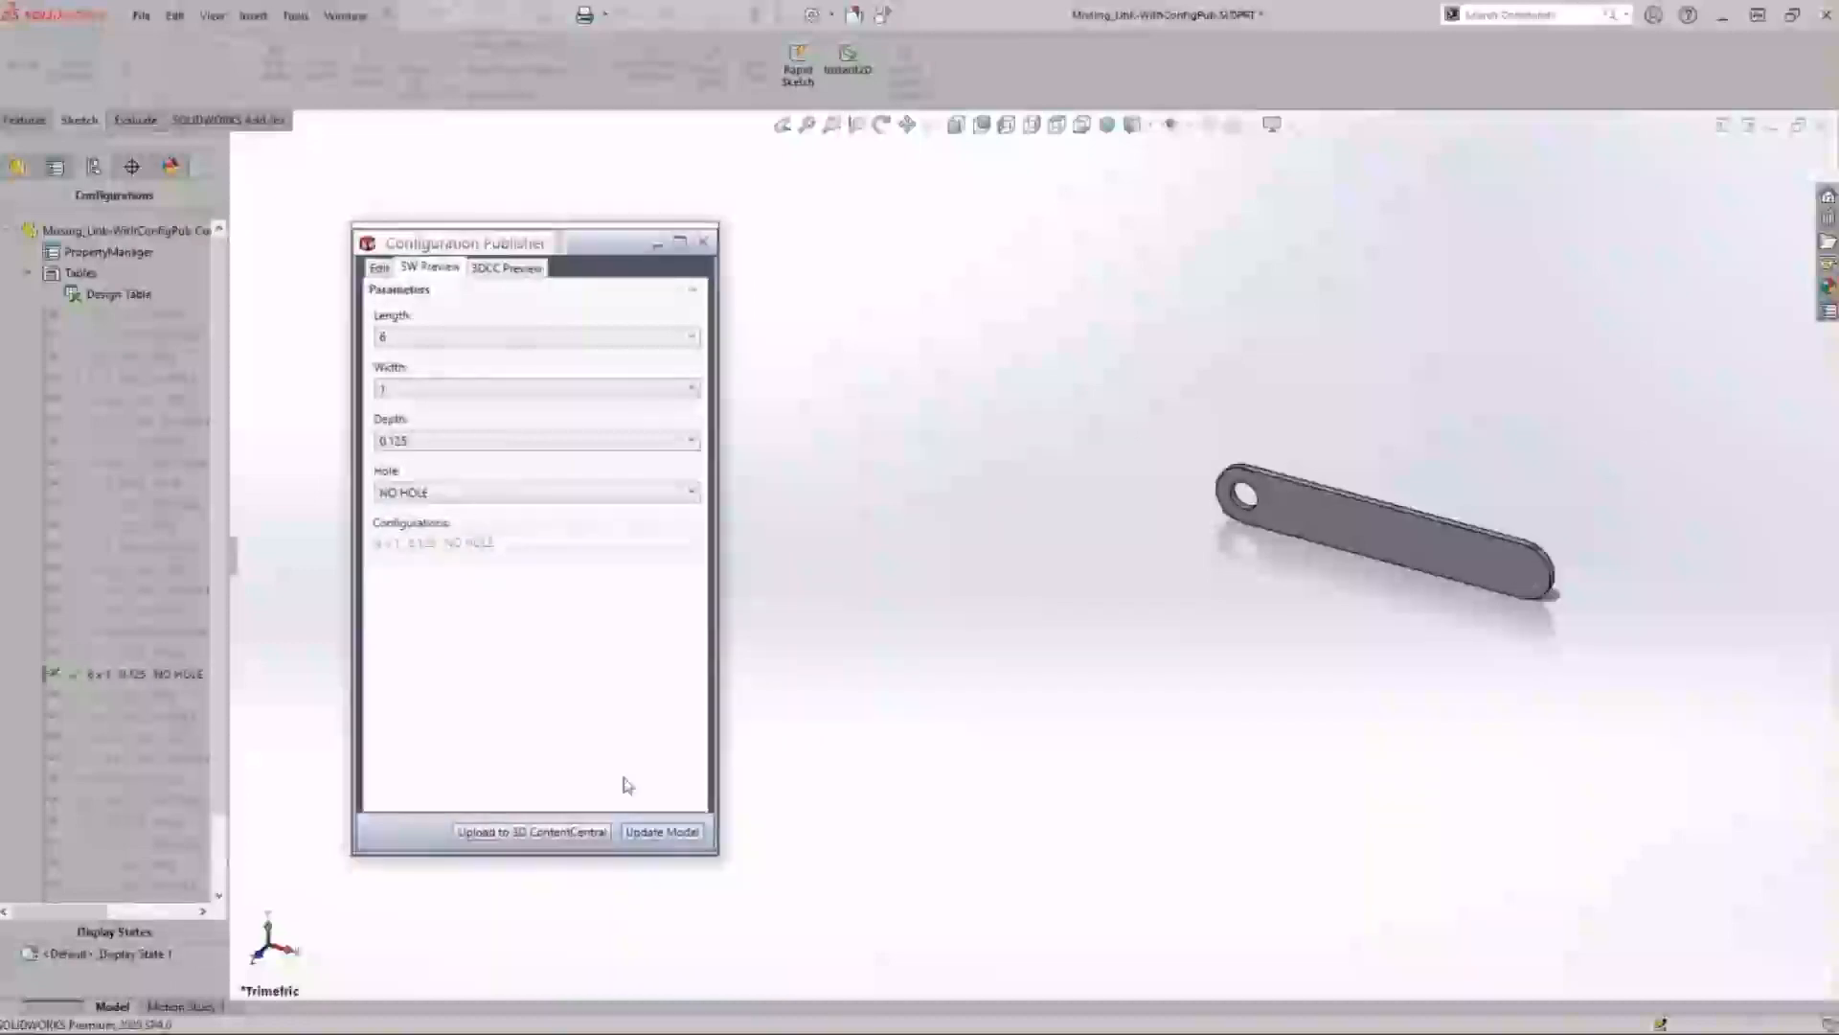
Test the link with depth 0.25, update the model, and close the Configuration Publisher
click(441, 444)
click(443, 481)
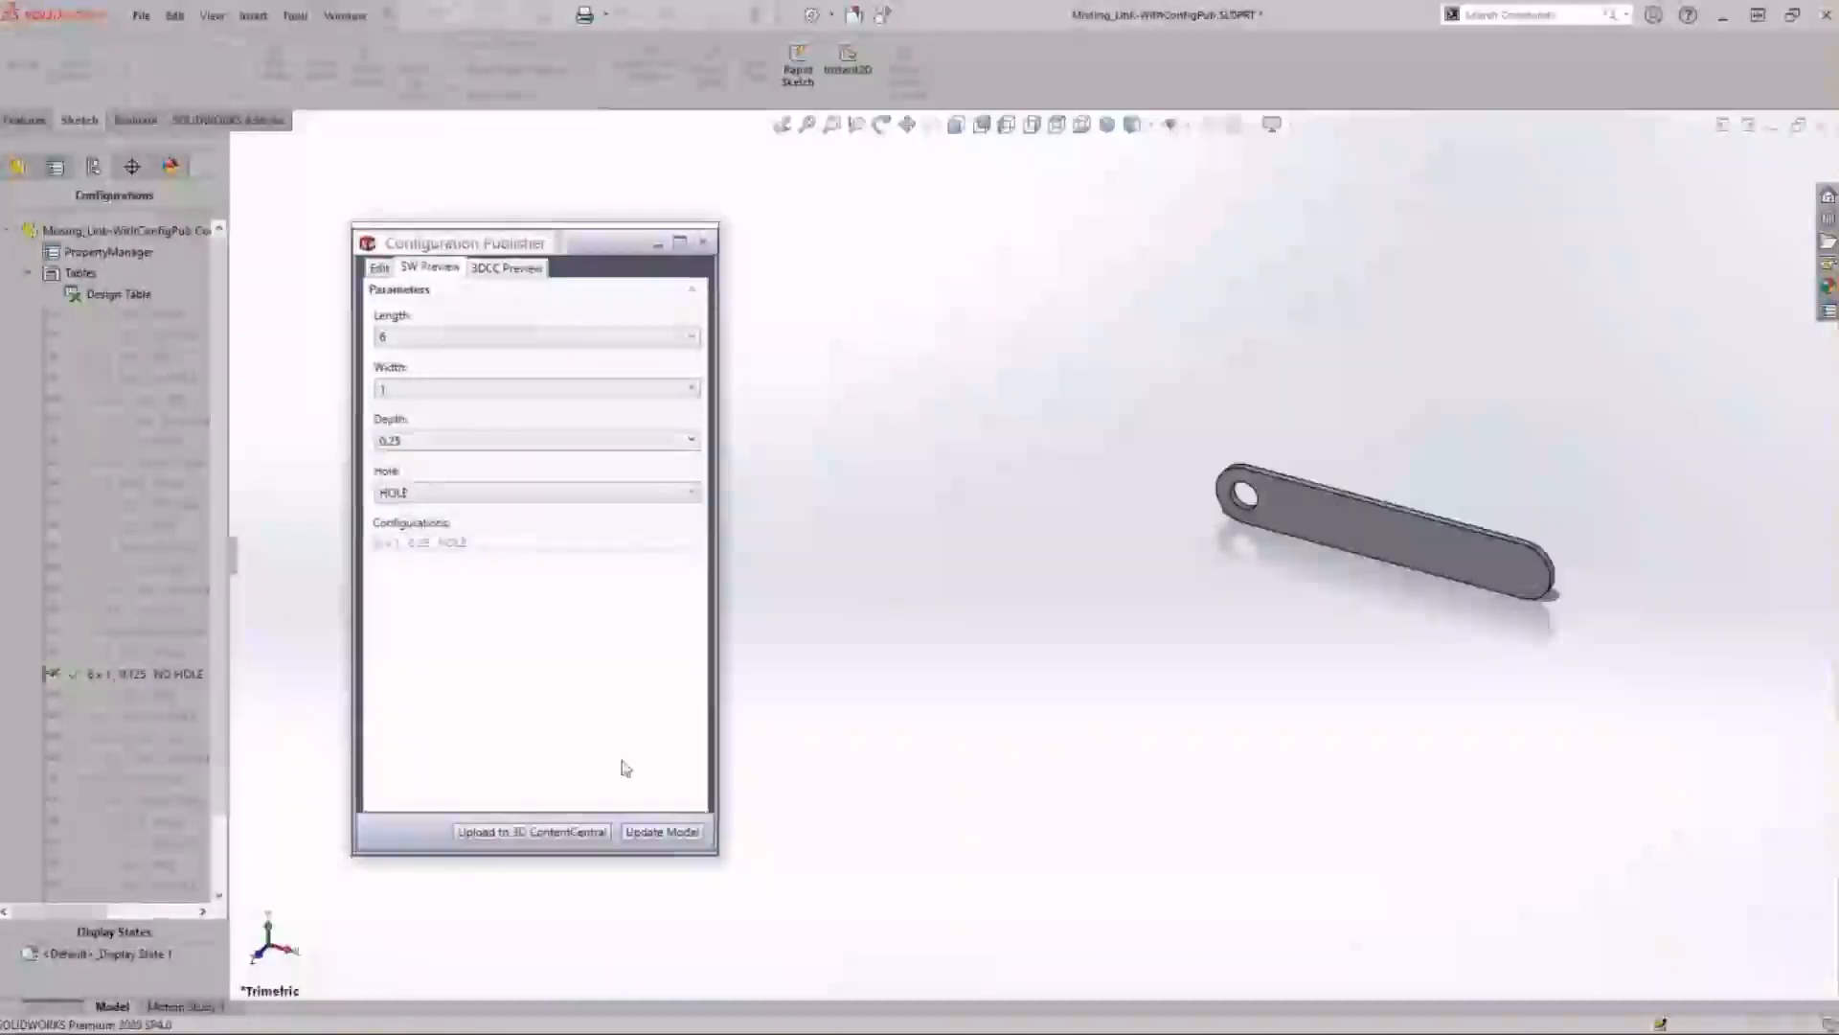
click(664, 832)
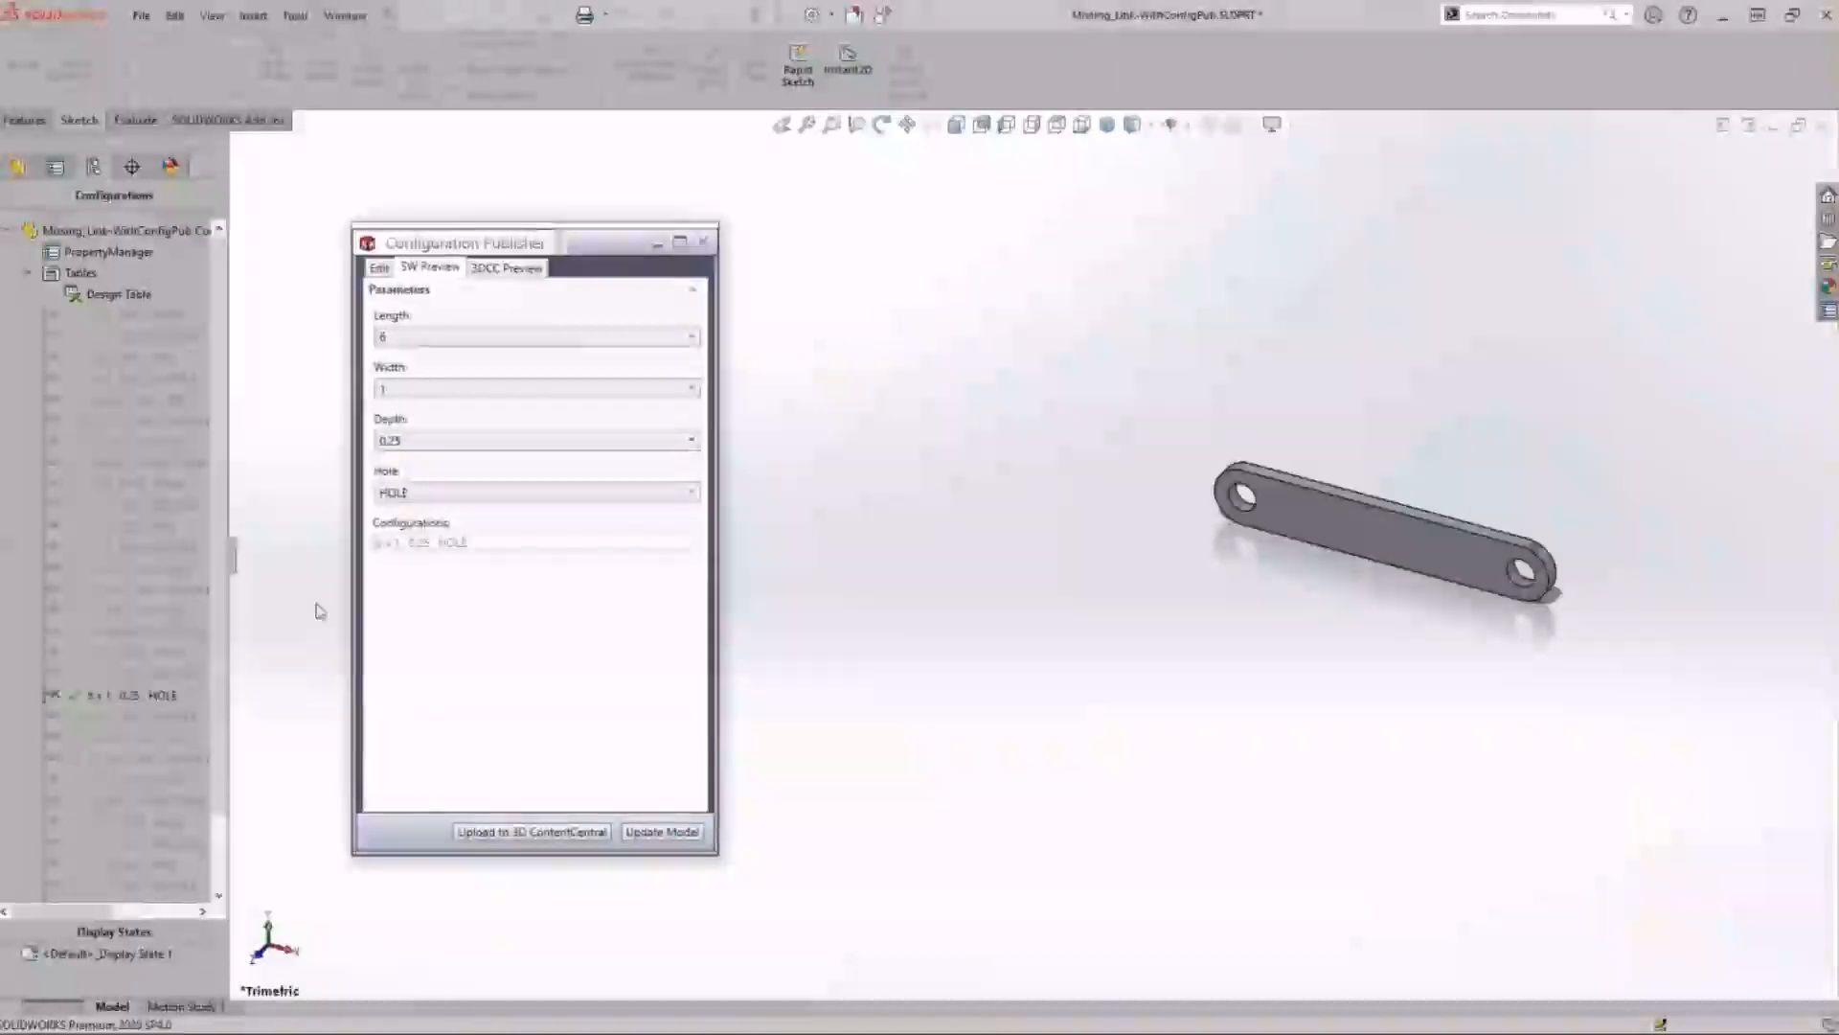
click(705, 246)
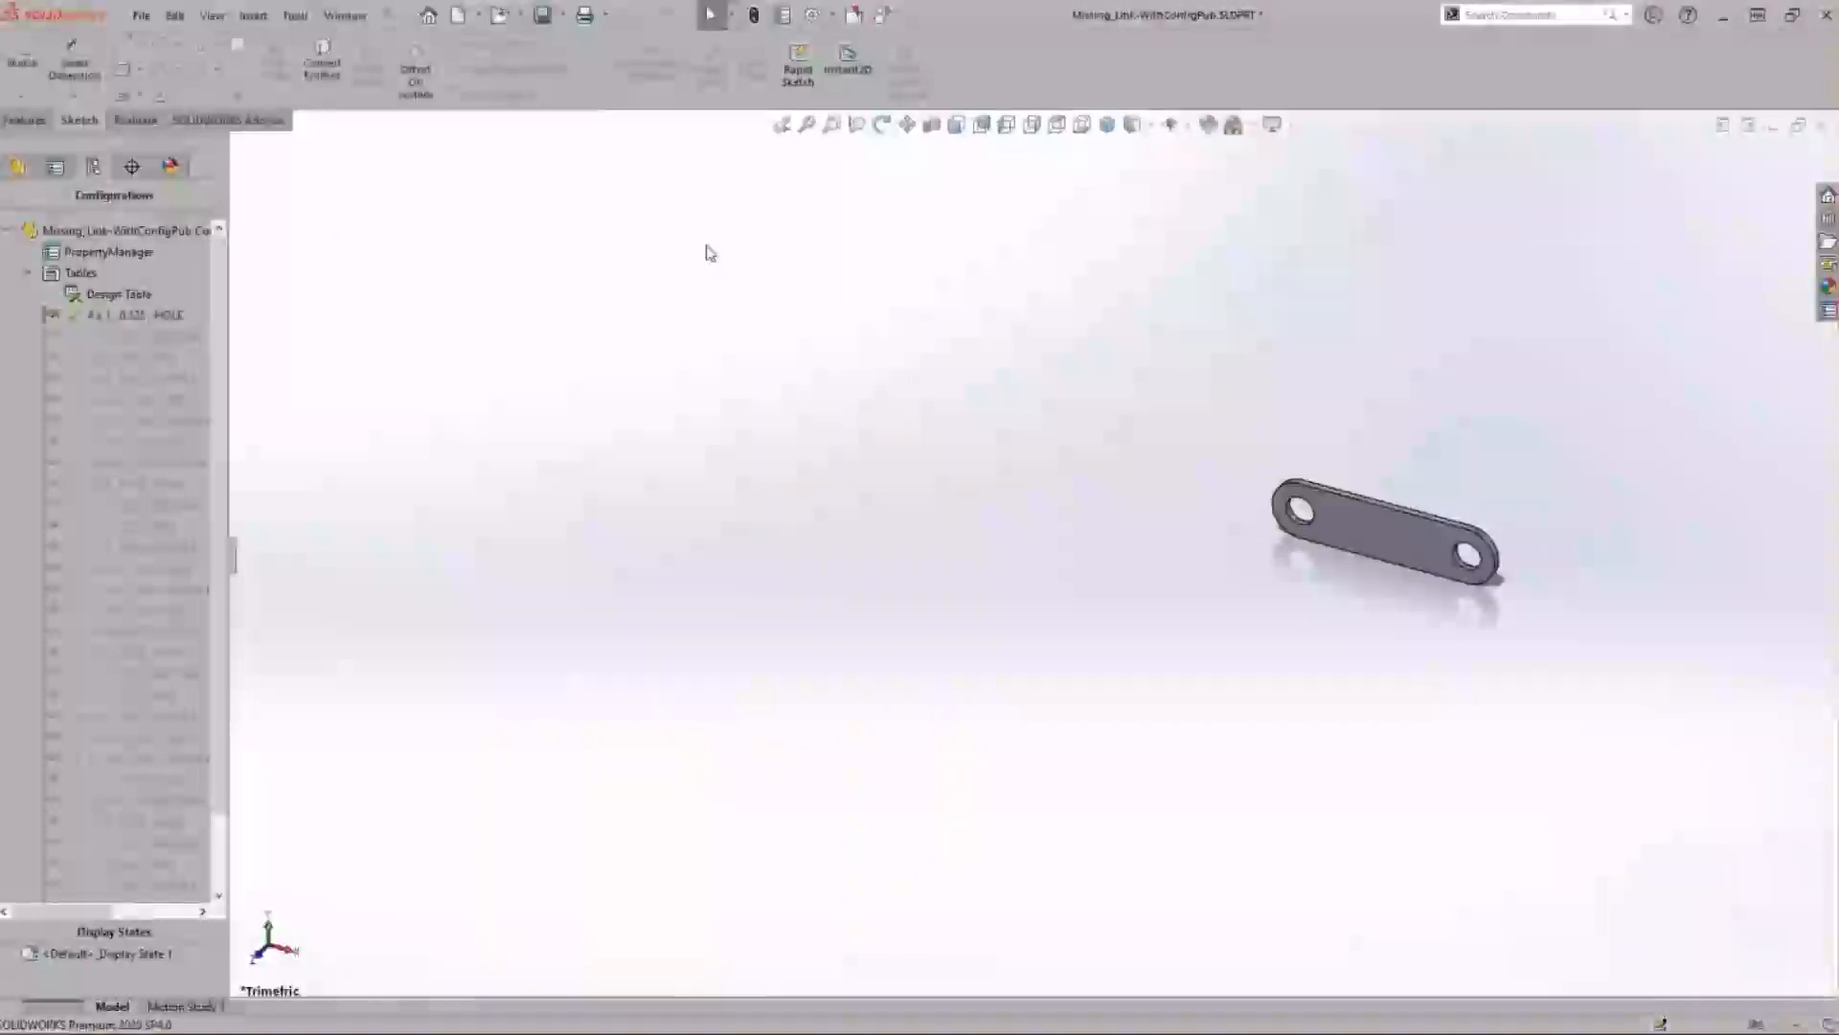
Make a new assembly from the link part with the Assembly_IN template and place the link at the origin
click(143, 17)
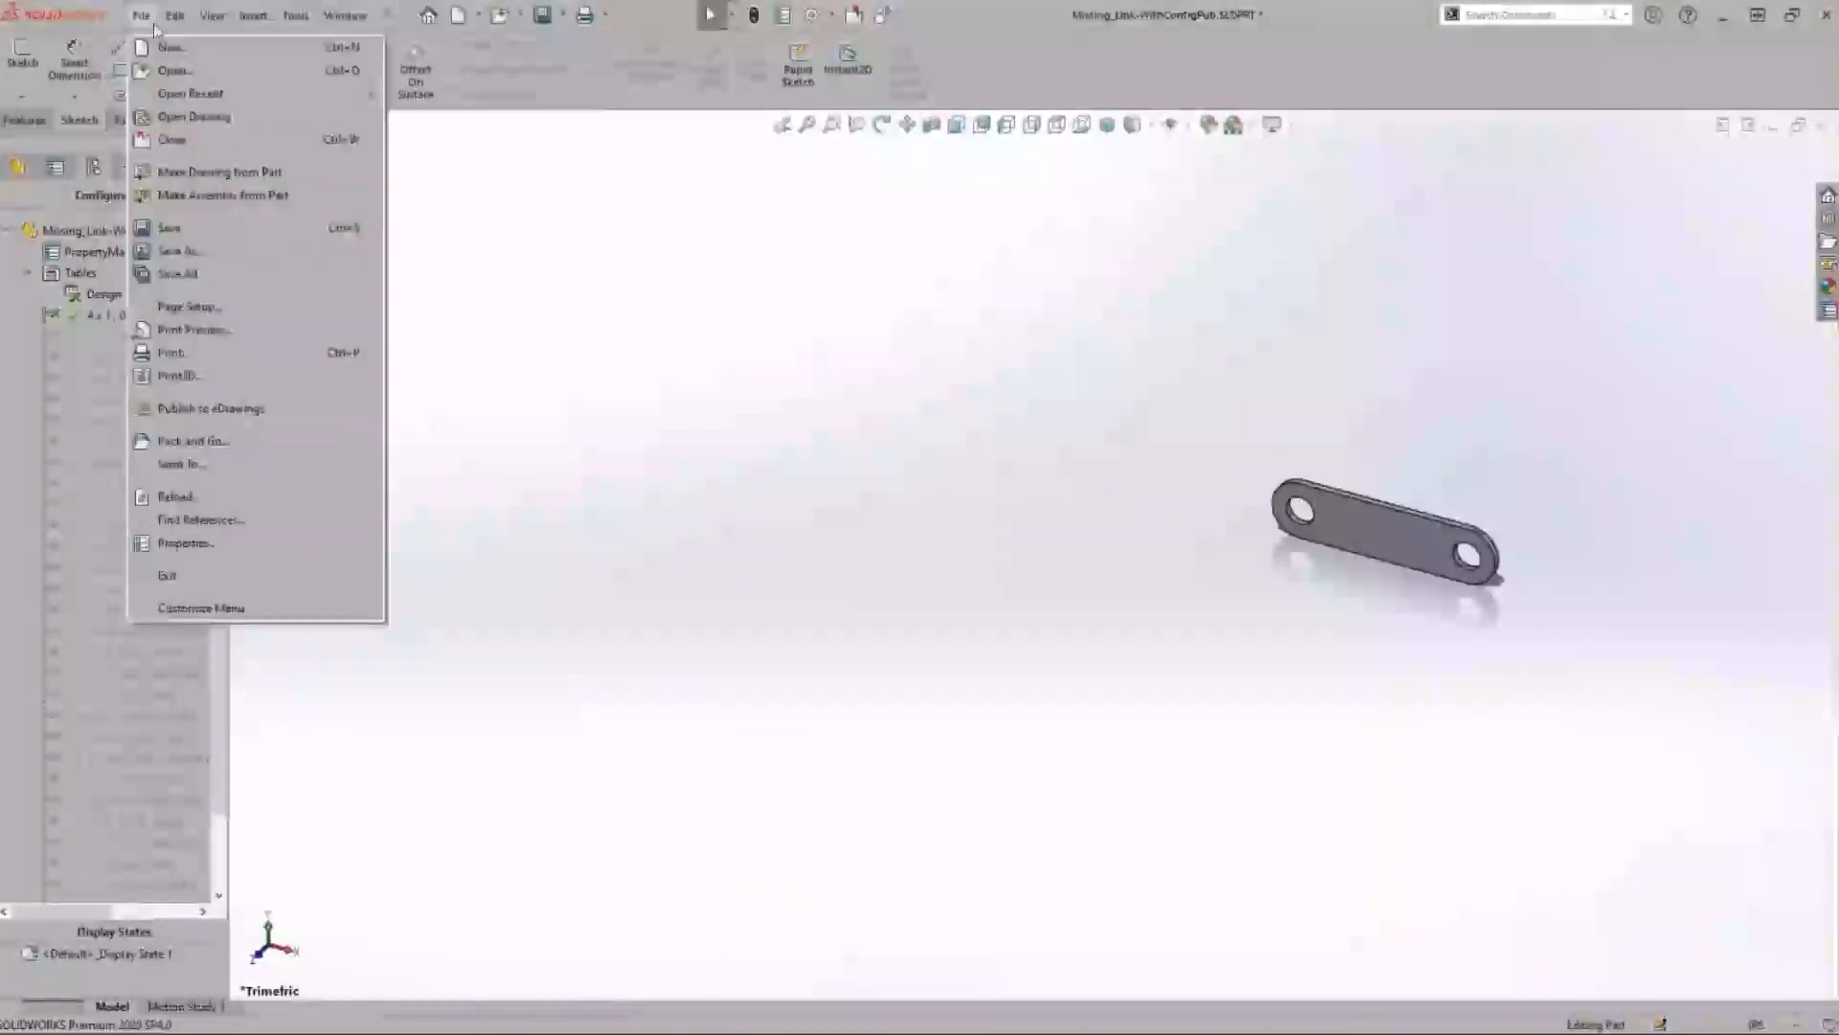
click(195, 198)
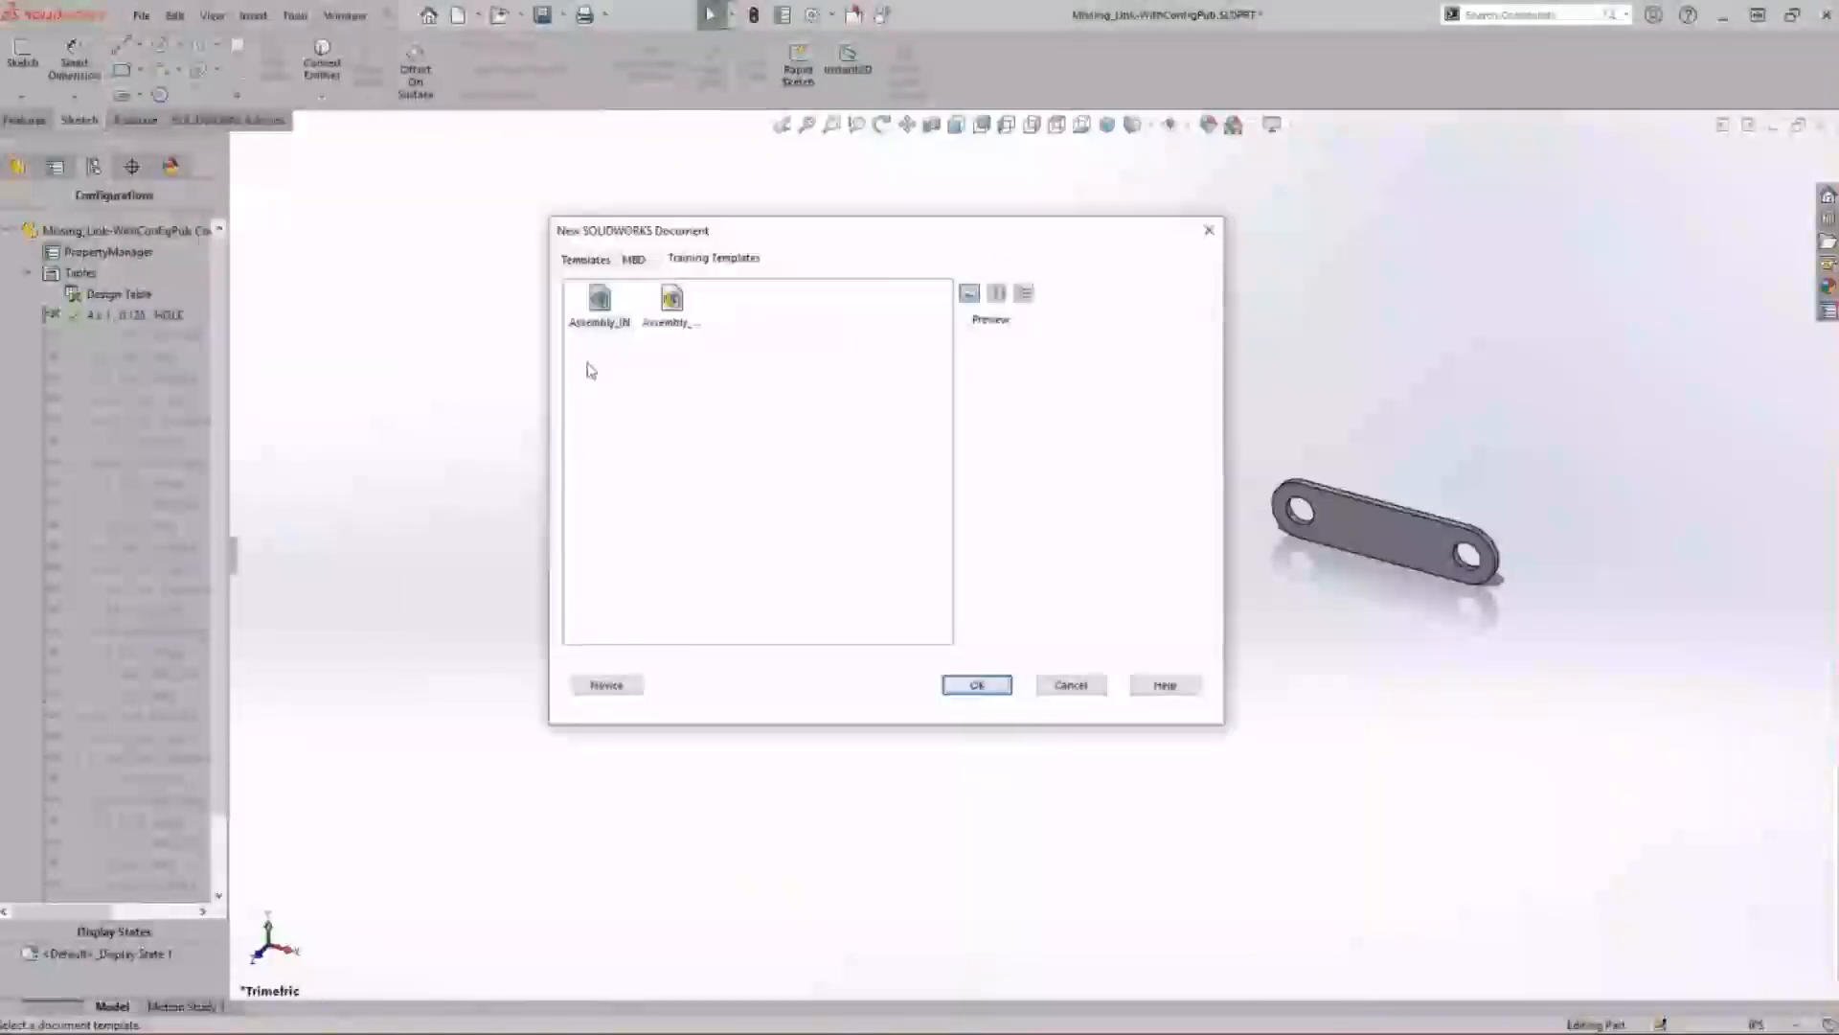
double_click(599, 305)
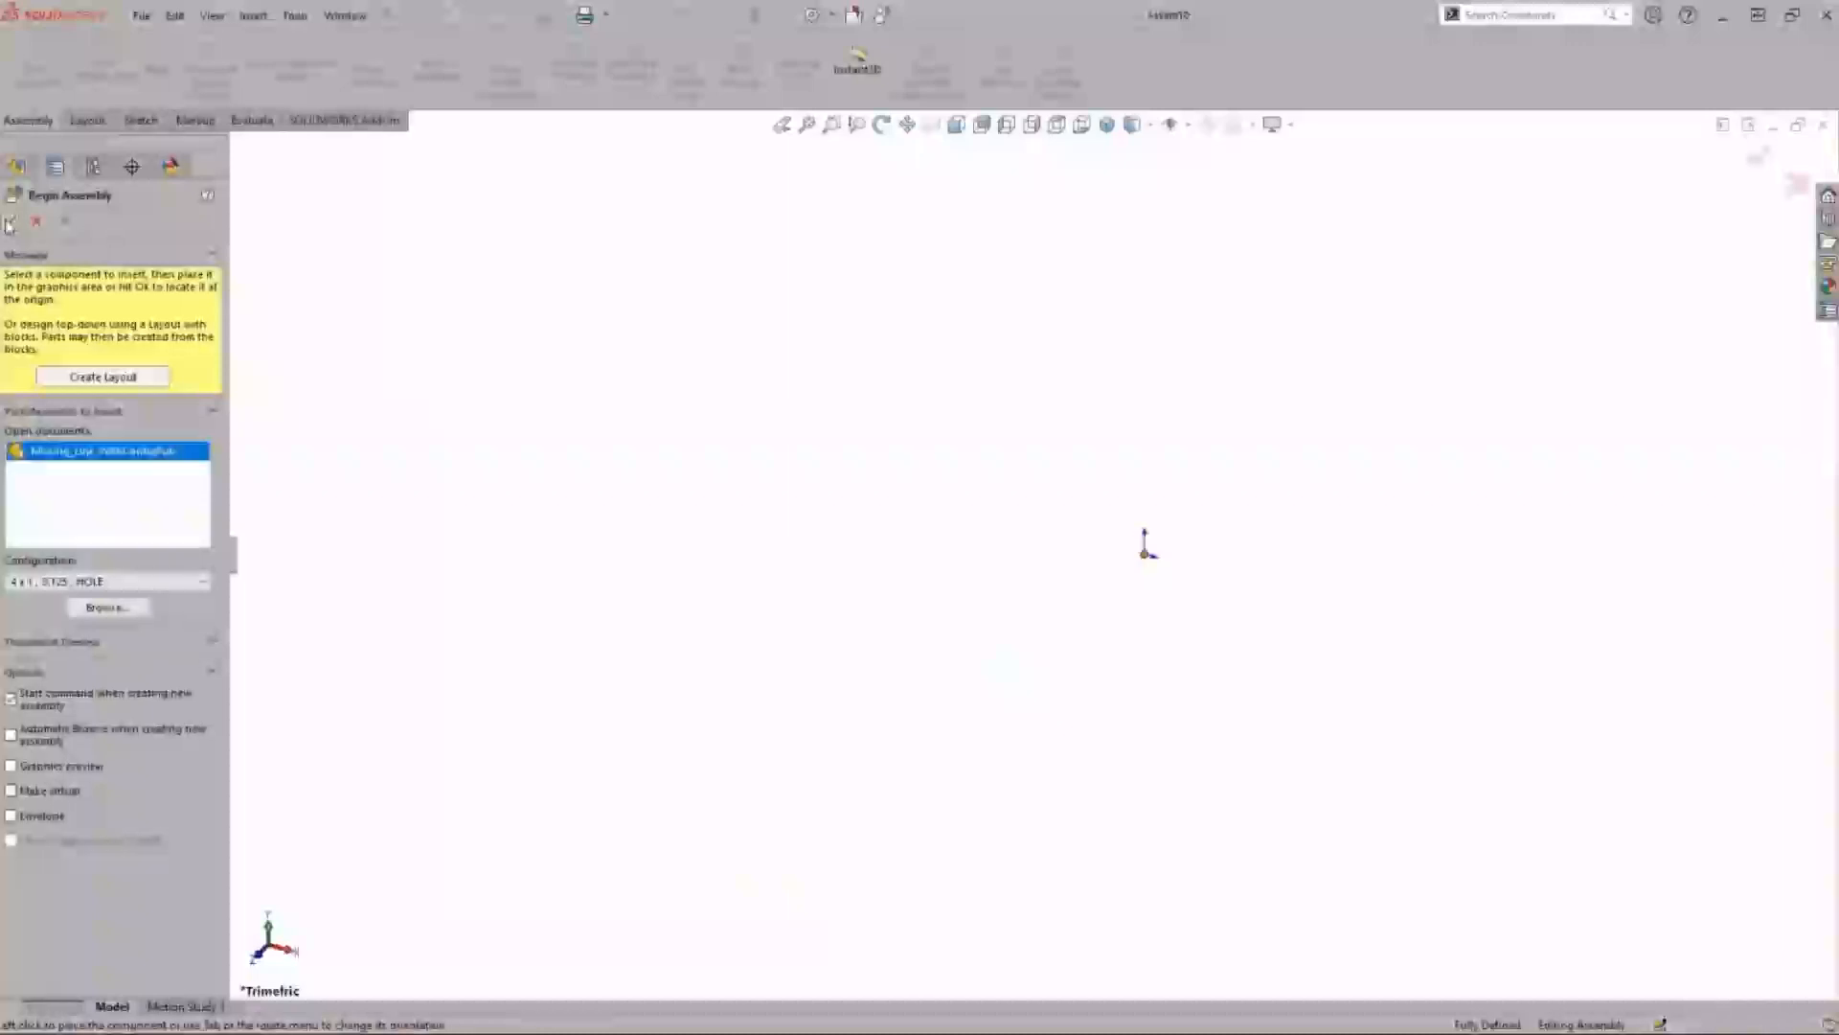
click(9, 225)
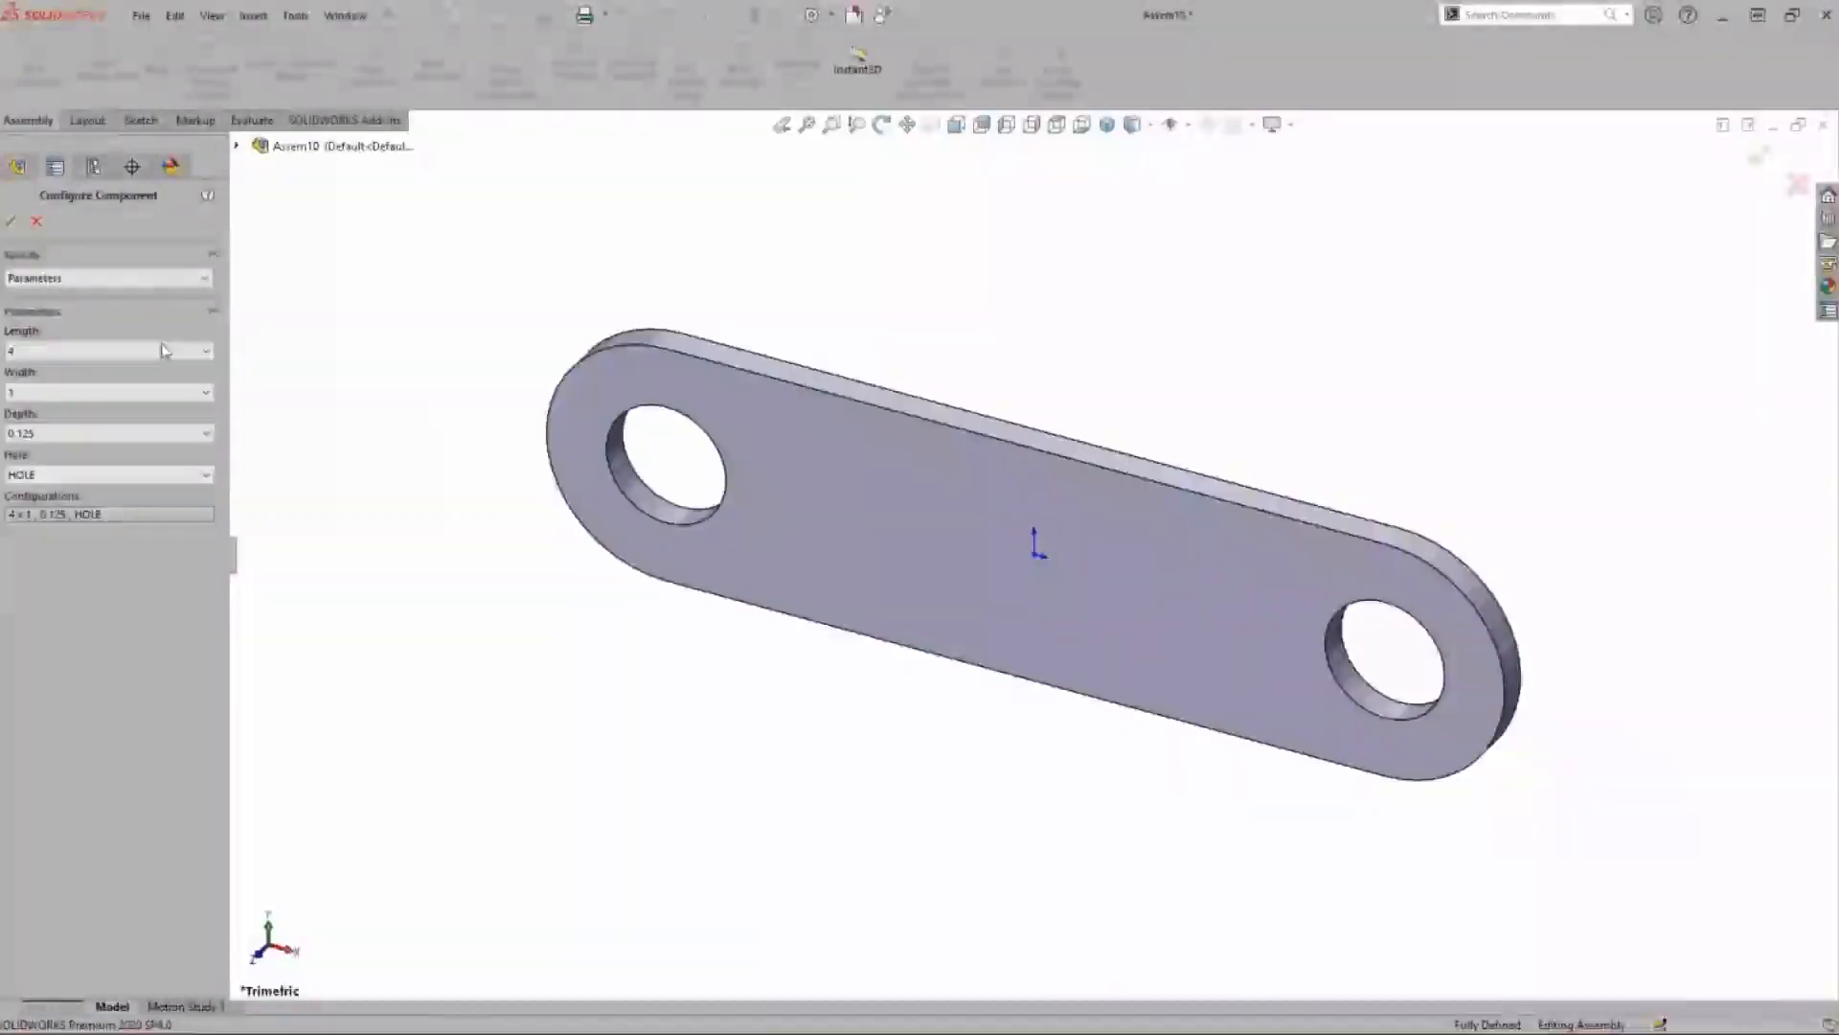
Configure the inserted link with length 6 and the NO HOLE option
click(206, 351)
click(178, 398)
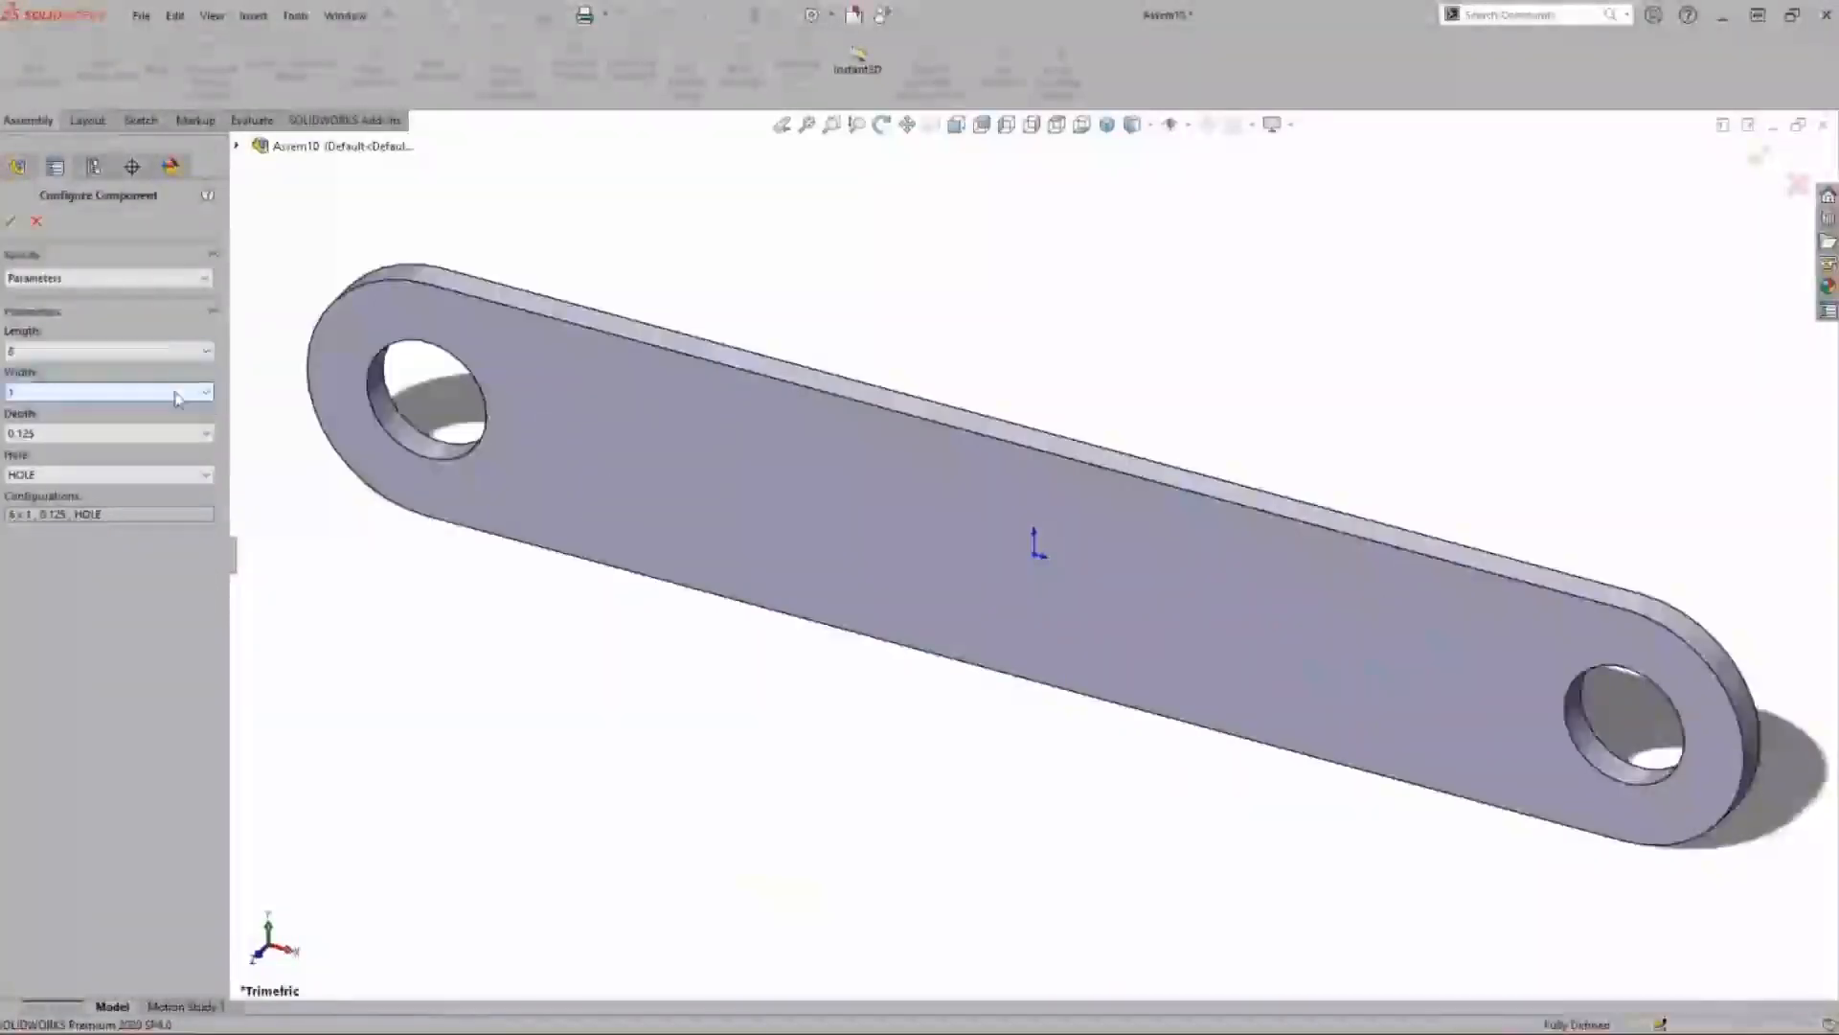
click(197, 474)
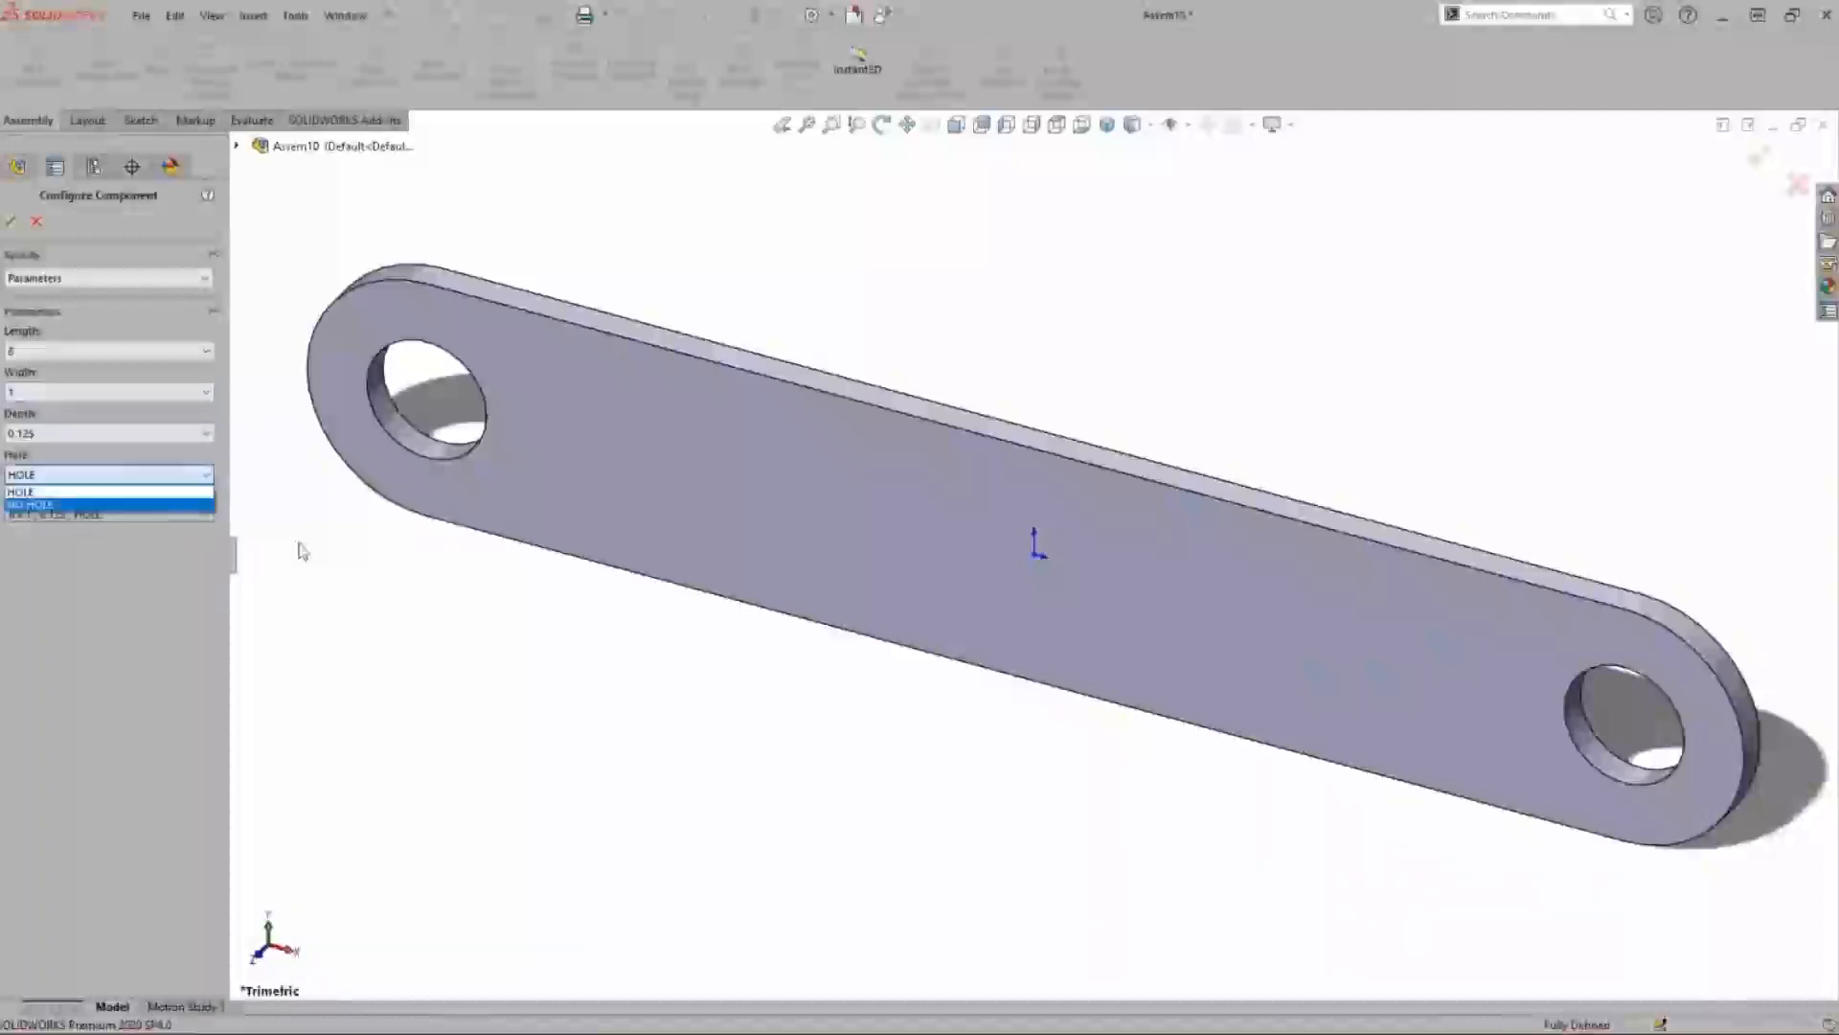
click(184, 505)
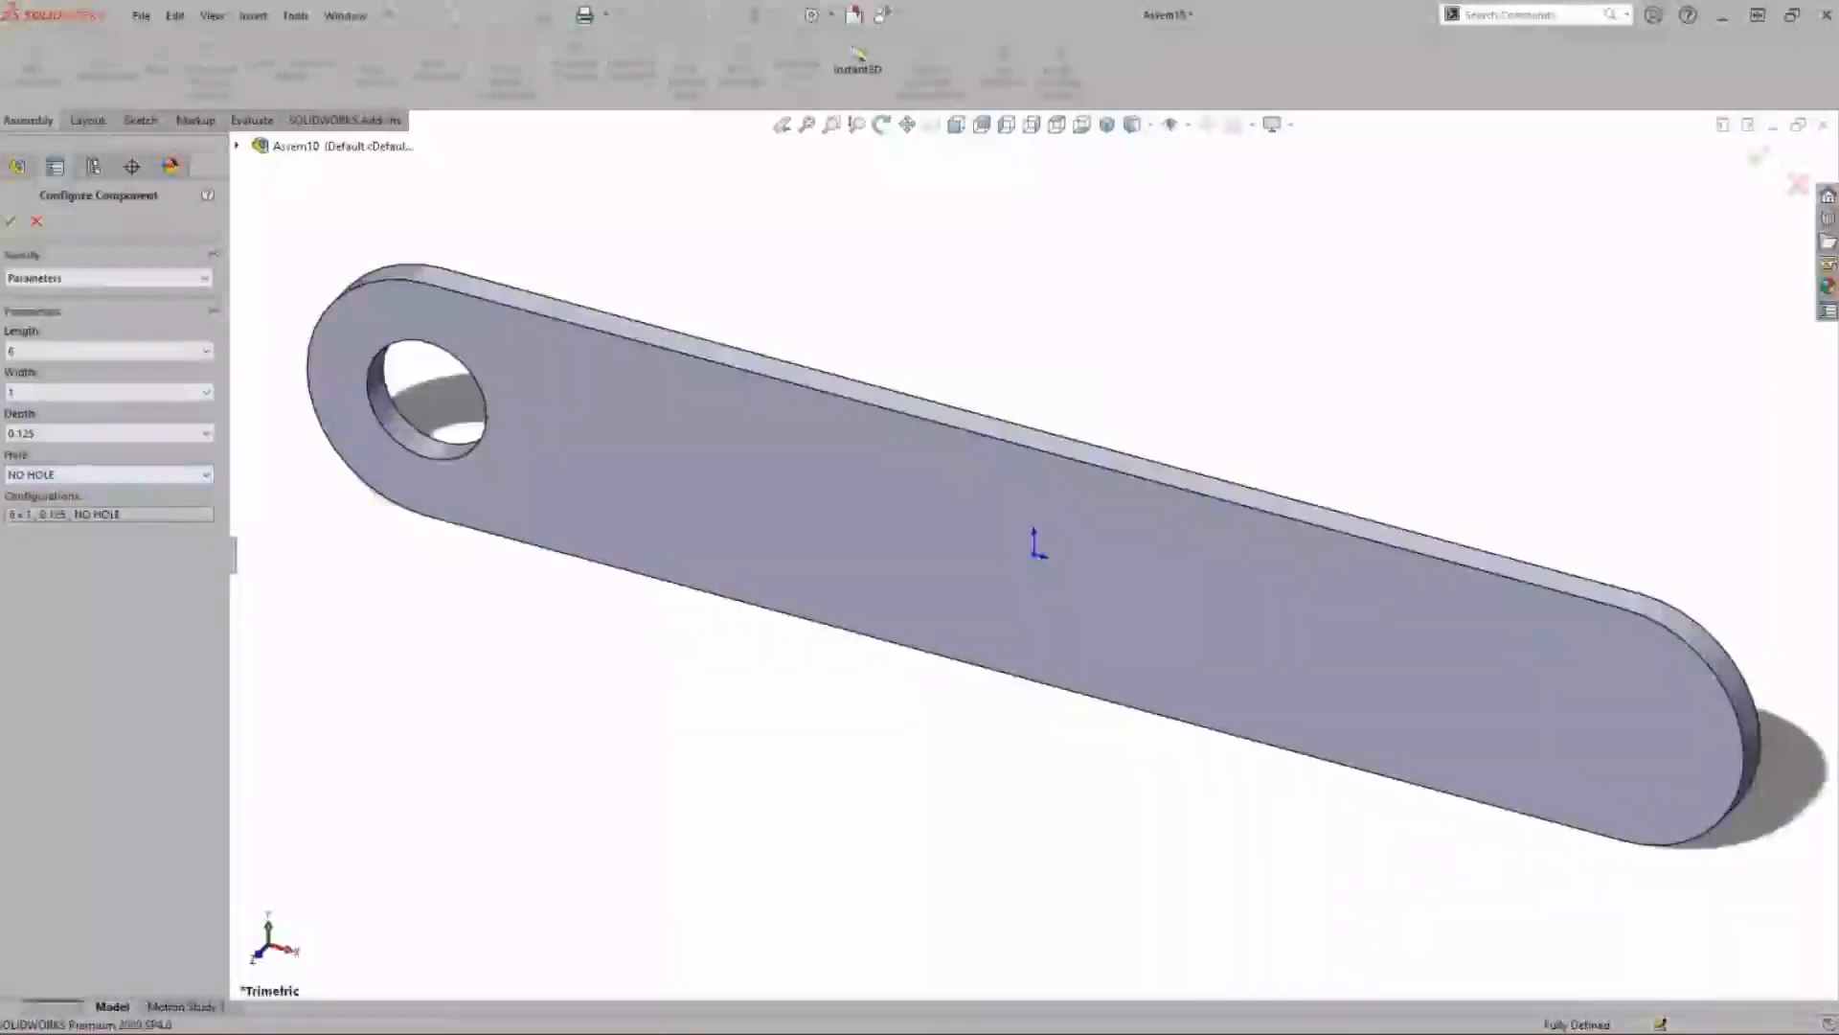
Configure the link with length 7, width 1.5 and the HOLE option, and accept the component configuration
scroll(469, 602, up, 3)
click(123, 349)
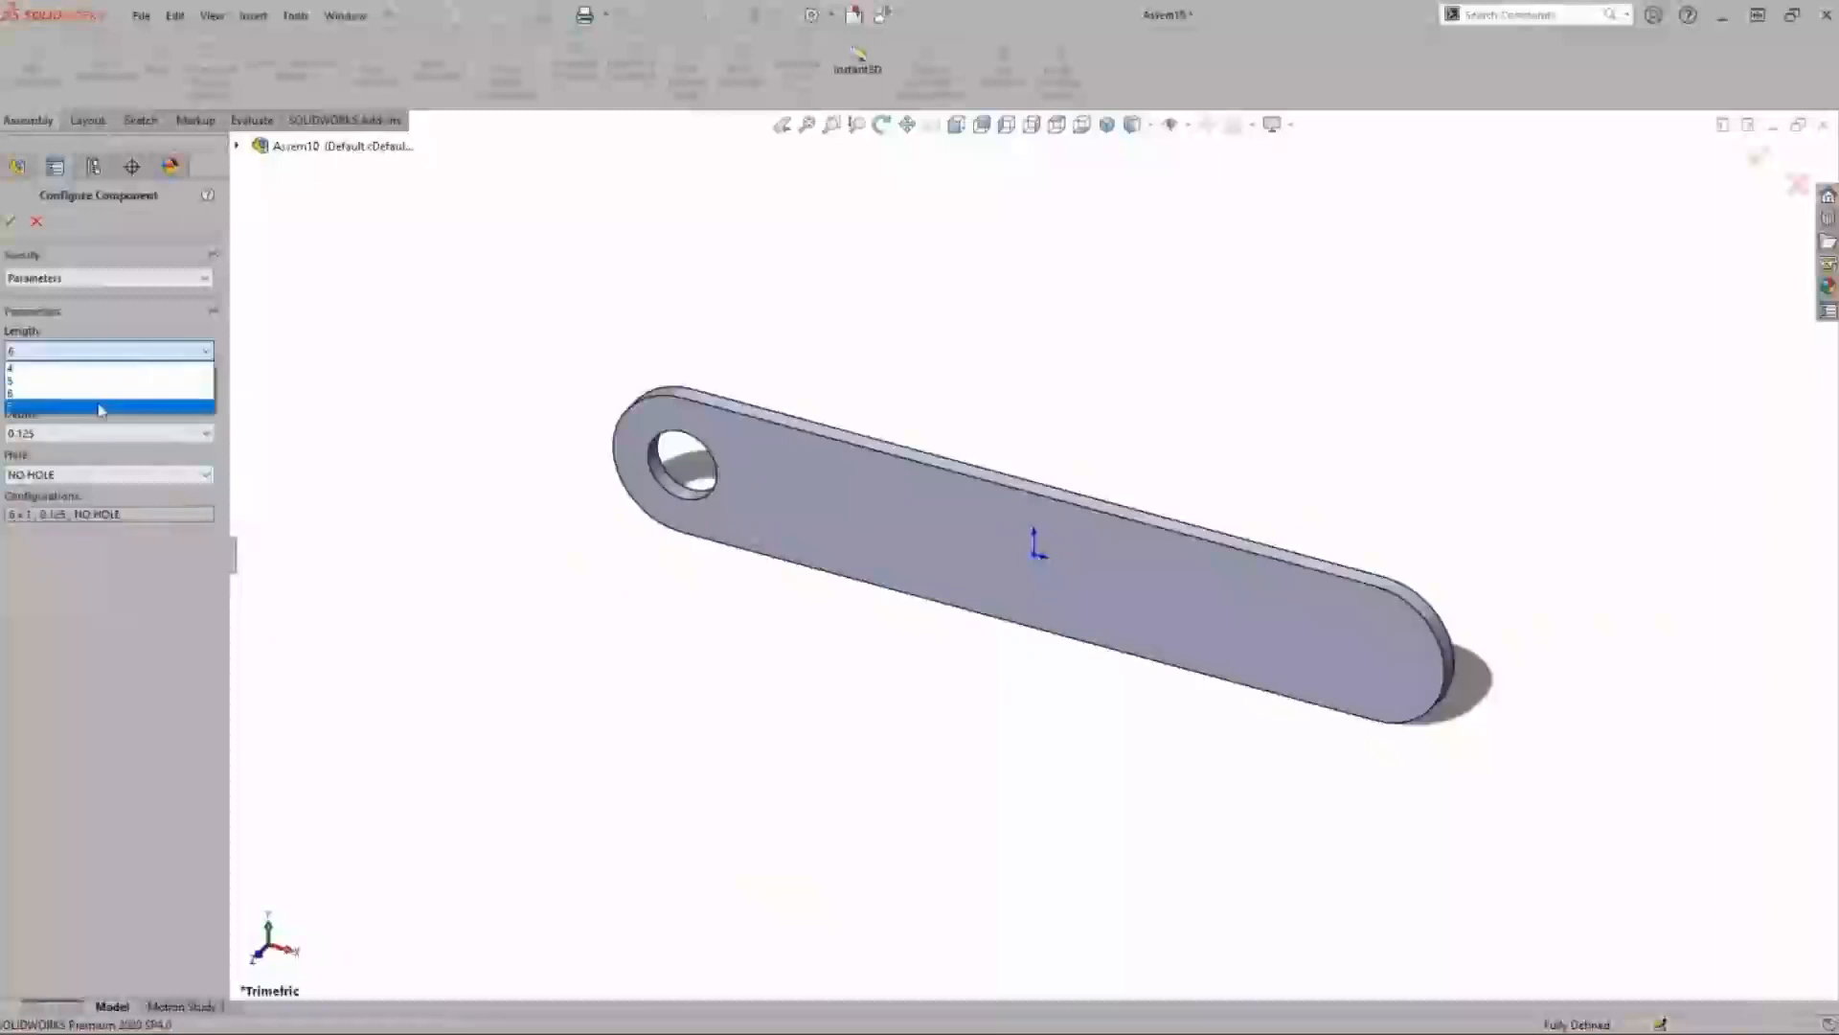
click(100, 410)
click(101, 392)
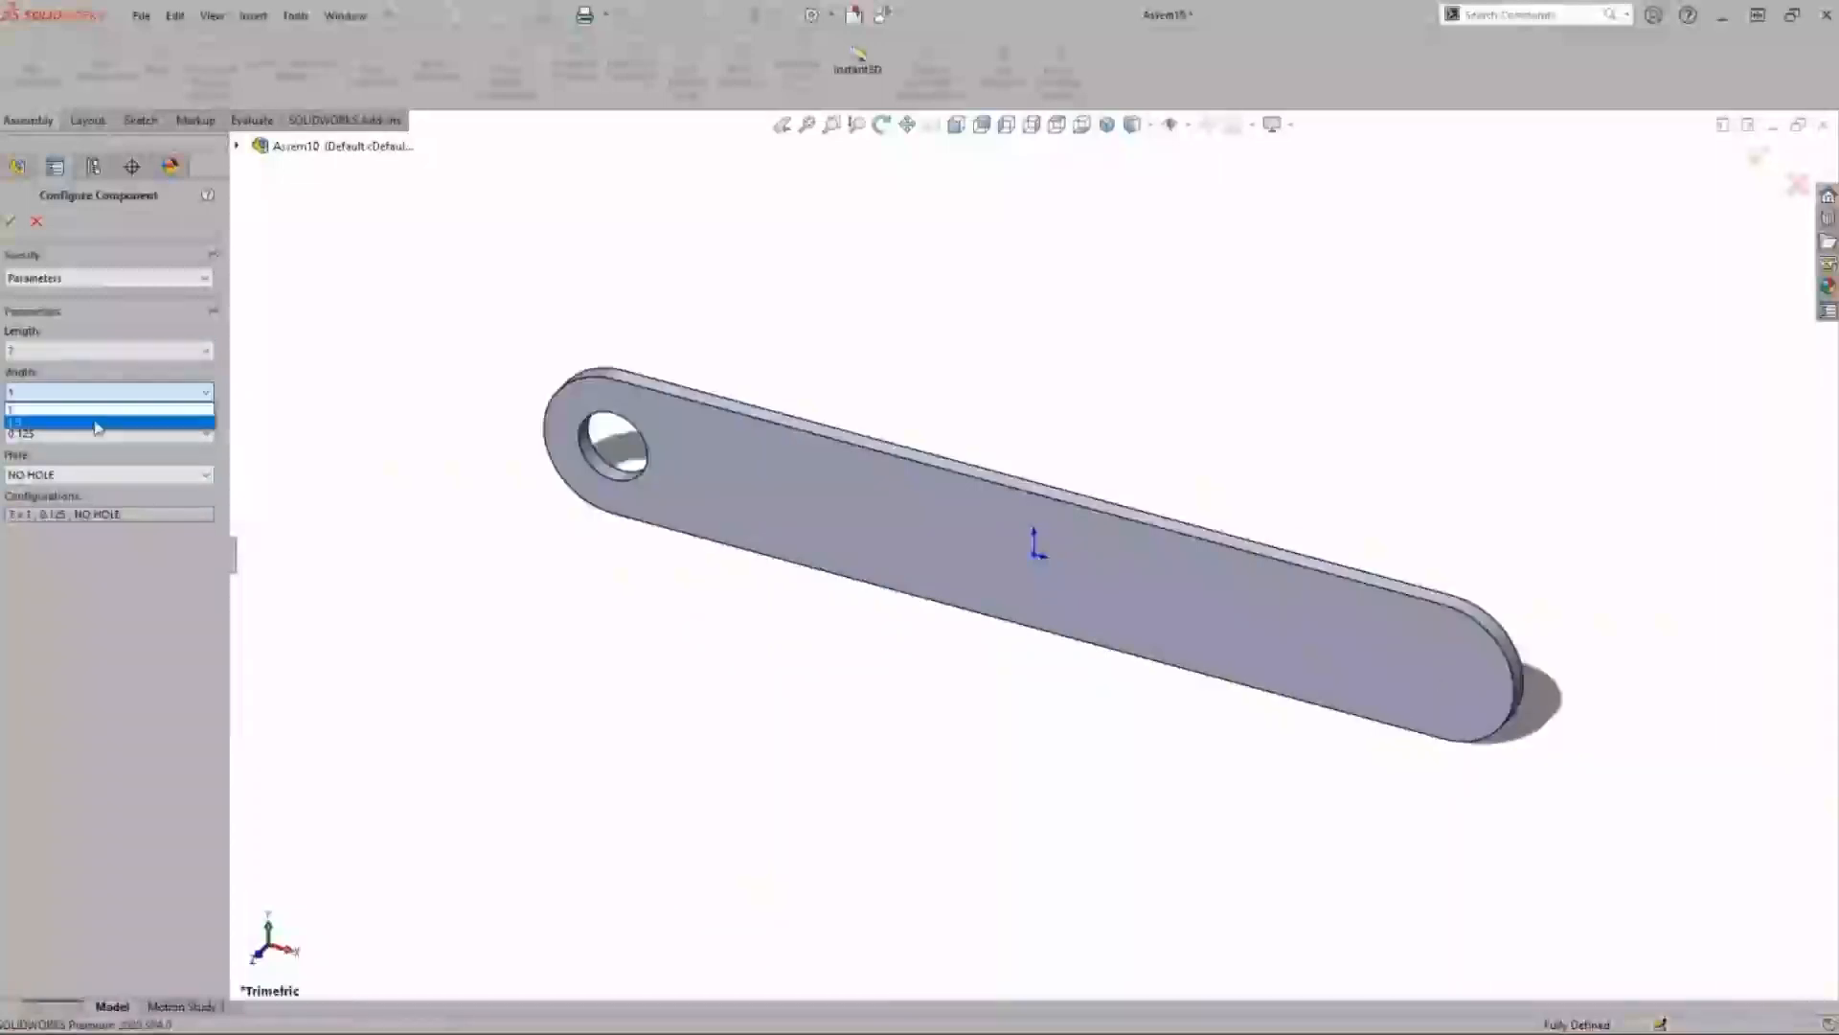
click(100, 431)
click(106, 474)
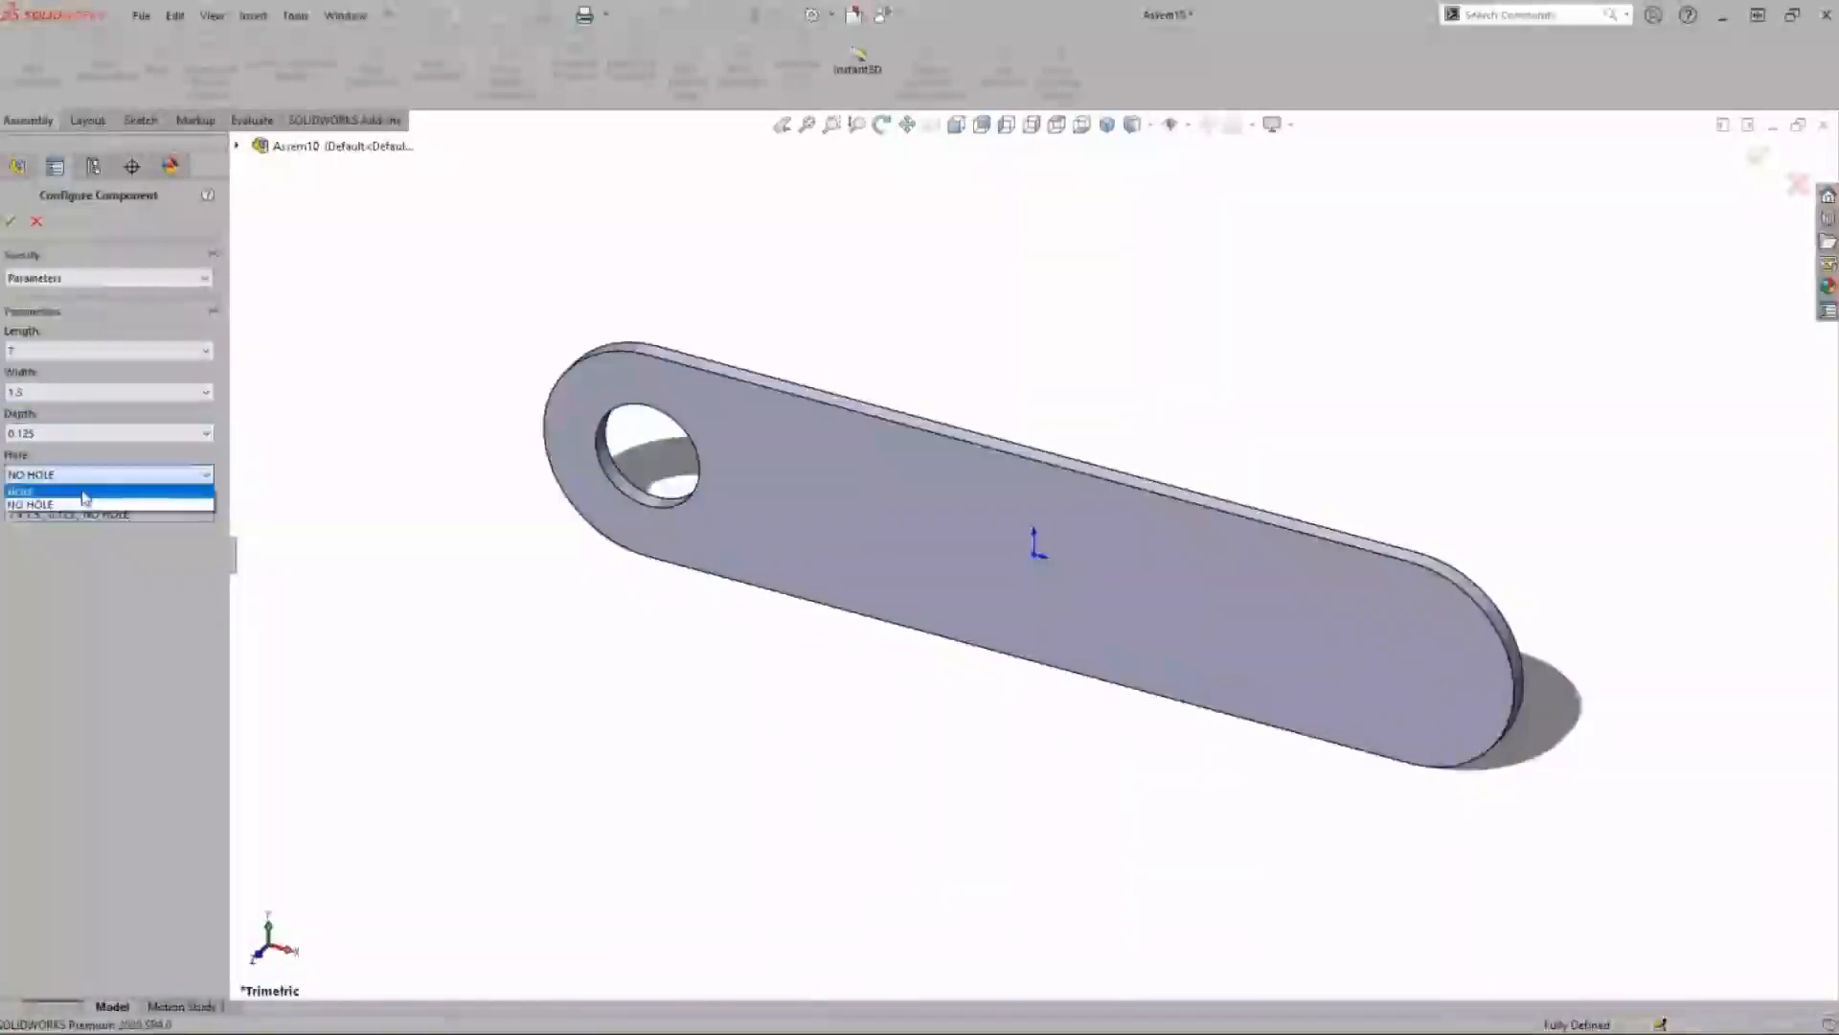
click(83, 490)
click(9, 220)
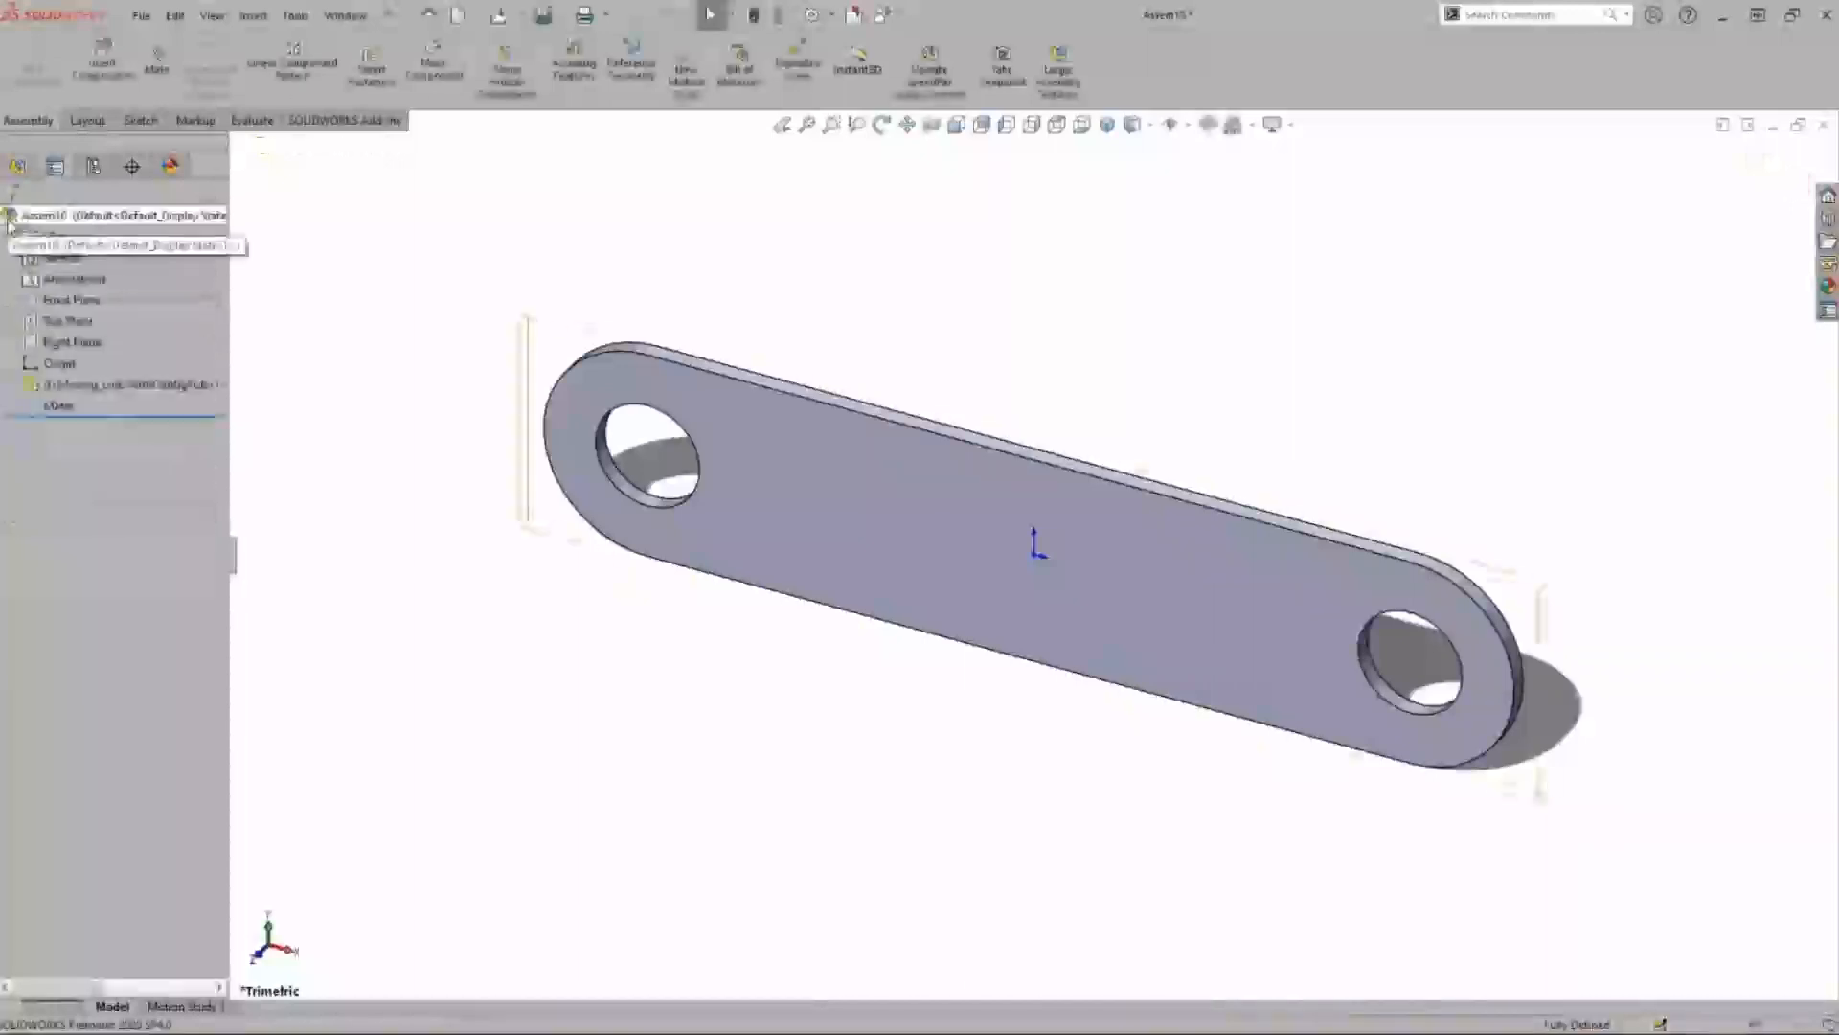
Reopen the link's component configuration from the assembly and set its depth to 0.25
click(106, 384)
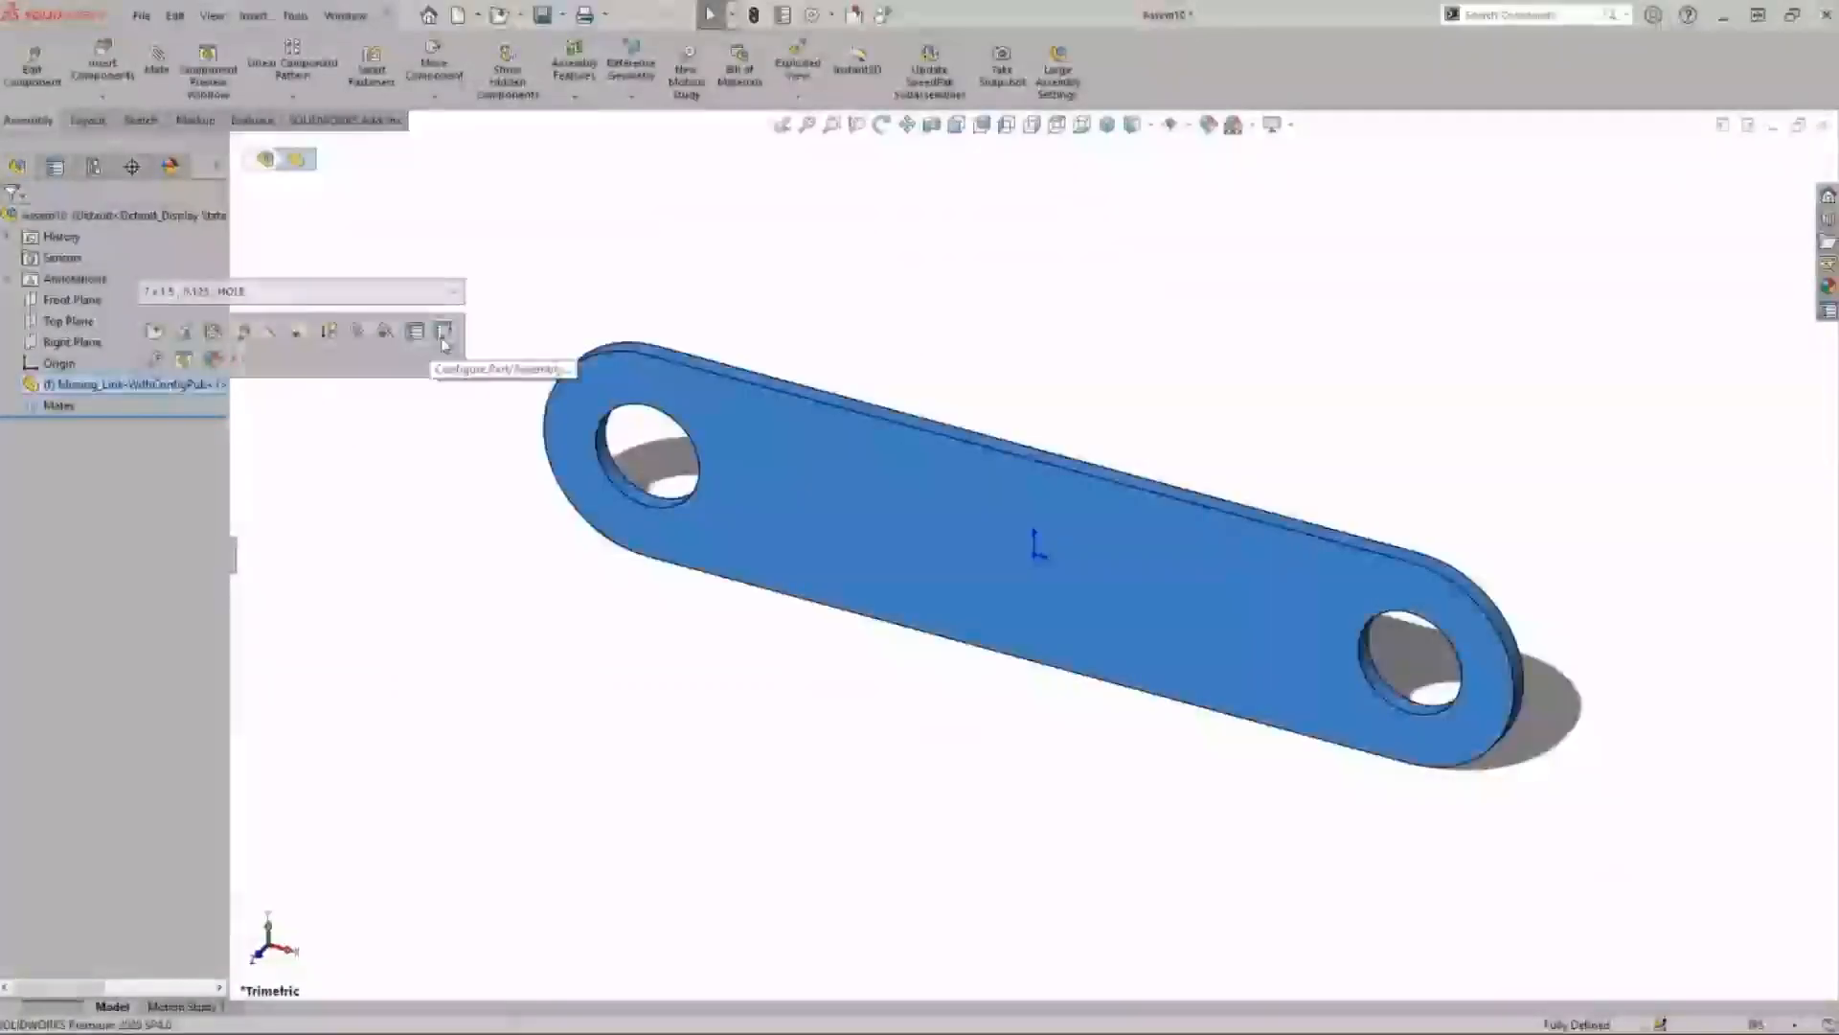
click(447, 335)
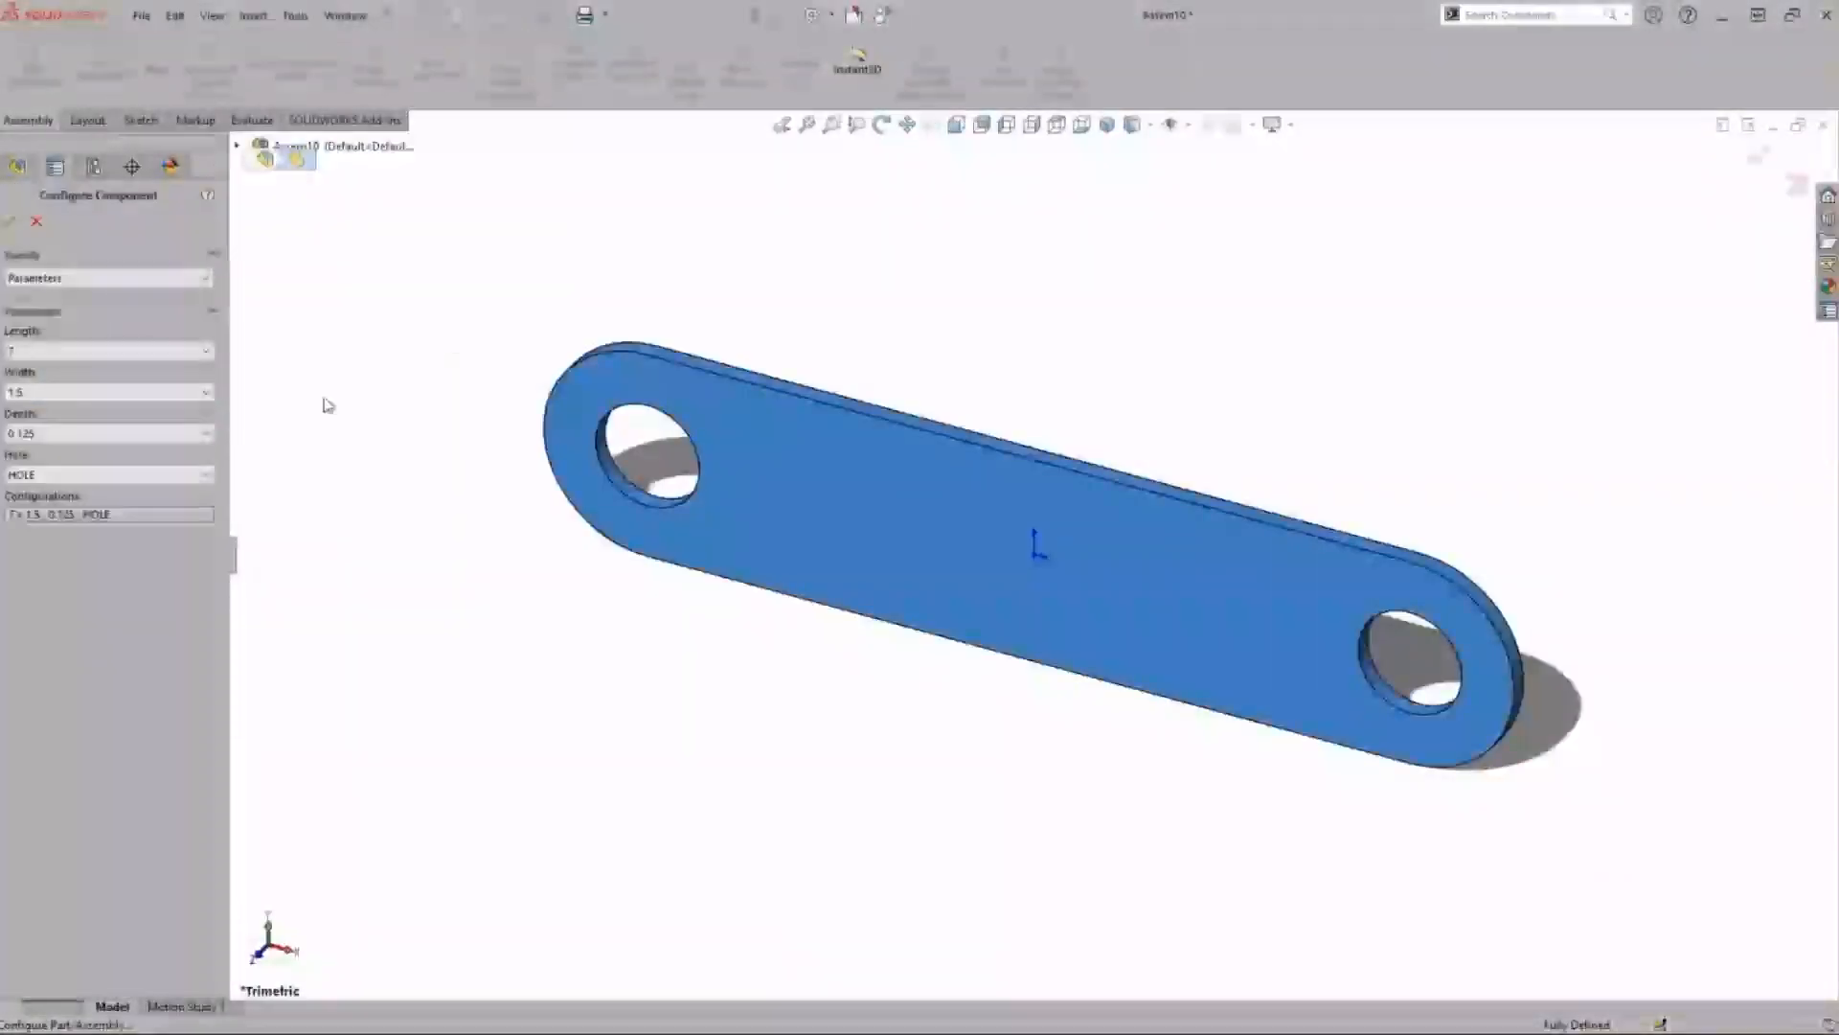
click(185, 437)
click(144, 463)
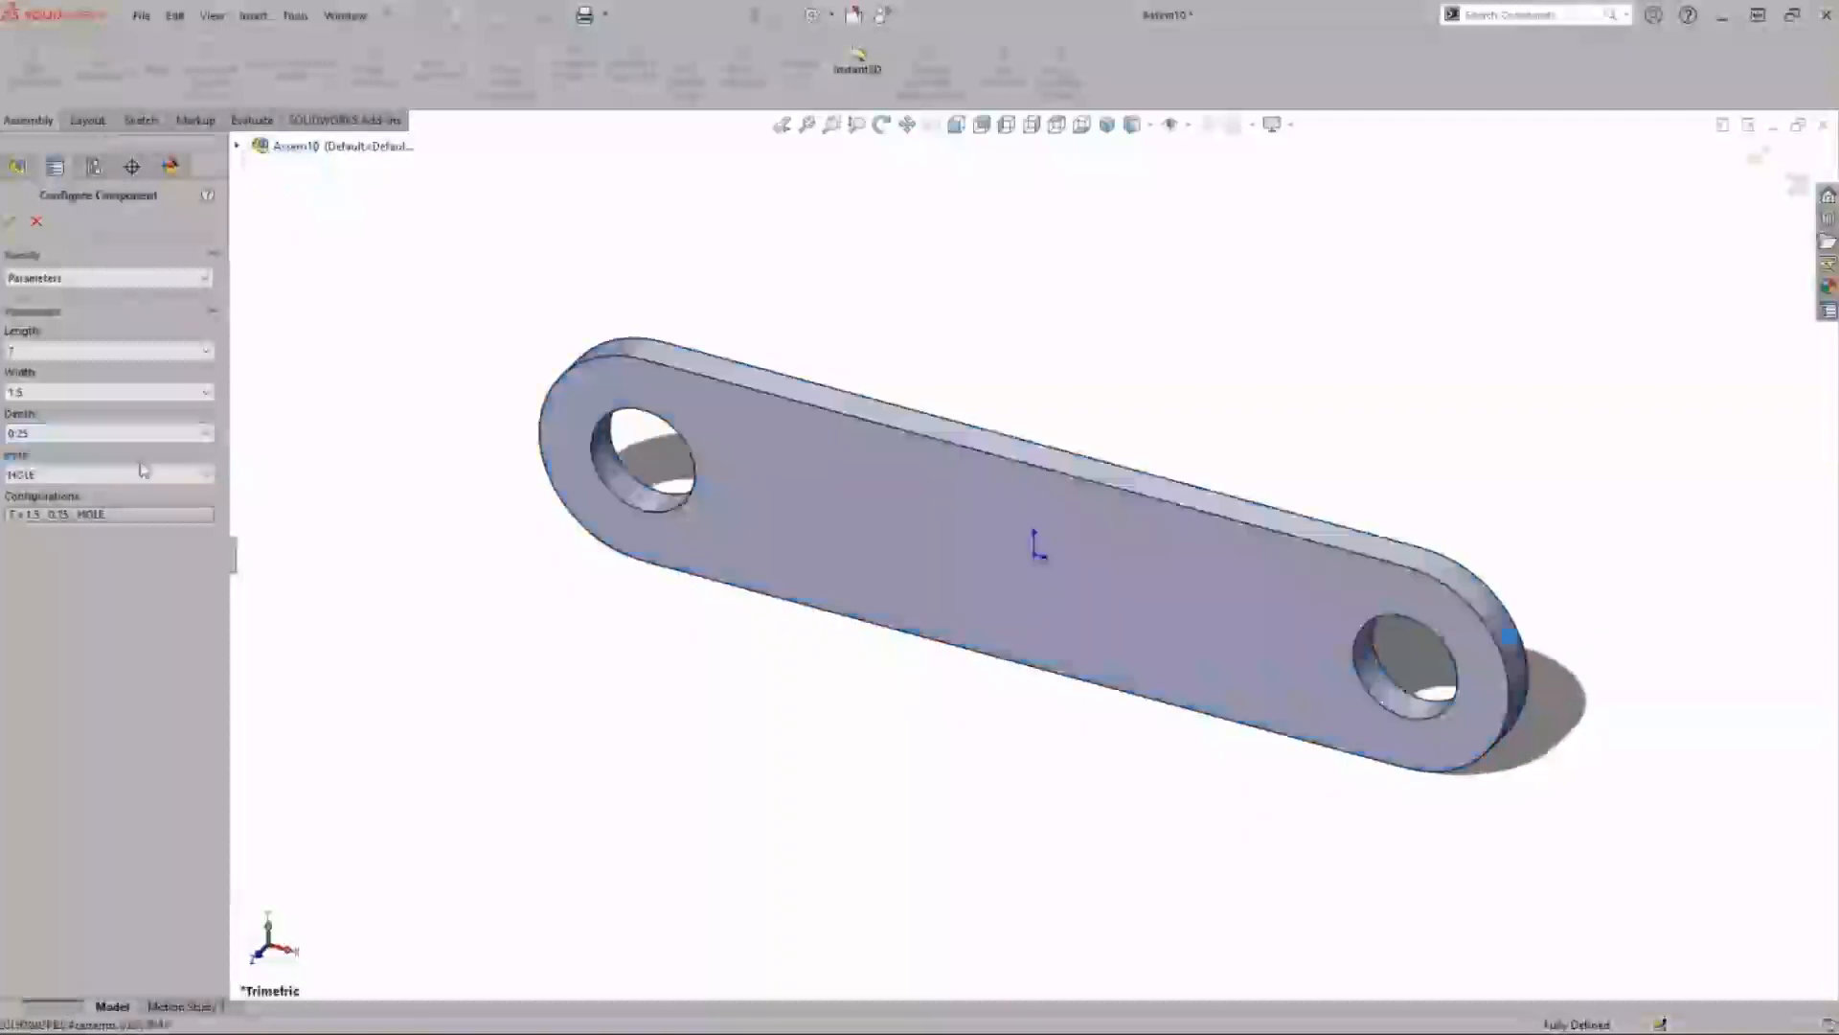
click(10, 221)
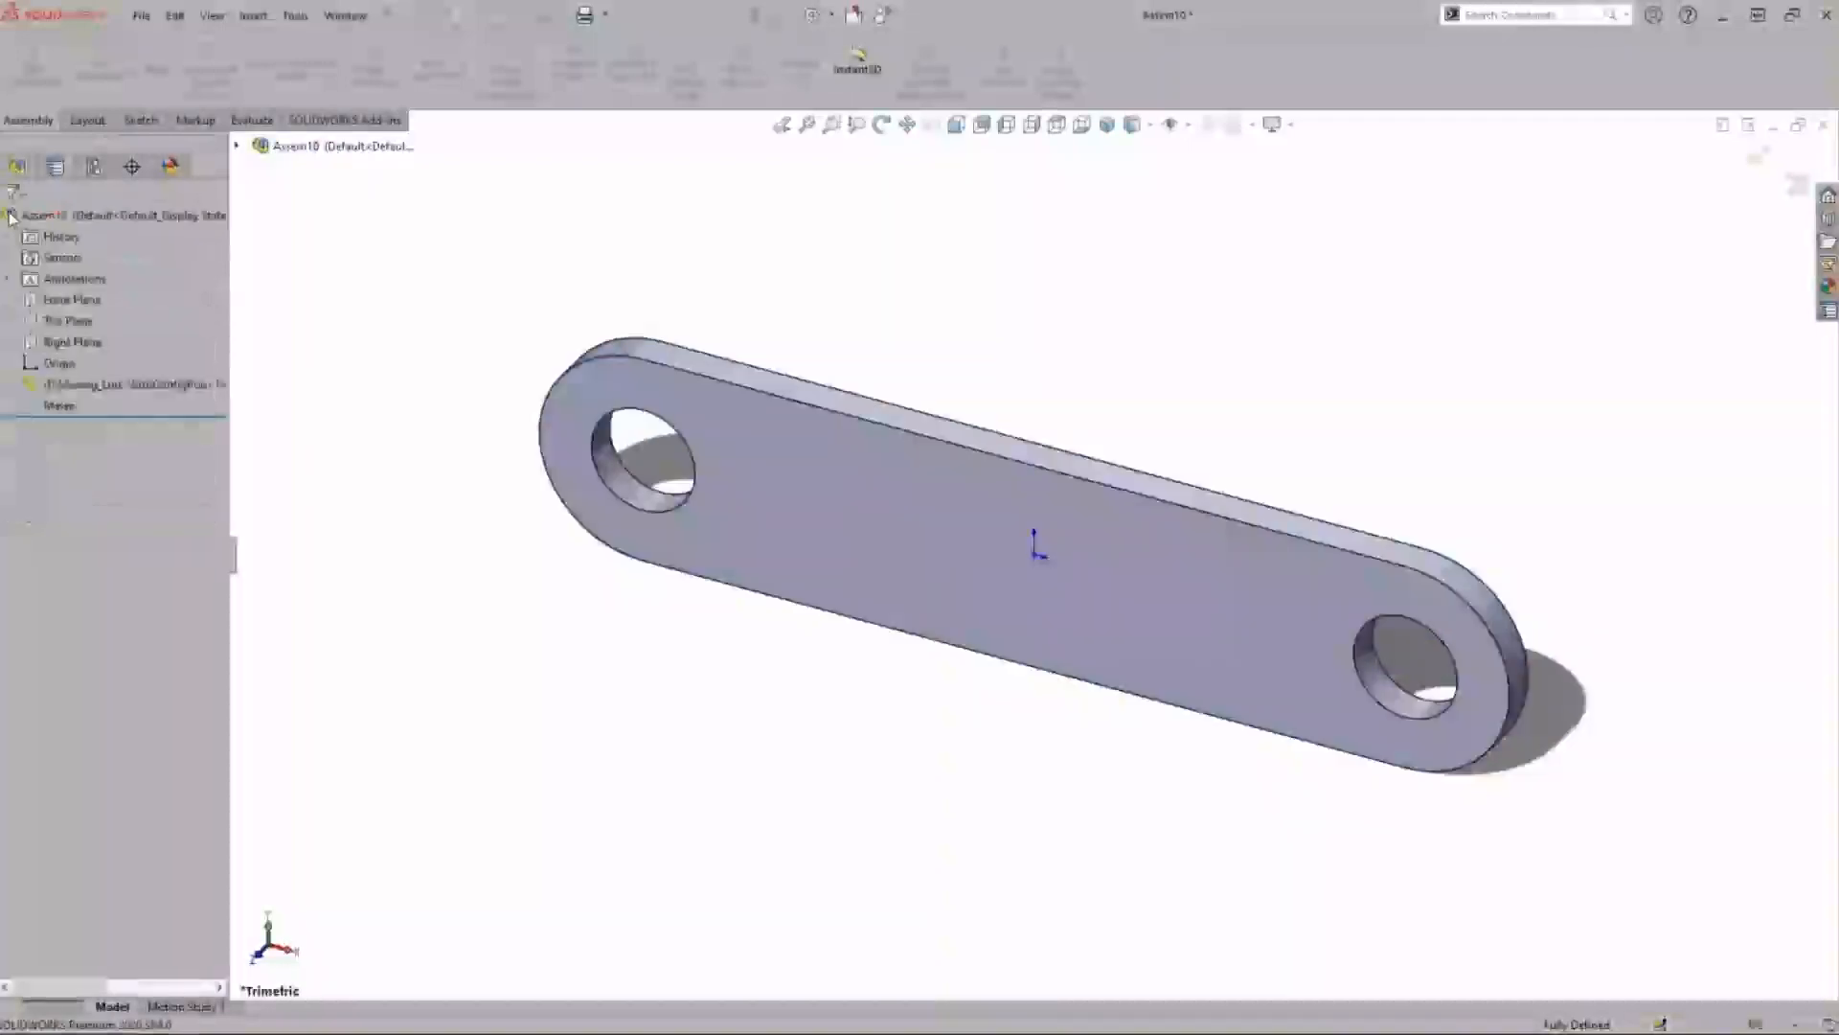
Examine the full list of configurations available for the link component in the assembly
click(160, 387)
click(469, 293)
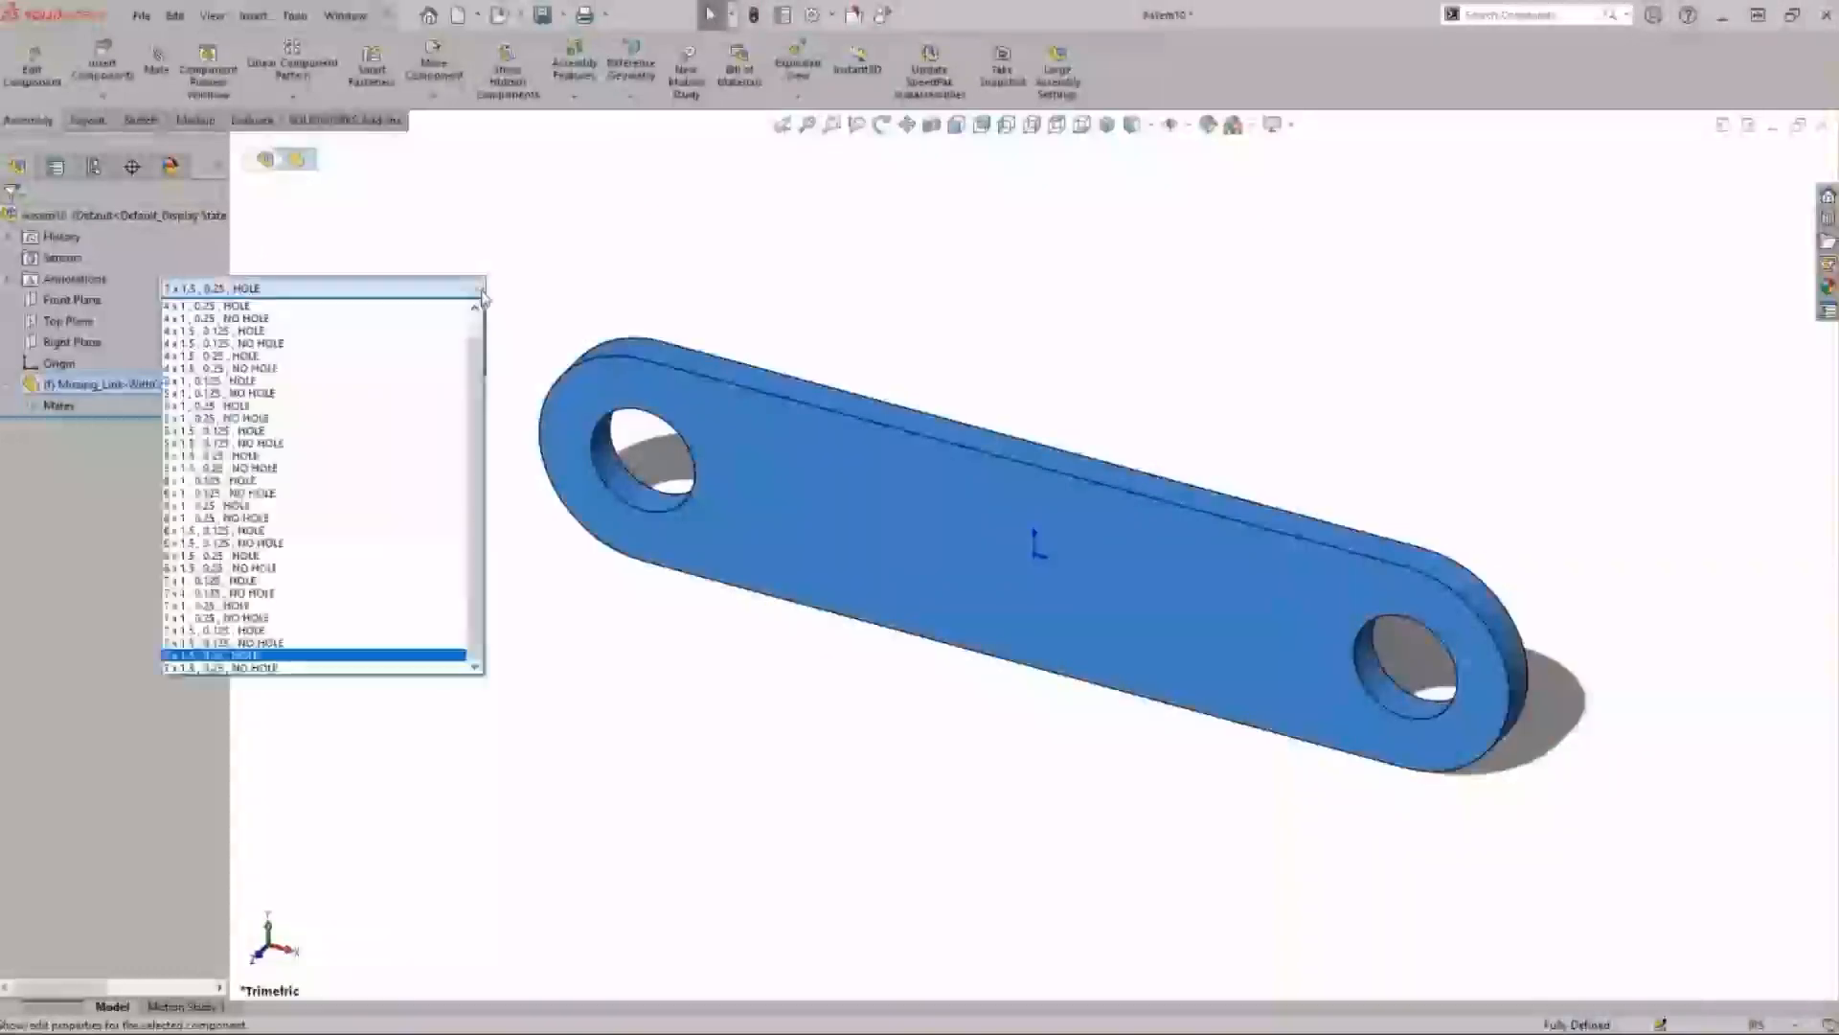
click(424, 644)
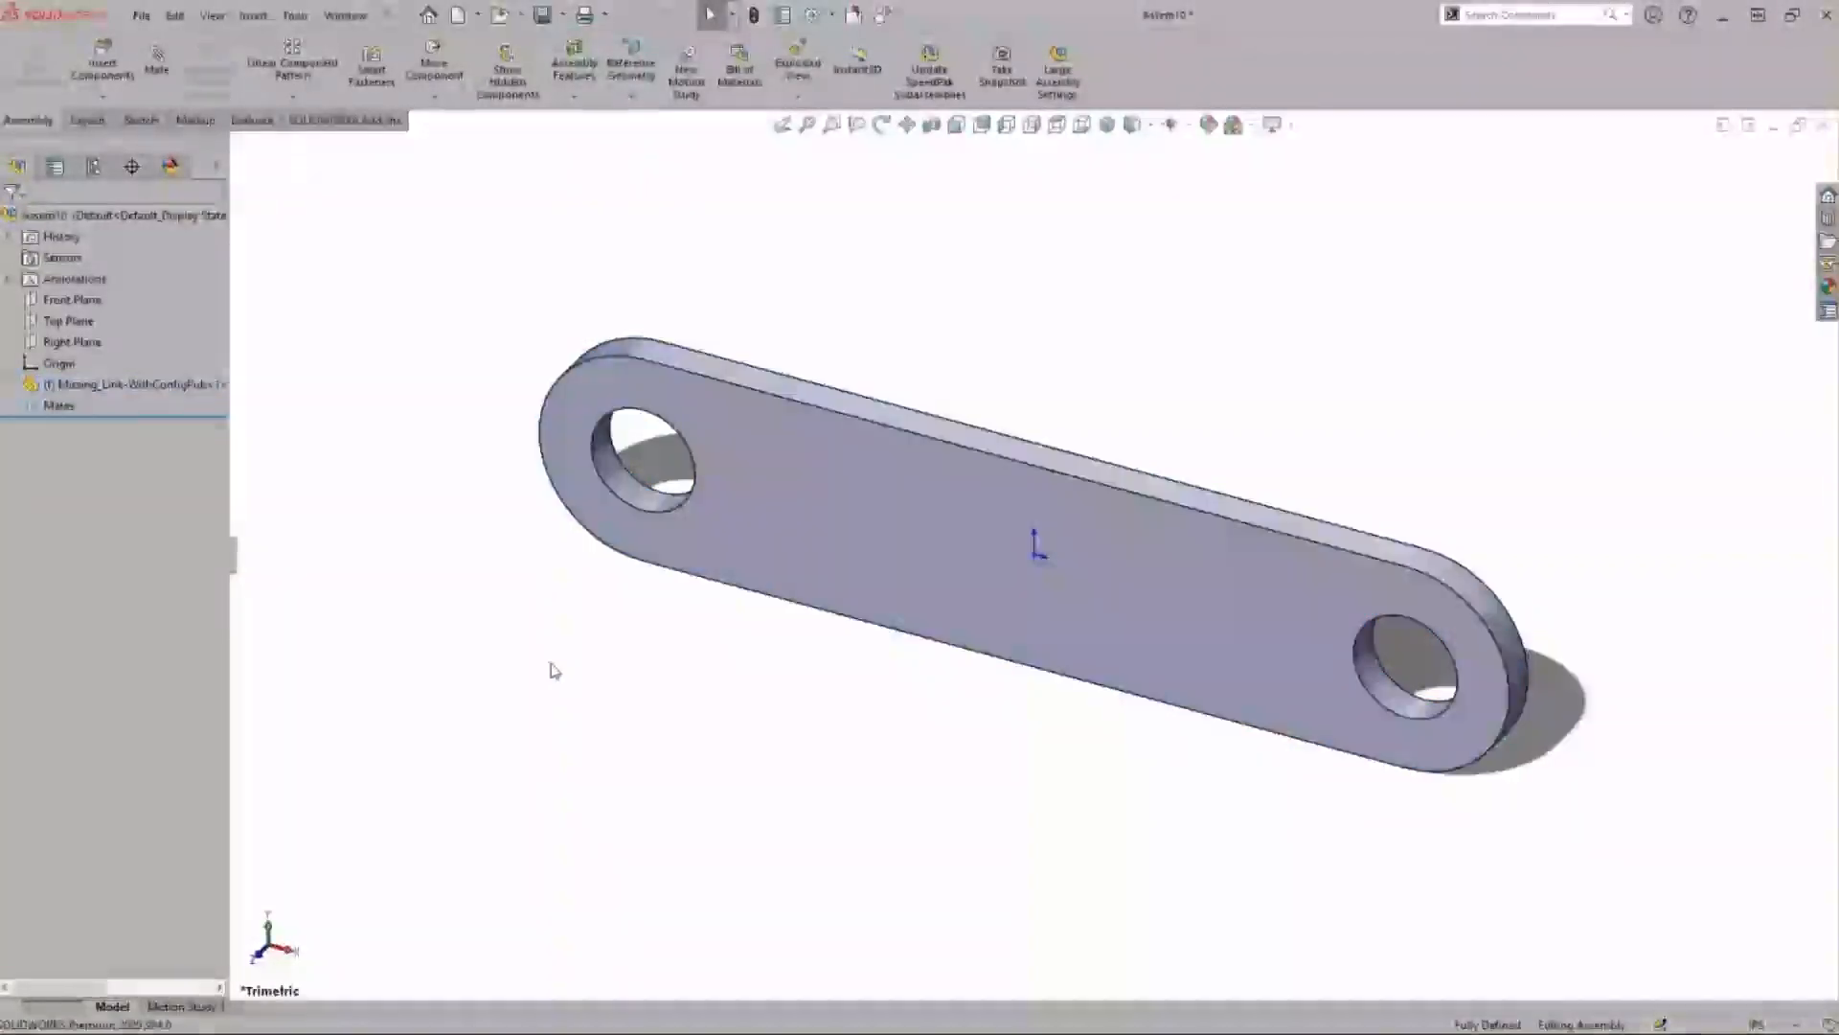